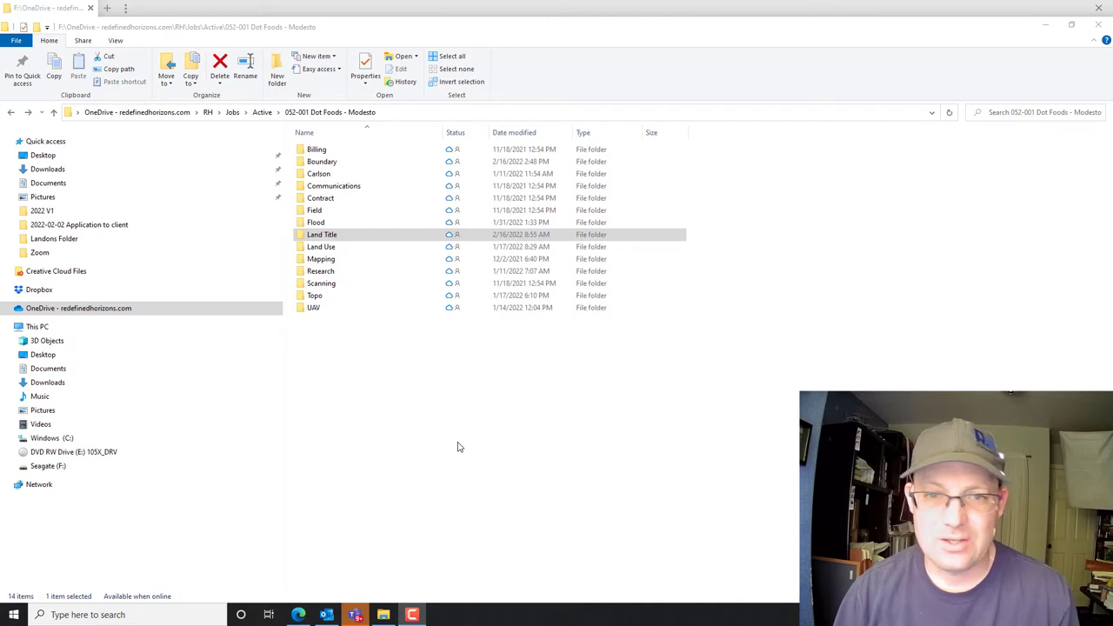
Open the Land Title folder inside the 052-001 Dot Foods - Modesto job folder
{"action": "left_click", "coordinate": [316, 238]}
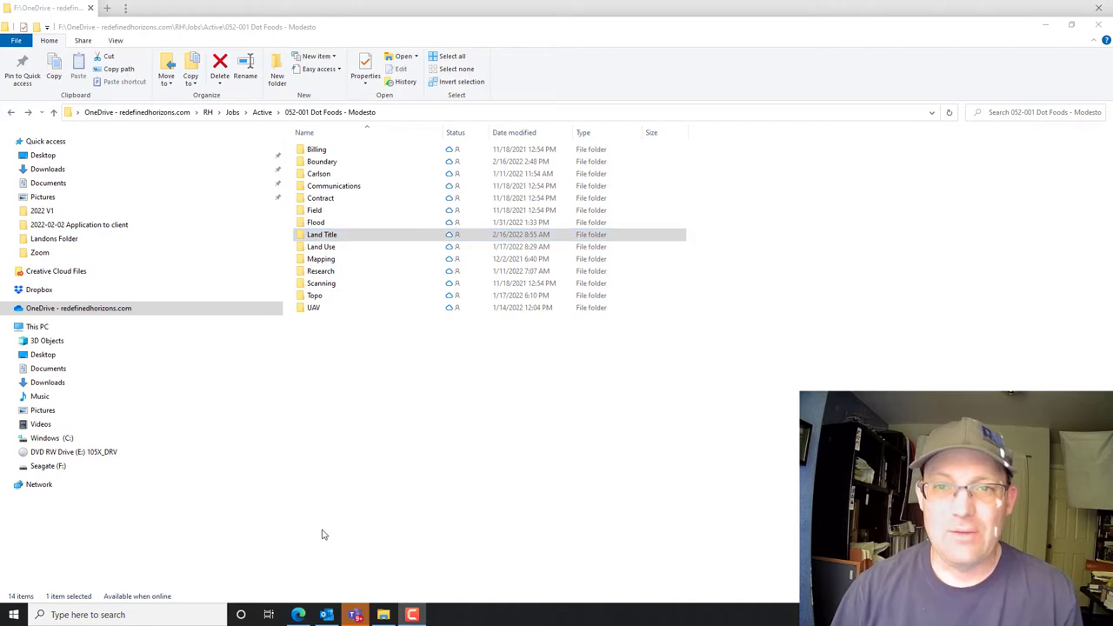
{"action": "double_click", "coordinate": [355, 240]}
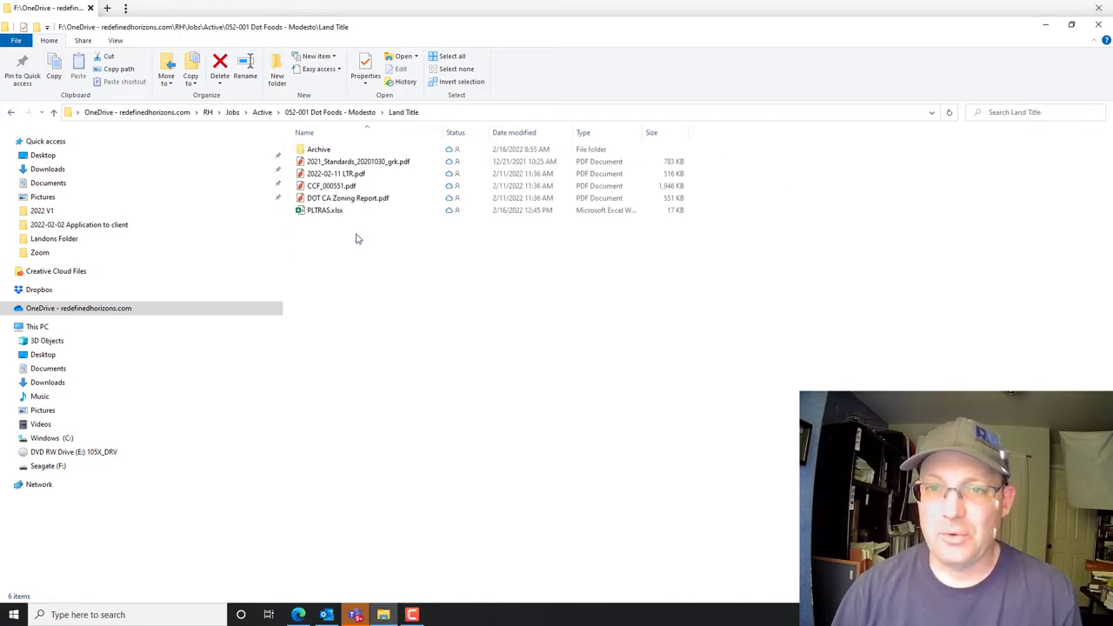
{"action": "double_click", "coordinate": [314, 173]}
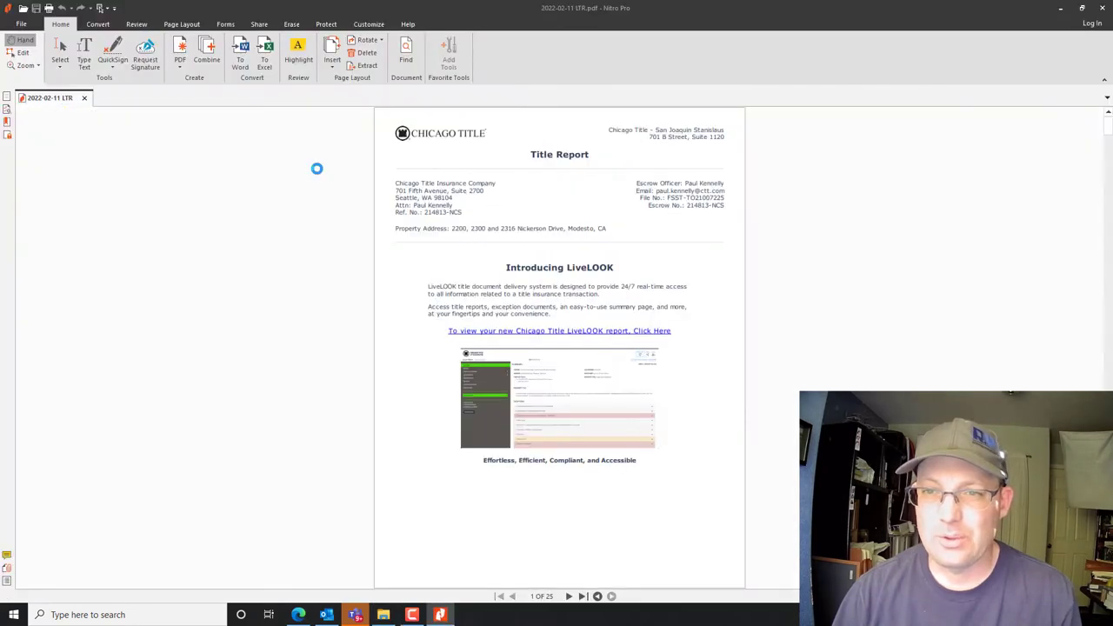
{"action": "scroll", "coordinate": [730, 435], "scroll_direction": "down", "scroll_amount": 15}
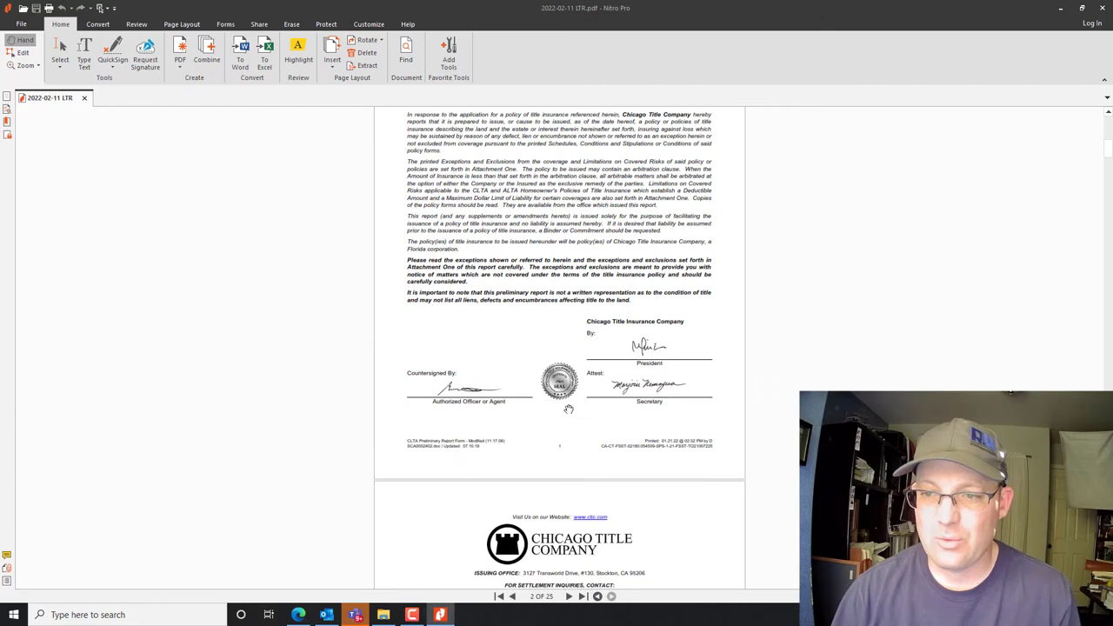
{"action": "scroll", "coordinate": [569, 408], "scroll_direction": "down", "scroll_amount": 3}
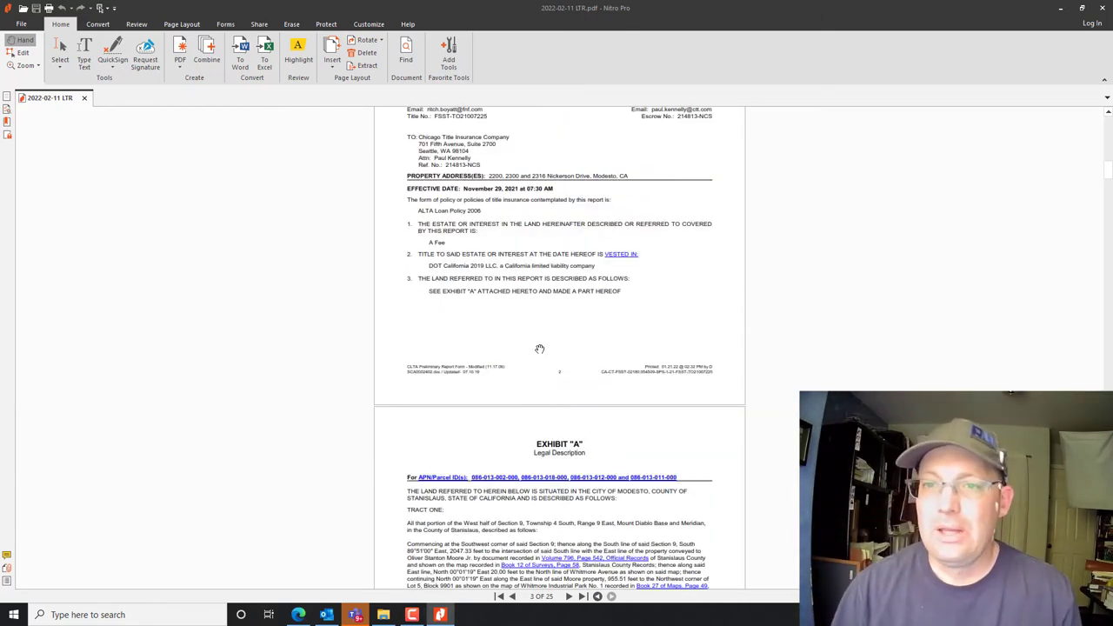
{"action": "scroll", "coordinate": [539, 349], "scroll_direction": "down", "scroll_amount": 2}
{"action": "scroll", "coordinate": [538, 348], "scroll_direction": "down", "scroll_amount": 2}
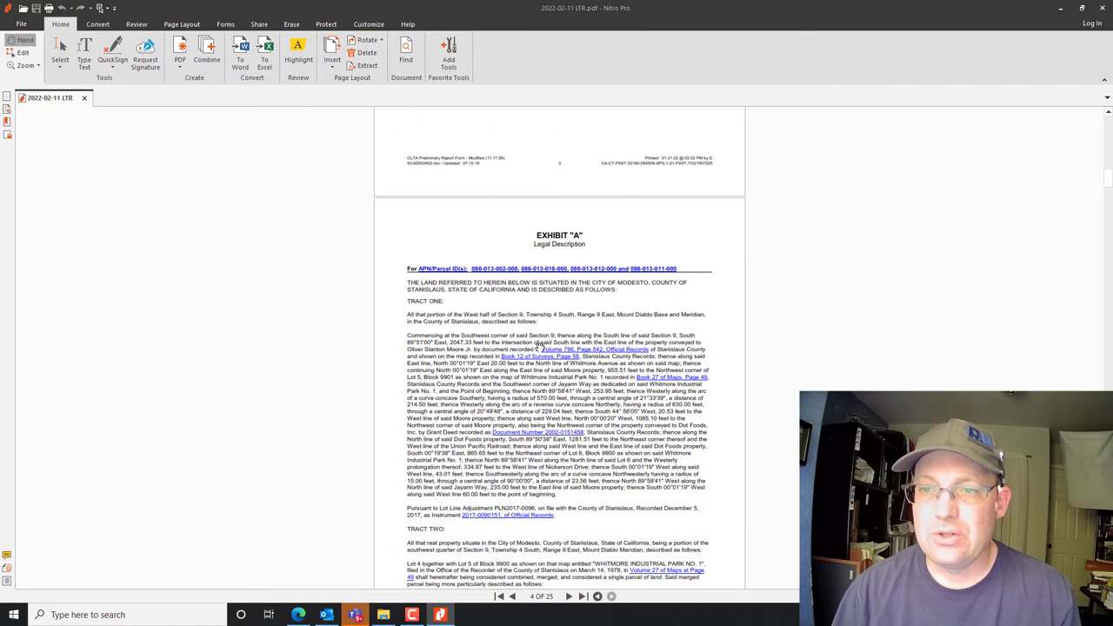
{"action": "scroll", "coordinate": [540, 352], "scroll_direction": "up", "scroll_amount": 4}
{"action": "scroll", "coordinate": [620, 340], "scroll_direction": "down", "scroll_amount": 9}
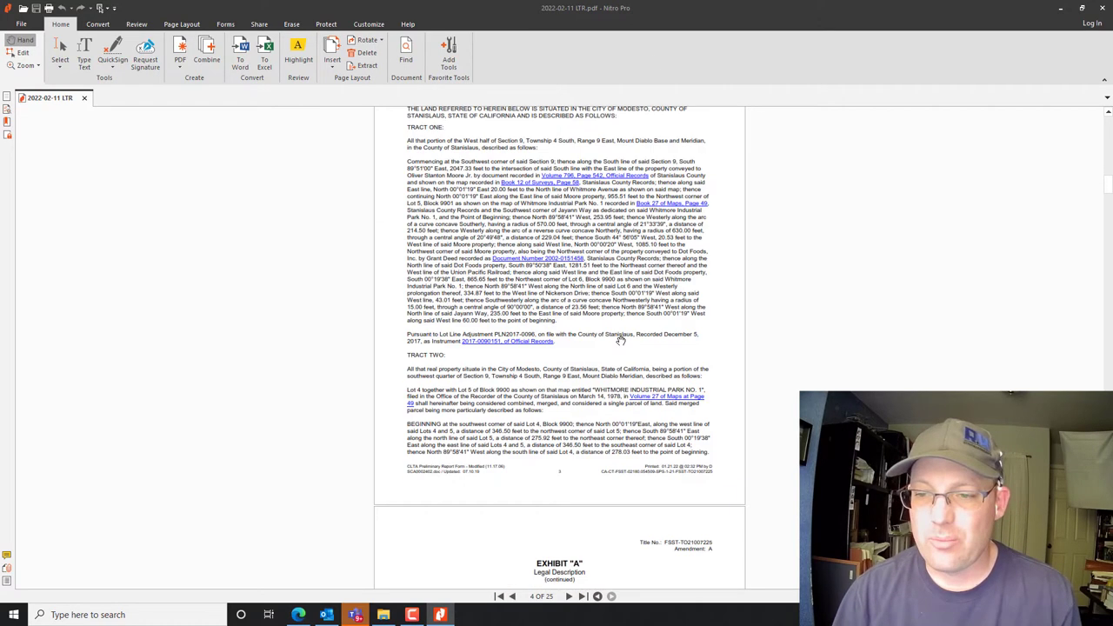
{"action": "scroll", "coordinate": [620, 340], "scroll_direction": "down", "scroll_amount": 3}
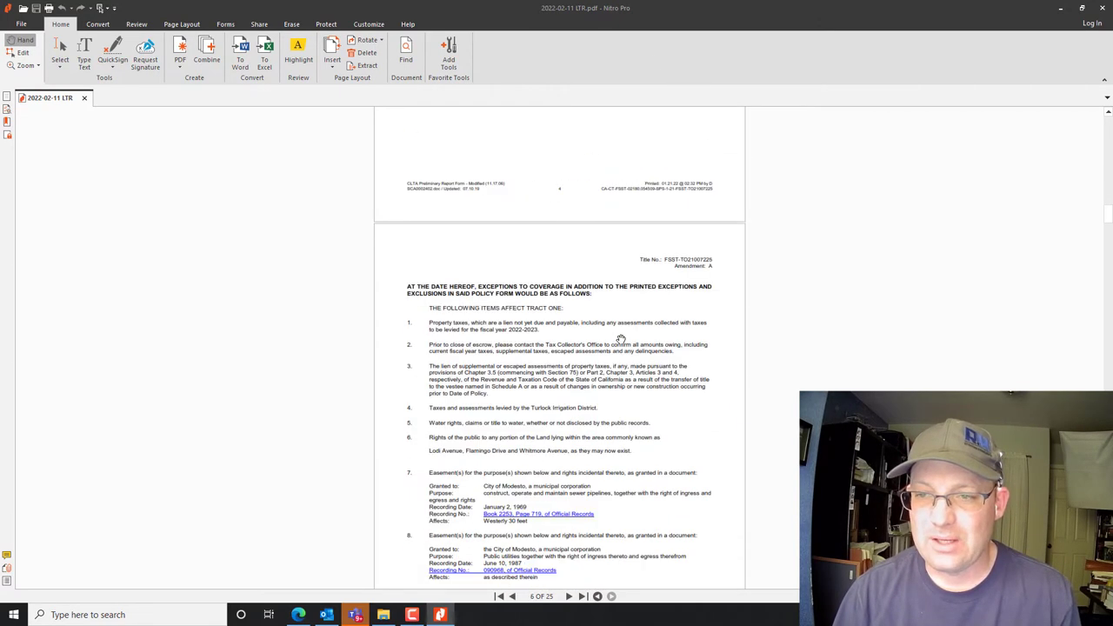
{"action": "scroll", "coordinate": [620, 340], "scroll_direction": "down", "scroll_amount": 2}
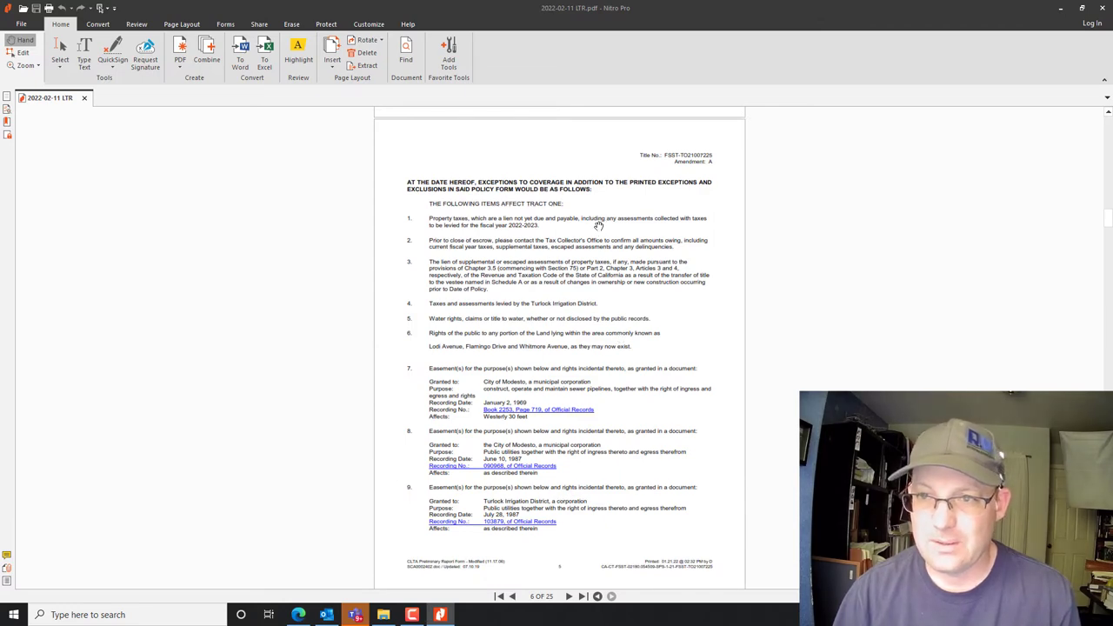
{"action": "scroll", "coordinate": [596, 231], "scroll_direction": "down", "scroll_amount": 9}
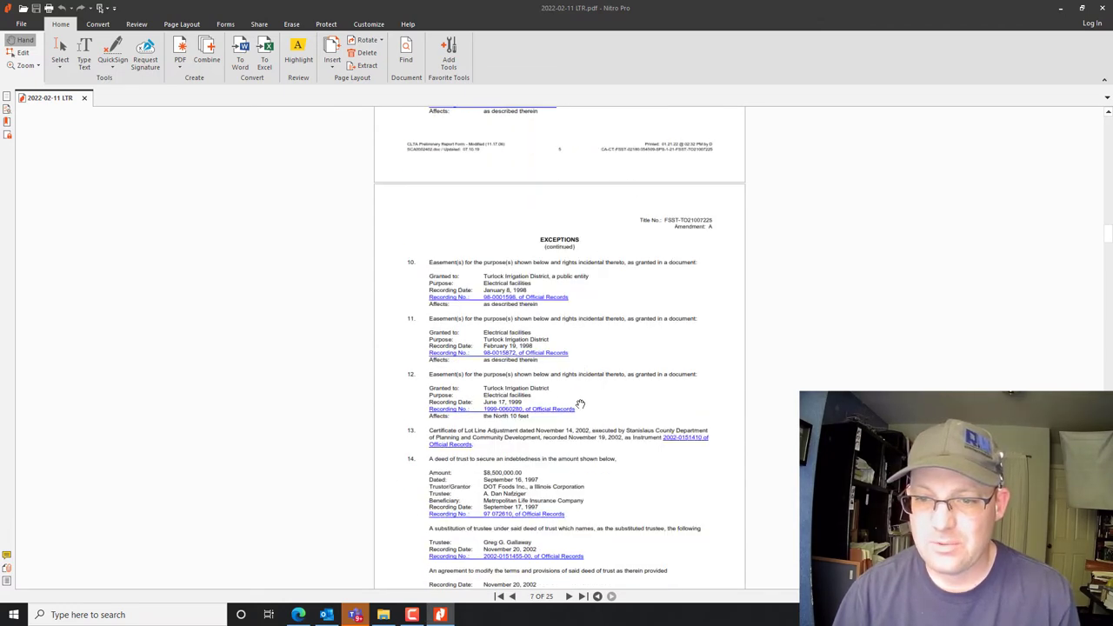
{"action": "scroll", "coordinate": [578, 402], "scroll_direction": "down", "scroll_amount": 15}
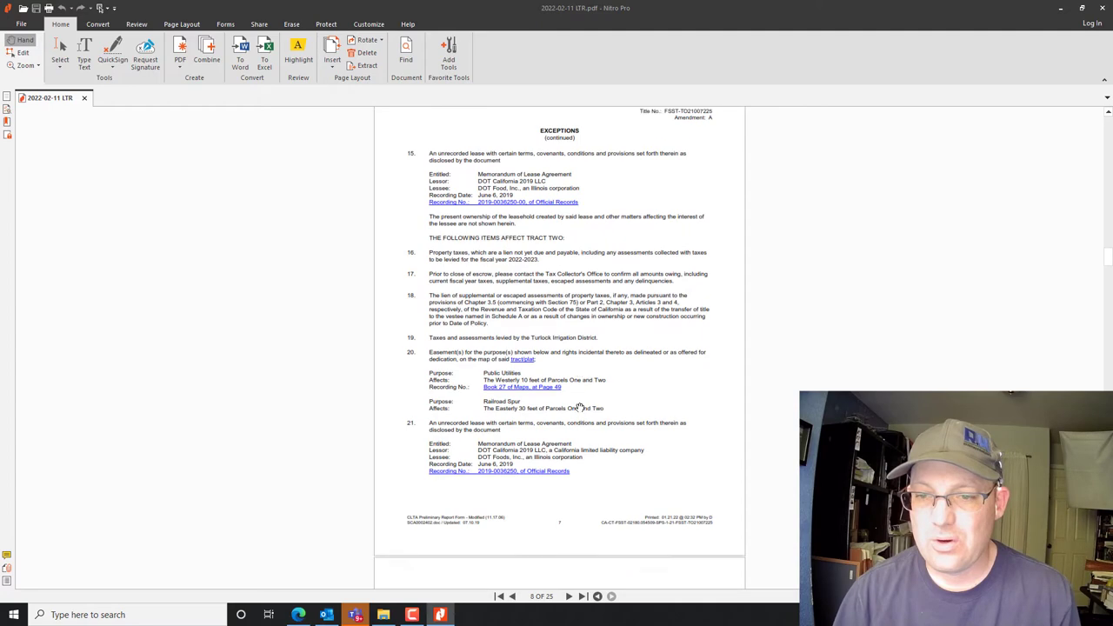
{"action": "scroll", "coordinate": [579, 408], "scroll_direction": "down", "scroll_amount": 18}
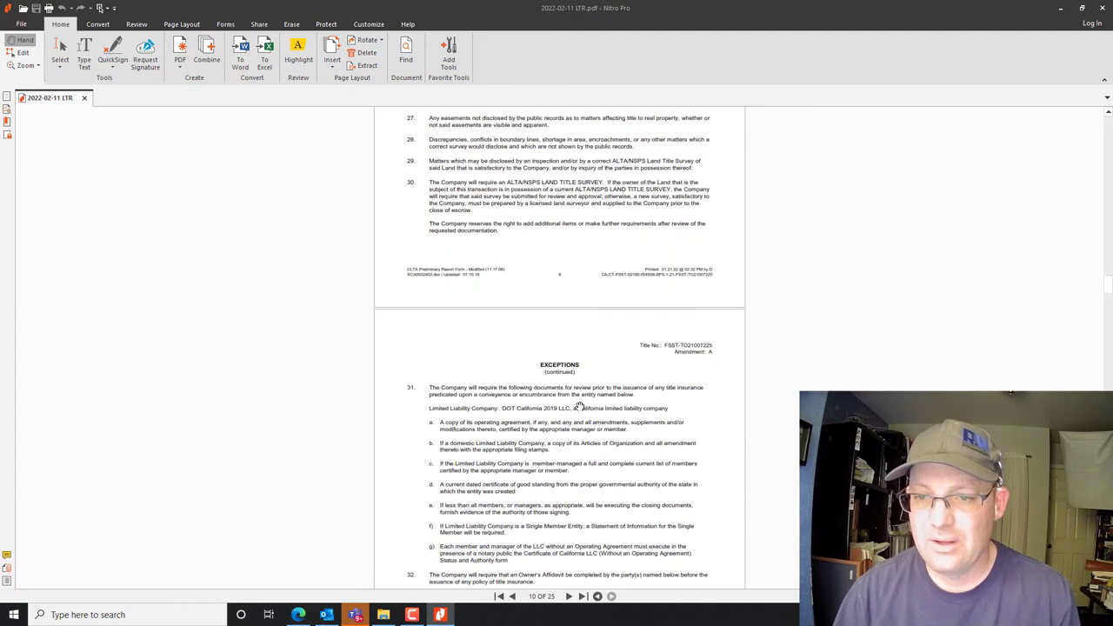
{"action": "scroll", "coordinate": [576, 400], "scroll_direction": "up", "scroll_amount": 12}
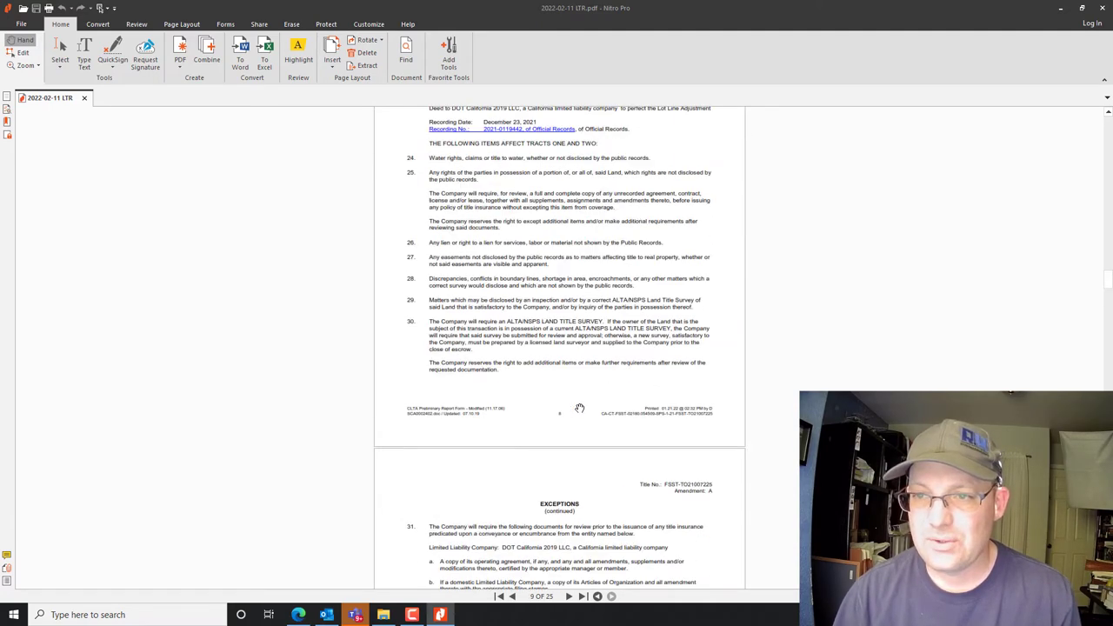
{"action": "scroll", "coordinate": [580, 406], "scroll_direction": "down", "scroll_amount": 5}
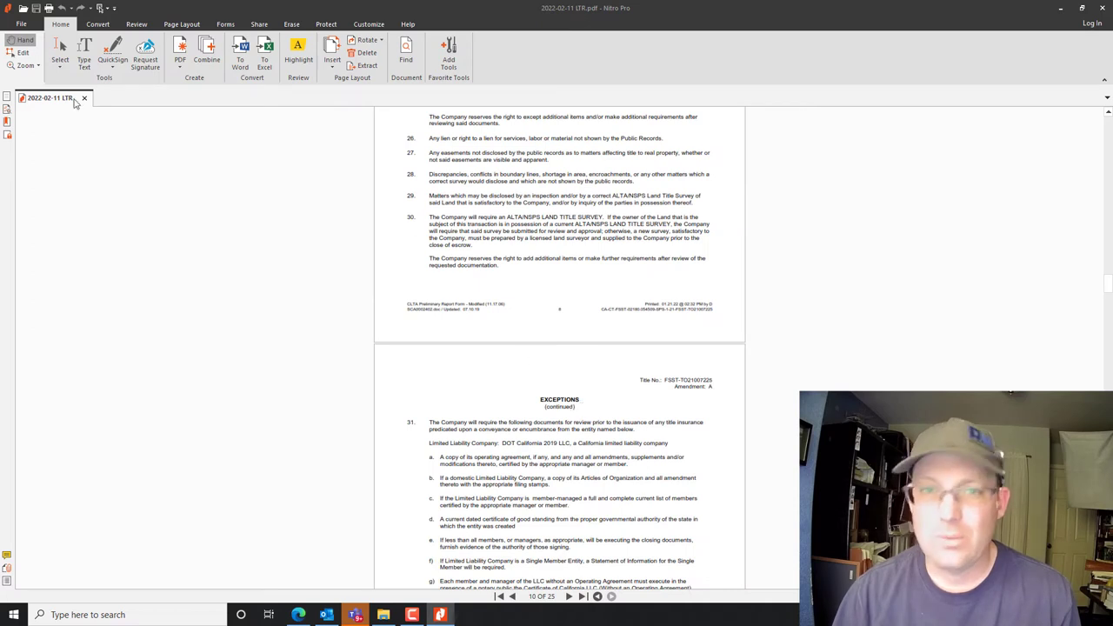
{"action": "left_click", "coordinate": [1102, 8]}
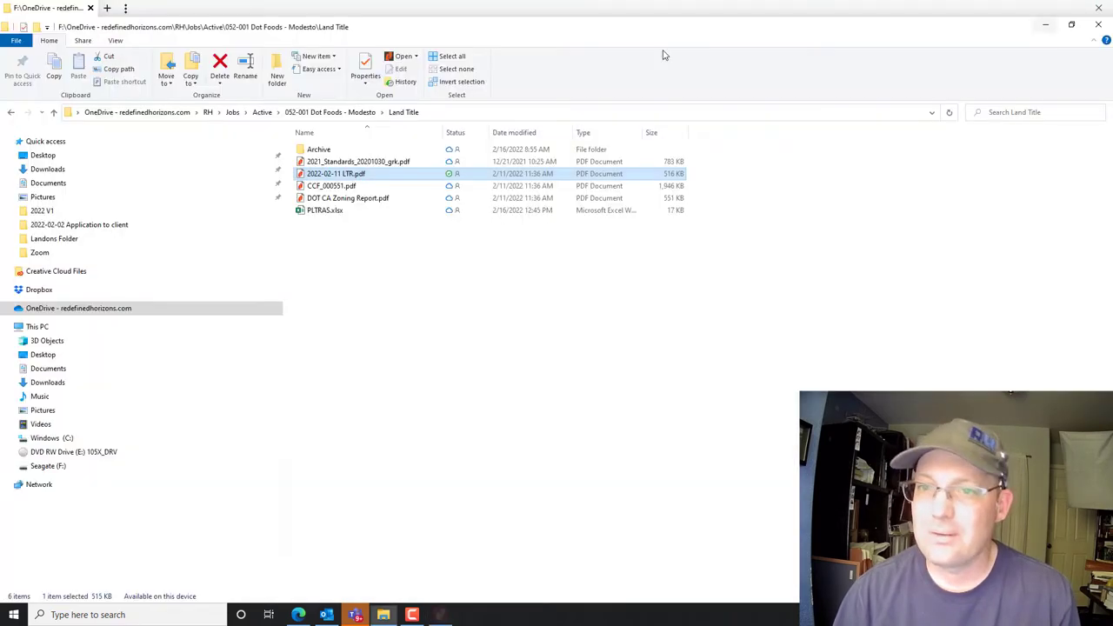
{"action": "left_click", "coordinate": [349, 114]}
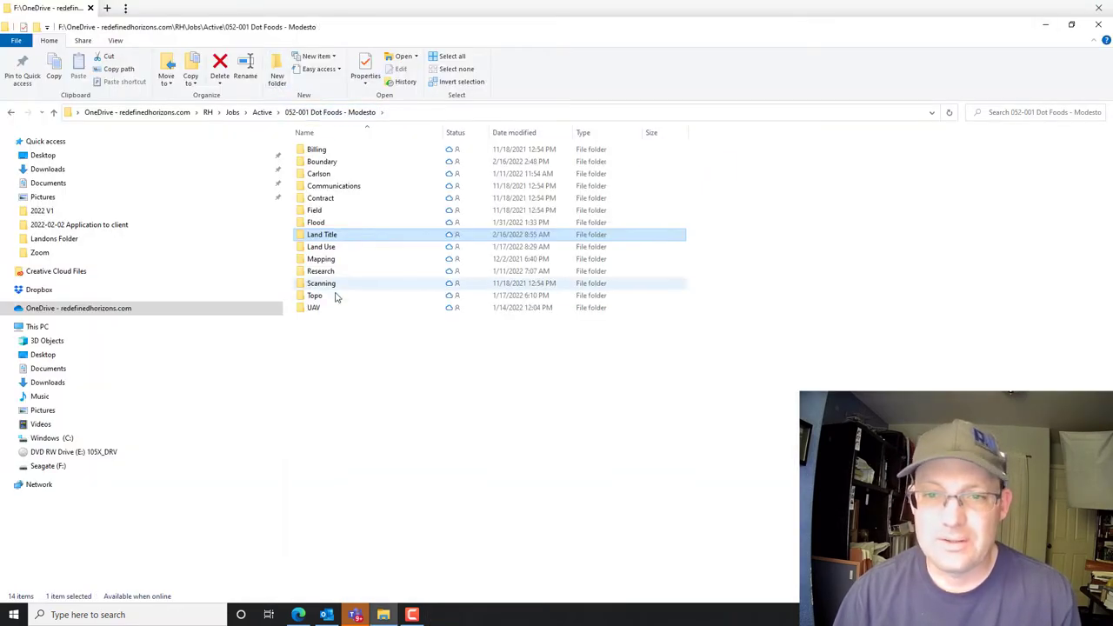
{"action": "left_click", "coordinate": [261, 114]}
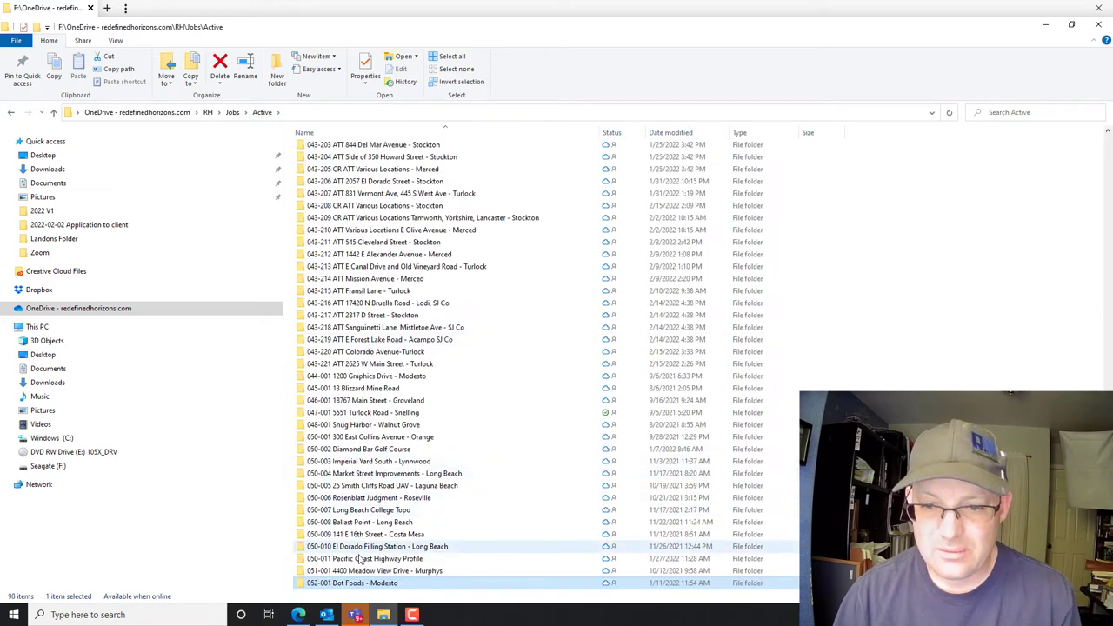
{"action": "scroll", "coordinate": [358, 561], "scroll_direction": "down", "scroll_amount": 2}
{"action": "left_click", "coordinate": [357, 559]}
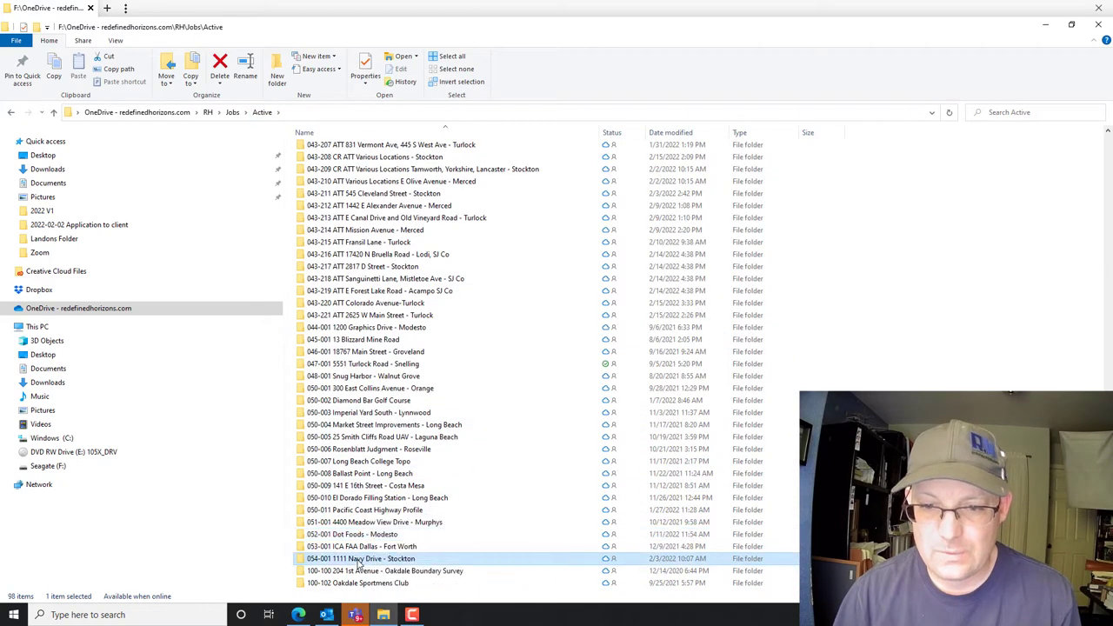
{"action": "double_click", "coordinate": [357, 561]}
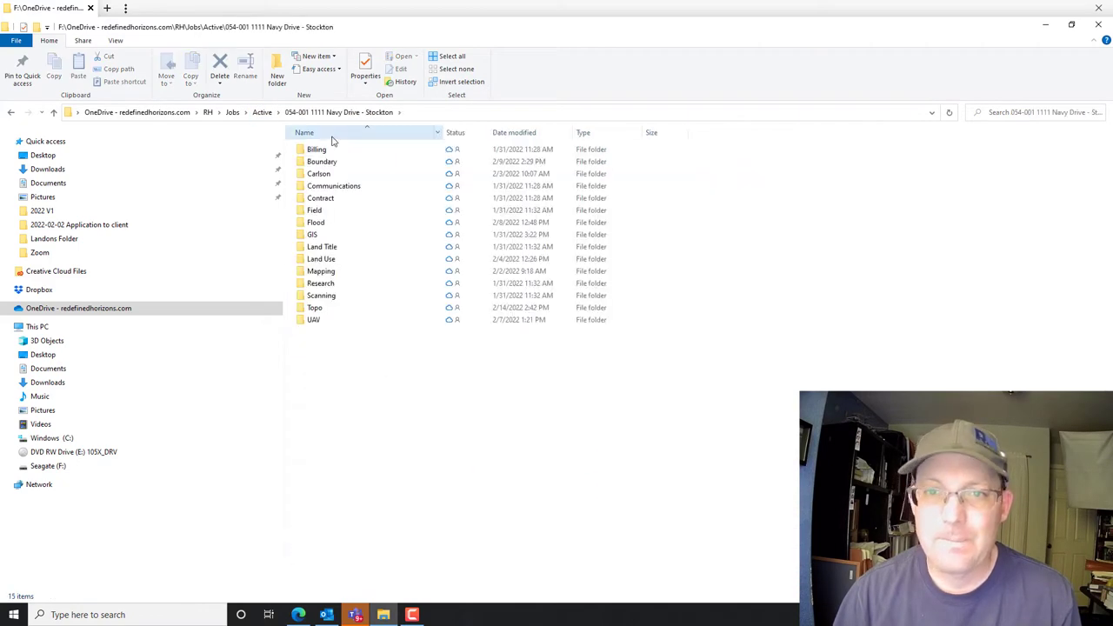
{"action": "double_click", "coordinate": [322, 250]}
{"action": "double_click", "coordinate": [338, 162]}
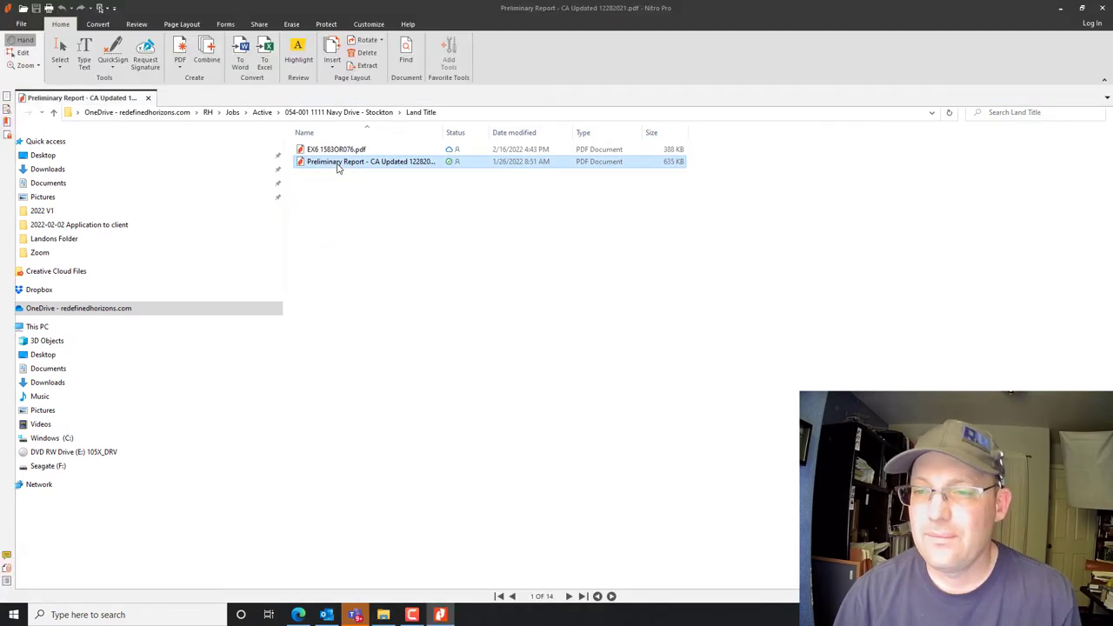
Scroll the preliminary report to page 2's exceptions list, where item 1 reads Intentionally Deleted
{"action": "scroll", "coordinate": [601, 430], "scroll_direction": "down", "scroll_amount": 10}
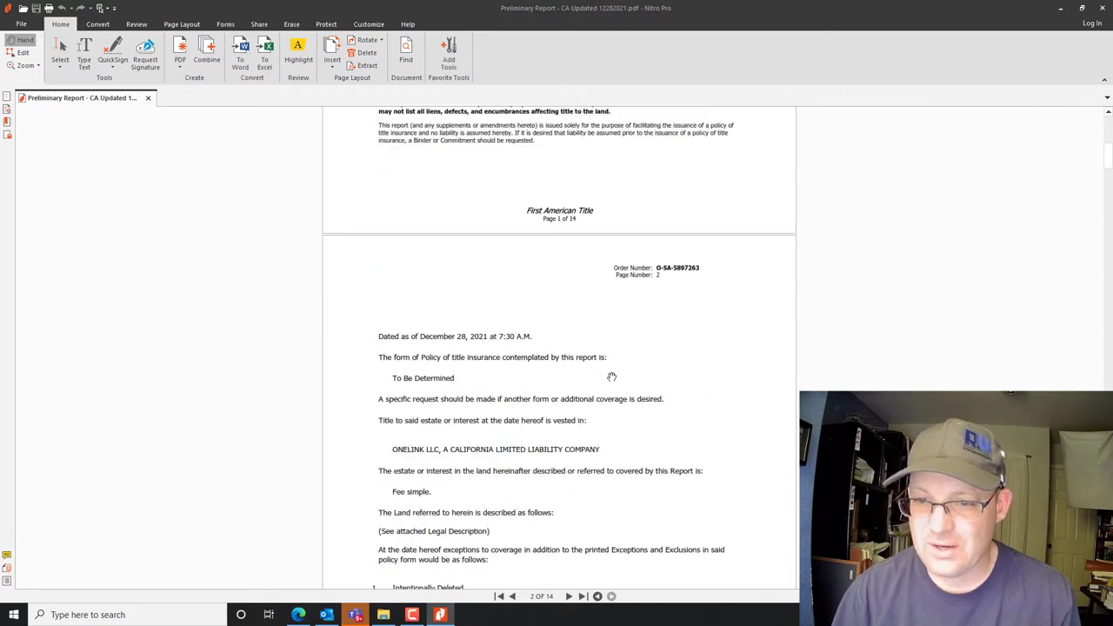
{"action": "scroll", "coordinate": [611, 376], "scroll_direction": "down", "scroll_amount": 9}
{"action": "scroll", "coordinate": [611, 376], "scroll_direction": "up", "scroll_amount": 5}
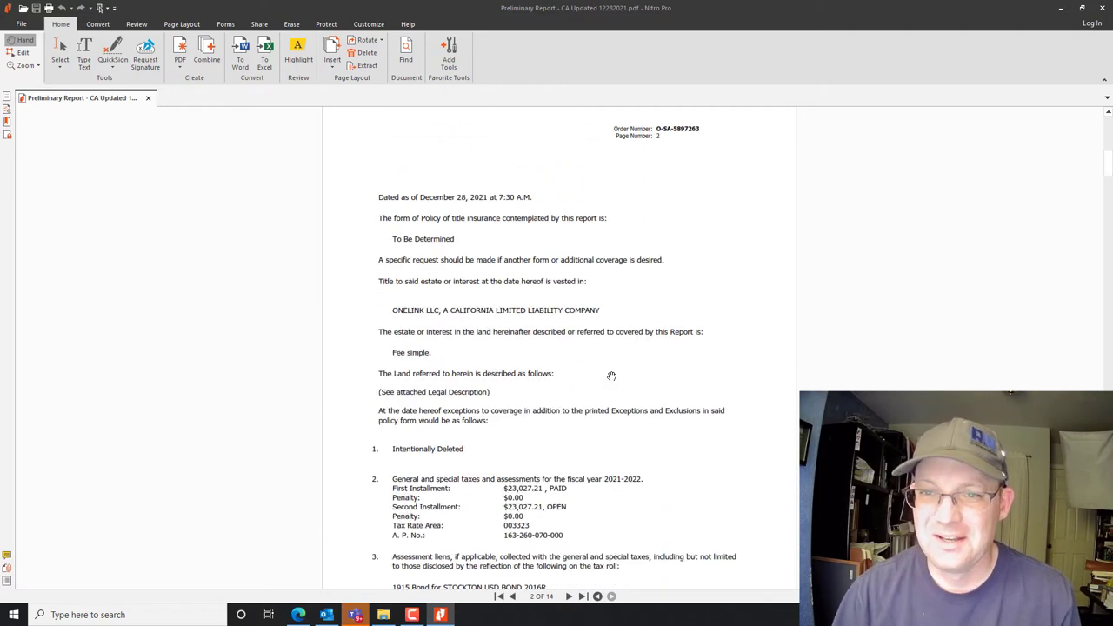
{"action": "scroll", "coordinate": [620, 358], "scroll_direction": "down", "scroll_amount": 10}
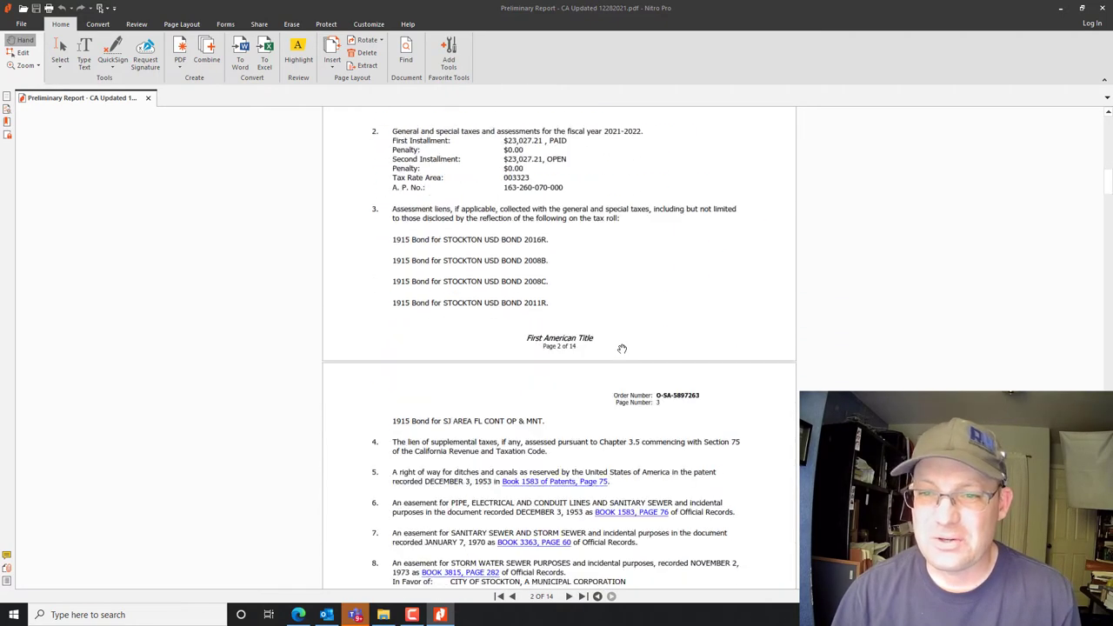
{"action": "scroll", "coordinate": [621, 347], "scroll_direction": "down", "scroll_amount": 20}
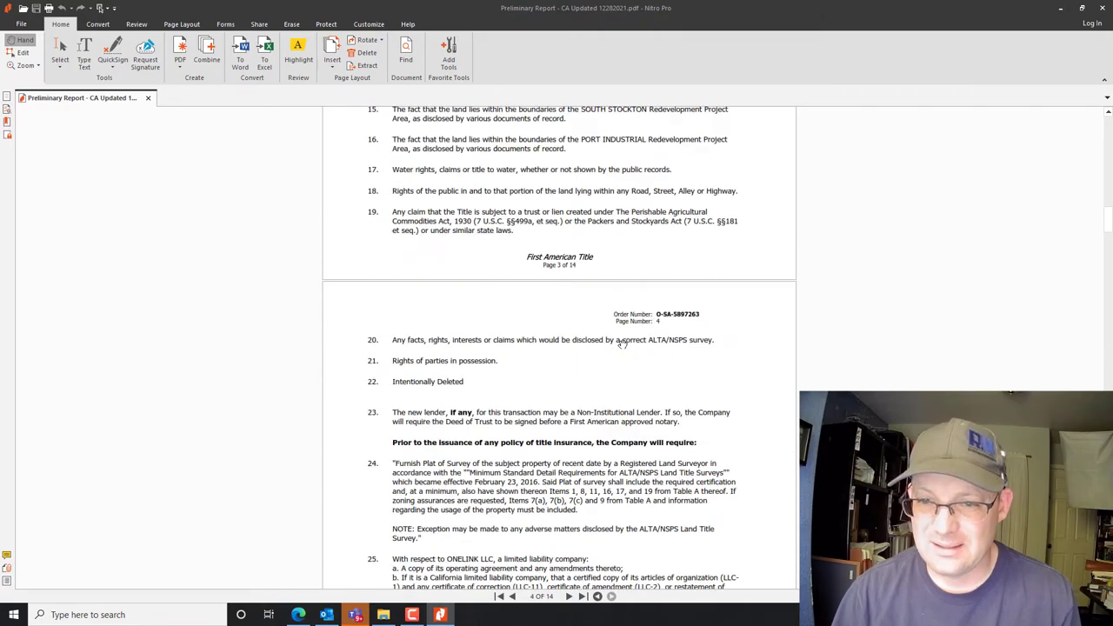
{"action": "scroll", "coordinate": [623, 345], "scroll_direction": "down", "scroll_amount": 19}
{"action": "scroll", "coordinate": [623, 339], "scroll_direction": "up", "scroll_amount": 15}
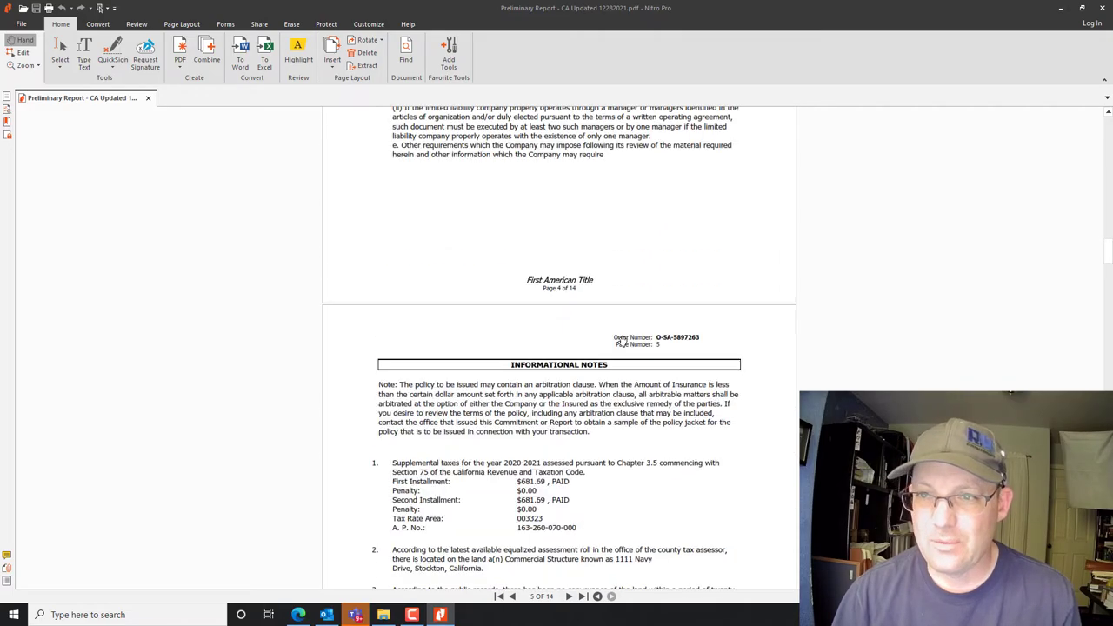
{"action": "scroll", "coordinate": [450, 322], "scroll_direction": "up", "scroll_amount": 16}
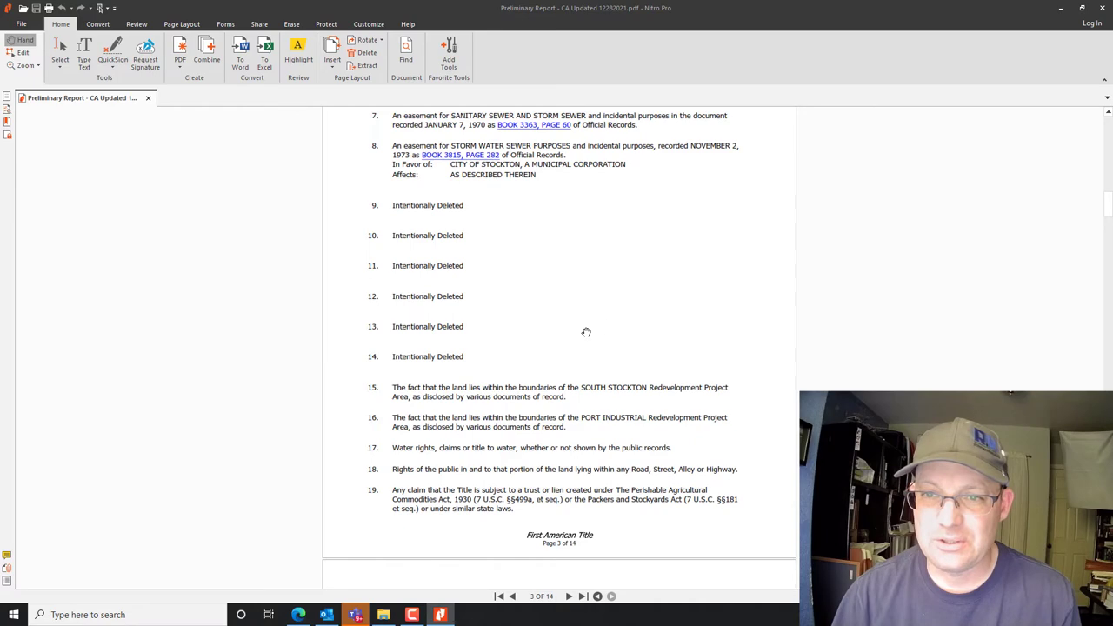
{"action": "scroll", "coordinate": [586, 331], "scroll_direction": "up", "scroll_amount": 18}
{"action": "scroll", "coordinate": [584, 331], "scroll_direction": "down", "scroll_amount": 6}
{"action": "scroll", "coordinate": [527, 306], "scroll_direction": "up", "scroll_amount": 6}
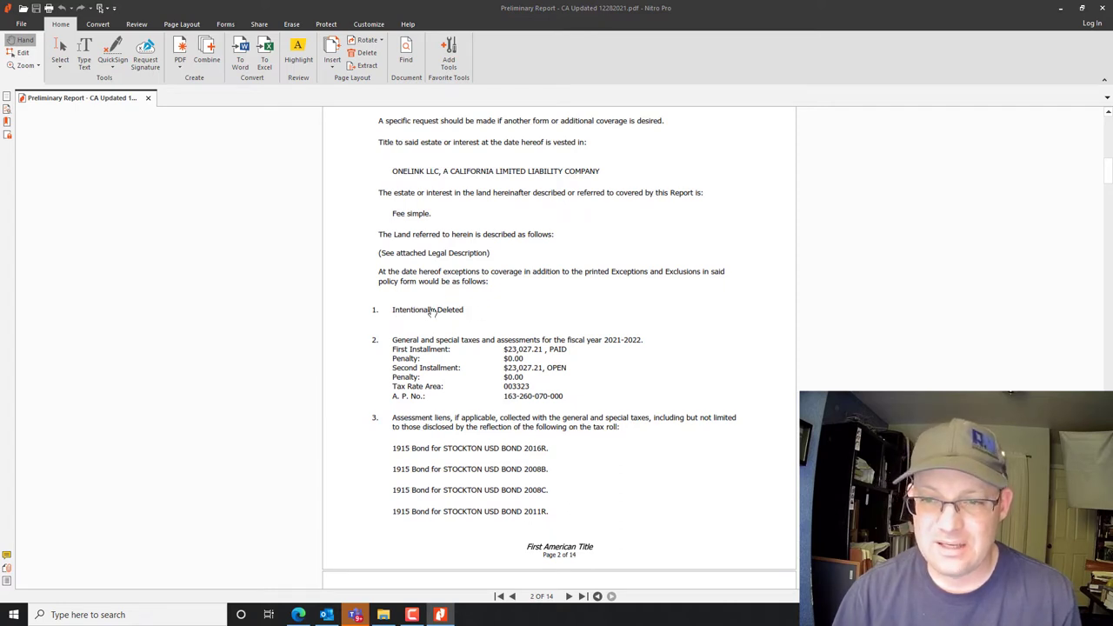
{"action": "scroll", "coordinate": [263, 331], "scroll_direction": "down", "scroll_amount": 3}
{"action": "scroll", "coordinate": [489, 308], "scroll_direction": "up", "scroll_amount": 4}
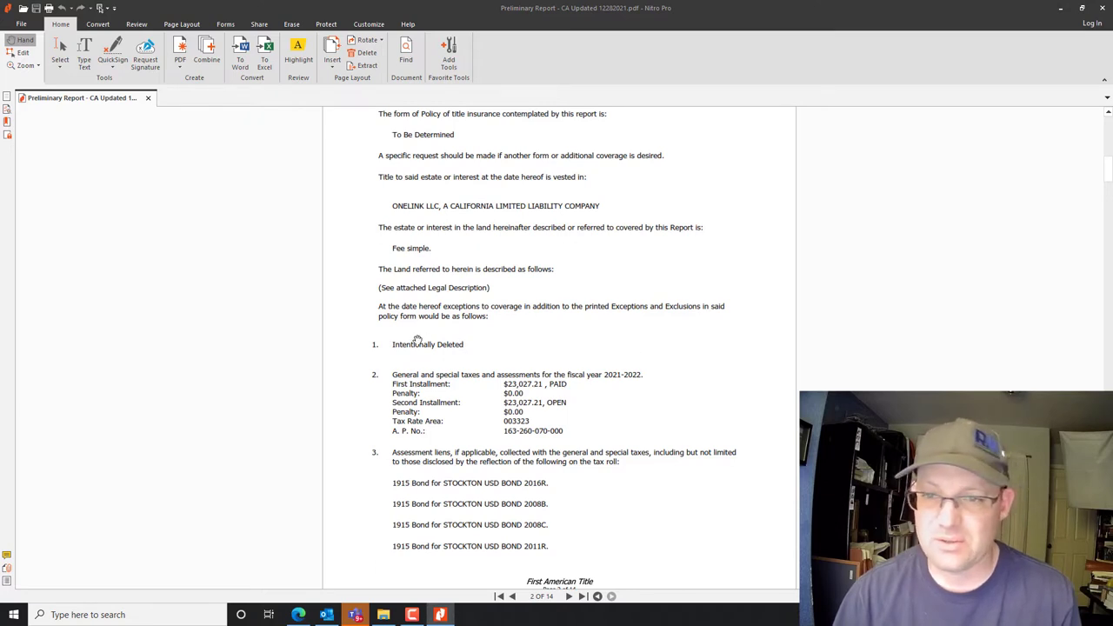
{"action": "scroll", "coordinate": [417, 341], "scroll_direction": "down", "scroll_amount": 3}
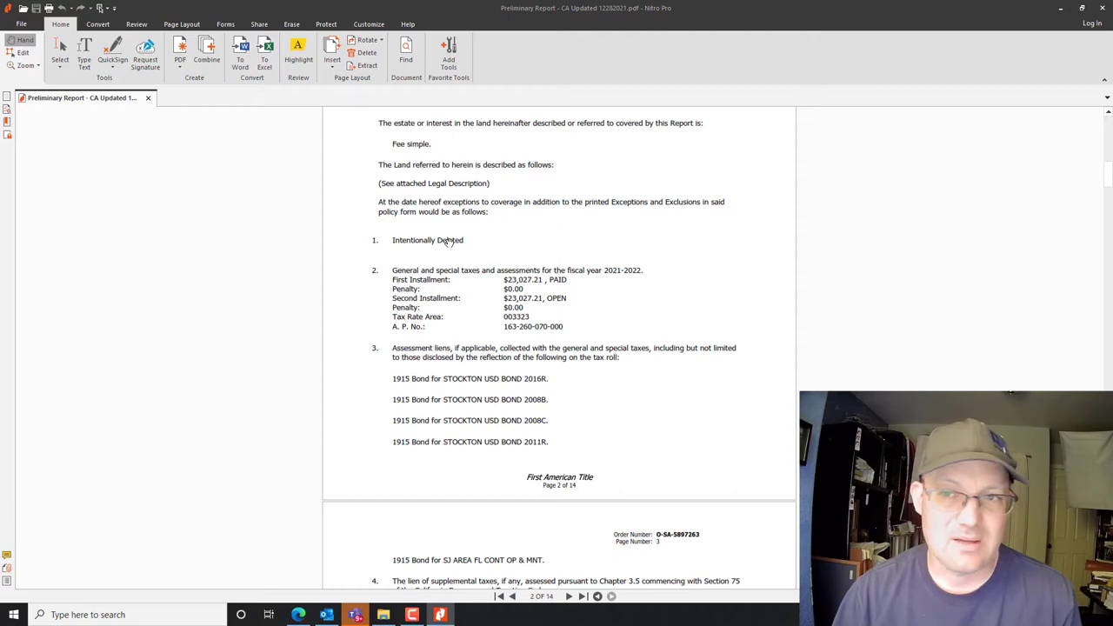
{"action": "scroll", "coordinate": [485, 309], "scroll_direction": "up", "scroll_amount": 1}
{"action": "scroll", "coordinate": [485, 308], "scroll_direction": "down", "scroll_amount": 2}
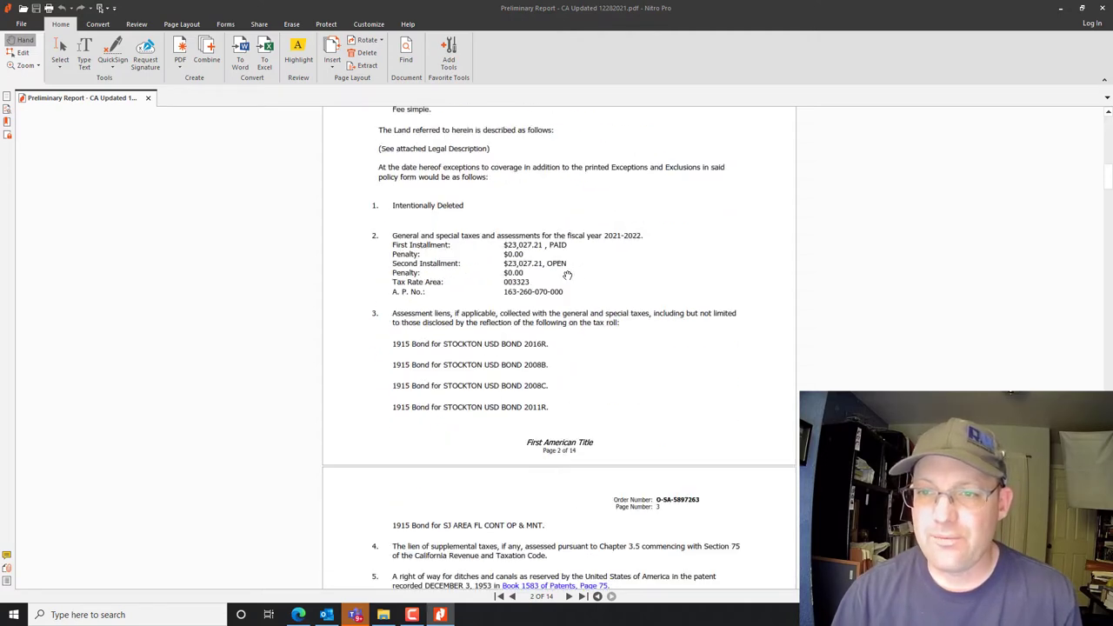
{"action": "scroll", "coordinate": [464, 282], "scroll_direction": "up", "scroll_amount": 3}
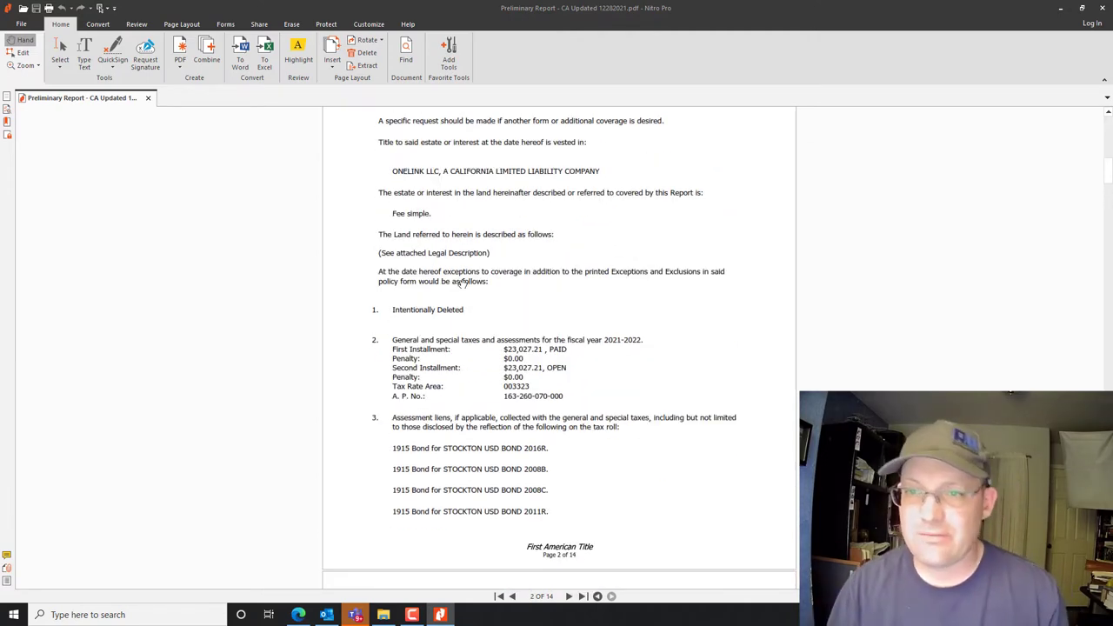
{"action": "scroll", "coordinate": [457, 254], "scroll_direction": "down", "scroll_amount": 4}
{"action": "scroll", "coordinate": [405, 229], "scroll_direction": "up", "scroll_amount": 2}
{"action": "scroll", "coordinate": [400, 261], "scroll_direction": "down", "scroll_amount": 2}
In a second Explorer view, copy PLTRAS TEMPLATE.xlsx from RH\Templates\RH\Land Title
{"action": "left_click", "coordinate": [382, 615]}
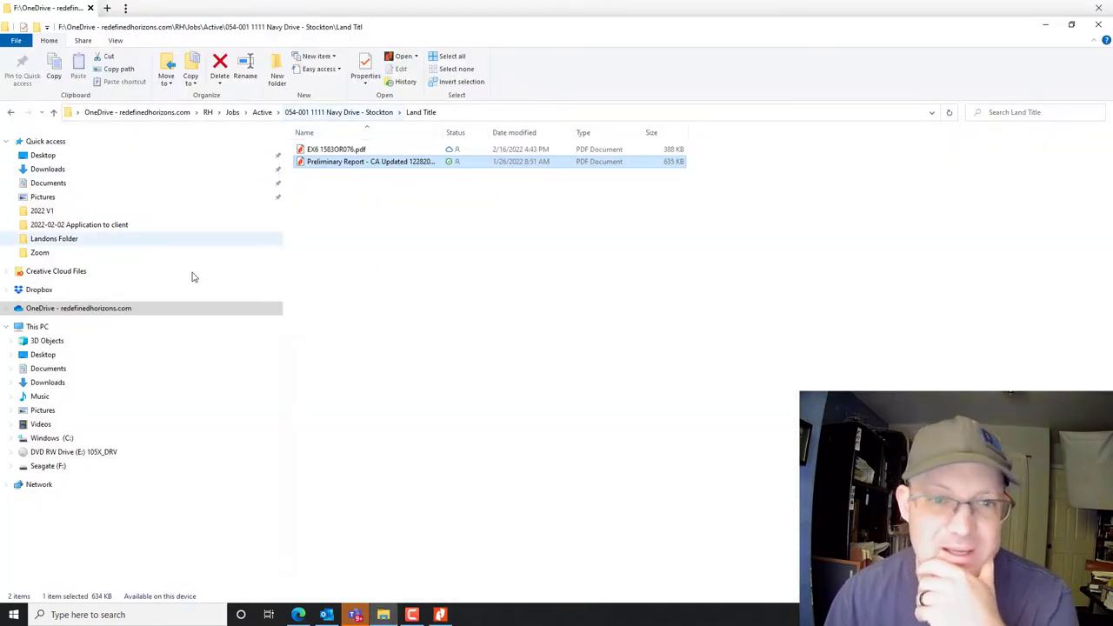
{"action": "left_click", "coordinate": [107, 8]}
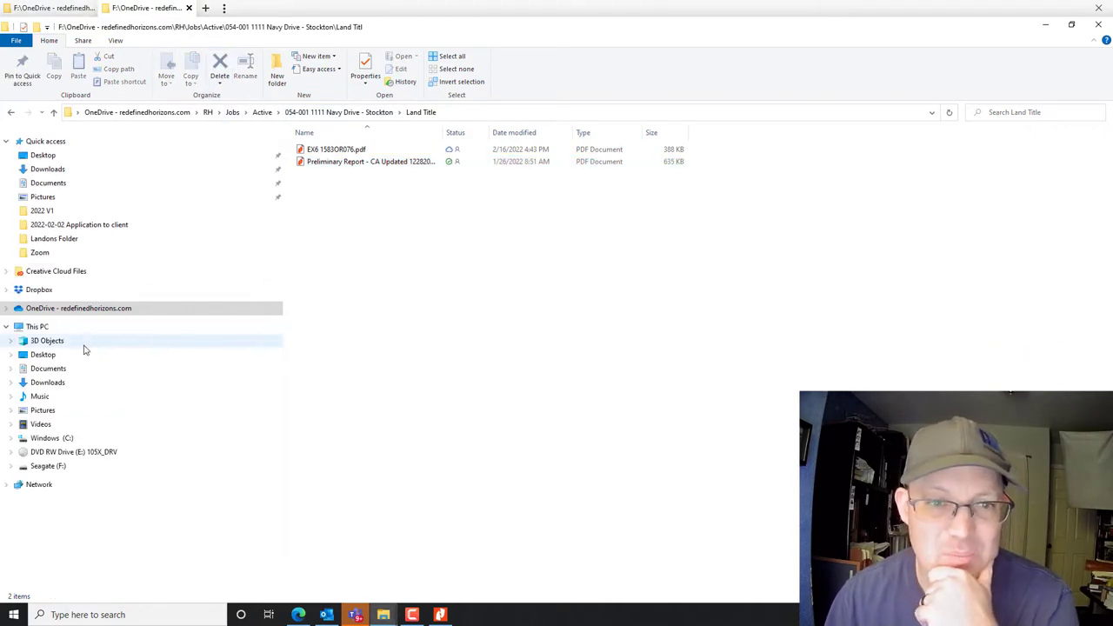
{"action": "left_click", "coordinate": [110, 312]}
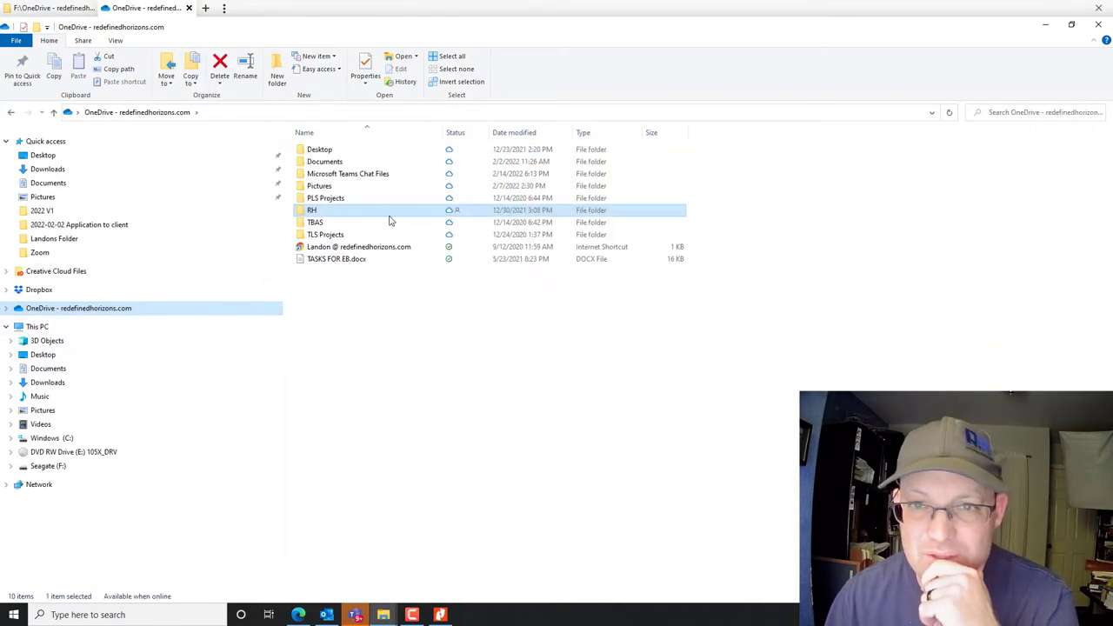
{"action": "double_click", "coordinate": [345, 215]}
{"action": "double_click", "coordinate": [345, 369]}
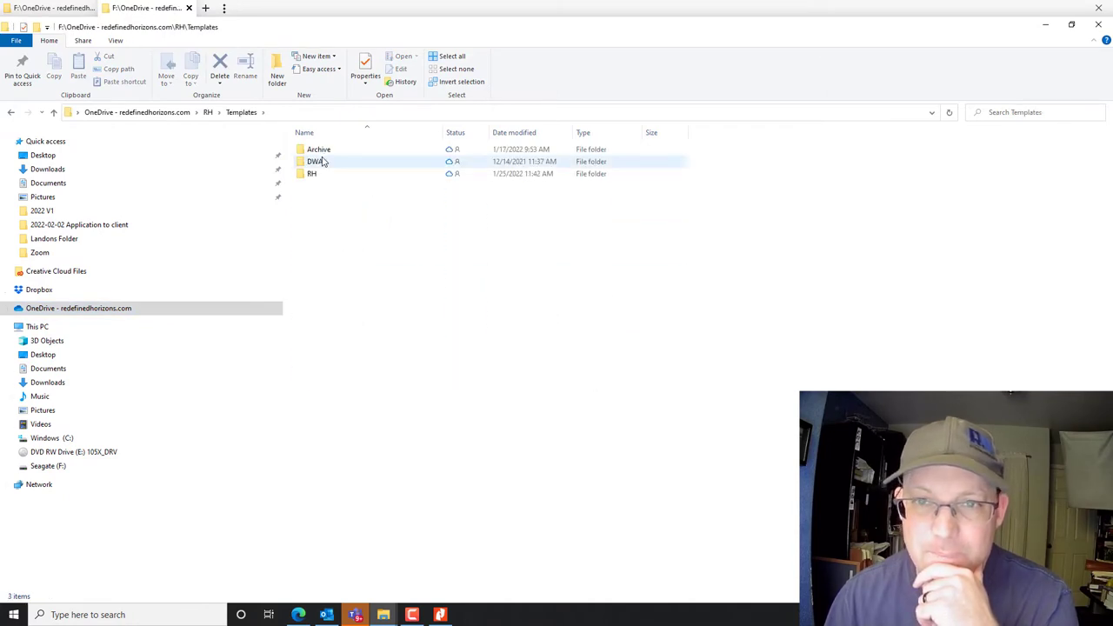
{"action": "double_click", "coordinate": [320, 174]}
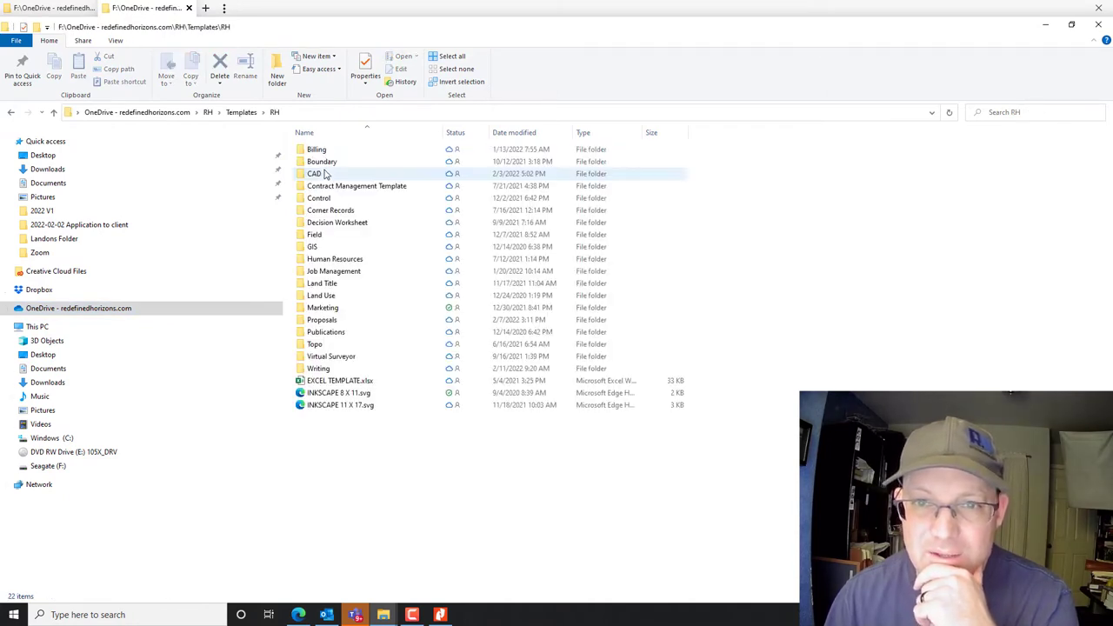
{"action": "double_click", "coordinate": [338, 280]}
{"action": "left_click", "coordinate": [334, 151]}
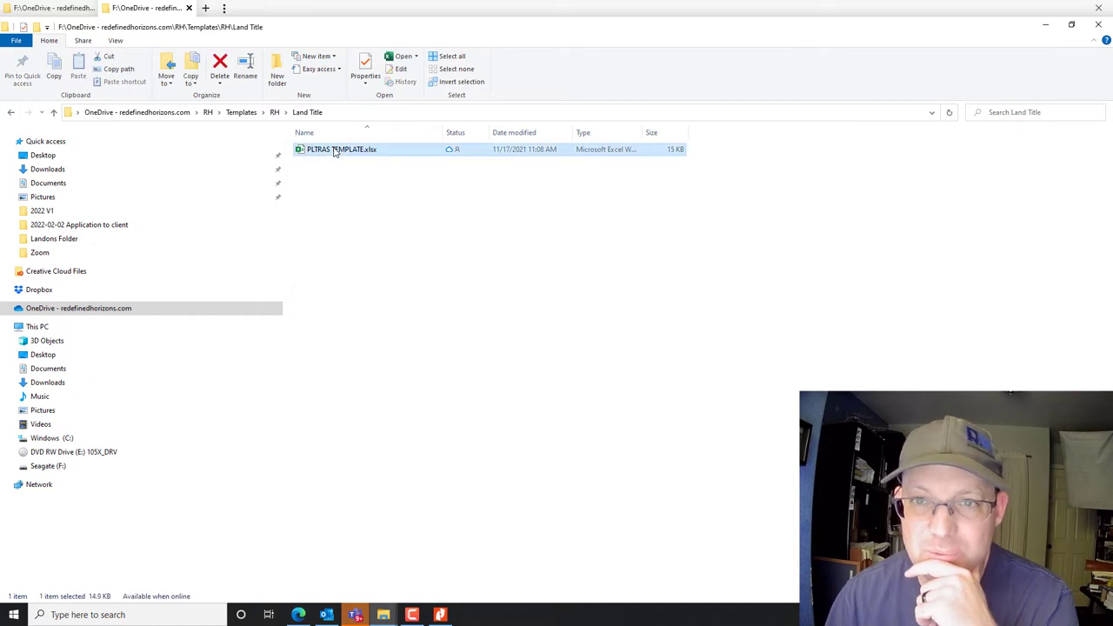
{"action": "right_click", "coordinate": [334, 151]}
{"action": "left_click", "coordinate": [392, 338]}
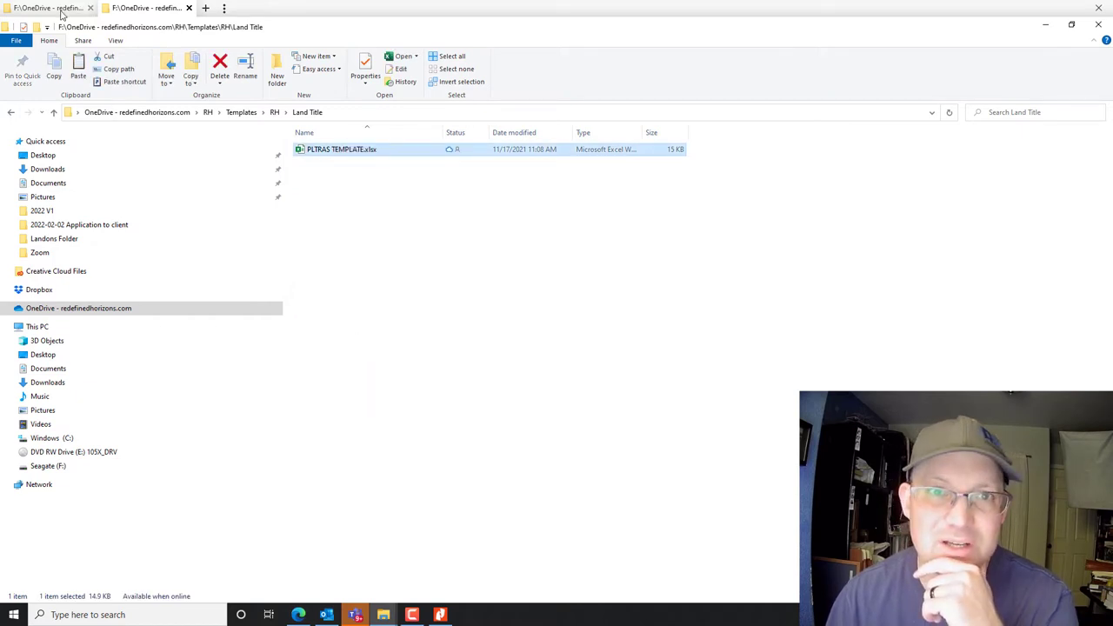
Paste the template into the Stockton Land Title folder and rename it PLTRAS.xlsx
{"action": "left_click", "coordinate": [62, 12]}
{"action": "right_click", "coordinate": [353, 216]}
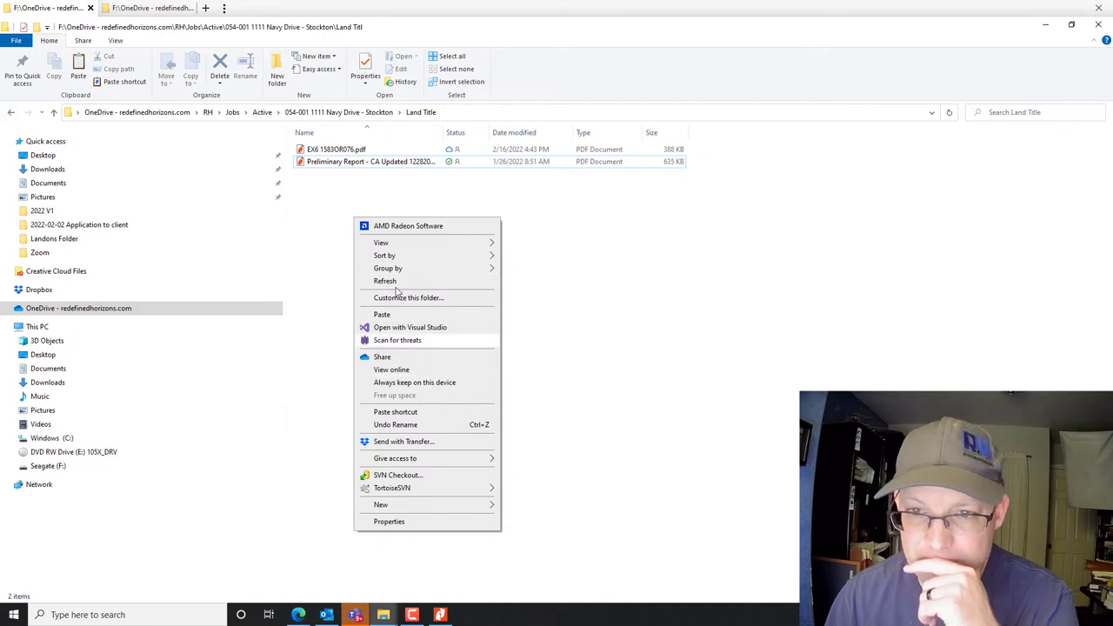
{"action": "left_click", "coordinate": [382, 314]}
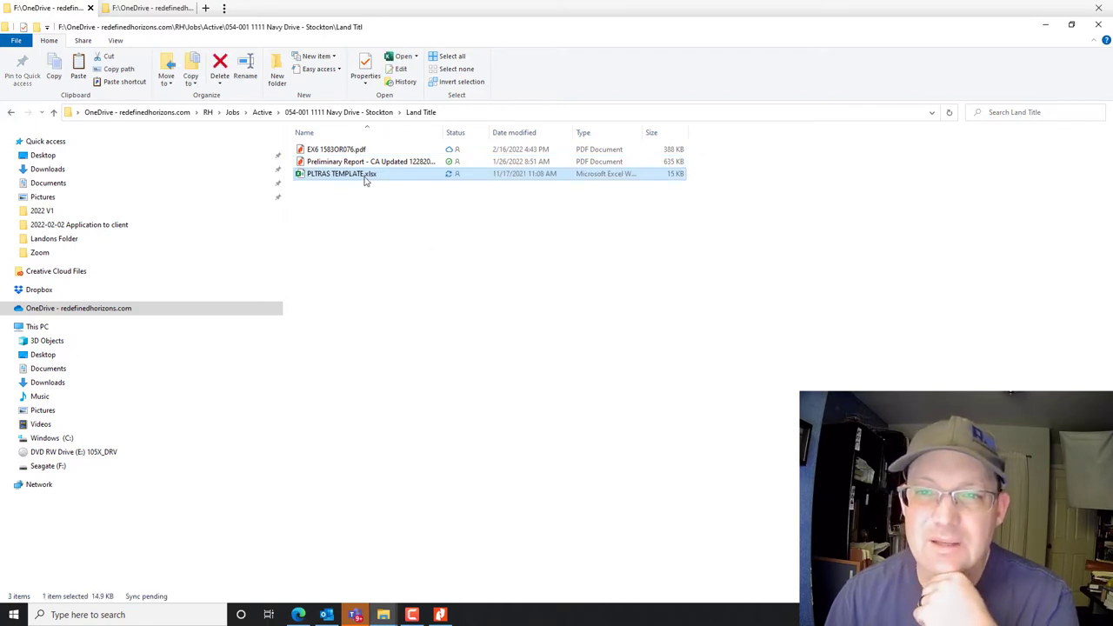
{"action": "right_click", "coordinate": [365, 178]}
{"action": "left_click", "coordinate": [405, 518]}
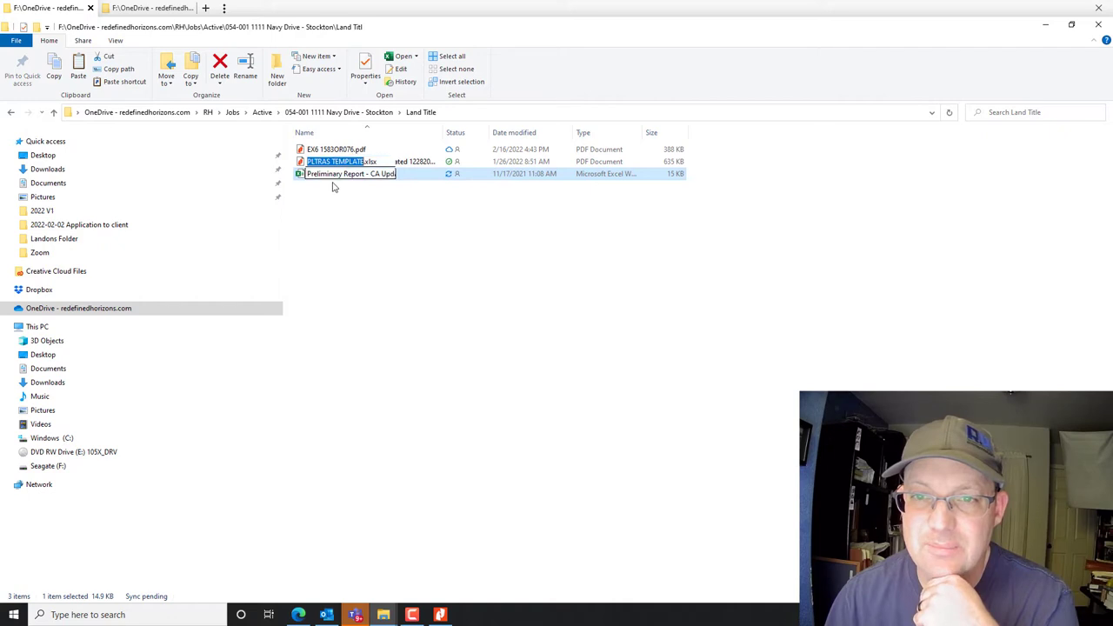
{"action": "left_click_drag", "start_coordinate": [331, 160], "coordinate": [373, 163]}
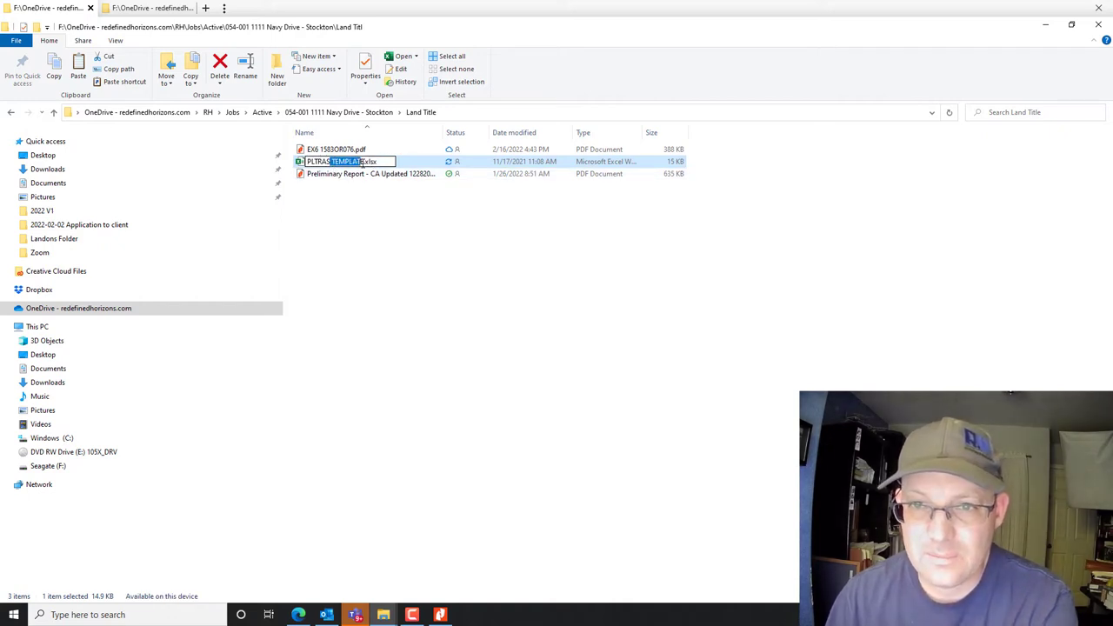
{"action": "key", "text": "BackSpace"}
{"action": "left_click", "coordinate": [438, 433]}
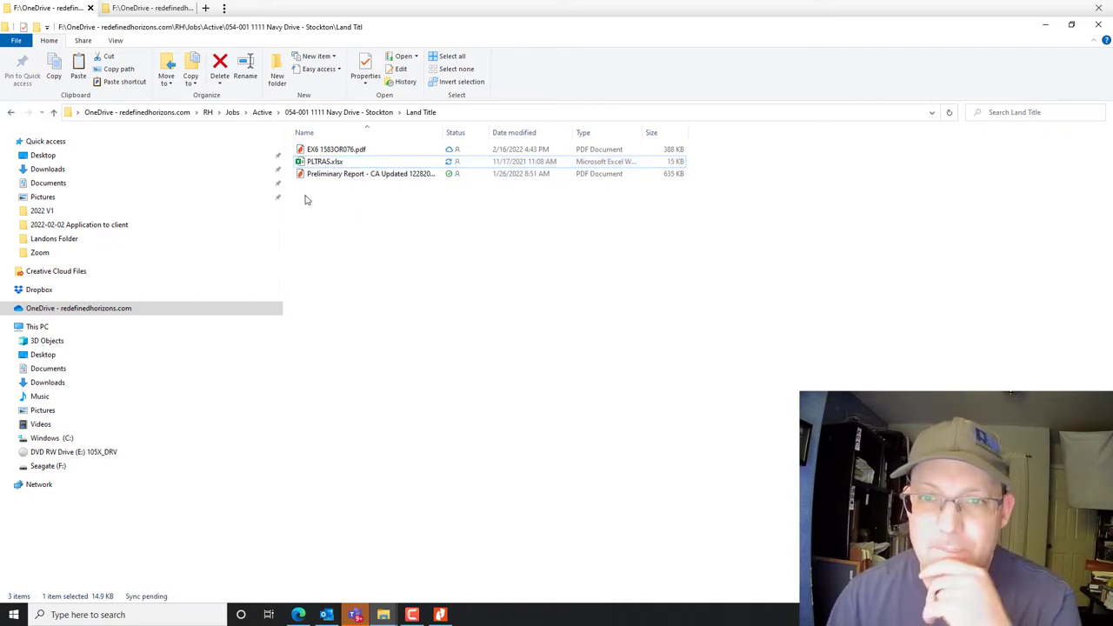
Open PLTRAS.xlsx in Excel and scroll over its blank header fields and exception table
{"action": "left_click", "coordinate": [321, 163]}
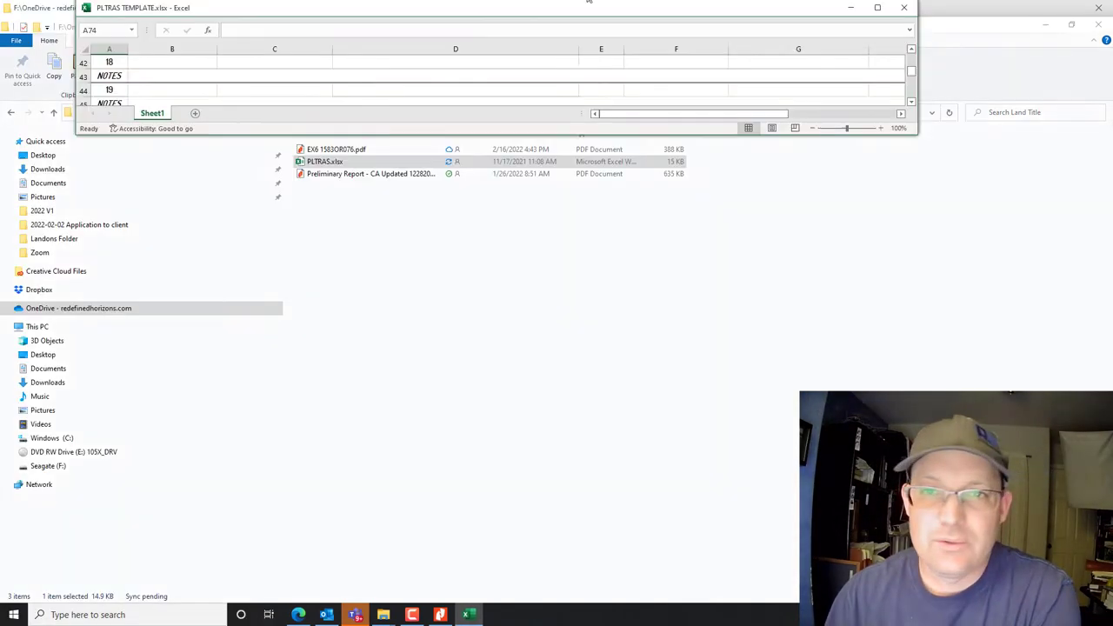
{"action": "scroll", "coordinate": [487, 333], "scroll_direction": "up", "scroll_amount": 14}
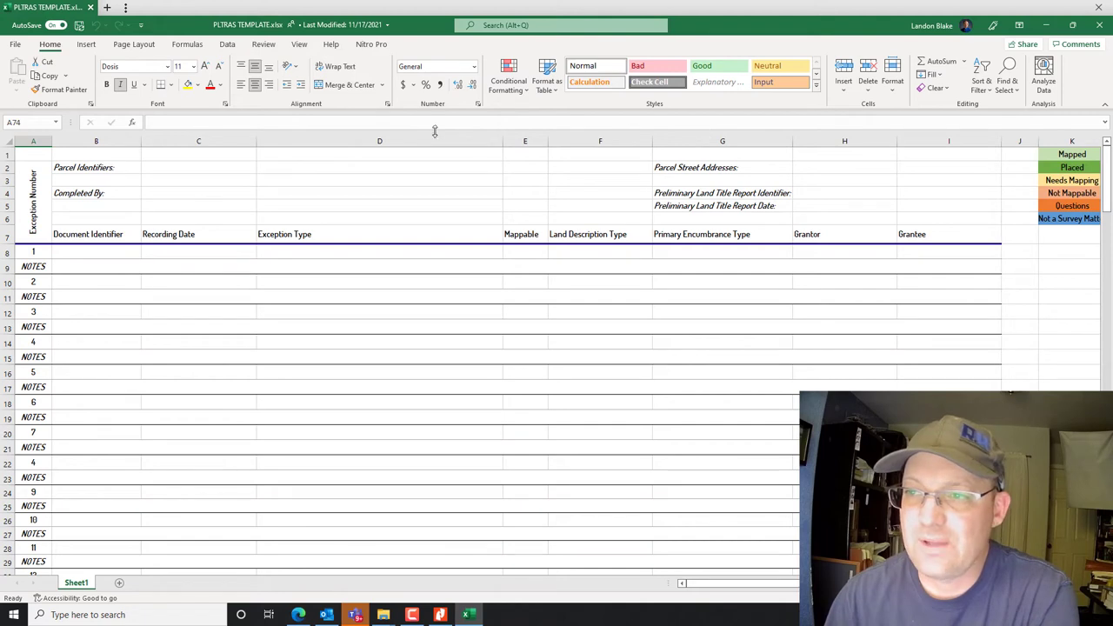
{"action": "scroll", "coordinate": [214, 332], "scroll_direction": "down", "scroll_amount": 16}
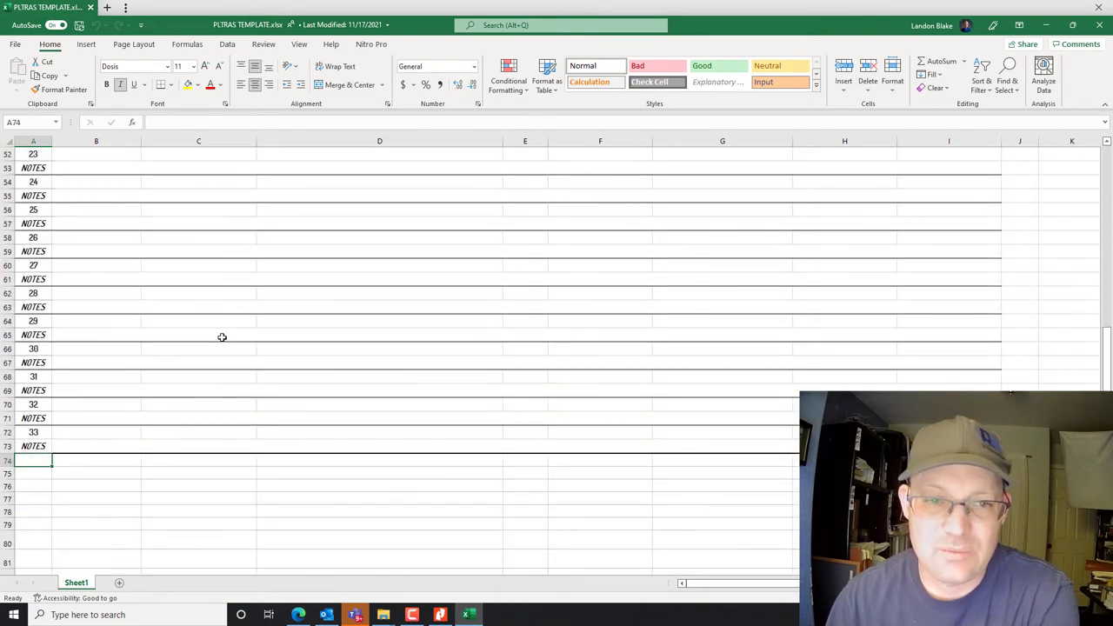
{"action": "scroll", "coordinate": [229, 371], "scroll_direction": "up", "scroll_amount": 16}
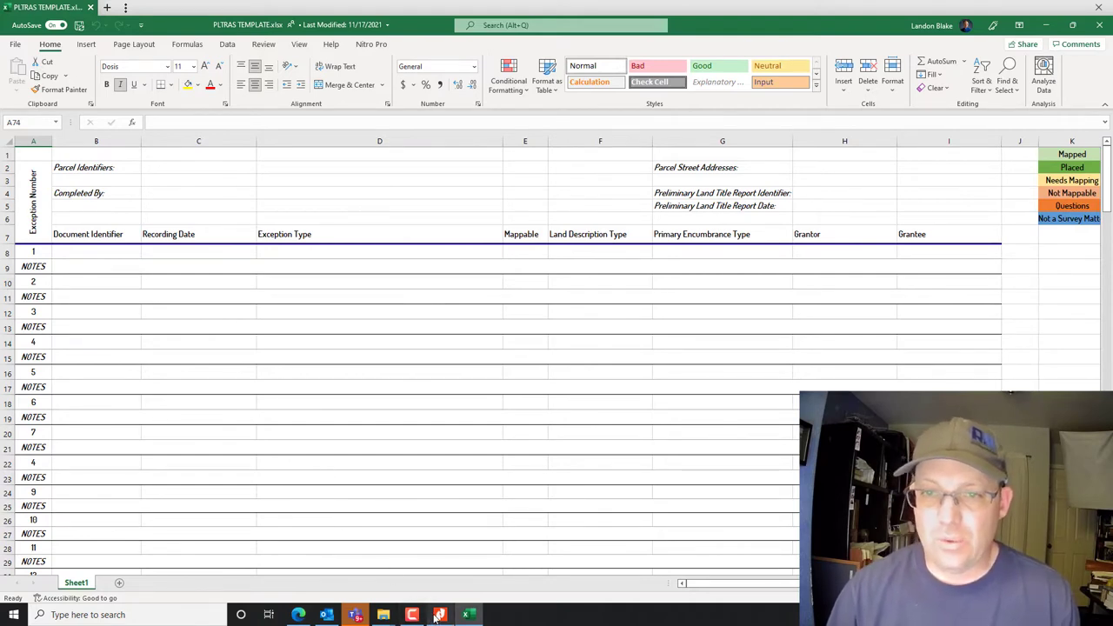
{"action": "mouse_move", "coordinate": [433, 617]}
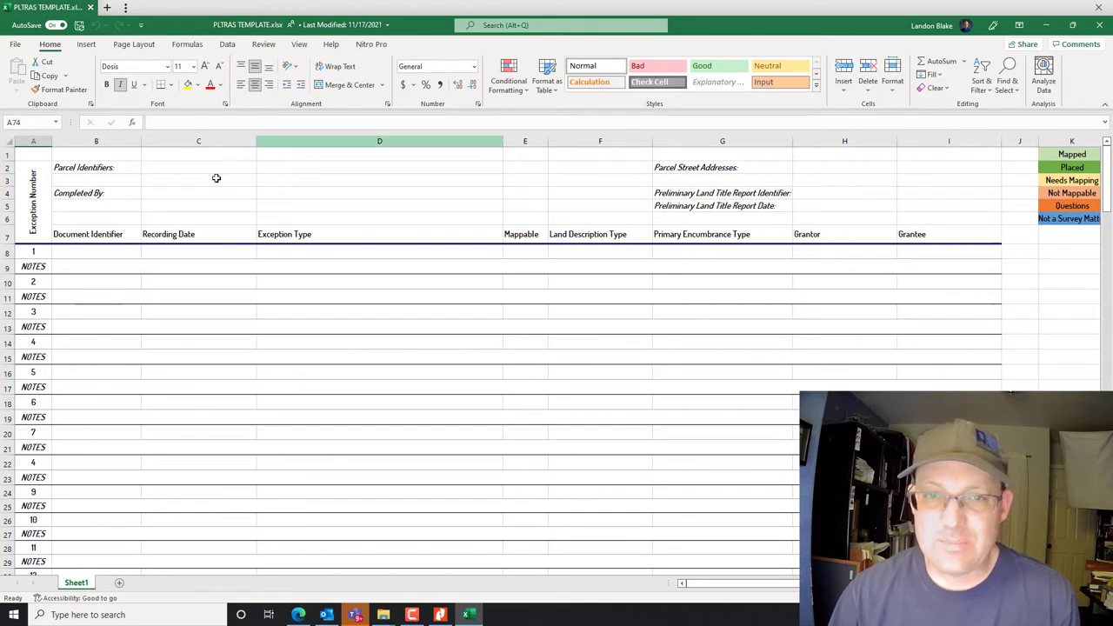
{"action": "left_click", "coordinate": [328, 340]}
{"action": "left_click", "coordinate": [172, 165]}
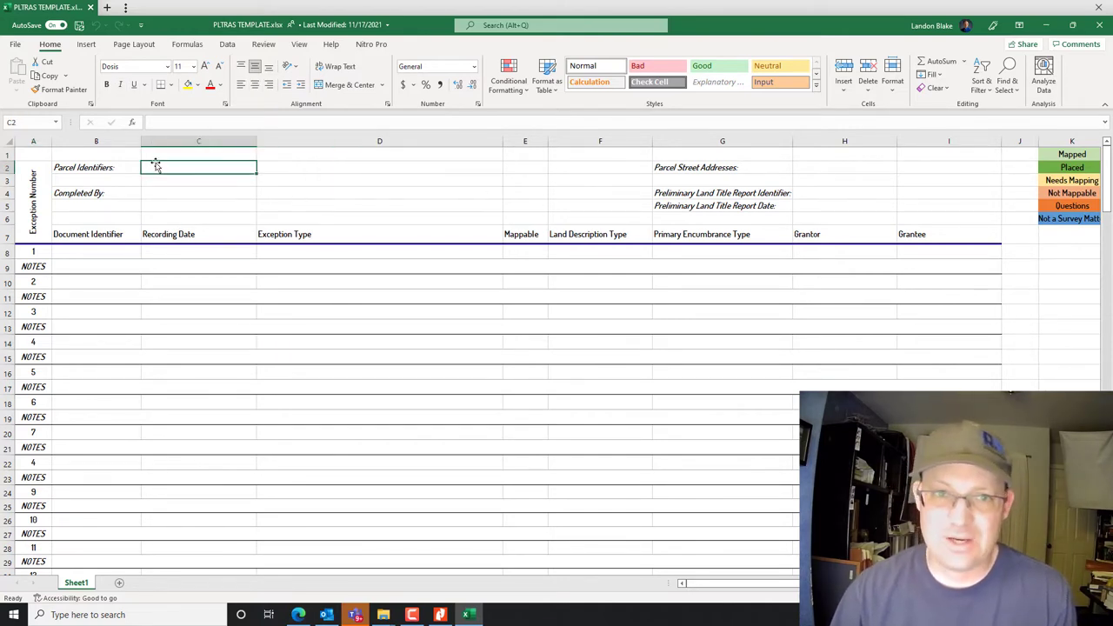
{"action": "left_click", "coordinate": [812, 172]}
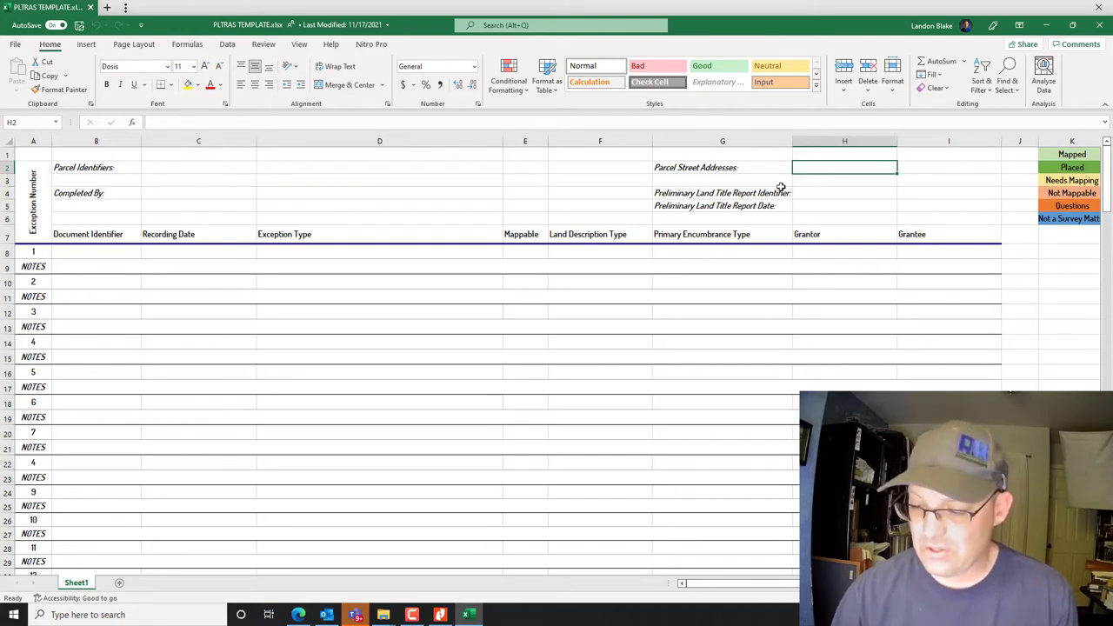
{"action": "type", "text": "1111"}
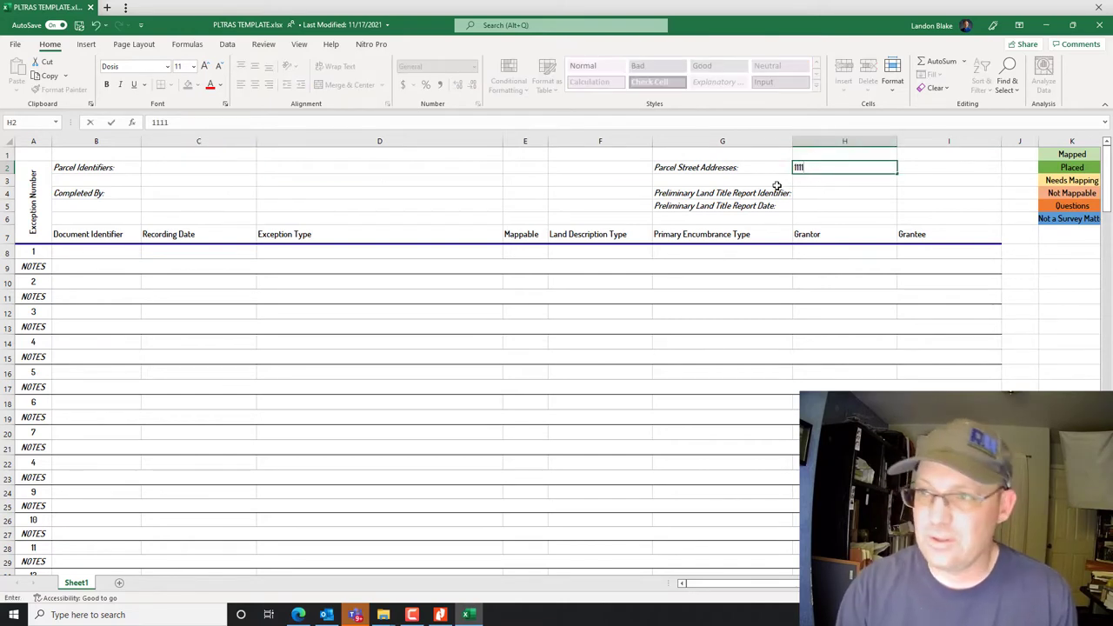
{"action": "type", "text": " Navy Drive - Stockton"}
{"action": "key", "text": "Return"}
{"action": "left_click", "coordinate": [221, 188]}
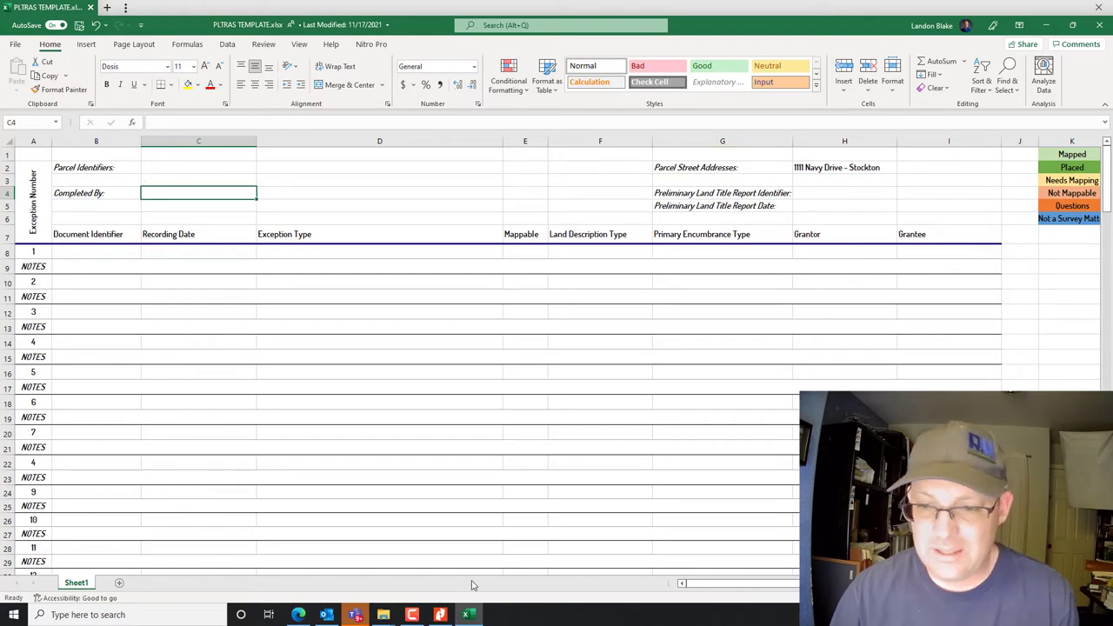
Bring the Preliminary Report PDF back to the front in Nitro Pro
{"action": "left_click", "coordinate": [439, 615]}
{"action": "scroll", "coordinate": [525, 348], "scroll_direction": "up", "scroll_amount": 3}
{"action": "scroll", "coordinate": [525, 355], "scroll_direction": "up", "scroll_amount": 10}
Scroll through pages 1–2 of the preliminary report
{"action": "scroll", "coordinate": [527, 370], "scroll_direction": "down", "scroll_amount": 10}
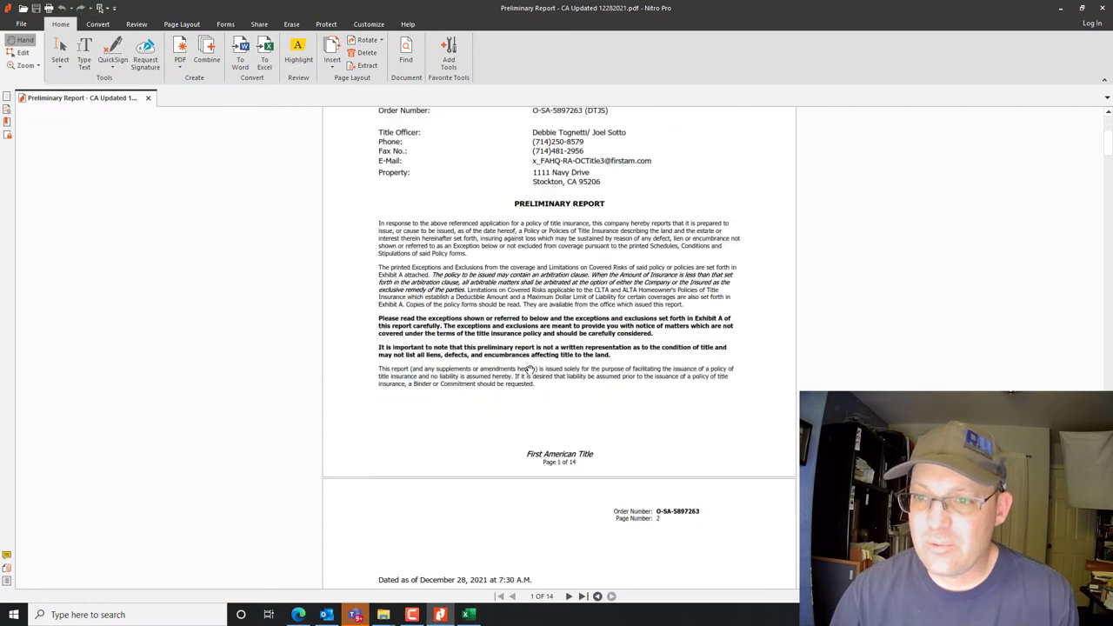
{"action": "scroll", "coordinate": [529, 370], "scroll_direction": "down", "scroll_amount": 2}
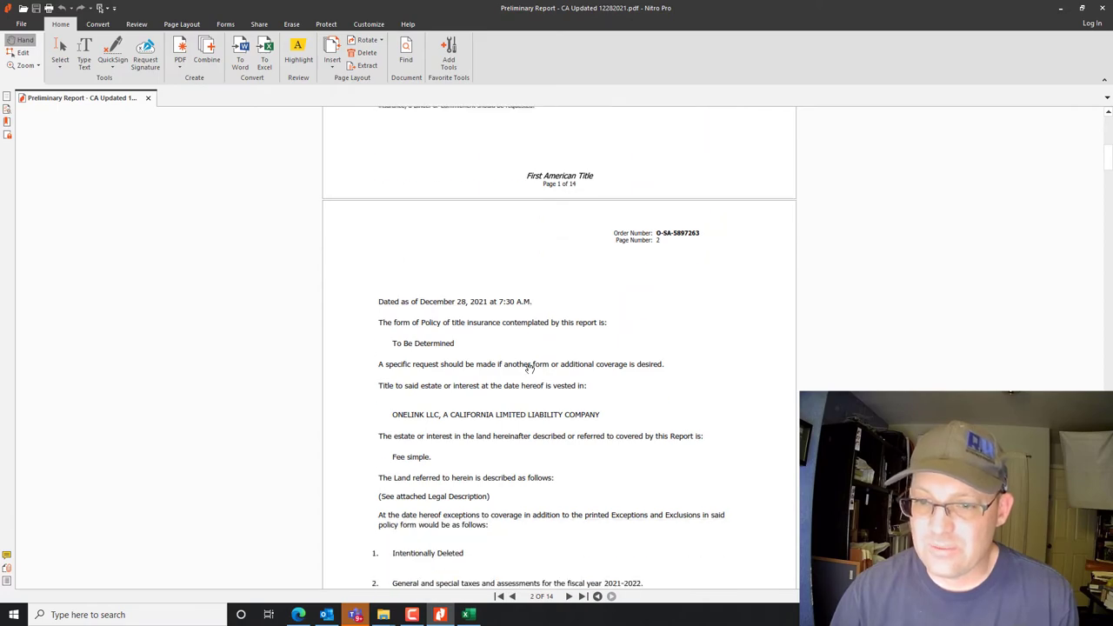
{"action": "scroll", "coordinate": [528, 368], "scroll_direction": "up", "scroll_amount": 10}
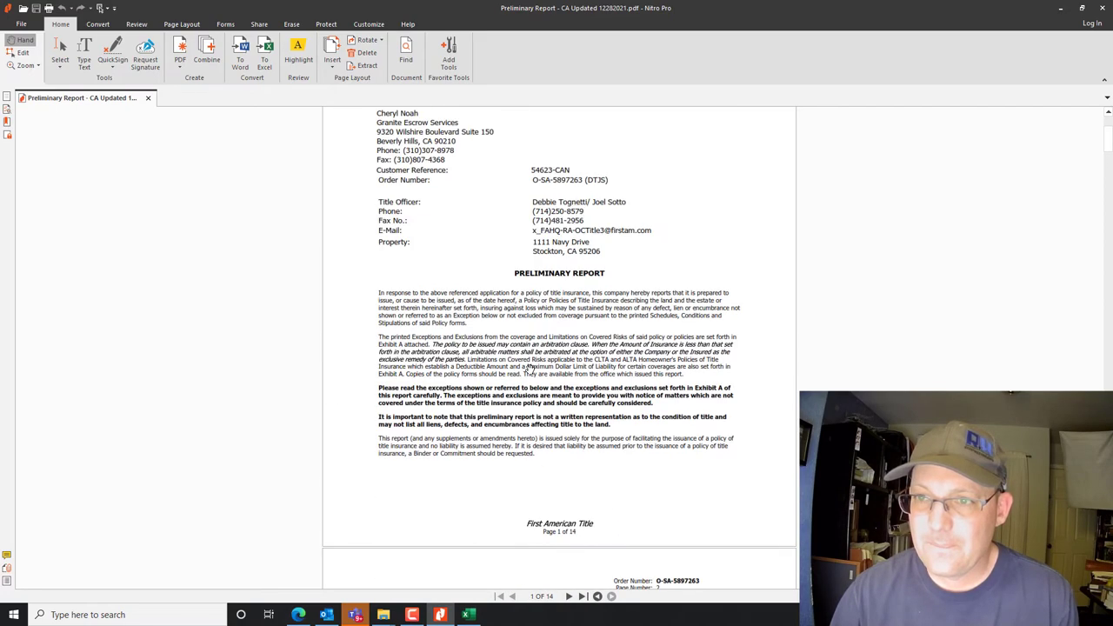
{"action": "scroll", "coordinate": [529, 369], "scroll_direction": "down", "scroll_amount": 10}
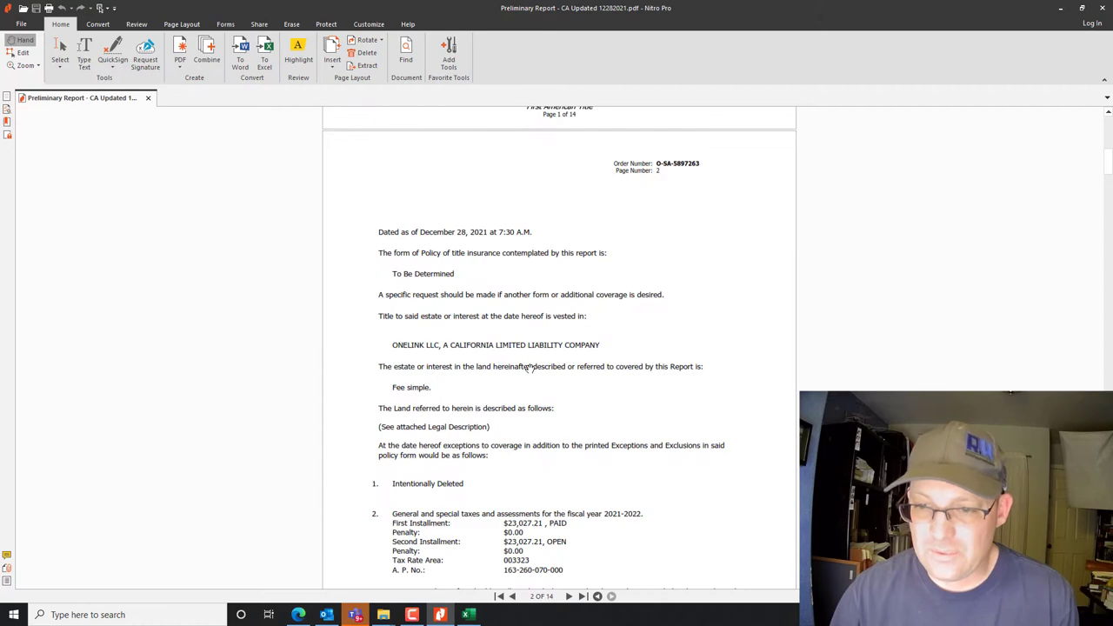
Jump to the last page and step back to page 7's assessor's parcel map
{"action": "left_click", "coordinate": [583, 600]}
{"action": "scroll", "coordinate": [593, 470], "scroll_direction": "down", "scroll_amount": 3}
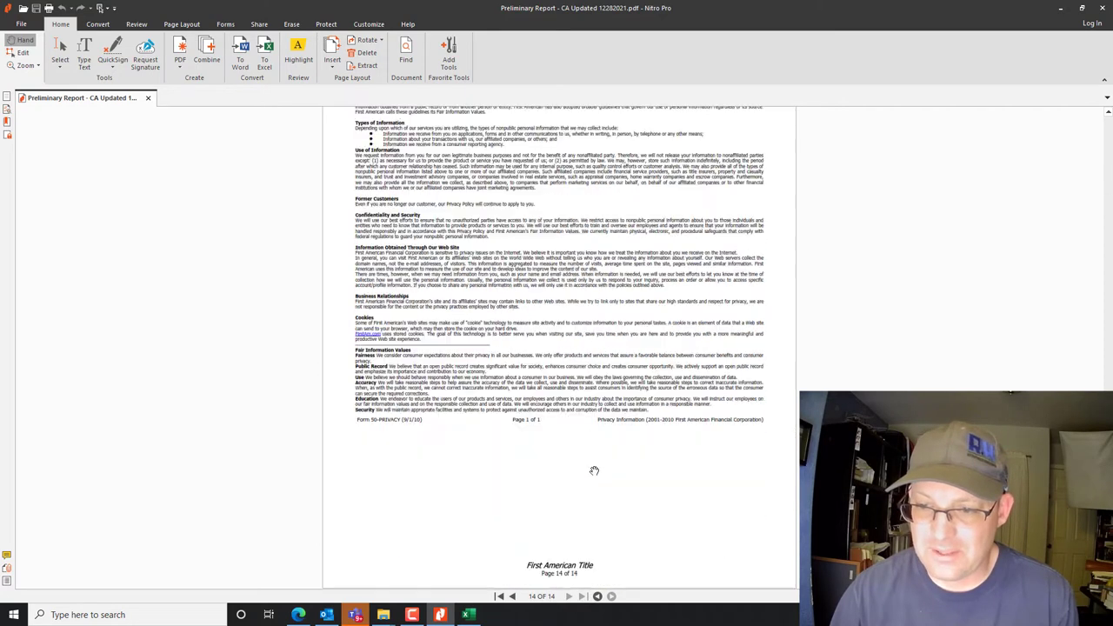
{"action": "left_click", "coordinate": [512, 596]}
{"action": "left_click", "coordinate": [514, 596]}
{"action": "left_click", "coordinate": [514, 596]}
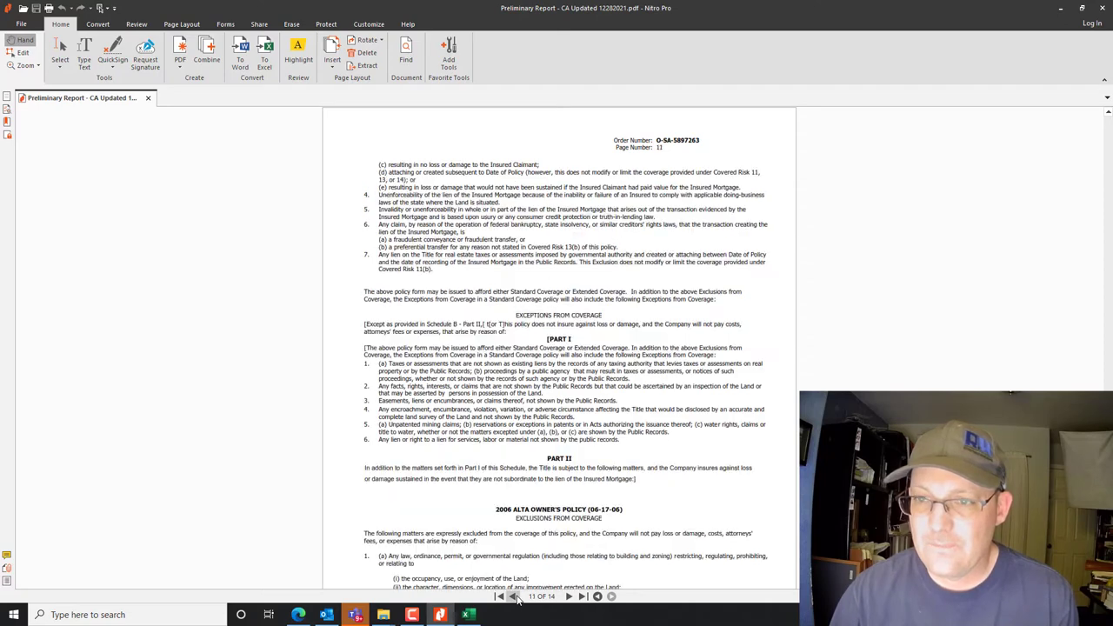
{"action": "left_click", "coordinate": [514, 597]}
{"action": "left_click", "coordinate": [514, 597]}
{"action": "left_click", "coordinate": [514, 596]}
{"action": "left_click", "coordinate": [514, 596]}
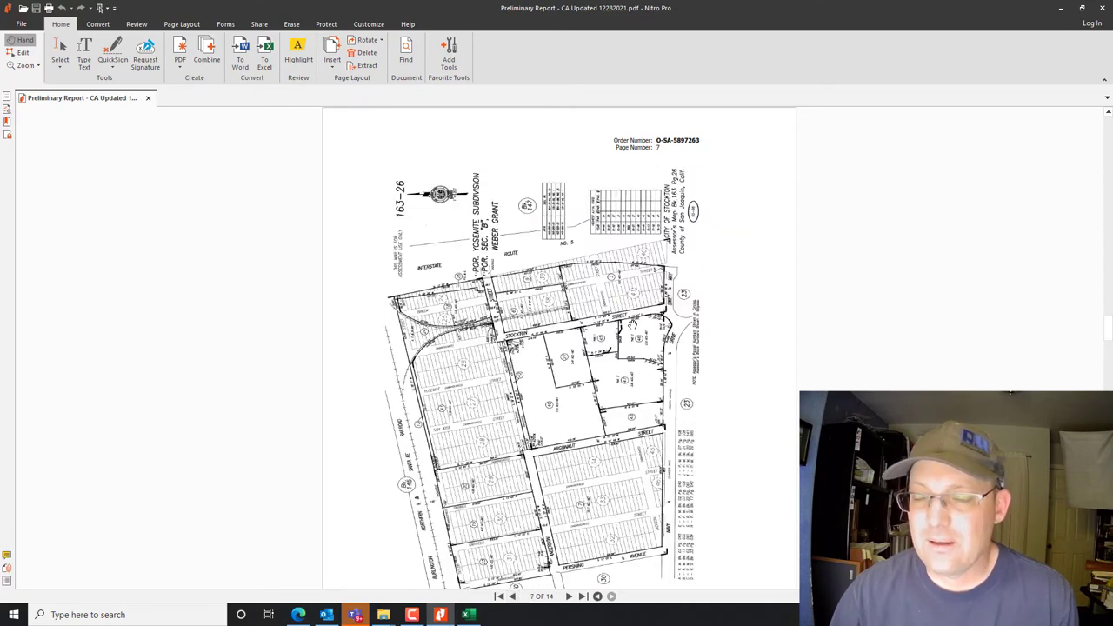
{"action": "scroll", "coordinate": [602, 313], "scroll_direction": "down", "scroll_amount": 3}
{"action": "scroll", "coordinate": [601, 290], "scroll_direction": "up", "scroll_amount": 3}
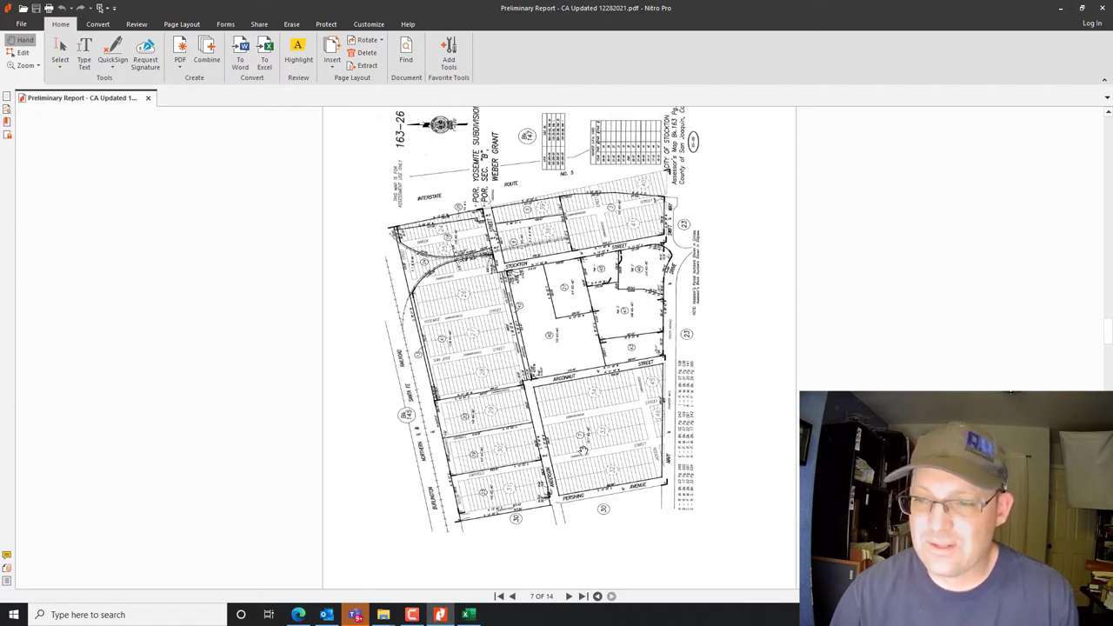
Minimize the report and enter 'APN 163-230-07' as the Parcel Identifier in C2
{"action": "left_click", "coordinate": [1060, 6]}
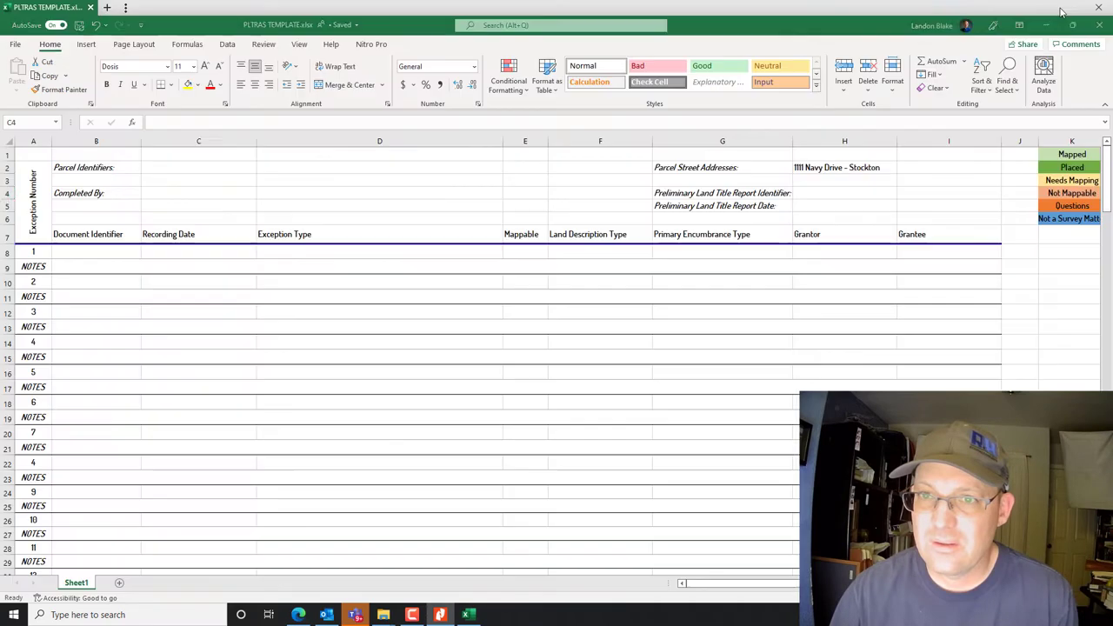
{"action": "key", "text": "Up"}
{"action": "key", "text": "Up"}
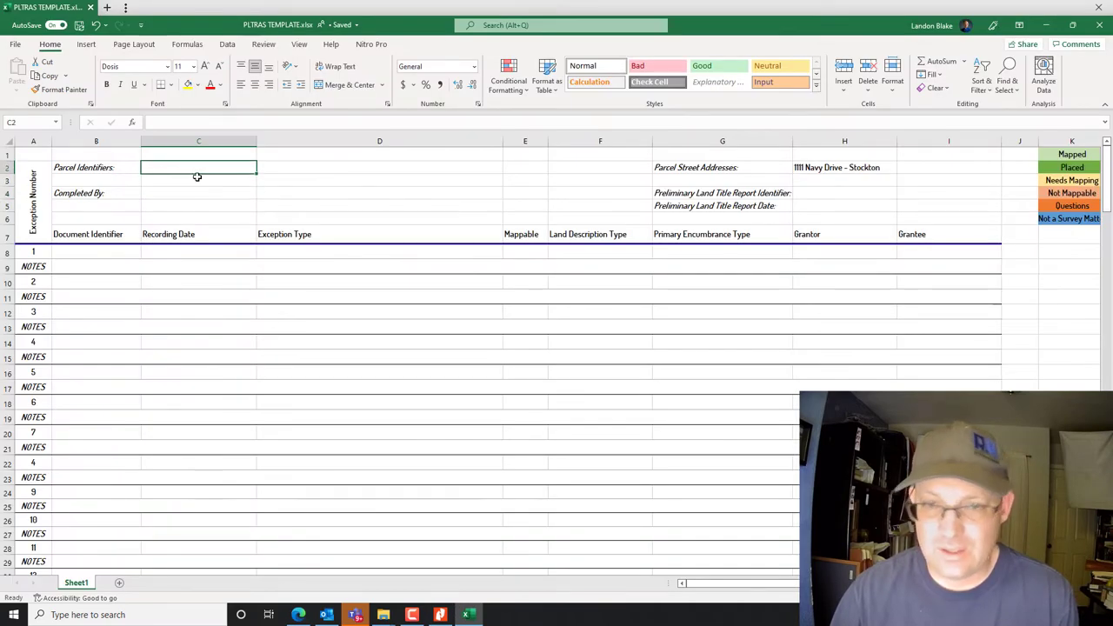
{"action": "type", "text": "APN 163"}
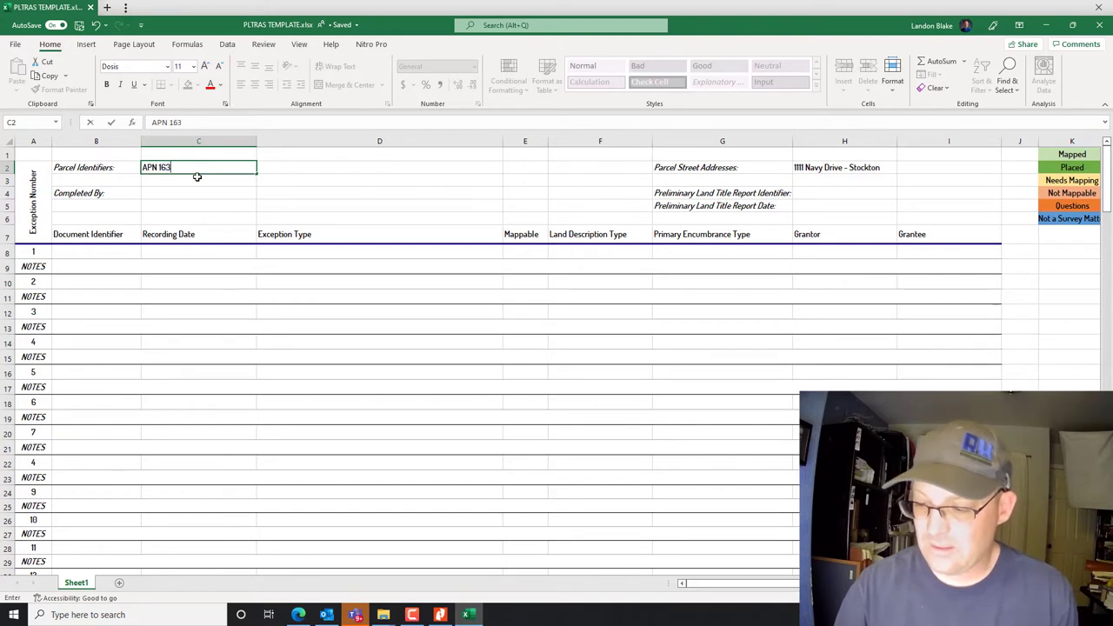
{"action": "type", "text": "-230-07"}
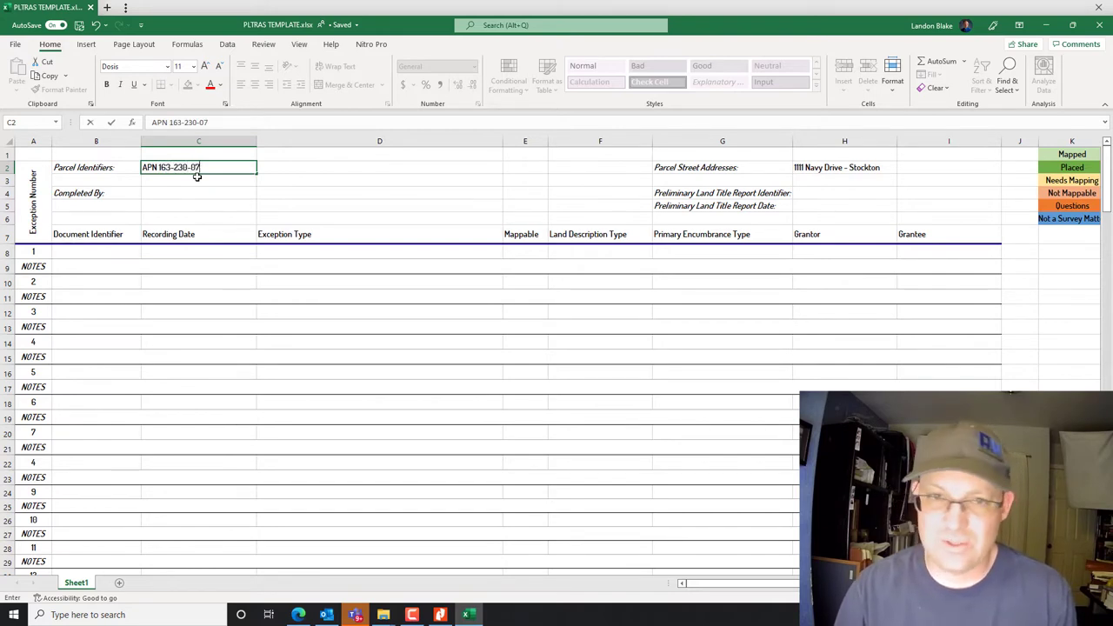
{"action": "key", "text": "Return"}
Enter the preparer's name in Completed By cell C4 and select report identifier cell H4
{"action": "left_click", "coordinate": [181, 194]}
{"action": "type", "text": "L"}
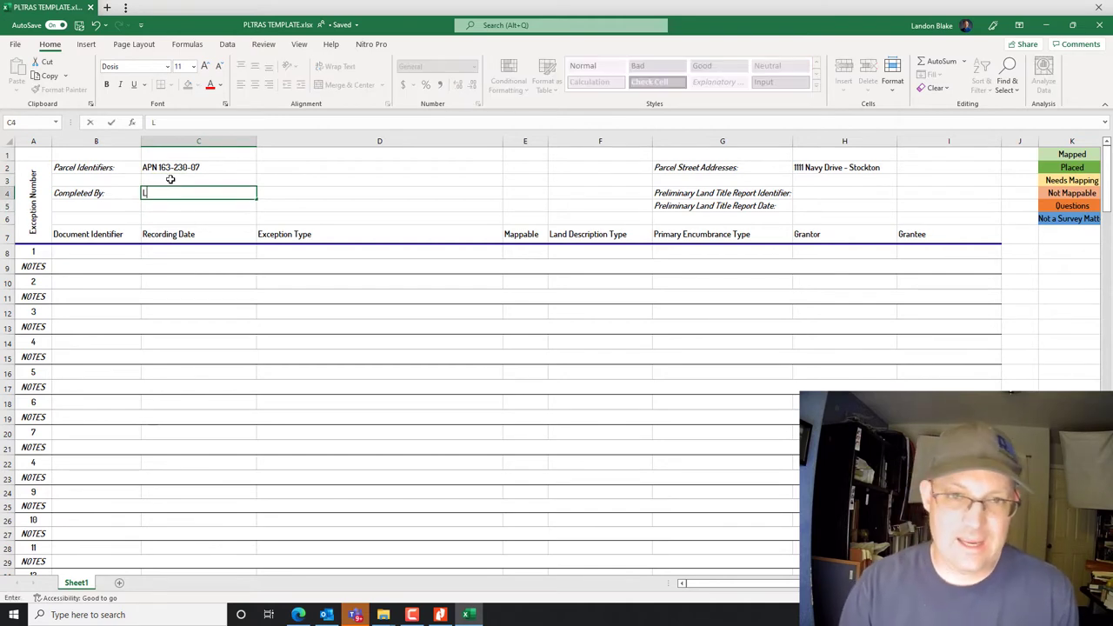
{"action": "type", "text": "andon Blake"}
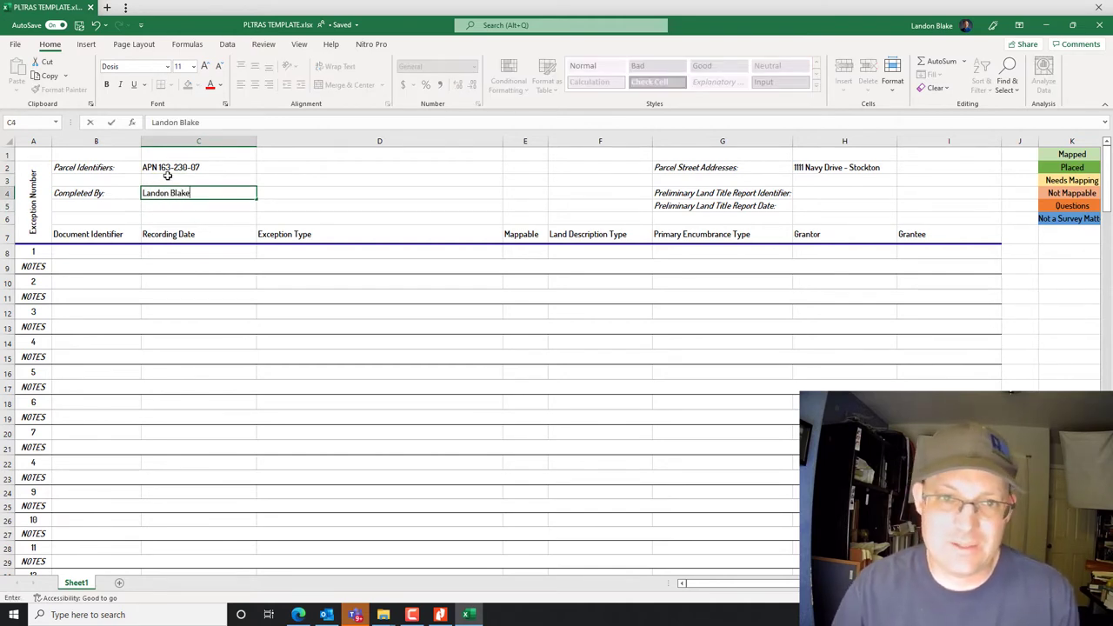
{"action": "left_click", "coordinate": [262, 167]}
{"action": "left_click", "coordinate": [804, 194]}
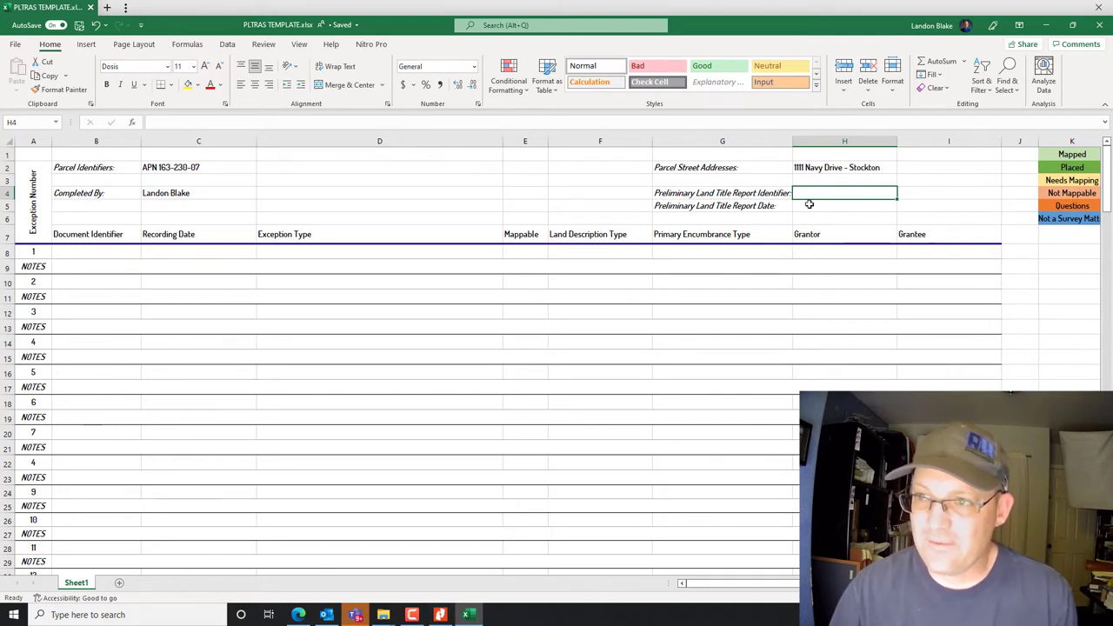
{"action": "left_click", "coordinate": [440, 615]}
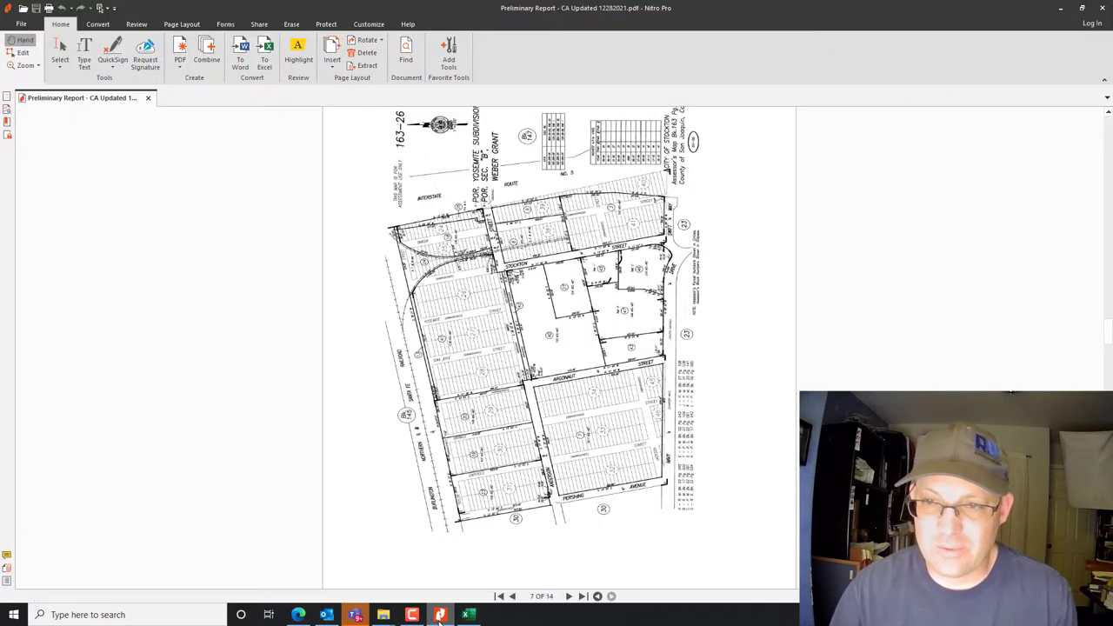
Copy the order number from report page 1 and paste it into Excel cell H4
{"action": "left_click", "coordinate": [512, 598]}
{"action": "left_click", "coordinate": [499, 596]}
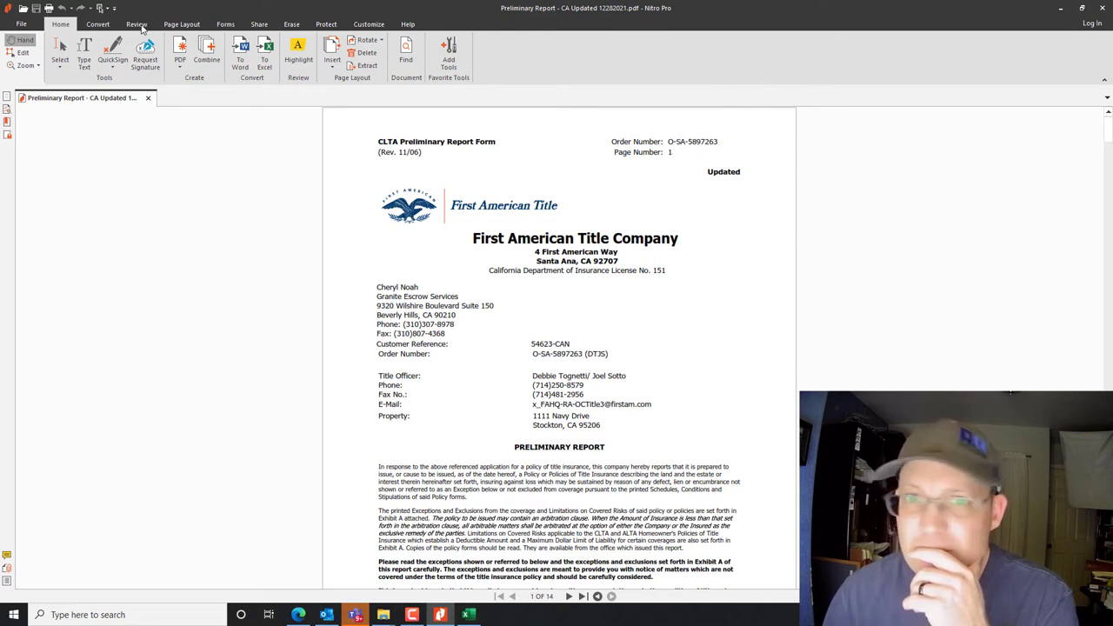
{"action": "left_click", "coordinate": [60, 49]}
{"action": "left_click_drag", "start_coordinate": [719, 140], "coordinate": [669, 143]}
{"action": "key", "text": "ctrl+c"}
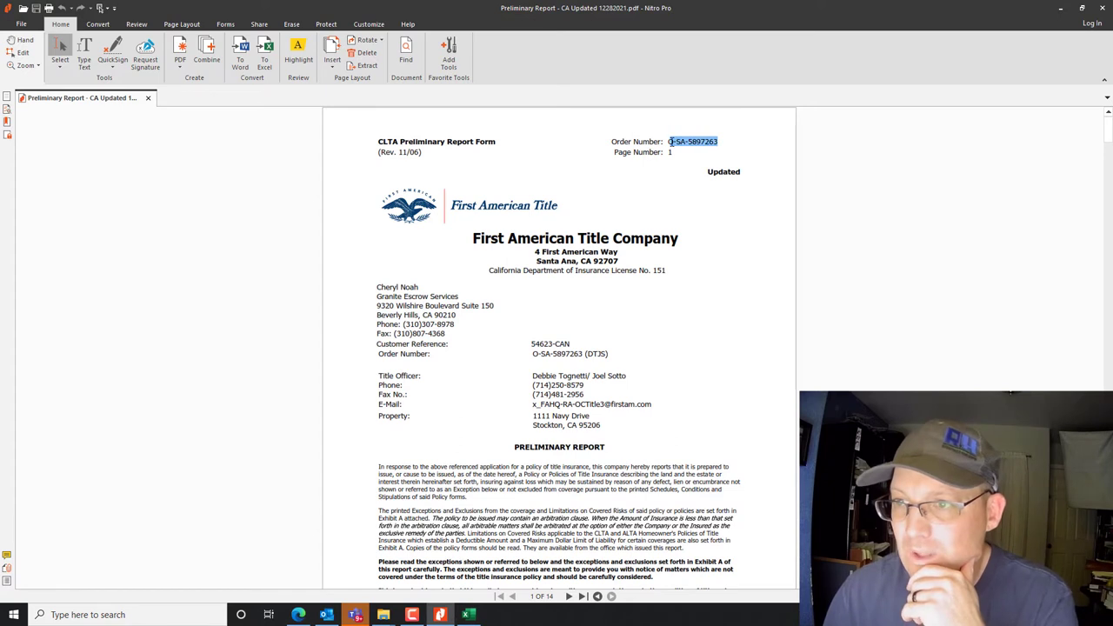
{"action": "left_click", "coordinate": [468, 614]}
{"action": "key", "text": "ctrl+v"}
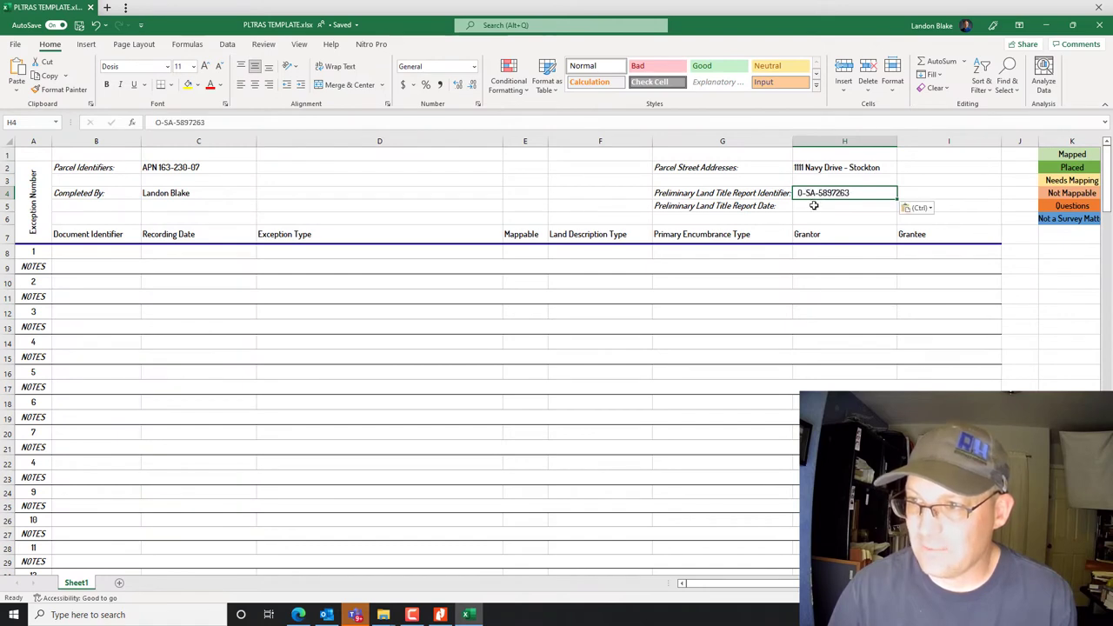
{"action": "key", "text": "Return"}
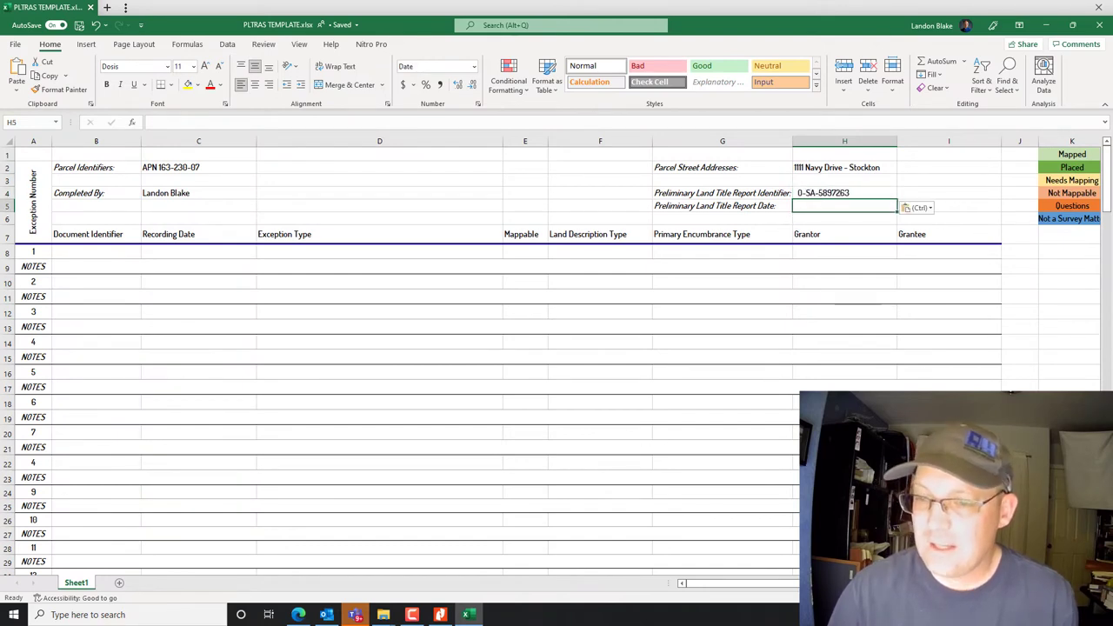
Scroll the report to page 2 to find its December 28, 2021 date
{"action": "left_click", "coordinate": [439, 615]}
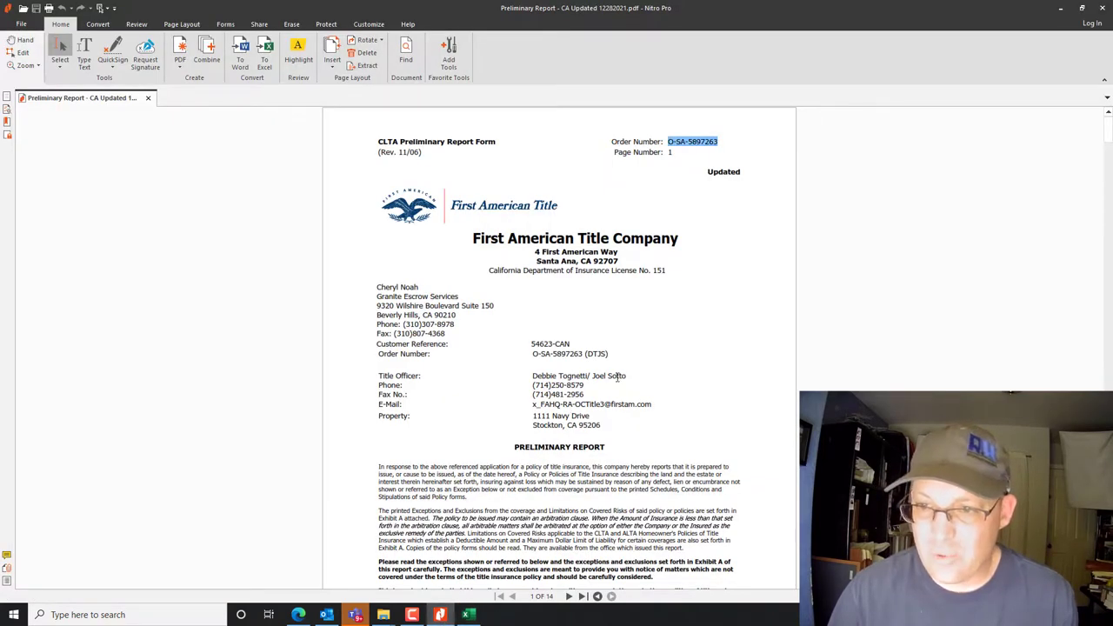
{"action": "scroll", "coordinate": [618, 375], "scroll_direction": "down", "scroll_amount": 3}
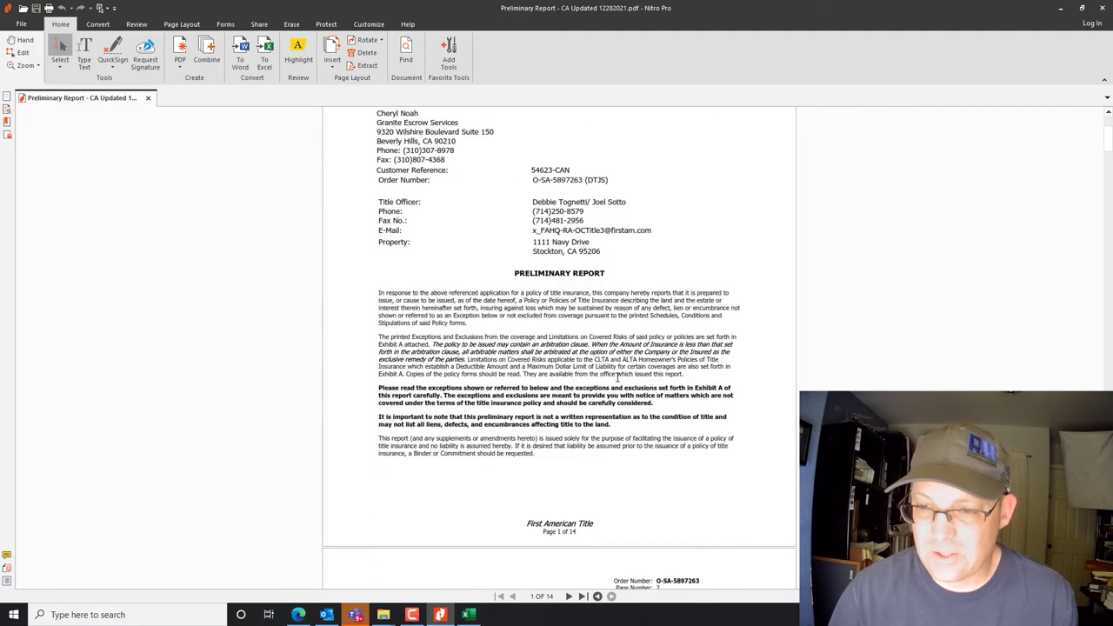
{"action": "scroll", "coordinate": [619, 419], "scroll_direction": "down", "scroll_amount": 4}
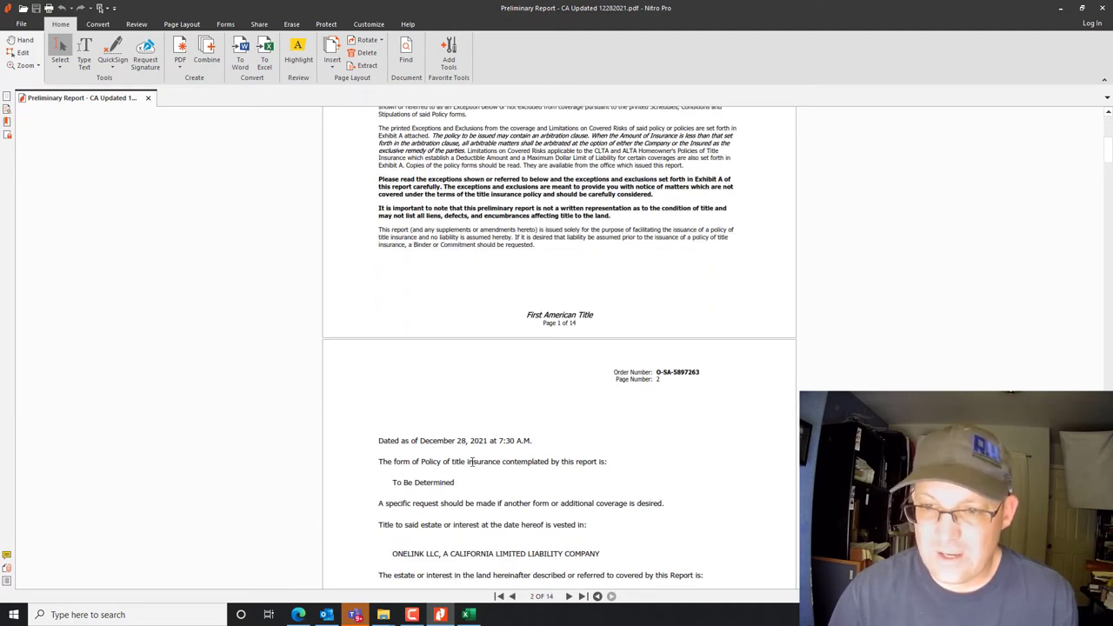
{"action": "left_click", "coordinate": [1061, 9]}
{"action": "type", "text": "2021-12-"}
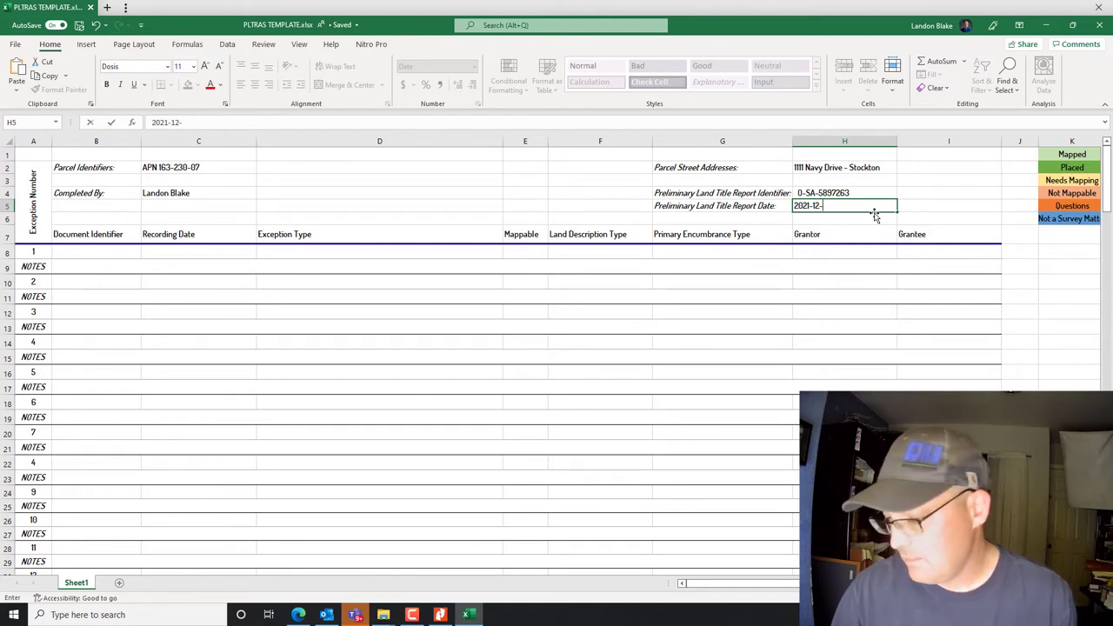
{"action": "type", "text": "28"}
{"action": "key", "text": "Return"}
{"action": "left_click", "coordinate": [208, 221]}
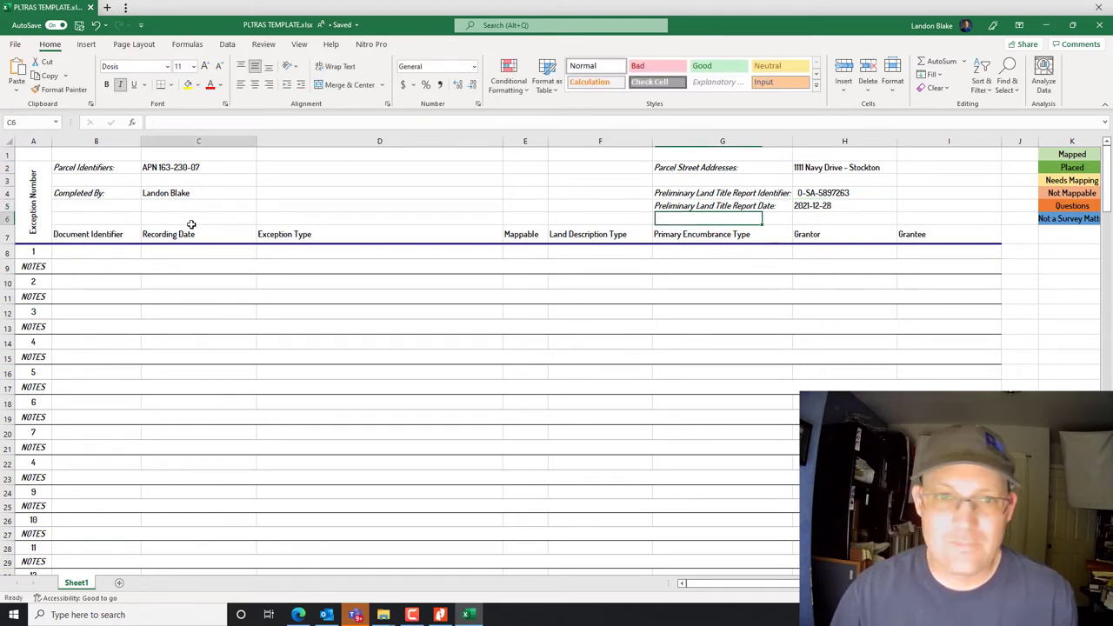
{"action": "left_click", "coordinate": [678, 326]}
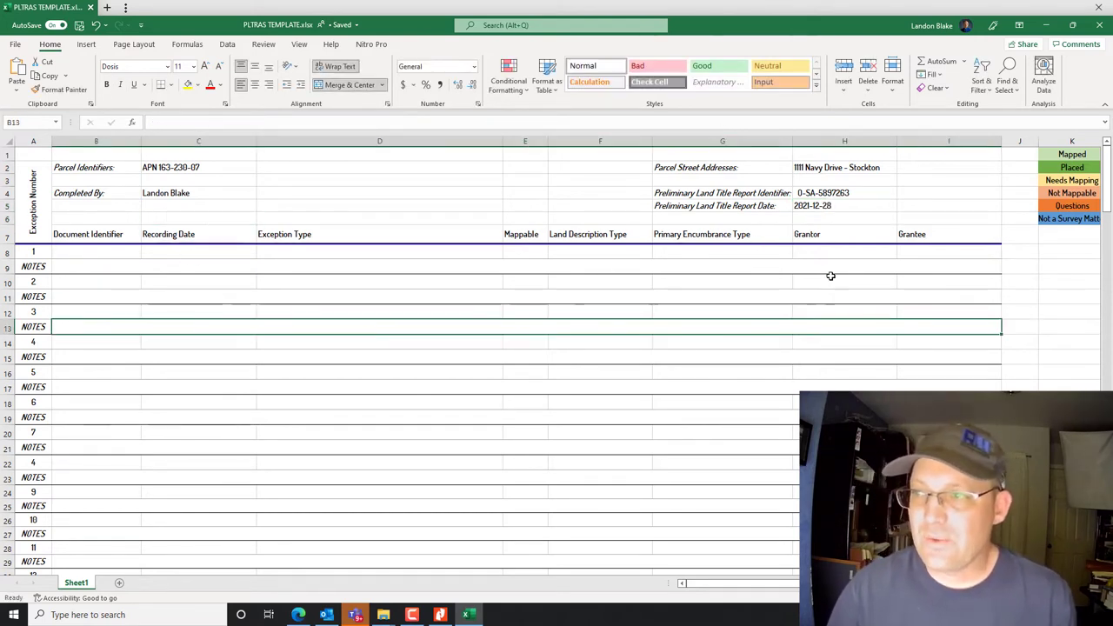
{"action": "scroll", "coordinate": [223, 303], "scroll_direction": "down", "scroll_amount": 2}
{"action": "scroll", "coordinate": [224, 304], "scroll_direction": "up", "scroll_amount": 2}
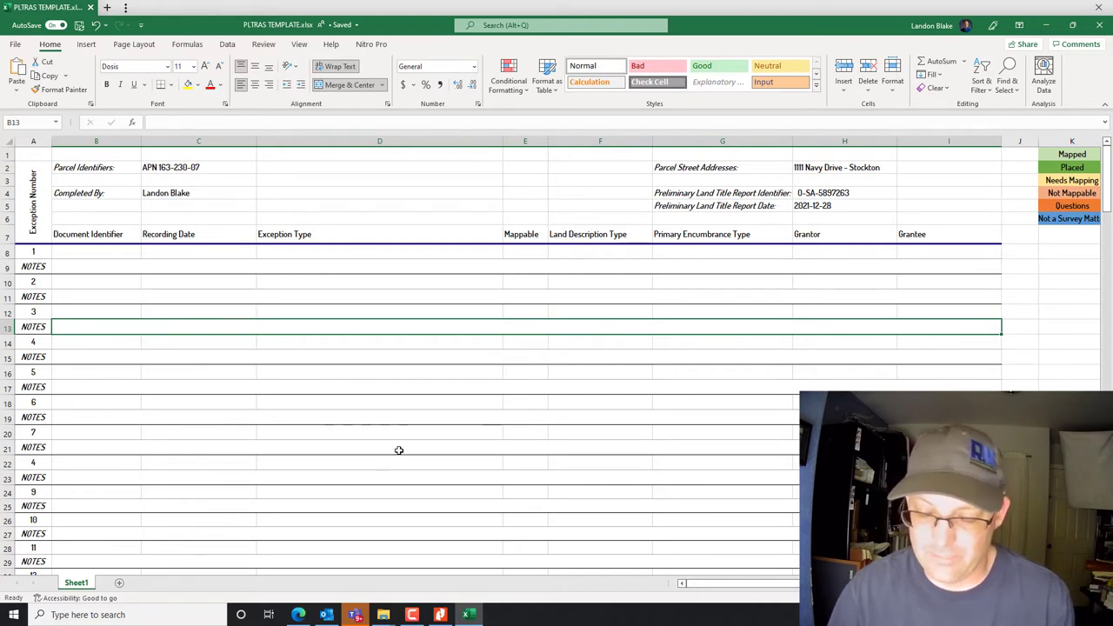
{"action": "left_click", "coordinate": [412, 615]}
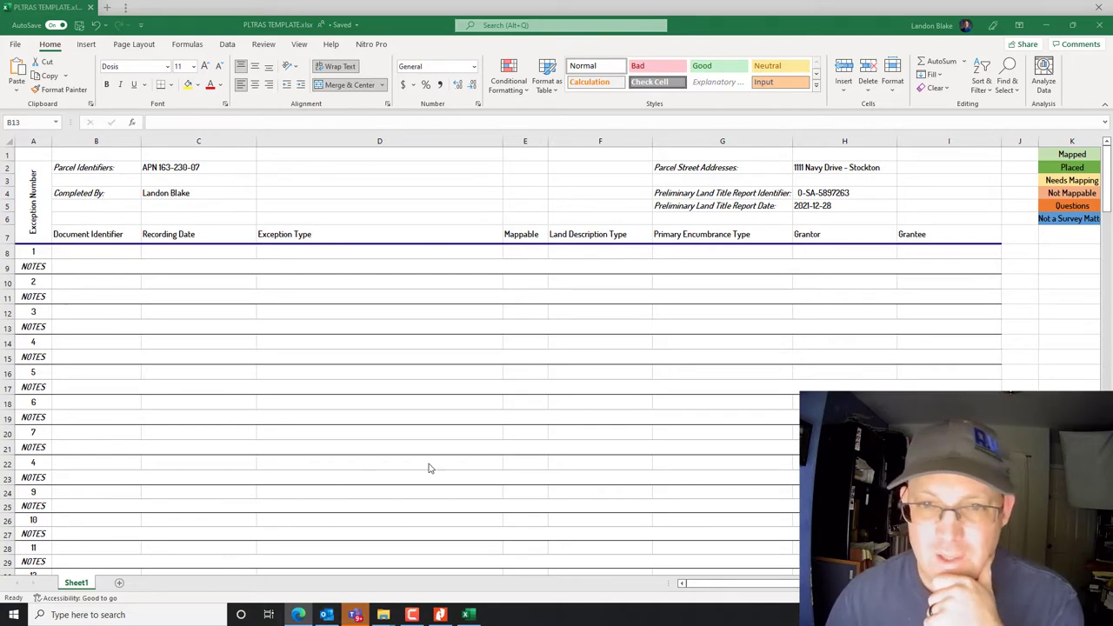
Confirm exception 1 reads Intentionally Deleted, then select exception 1's Document Identifier cell B8
{"action": "left_click", "coordinate": [440, 614]}
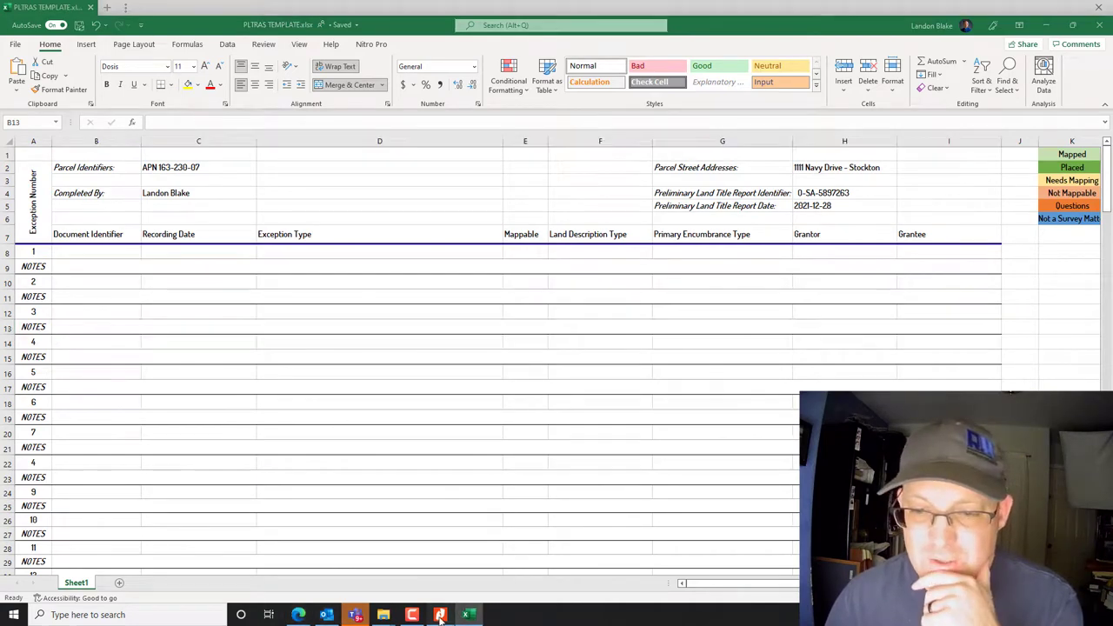
{"action": "scroll", "coordinate": [505, 369], "scroll_direction": "down", "scroll_amount": 10}
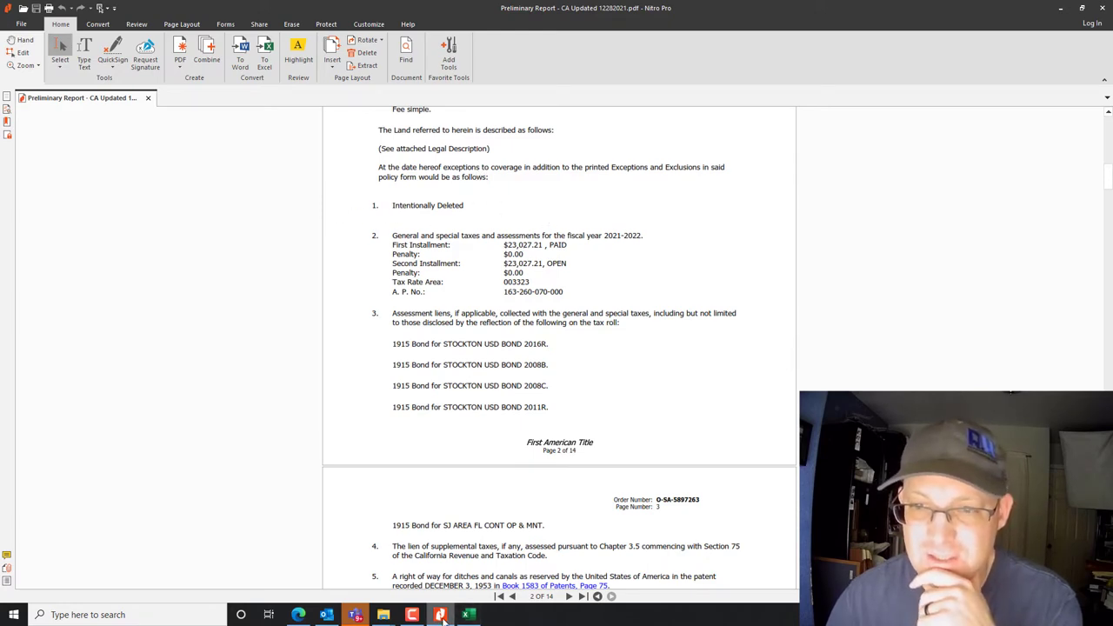
{"action": "scroll", "coordinate": [530, 366], "scroll_direction": "down", "scroll_amount": 3}
{"action": "scroll", "coordinate": [449, 416], "scroll_direction": "up", "scroll_amount": 5}
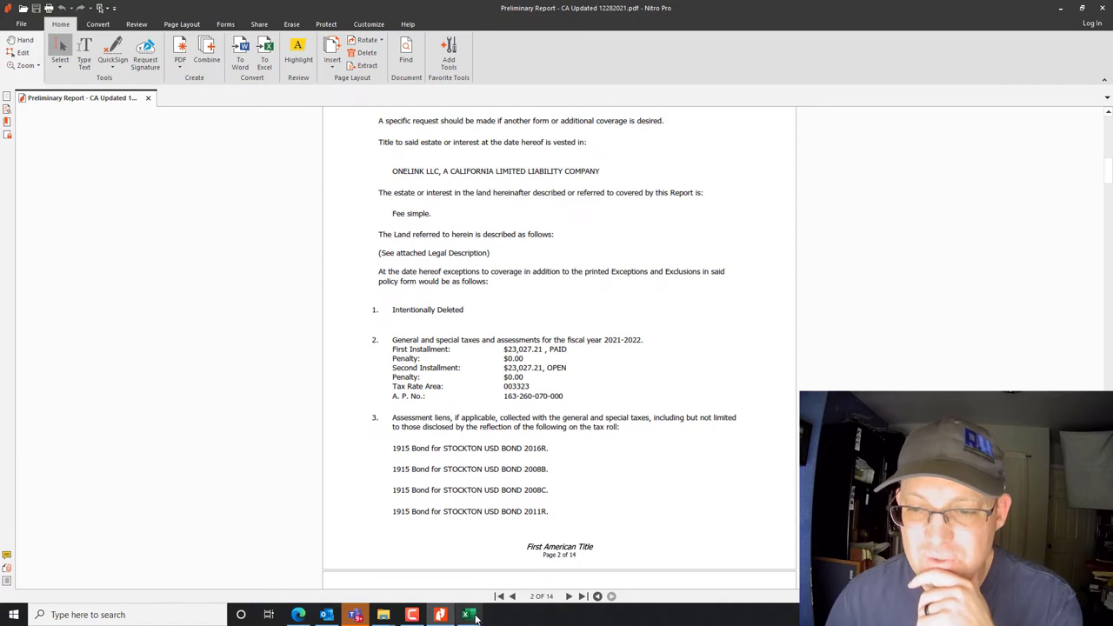
{"action": "key", "text": "alt+Tab"}
{"action": "left_click", "coordinate": [104, 256]}
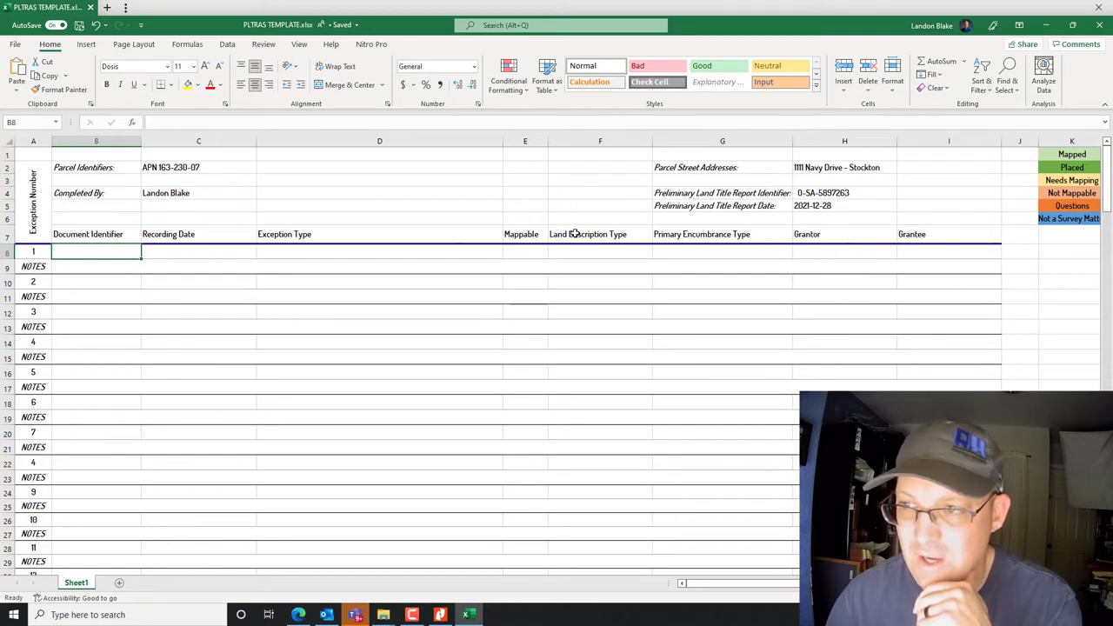
Enter 'Not Applicable' in B8 and copy it into C8 and D8
{"action": "left_click", "coordinate": [71, 271]}
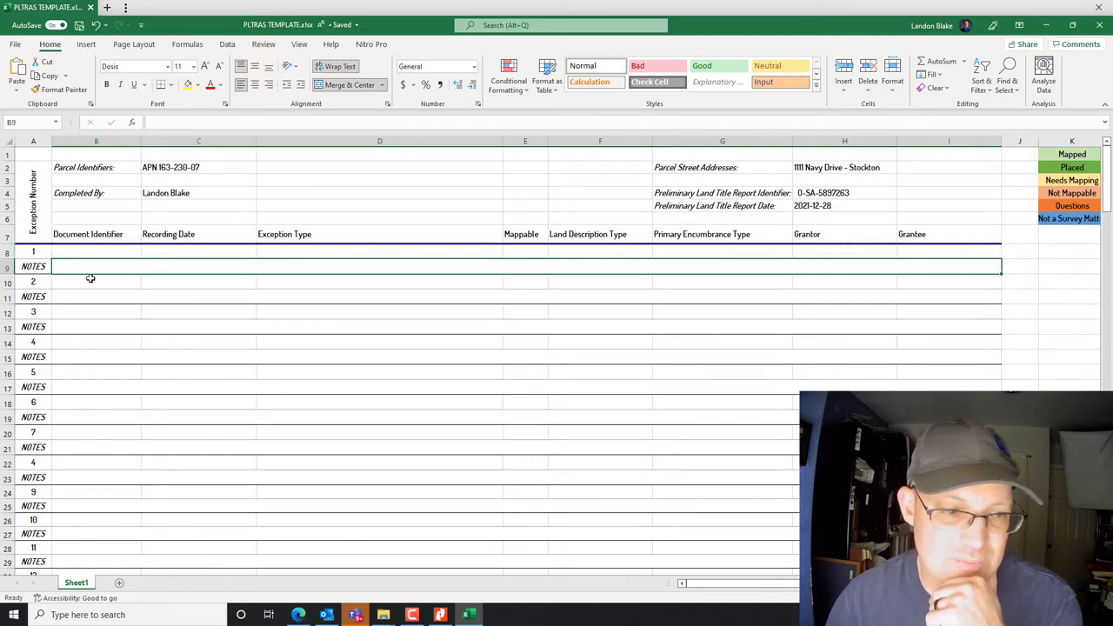
{"action": "left_click", "coordinate": [90, 251]}
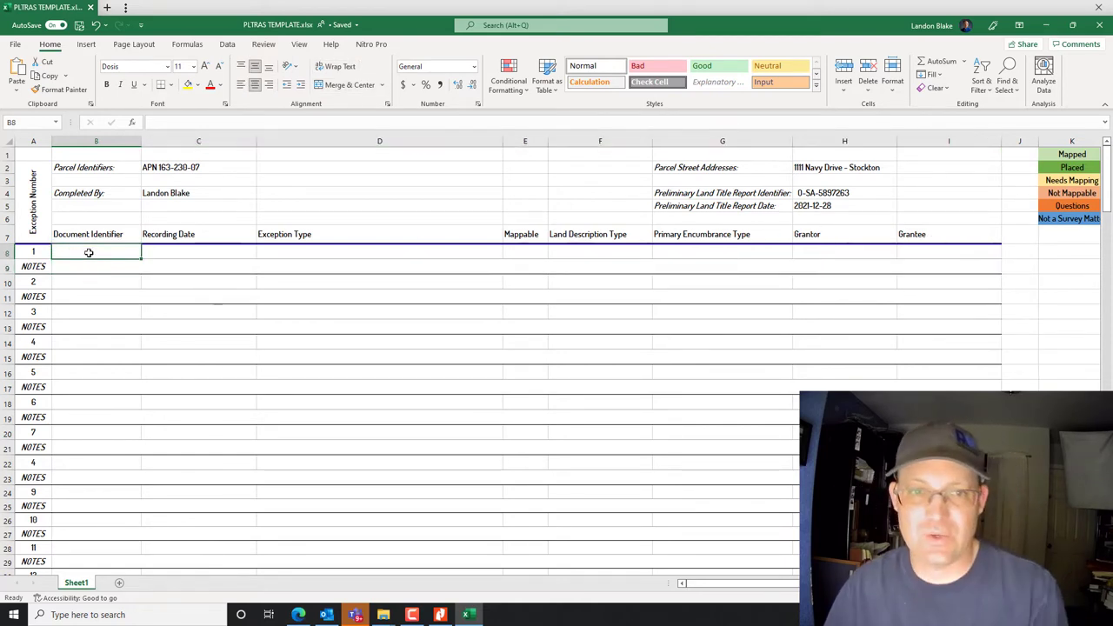
{"action": "type", "text": "Not"}
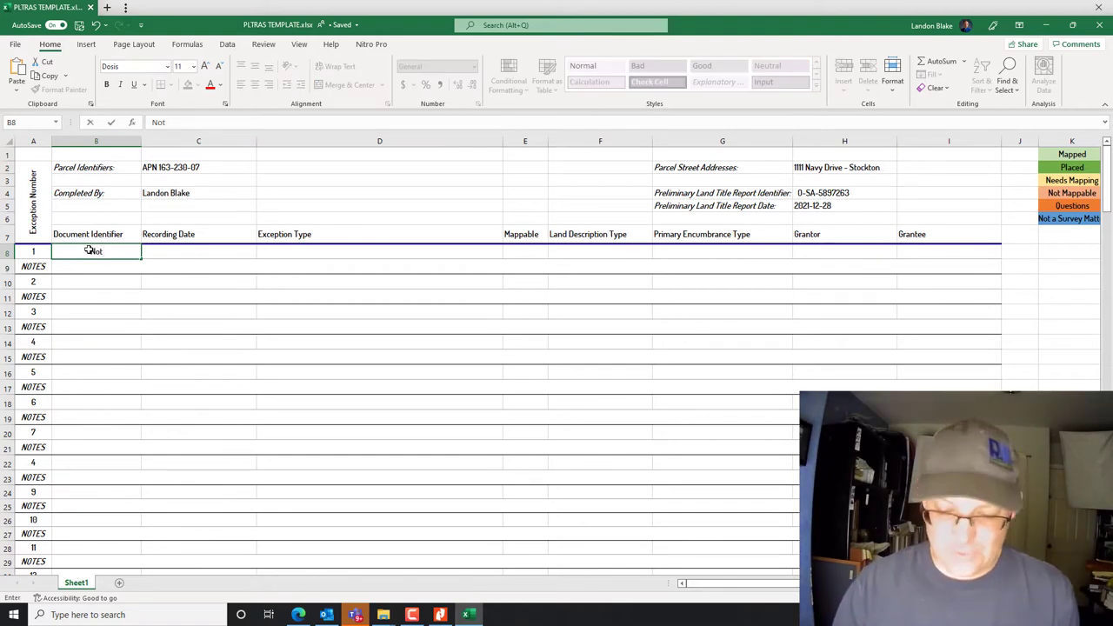
{"action": "type", "text": " Applicab"}
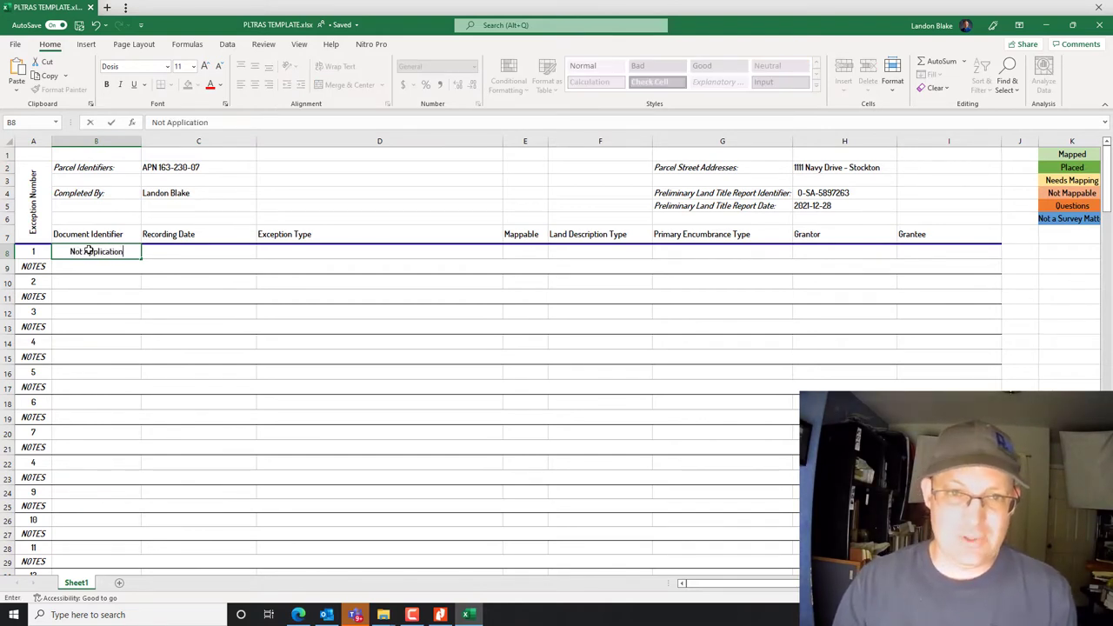
{"action": "type", "text": "le"}
{"action": "key", "text": "Return"}
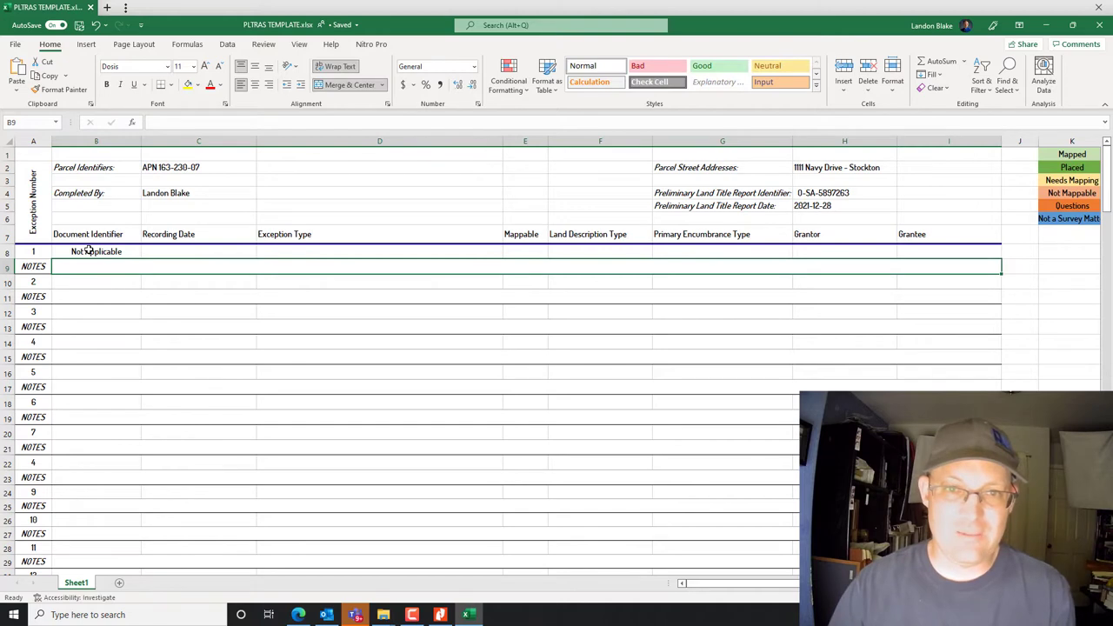
{"action": "left_click", "coordinate": [71, 253]}
{"action": "key", "text": "ctrl+c"}
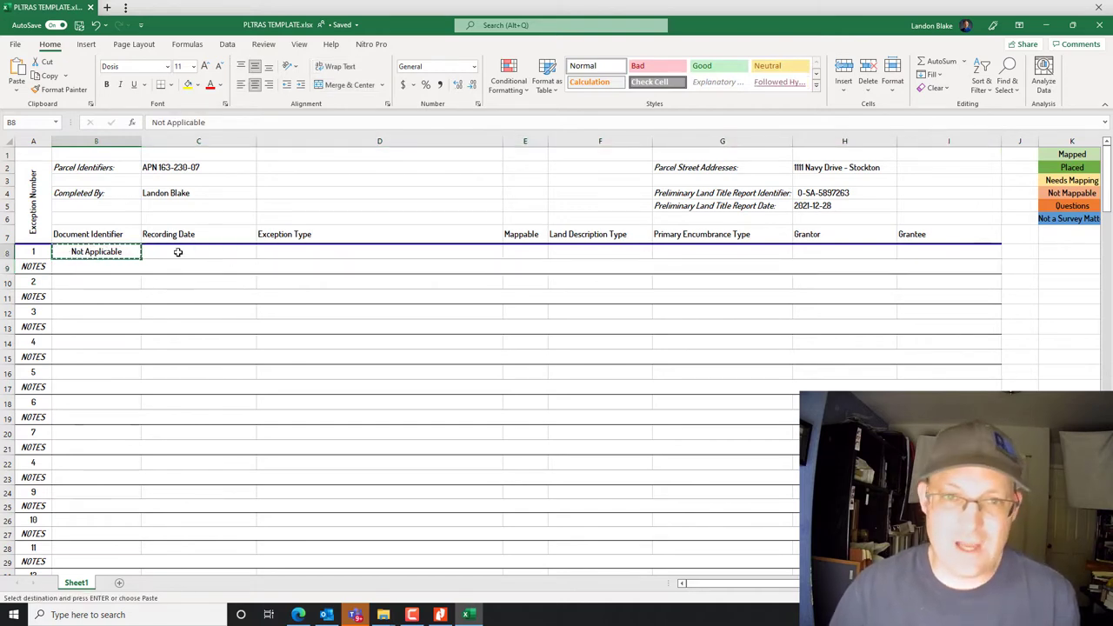
{"action": "left_click", "coordinate": [187, 252]}
{"action": "key", "text": "ctrl+v"}
{"action": "left_click", "coordinate": [314, 255]}
{"action": "key", "text": "ctrl+v"}
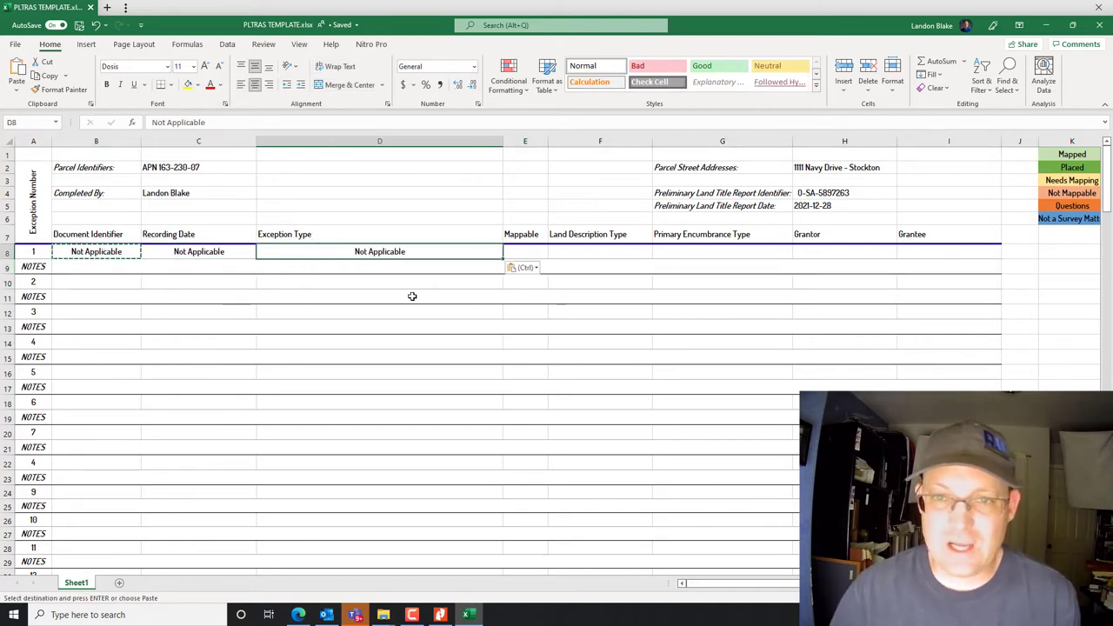
{"action": "key", "text": "Escape"}
Replace D8's text with 'Deleted Exception' as exception 1's type
{"action": "double_click", "coordinate": [430, 252]}
{"action": "left_click_drag", "start_coordinate": [429, 252], "coordinate": [347, 252]}
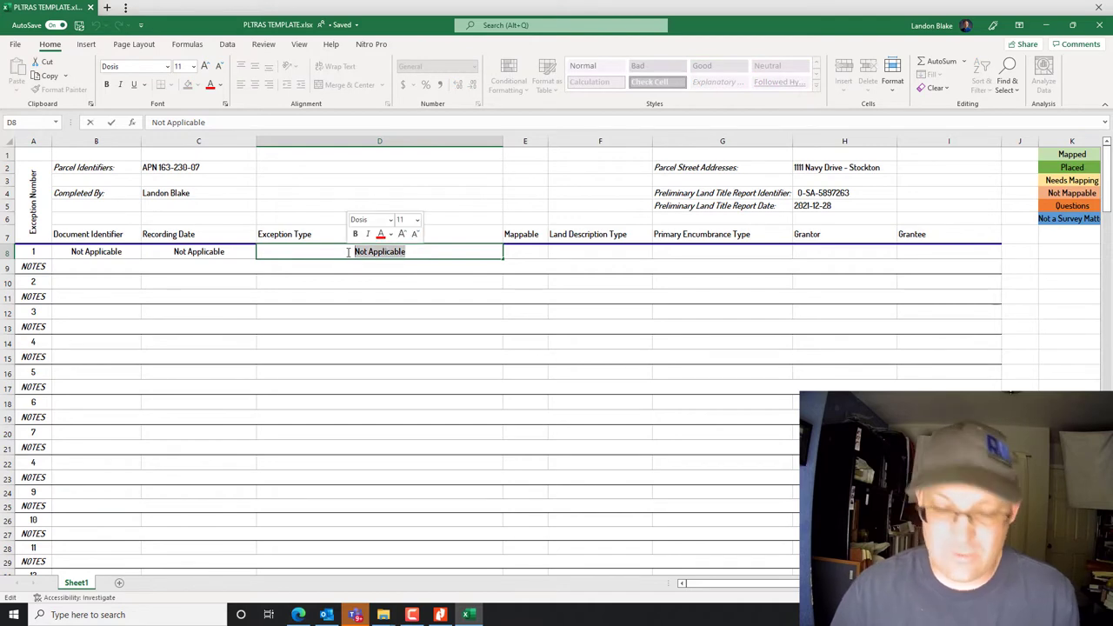
{"action": "type", "text": "Deleted Exception"}
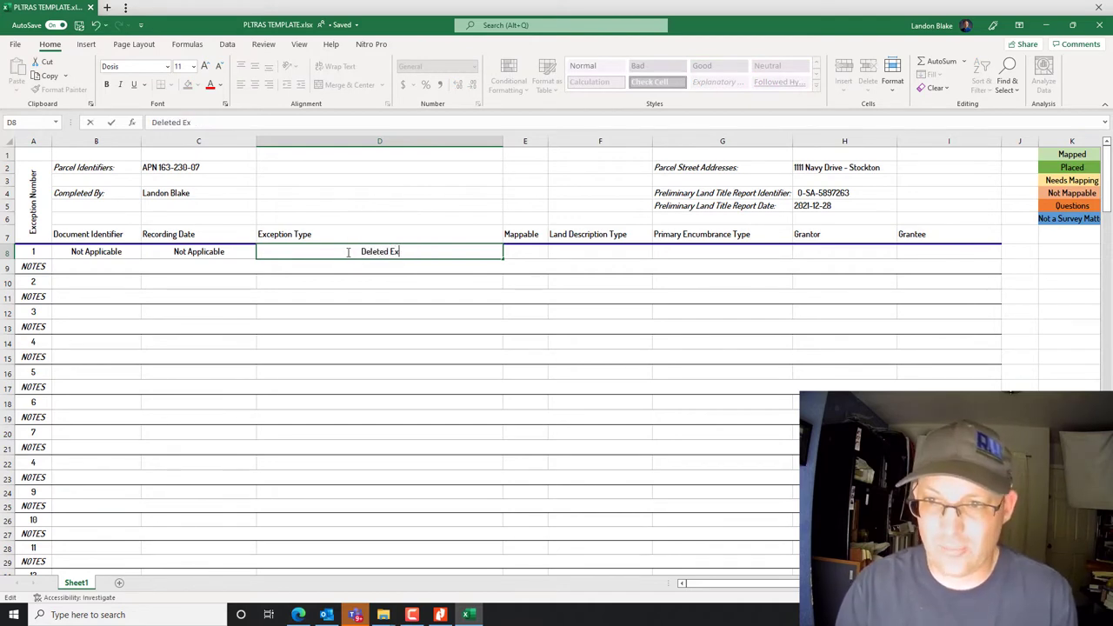
{"action": "key", "text": "Tab"}
{"action": "type", "text": "No"}
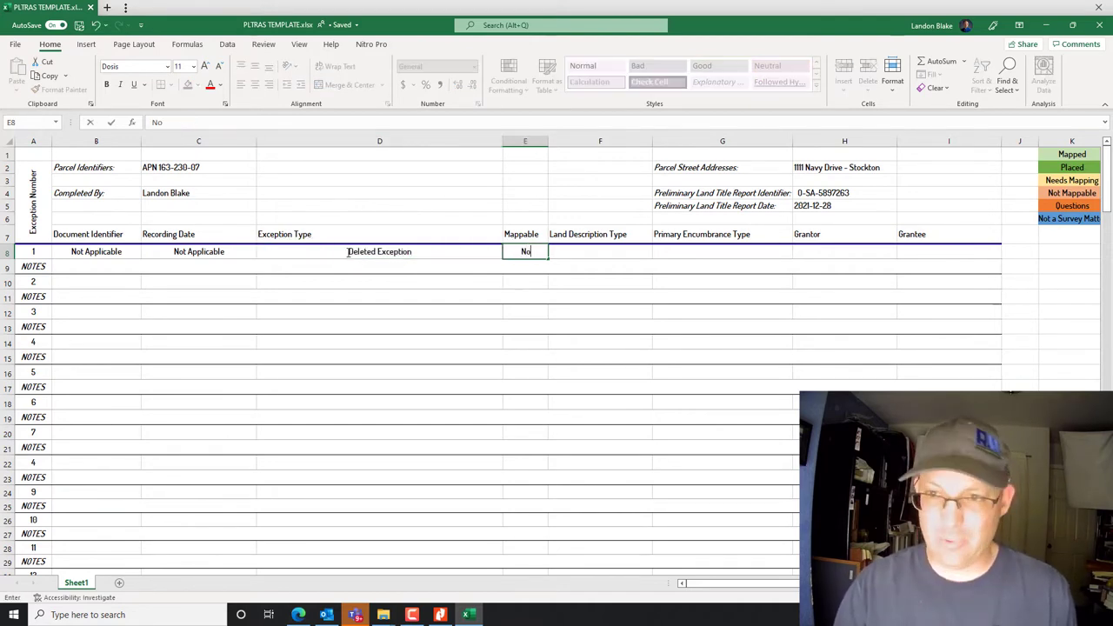
{"action": "type", "text": "t"}
{"action": "key", "text": "BackSpace"}
{"action": "key", "text": "BackSpace"}
{"action": "key", "text": "BackSpace"}
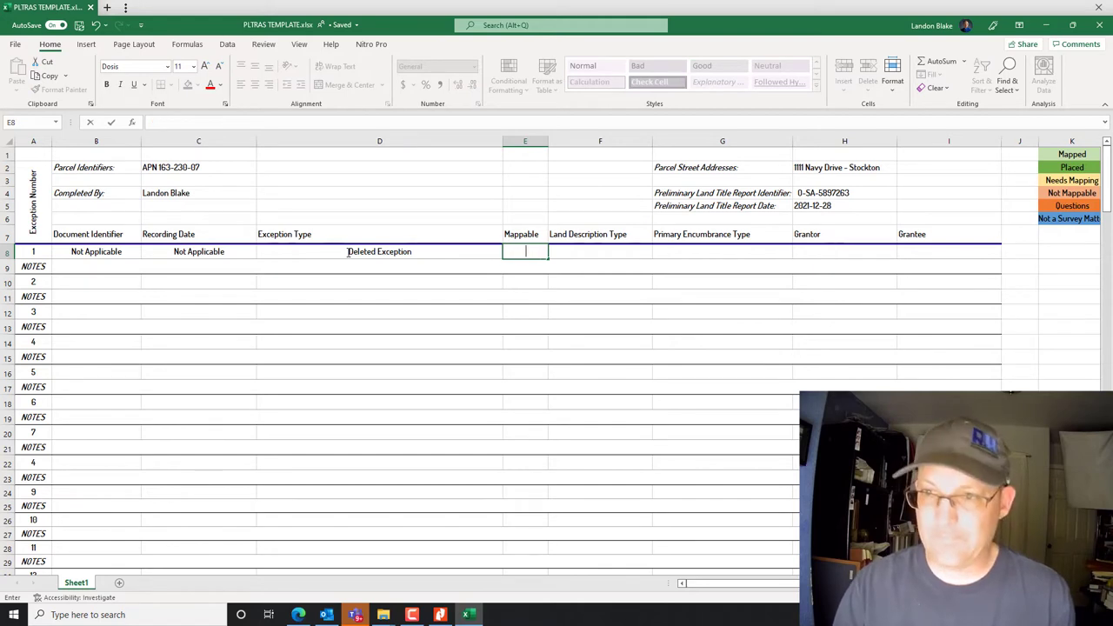
Fill E8 through I8 with 'Not Applicable' and autofit column E
{"action": "left_click", "coordinate": [74, 251]}
{"action": "key", "text": "ctrl+c"}
{"action": "left_click", "coordinate": [516, 251]}
{"action": "key", "text": "ctrl+v"}
{"action": "left_click", "coordinate": [595, 252]}
{"action": "key", "text": "ctrl+v"}
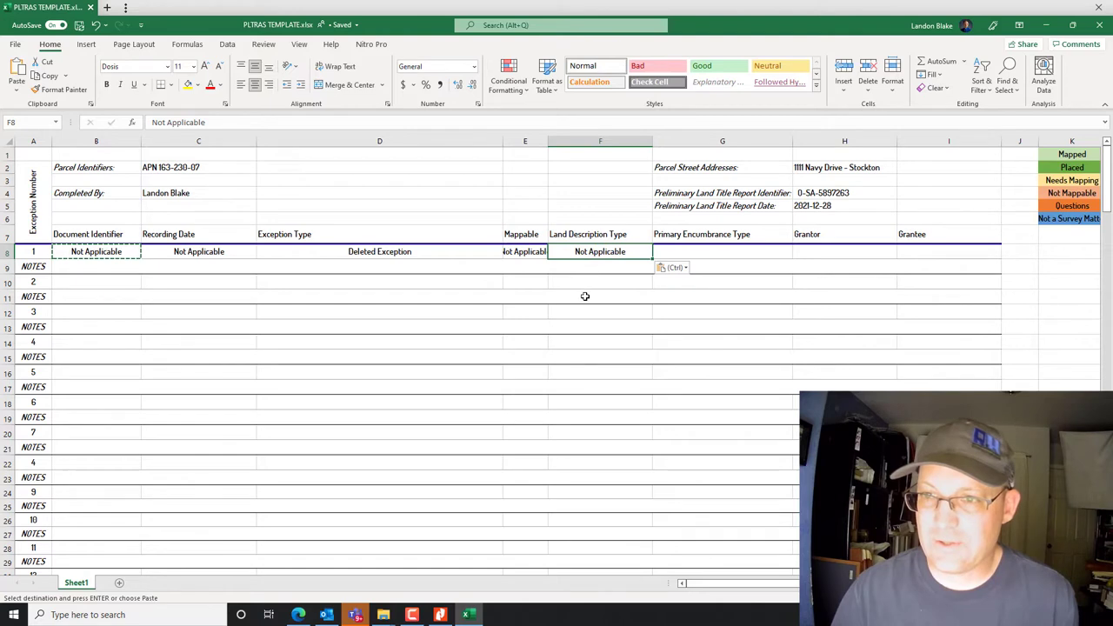
{"action": "double_click", "coordinate": [549, 146]}
{"action": "left_click", "coordinate": [718, 254]}
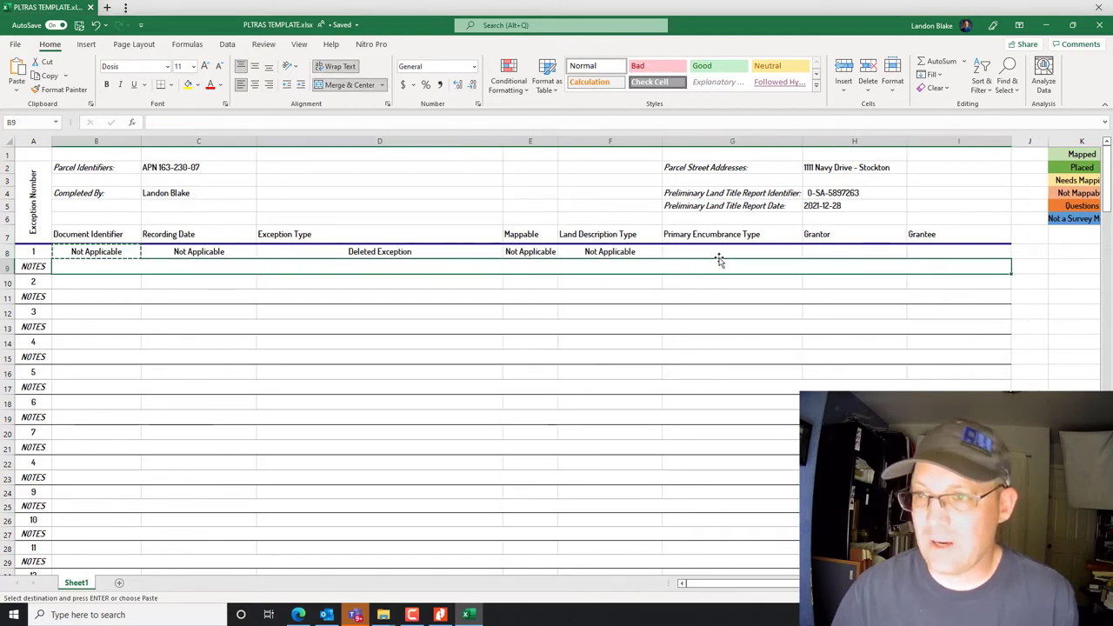
{"action": "key", "text": "ctrl+v"}
{"action": "left_click", "coordinate": [819, 251]}
{"action": "key", "text": "ctrl+v"}
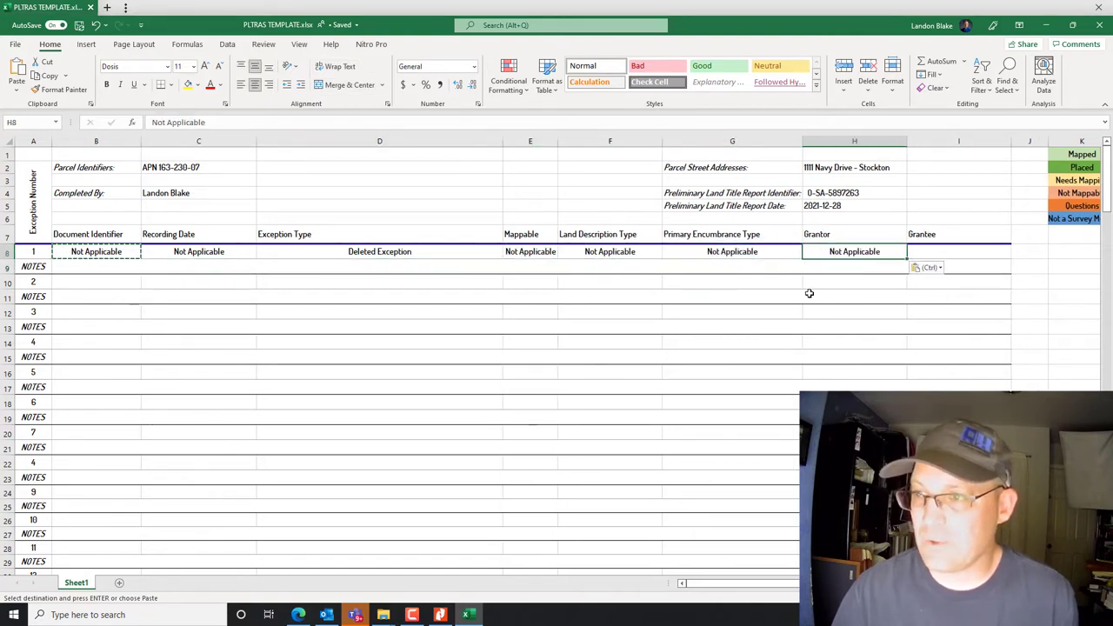
{"action": "left_click", "coordinate": [957, 256]}
{"action": "key", "text": "ctrl+v"}
Type the note 'Deleted exception.' in exception 1's notes row, B9
{"action": "left_click", "coordinate": [859, 315]}
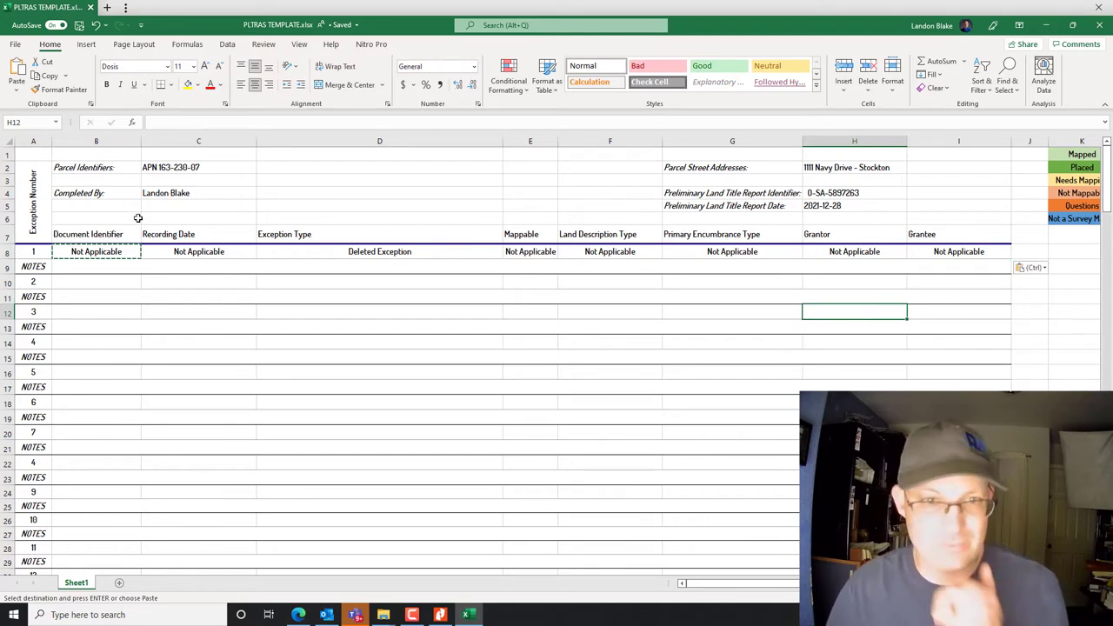
{"action": "key", "text": "Down"}
{"action": "key", "text": "Down"}
{"action": "key", "text": "Down"}
{"action": "left_click", "coordinate": [99, 266]}
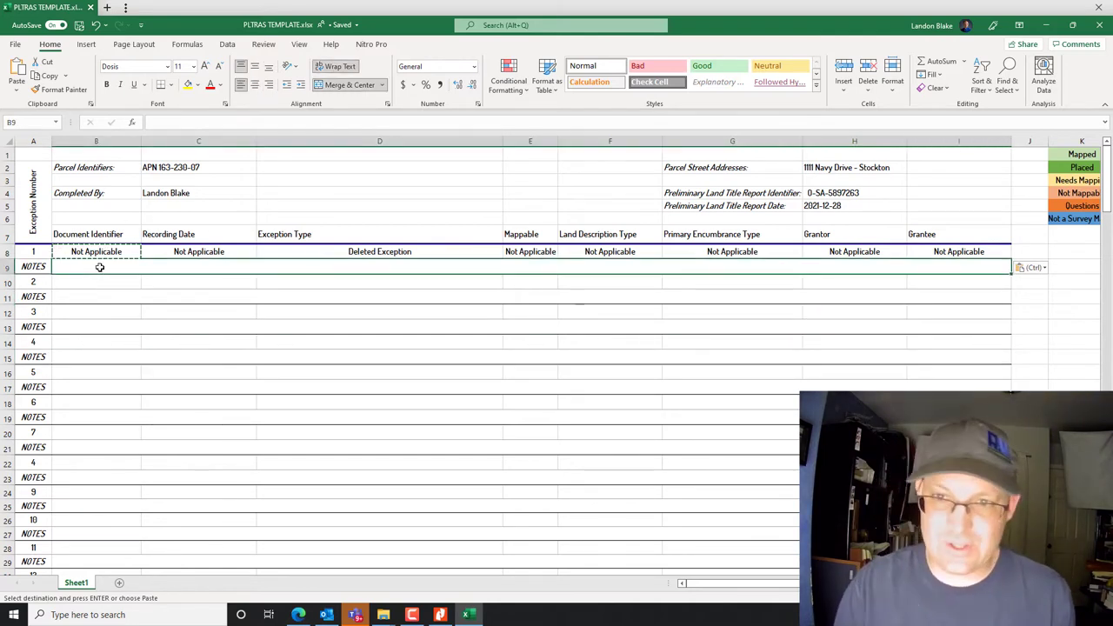
{"action": "type", "text": "Deleted exception"}
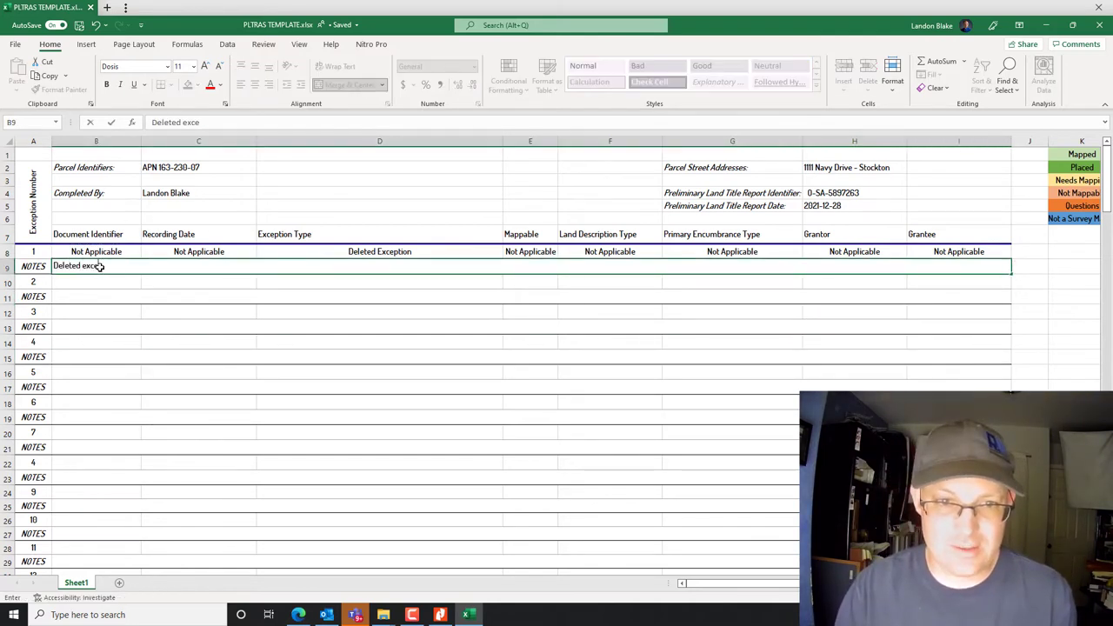
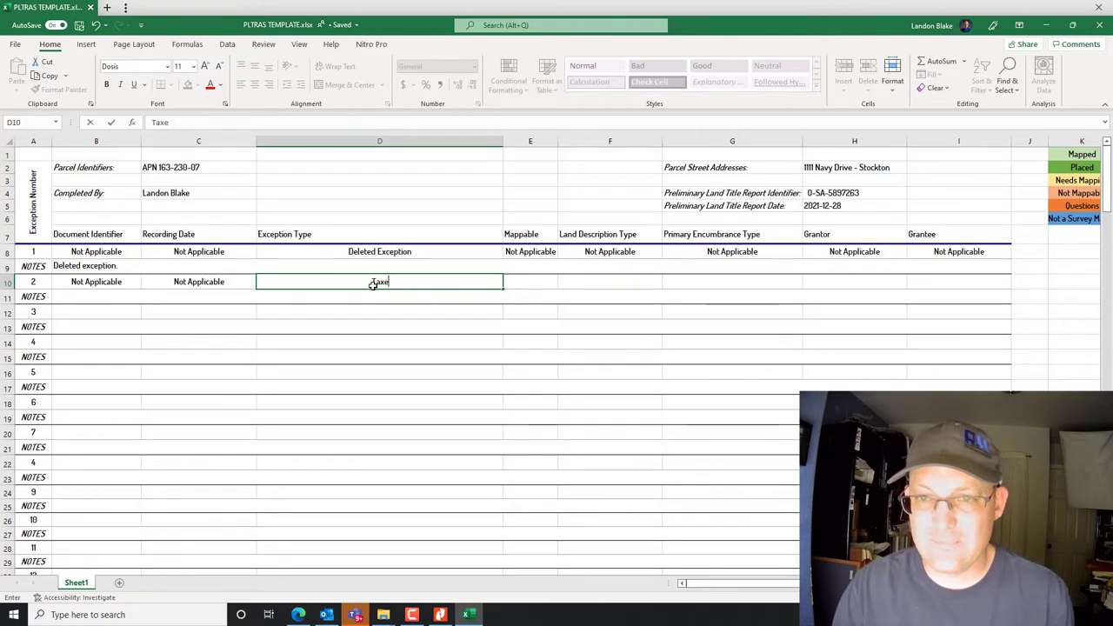
Fill exception 2's Mappable, land description and G10:I10 cells with Not Applicable
{"action": "type", "text": "Not Applicable"}
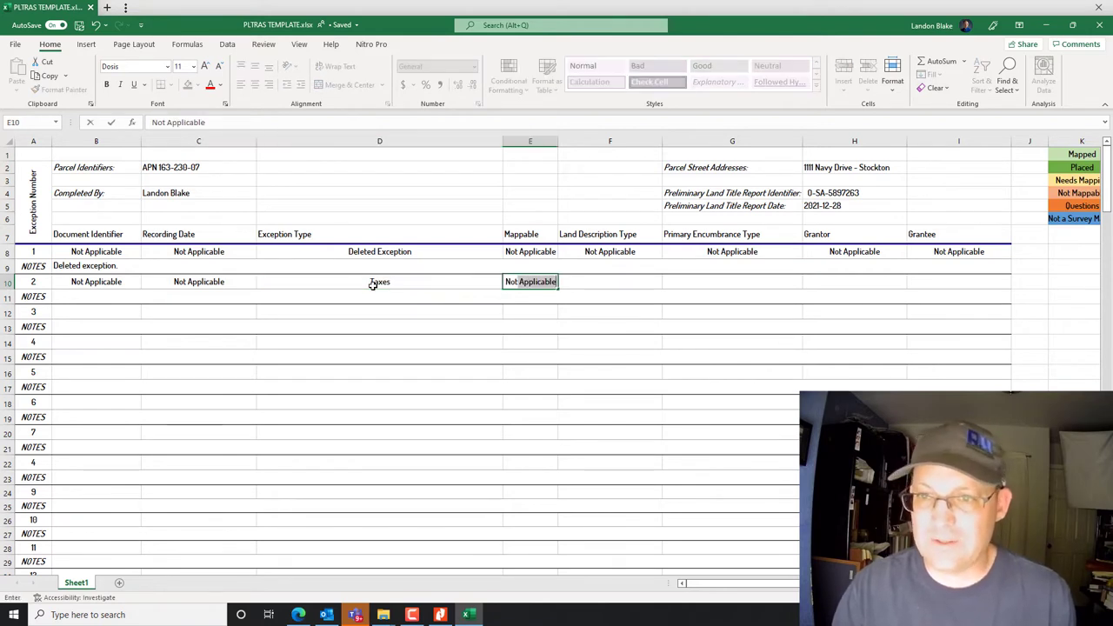
{"action": "key", "text": "Tab"}
{"action": "type", "text": "N"}
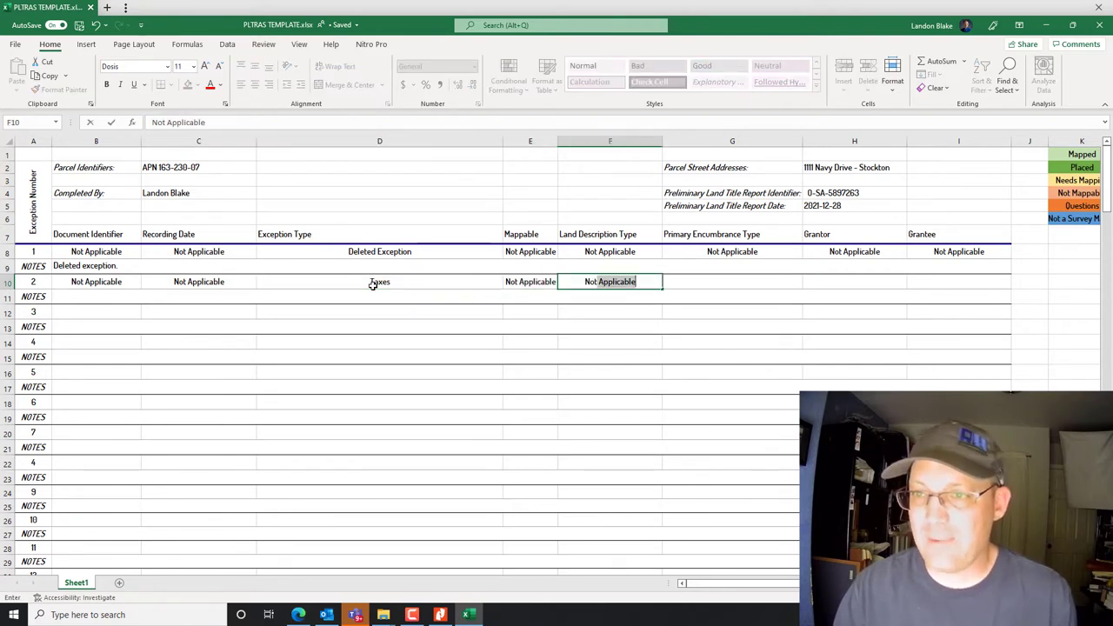
{"action": "type", "text": "ot"}
{"action": "key", "text": "Tab"}
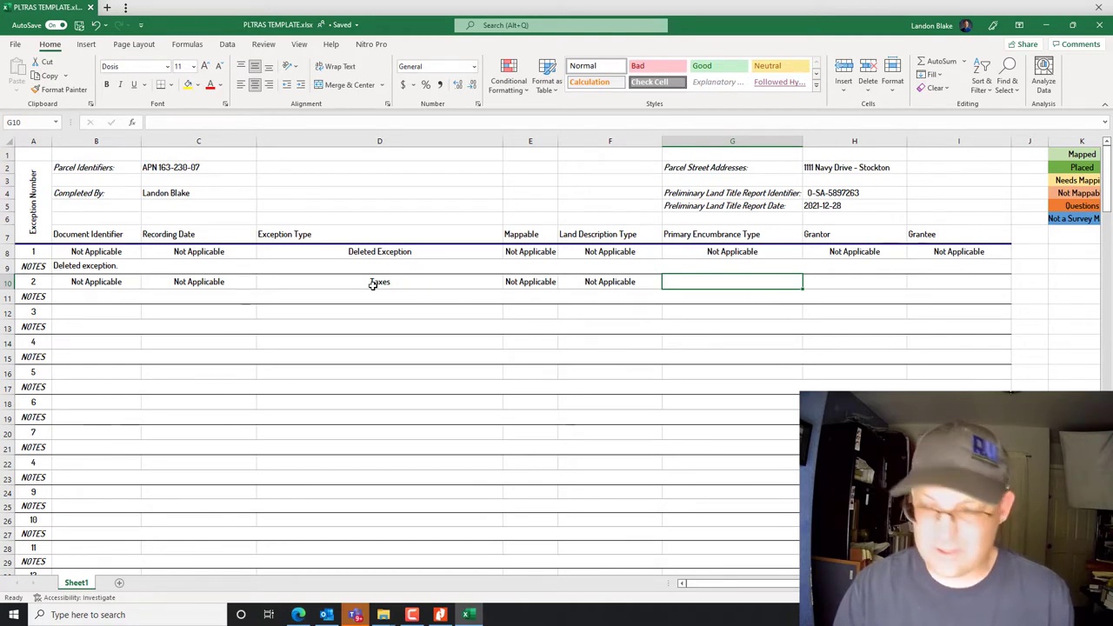
{"action": "left_click", "coordinate": [713, 251]}
{"action": "key", "text": "ctrl+c"}
{"action": "left_click", "coordinate": [708, 276]}
{"action": "key", "text": "ctrl+v"}
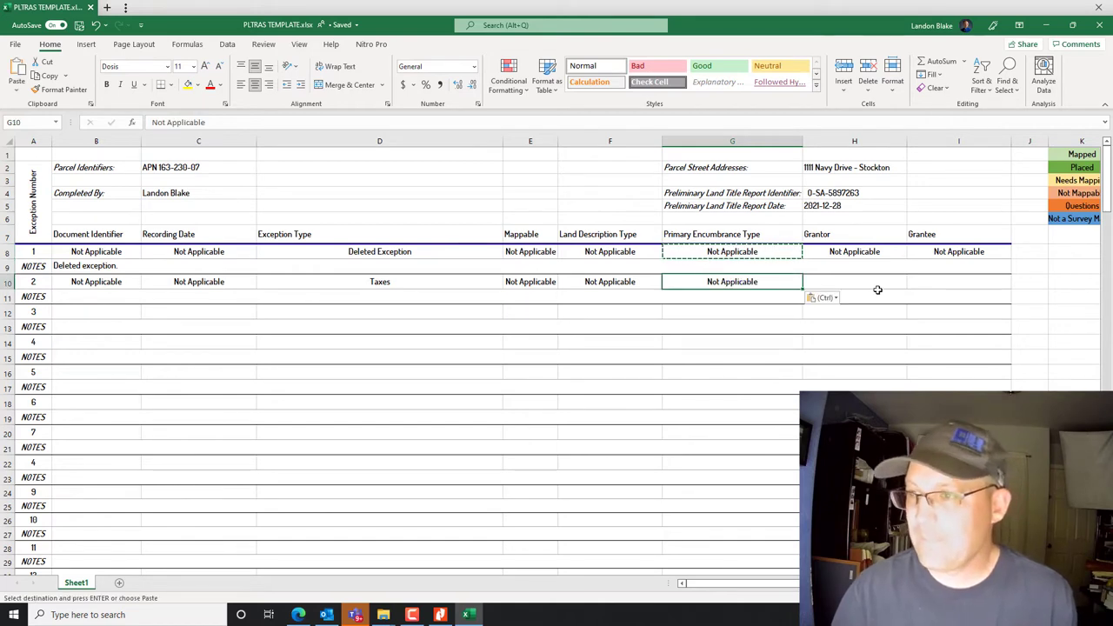
{"action": "left_click", "coordinate": [874, 283]}
{"action": "key", "text": "ctrl+v"}
{"action": "left_click", "coordinate": [973, 281]}
{"action": "key", "text": "ctrl+v"}
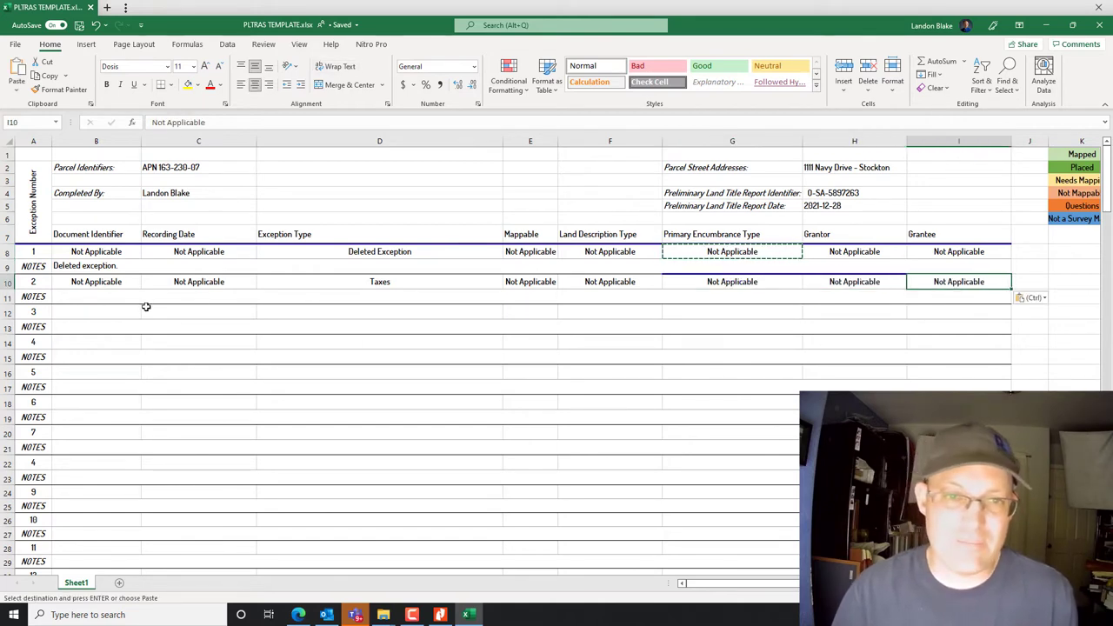
Enter the note 'Exception for general taxes.' for exception 2
{"action": "left_click", "coordinate": [122, 304]}
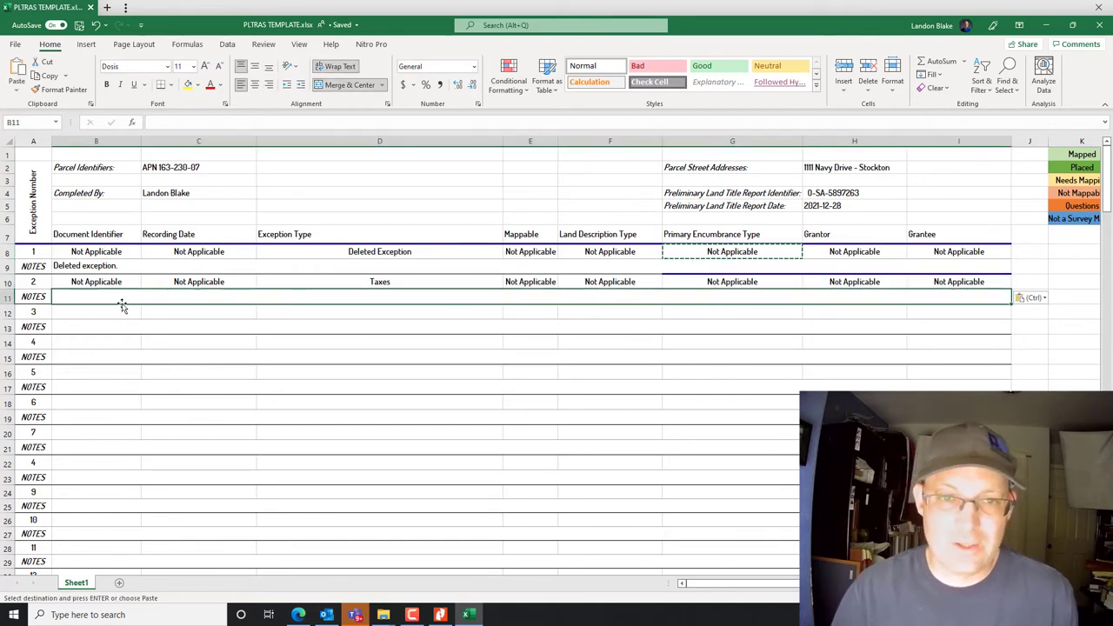
{"action": "left_click", "coordinate": [441, 614]}
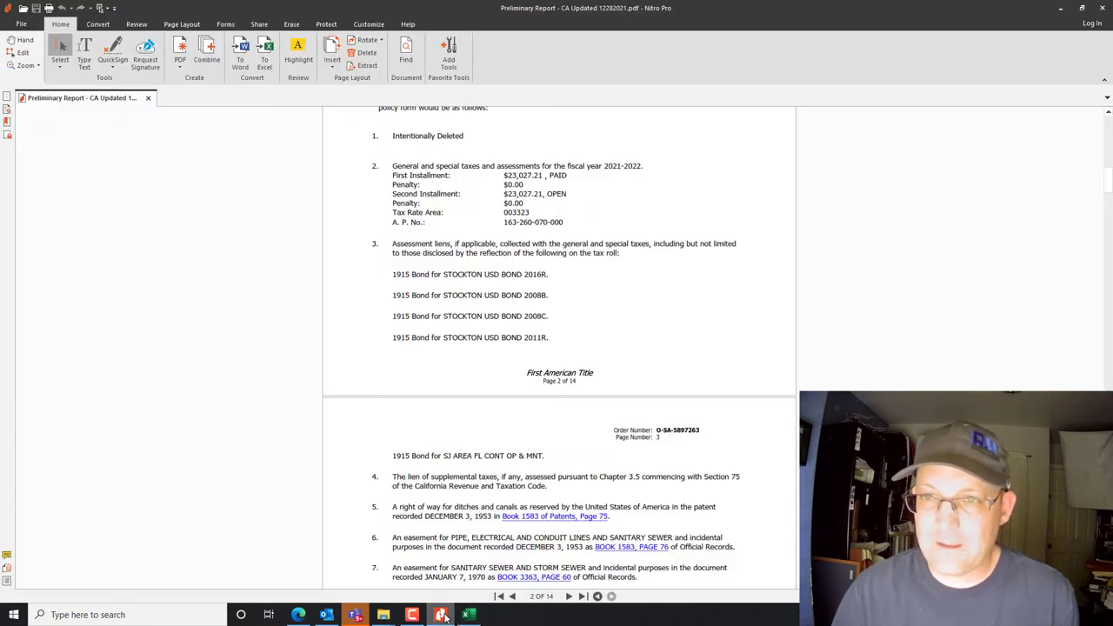
{"action": "left_click", "coordinate": [441, 615]}
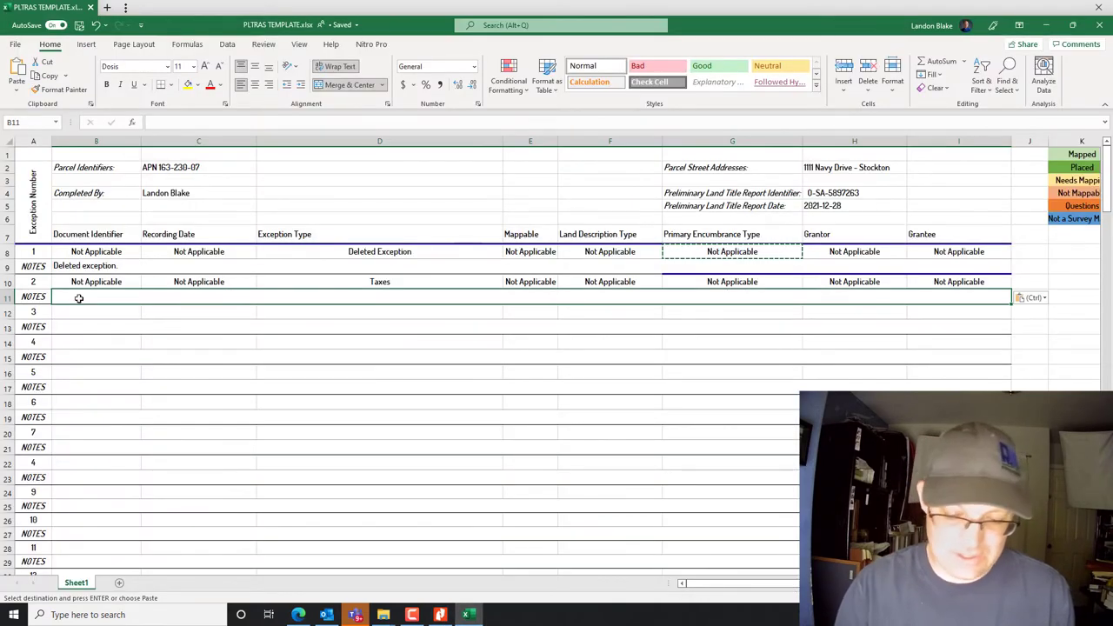
{"action": "type", "text": "General"}
{"action": "key", "text": "BackSpace"}
{"action": "key", "text": "BackSpace"}
{"action": "key", "text": "BackSpace"}
{"action": "key", "text": "BackSpace"}
{"action": "key", "text": "BackSpace"}
{"action": "key", "text": "BackSpace"}
{"action": "key", "text": "BackSpace"}
{"action": "type", "text": "Exception f"}
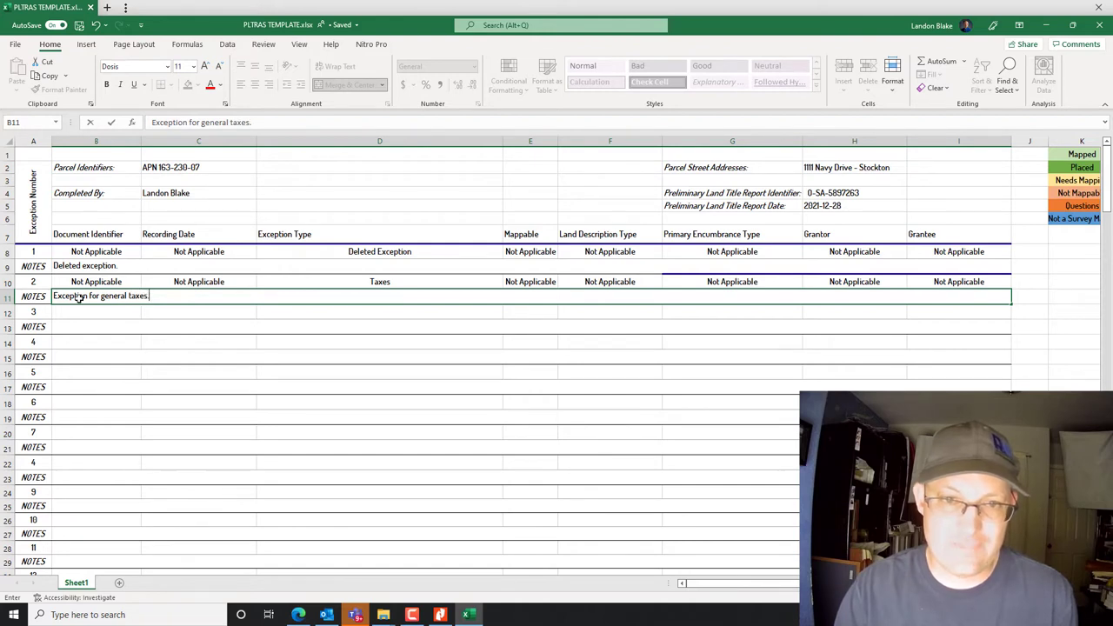
{"action": "type", "text": "or general taxes."}
{"action": "key", "text": "Return"}
Copy exception 2's Taxes row into the rows for exceptions 3 and 4
{"action": "left_click_drag", "start_coordinate": [81, 281], "coordinate": [909, 280]}
{"action": "key", "text": "ctrl+c"}
{"action": "left_click", "coordinate": [82, 312]}
{"action": "key", "text": "ctrl+v"}
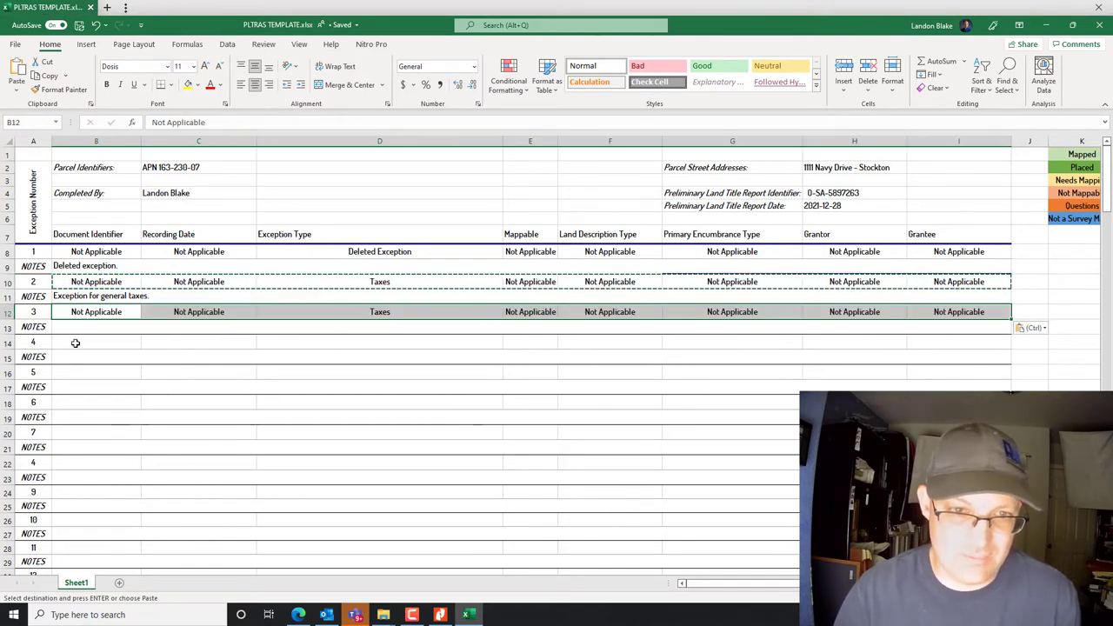
{"action": "left_click", "coordinate": [76, 343]}
{"action": "key", "text": "ctrl+v"}
Enter the note 'Exception for school bond taxes.' for exception 3
{"action": "key", "text": "Up"}
{"action": "left_click", "coordinate": [439, 614]}
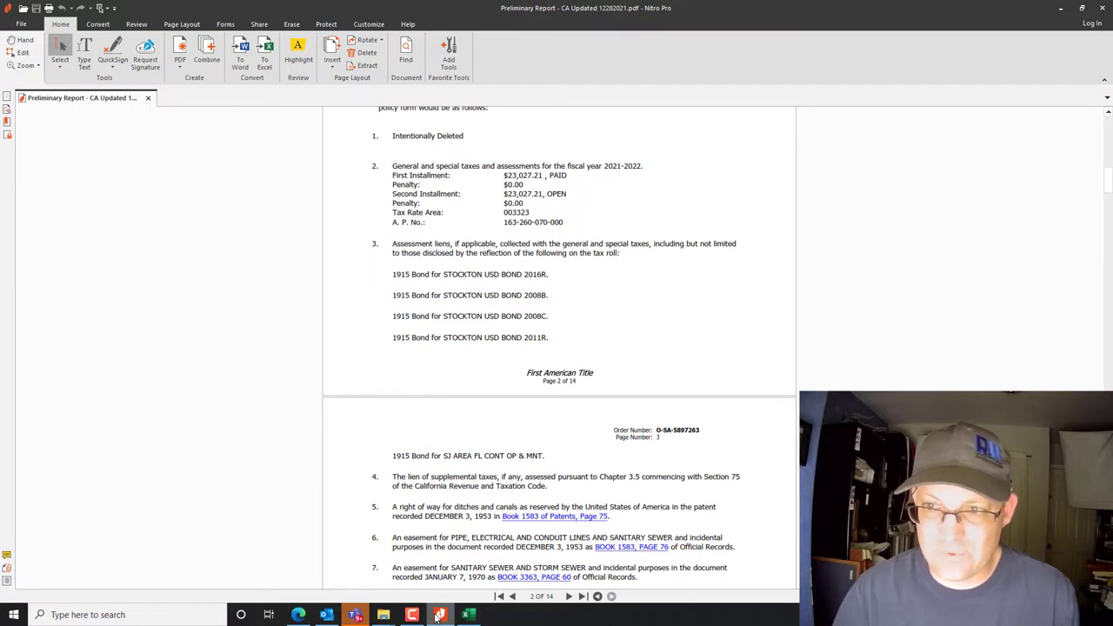
{"action": "left_click", "coordinate": [439, 615]}
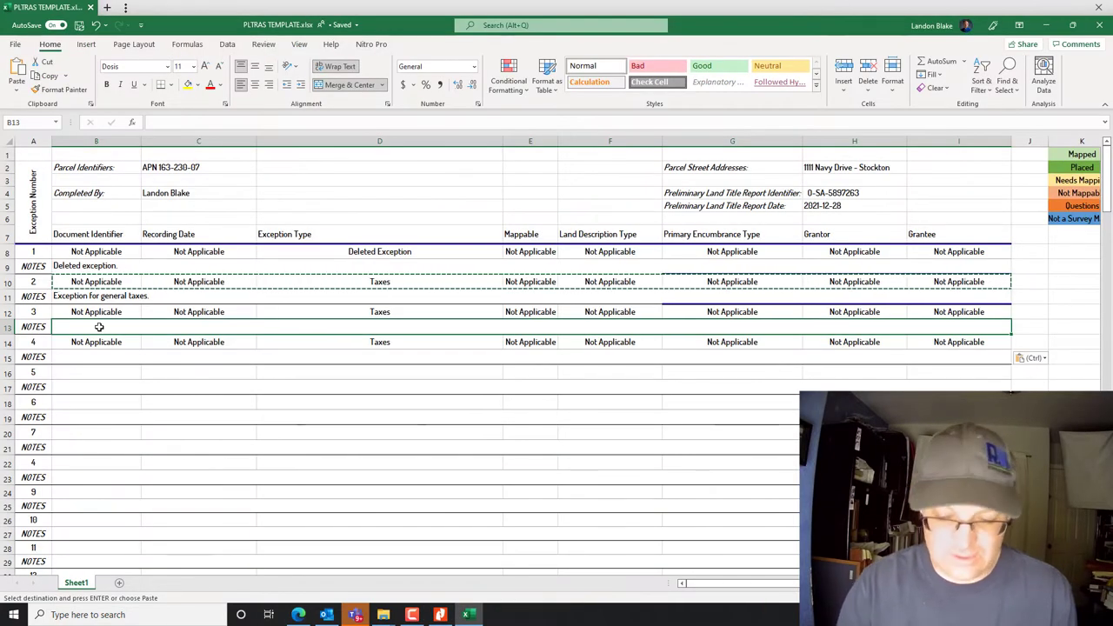
{"action": "type", "text": "Wz"}
{"action": "key", "text": "BackSpace"}
{"action": "type", "text": "Exception for sch"}
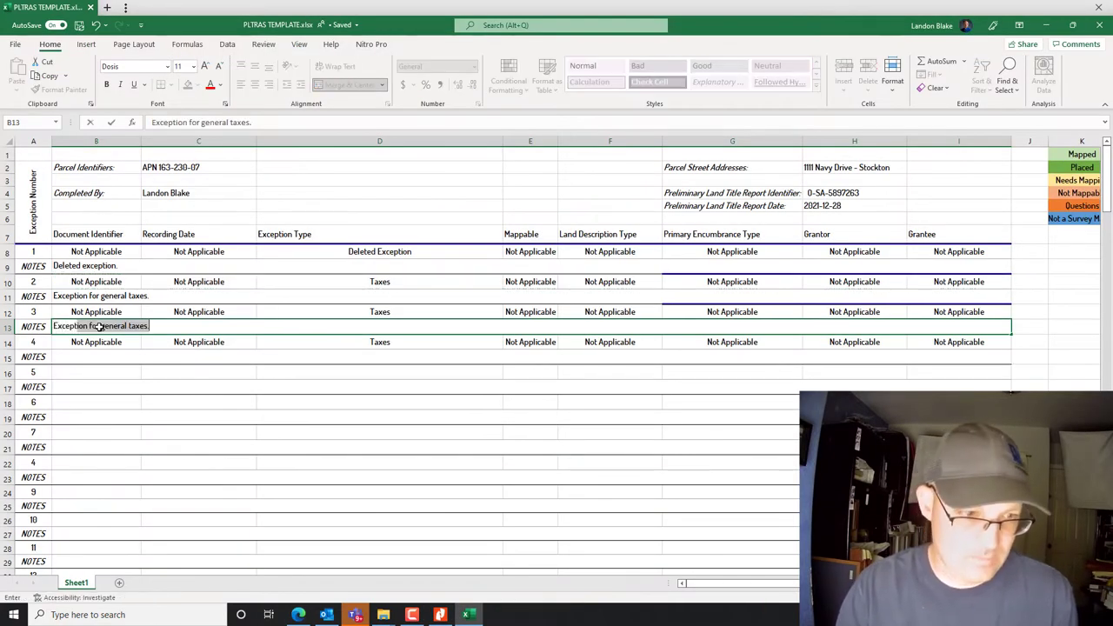
{"action": "type", "text": "ool bon"}
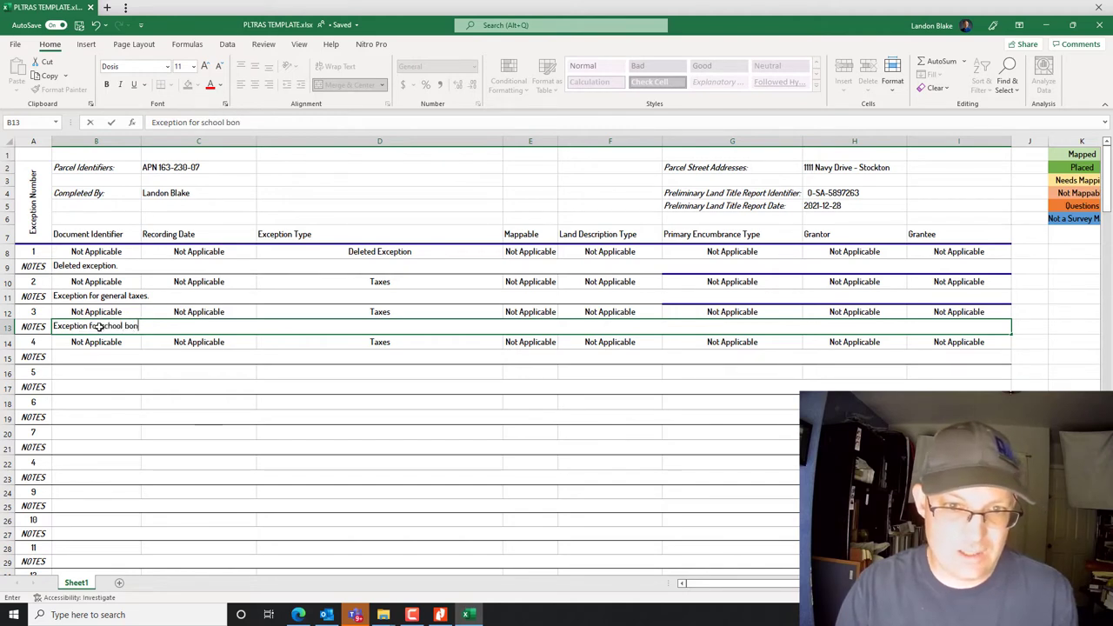
{"action": "type", "text": "d taxes."}
{"action": "key", "text": "Return"}
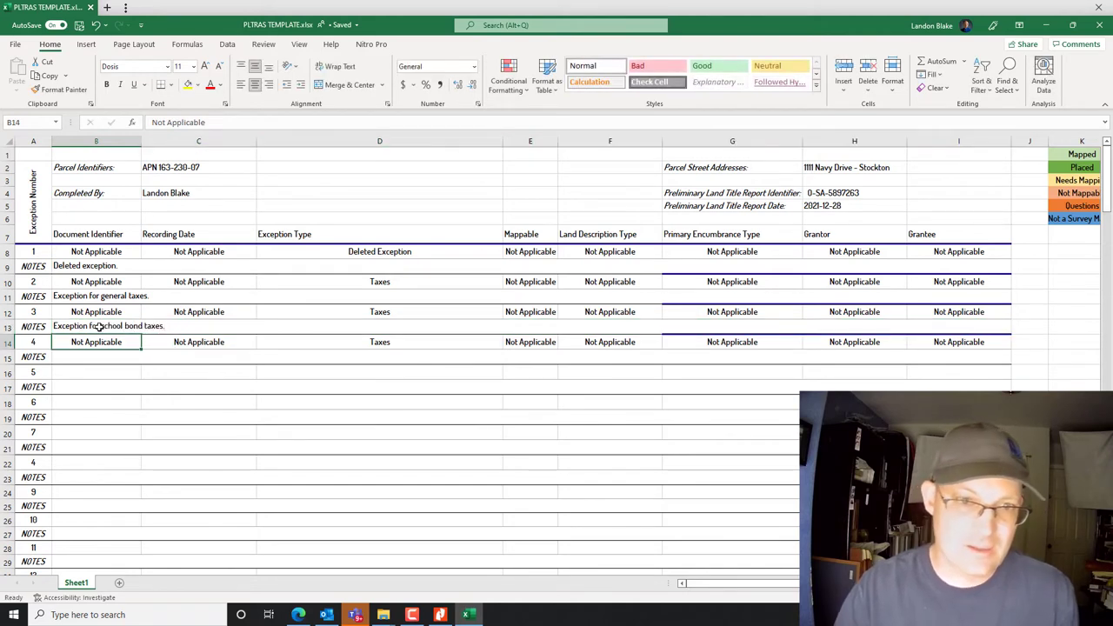
Review exceptions 3 through 8 in the preliminary report PDF, then return to exception 4's notes
{"action": "left_click", "coordinate": [440, 614]}
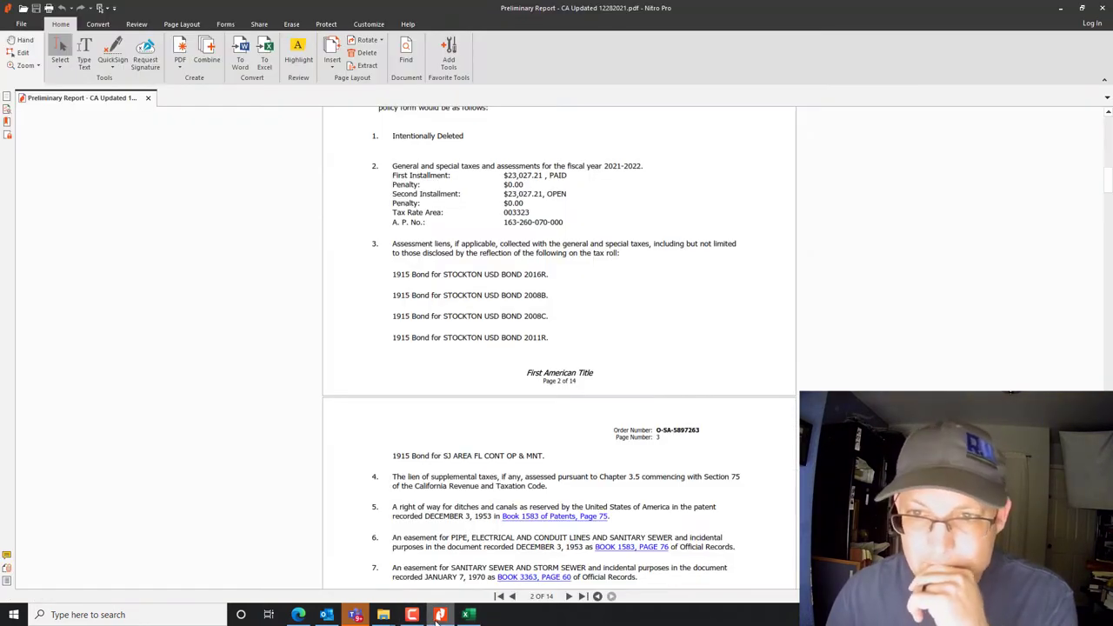
{"action": "scroll", "coordinate": [424, 323], "scroll_direction": "down", "scroll_amount": 2}
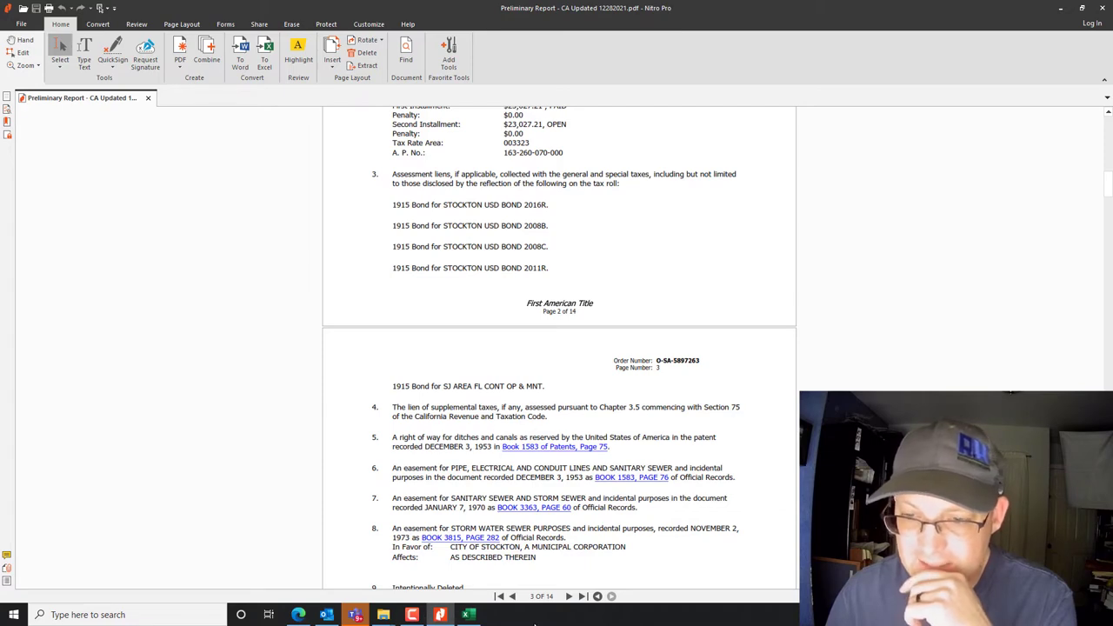
{"action": "left_click", "coordinate": [467, 615]}
{"action": "left_click", "coordinate": [96, 354]}
Enter the note 'Exception for supplemental taxes.' for exception 4
{"action": "type", "text": "Exception for supplemental taxes."}
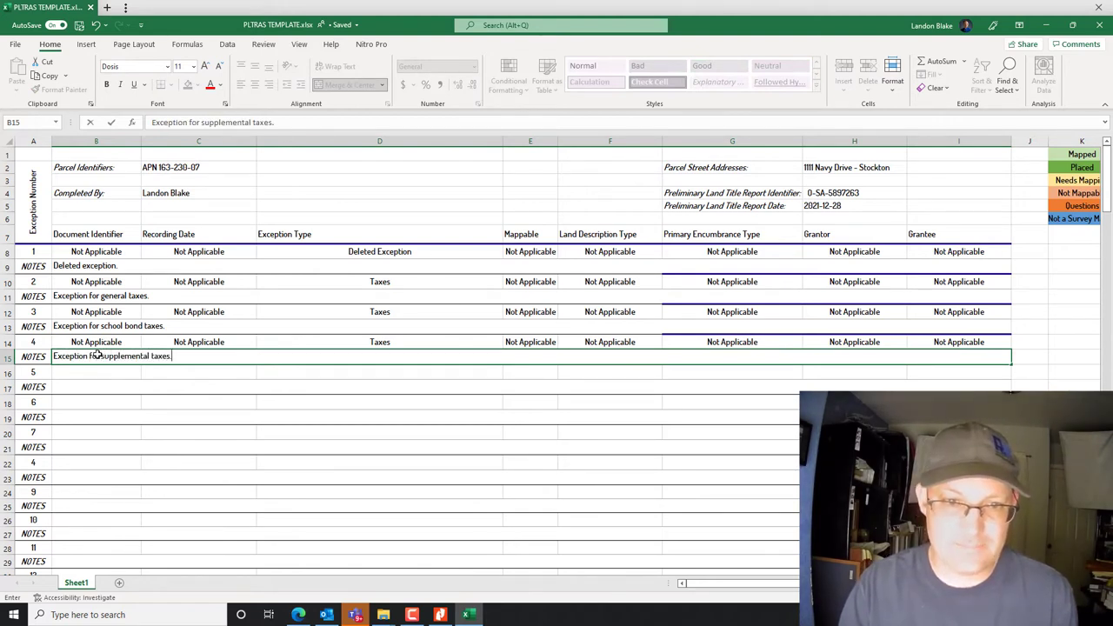
{"action": "key", "text": "Return"}
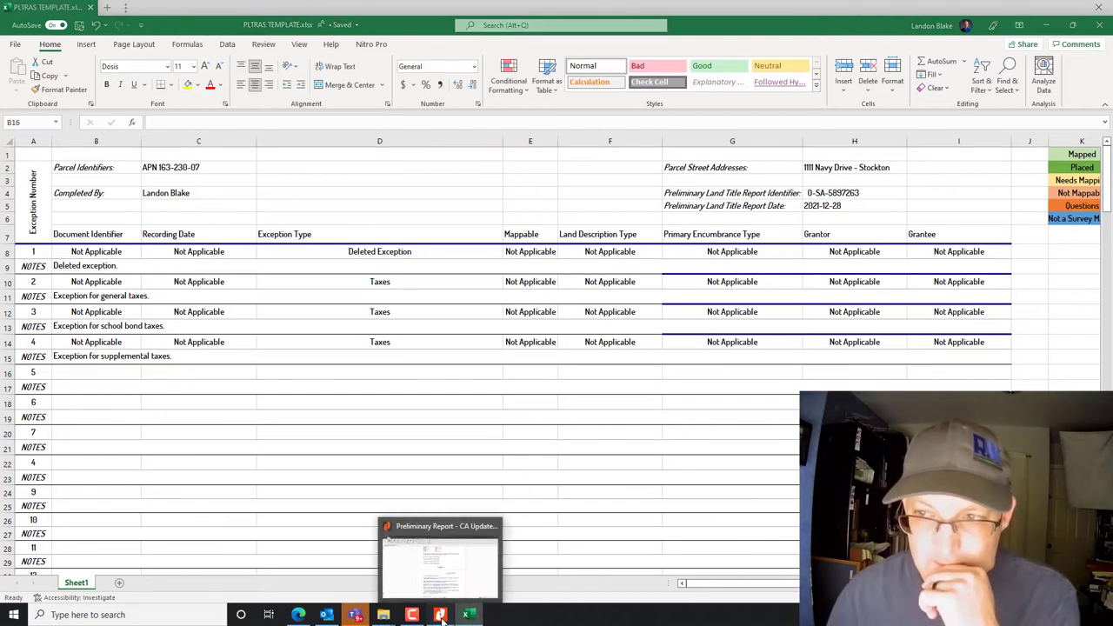
{"action": "left_click_drag", "start_coordinate": [440, 617], "coordinate": [690, 614]}
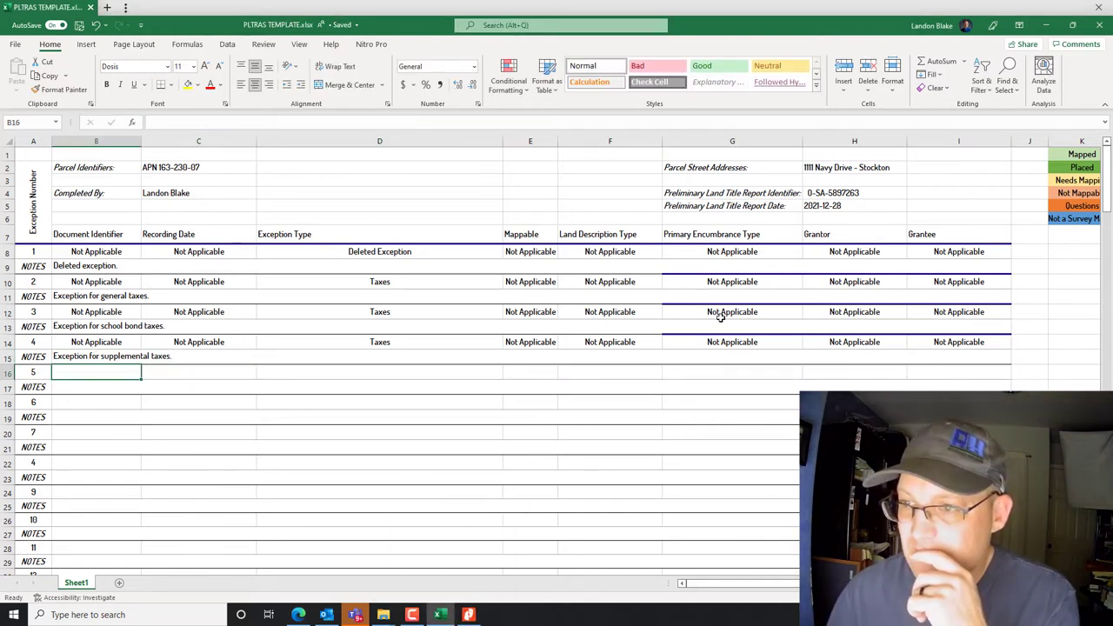
Format Paint F10's formatting onto G10:I10, G12:I12 and G14:I14
{"action": "left_click", "coordinate": [675, 284]}
{"action": "left_click", "coordinate": [629, 283]}
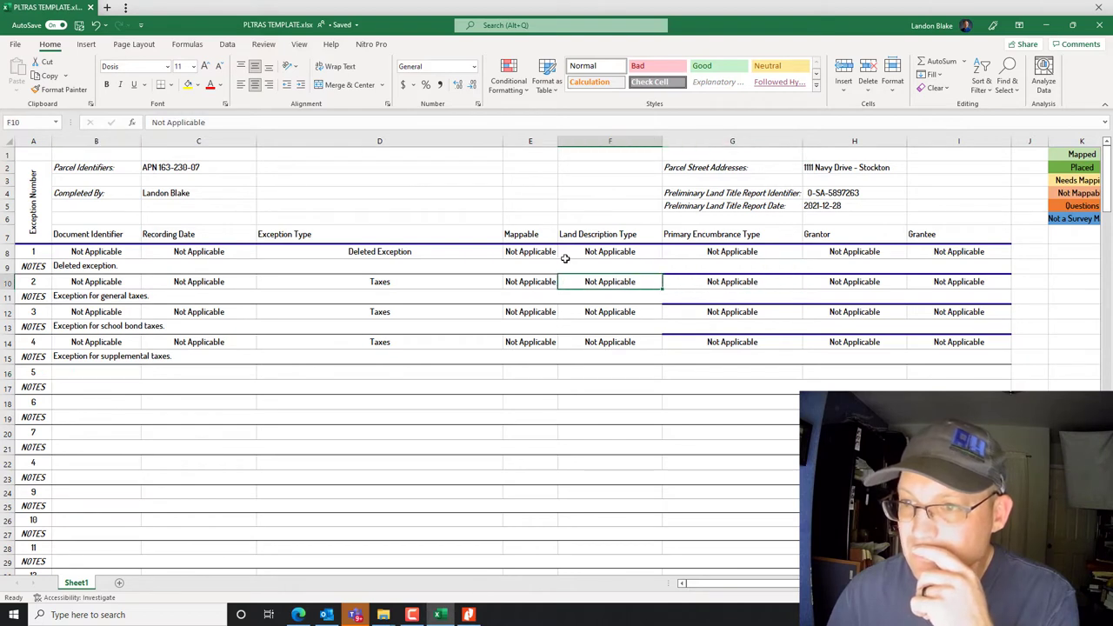
{"action": "left_click", "coordinate": [63, 90]}
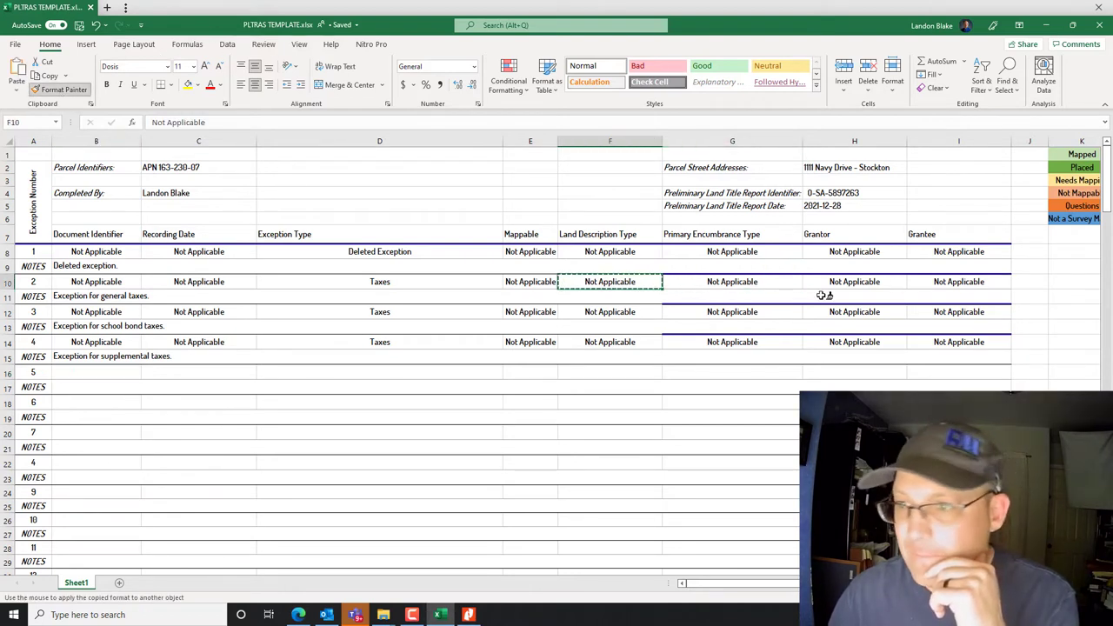
{"action": "left_click_drag", "start_coordinate": [696, 283], "coordinate": [972, 281]}
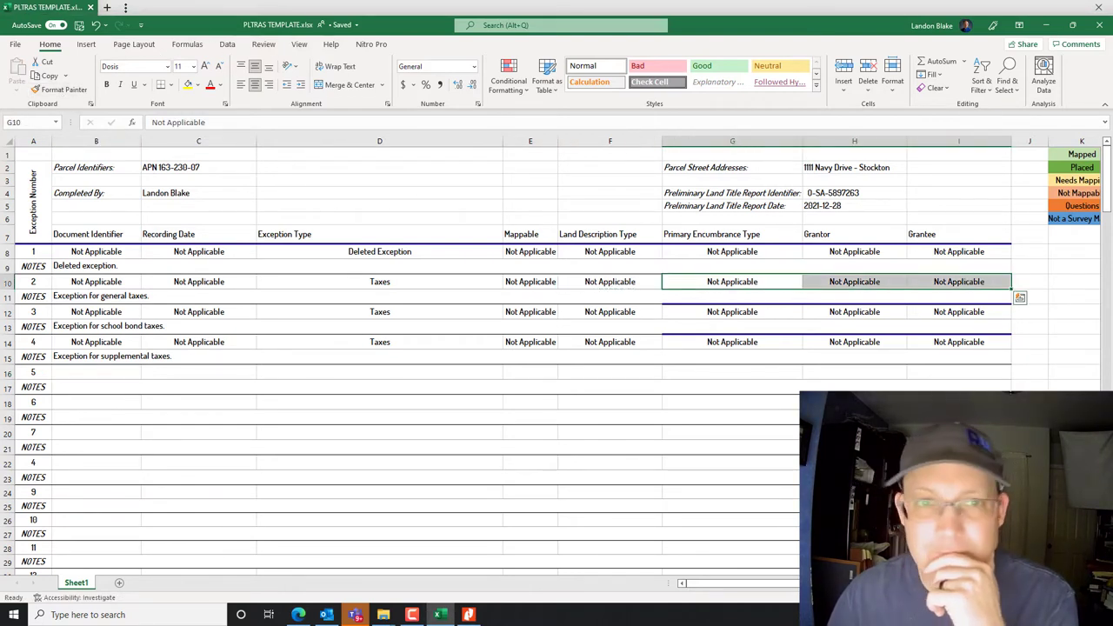
{"action": "left_click", "coordinate": [76, 90]}
{"action": "left_click_drag", "start_coordinate": [707, 314], "coordinate": [965, 312]}
{"action": "left_click", "coordinate": [64, 90]}
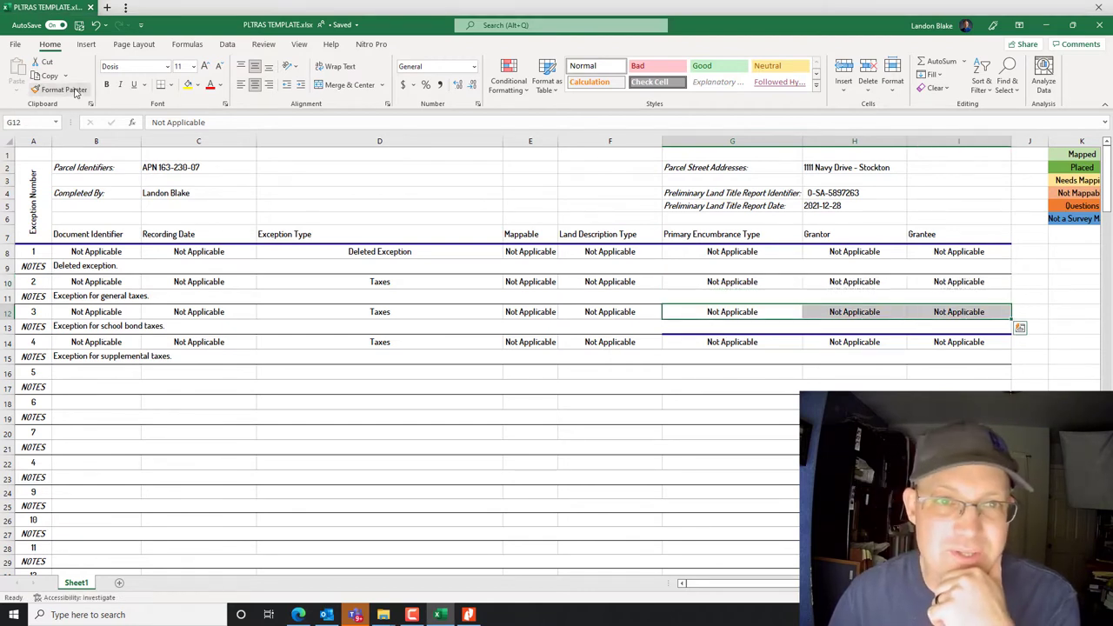
{"action": "left_click_drag", "start_coordinate": [677, 343], "coordinate": [965, 342]}
{"action": "left_click", "coordinate": [532, 402]}
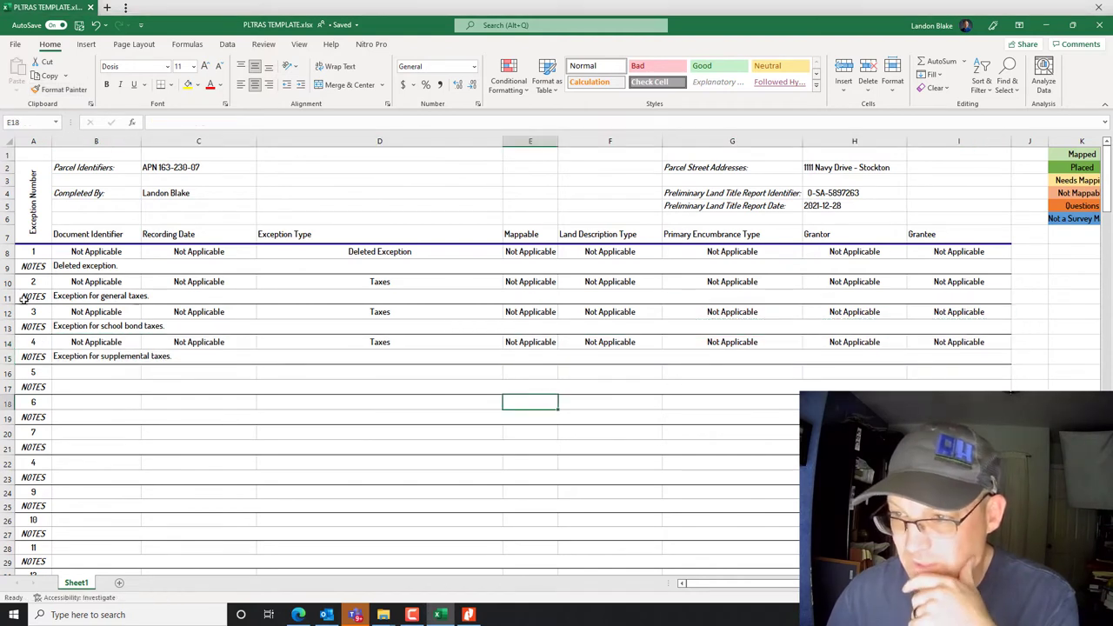
Check the next exceptions in the preliminary report PDF, then return to the spreadsheet
{"action": "left_click", "coordinate": [79, 386]}
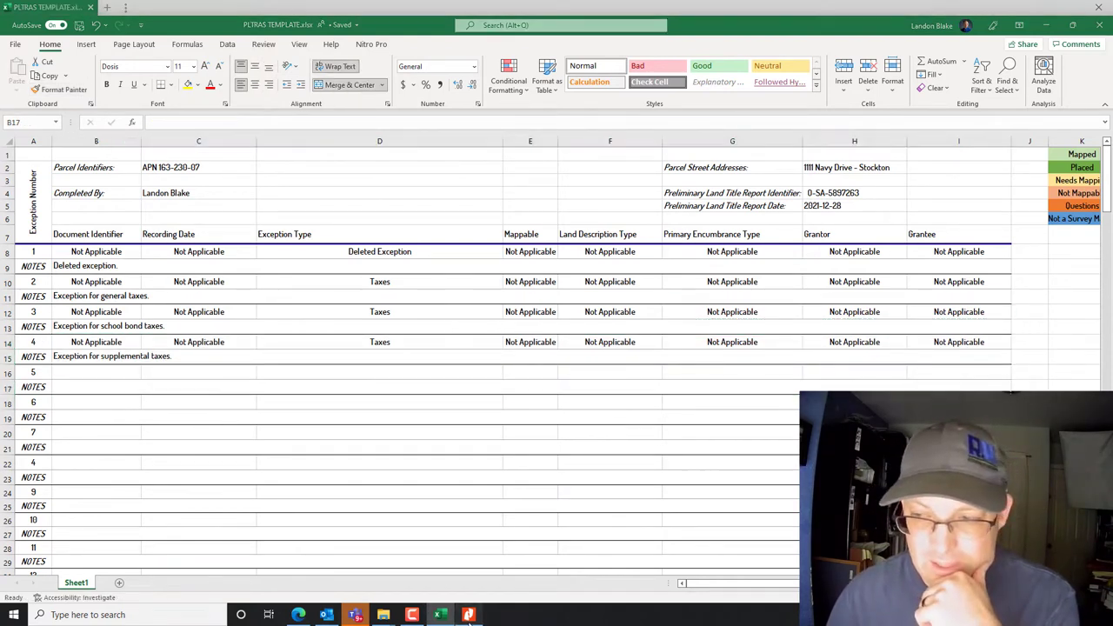
{"action": "left_click", "coordinate": [468, 615]}
{"action": "scroll", "coordinate": [536, 402], "scroll_direction": "down", "scroll_amount": 3}
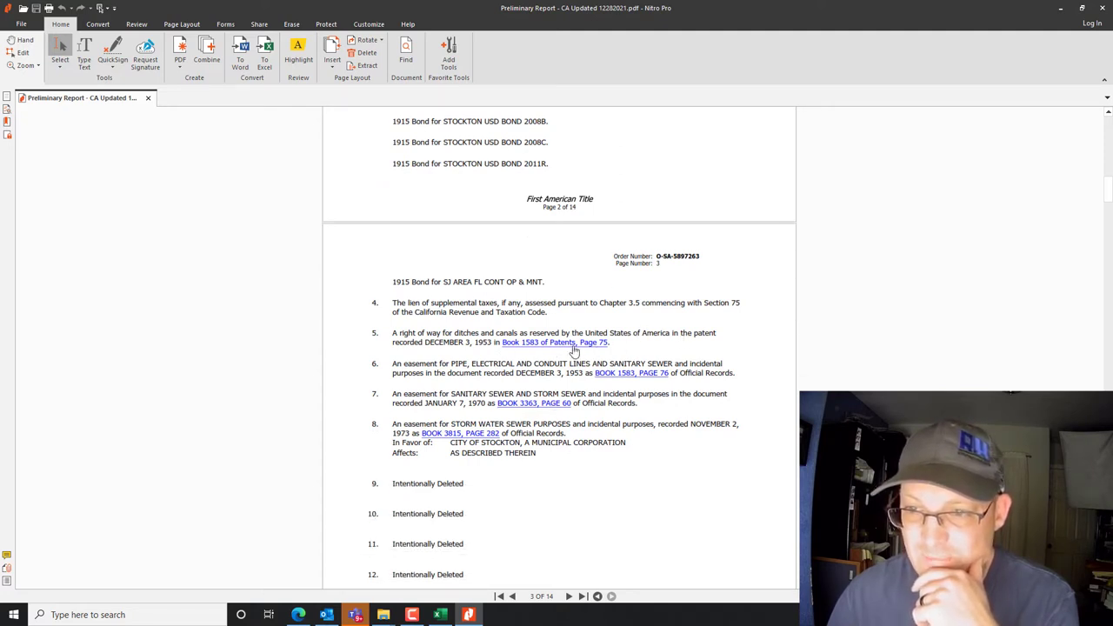
{"action": "left_click", "coordinate": [1060, 7]}
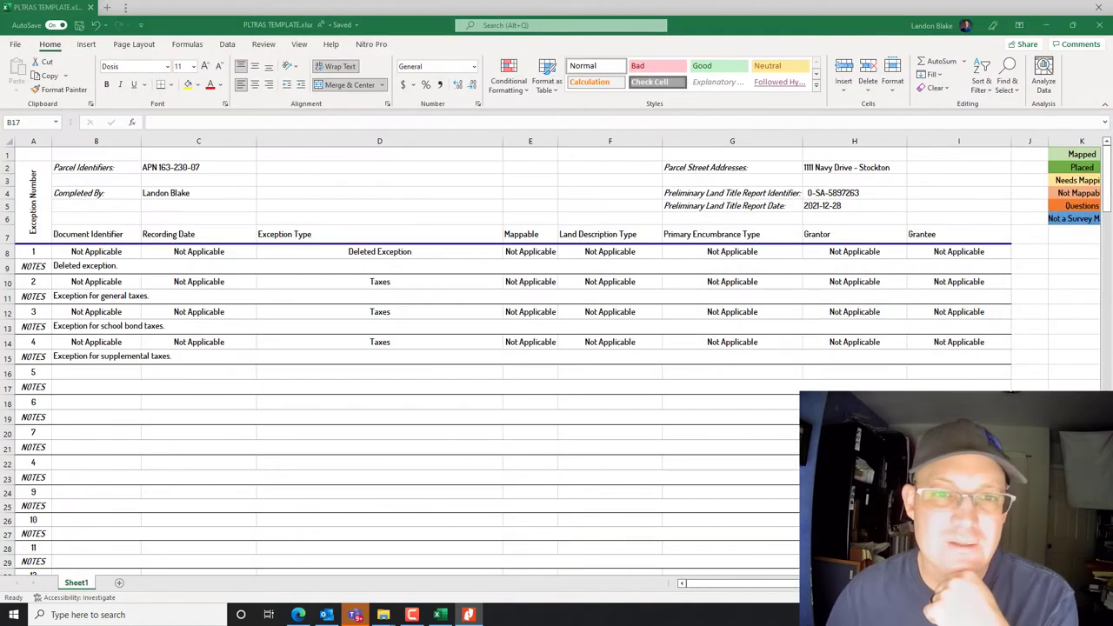
Enter exception 5's document number, recording date December 3, 1953, and type Easement
{"action": "left_click", "coordinate": [106, 372]}
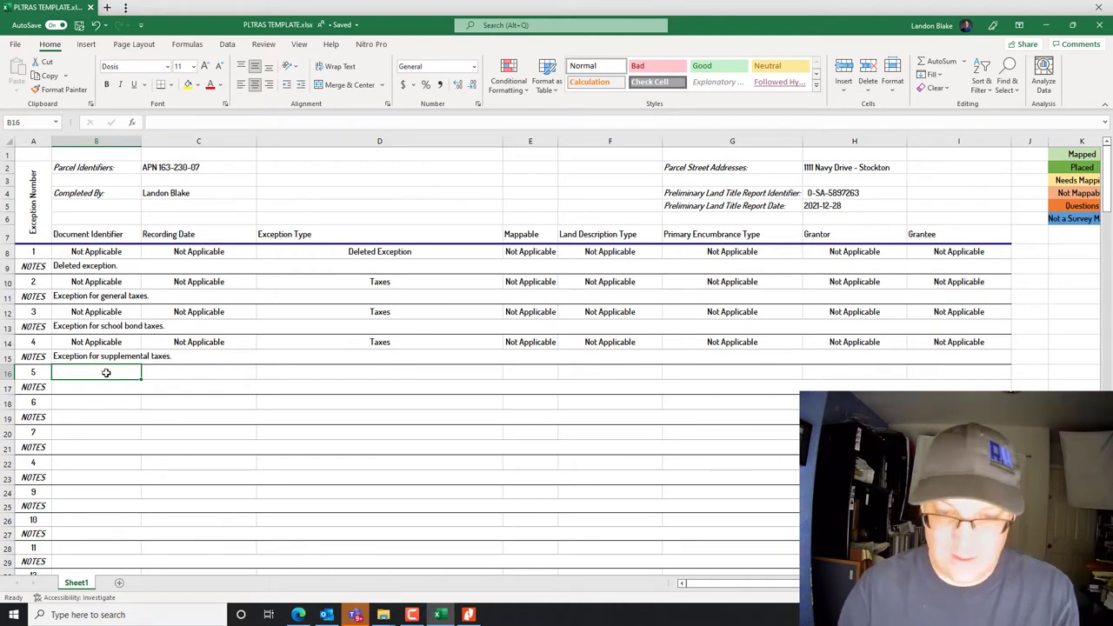
{"action": "type", "text": "OR"}
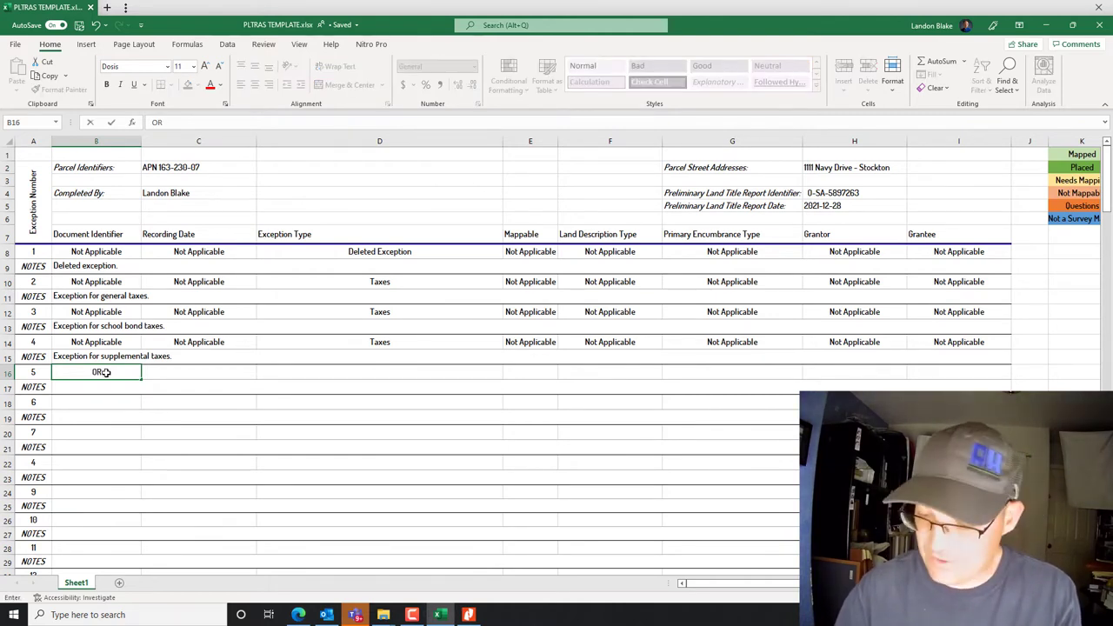
{"action": "type", "text": " 1583-375"}
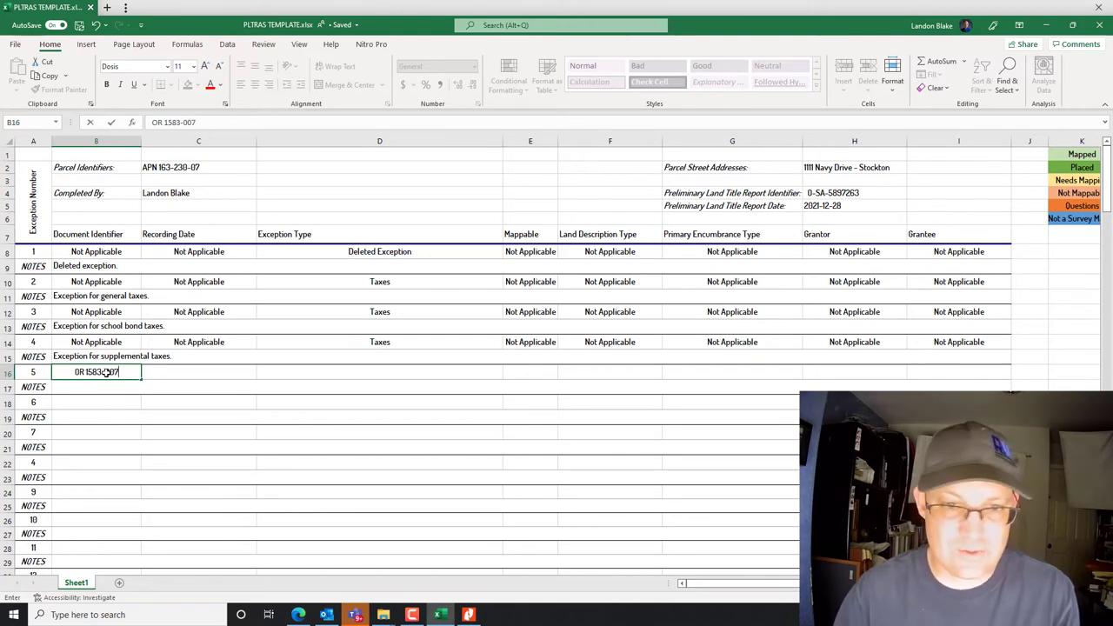
{"action": "key", "text": "Tab"}
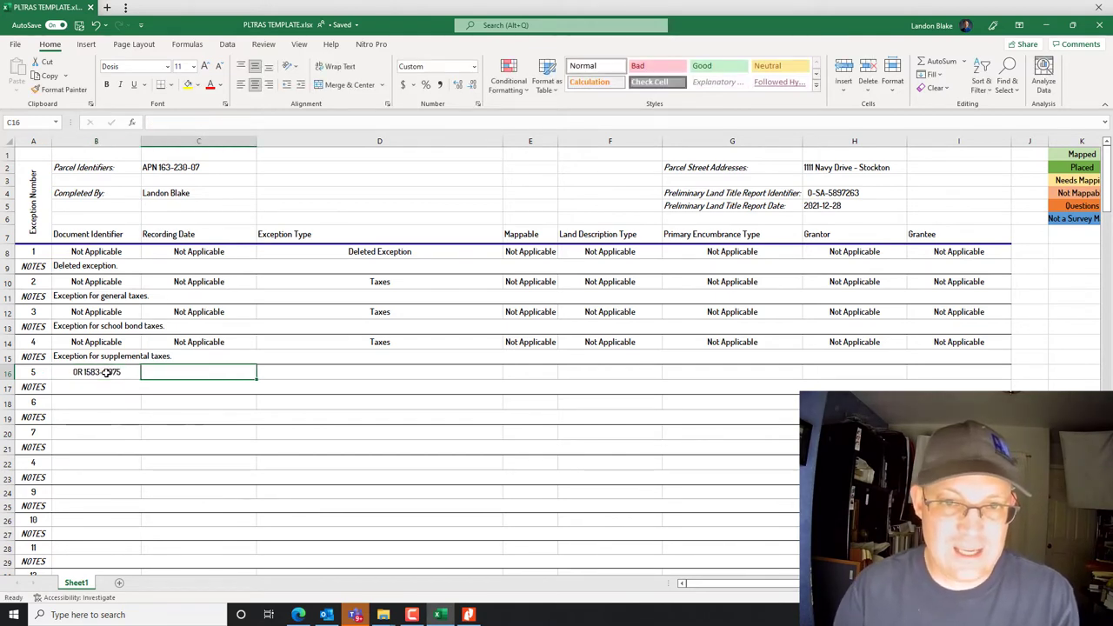
{"action": "type", "text": "De"}
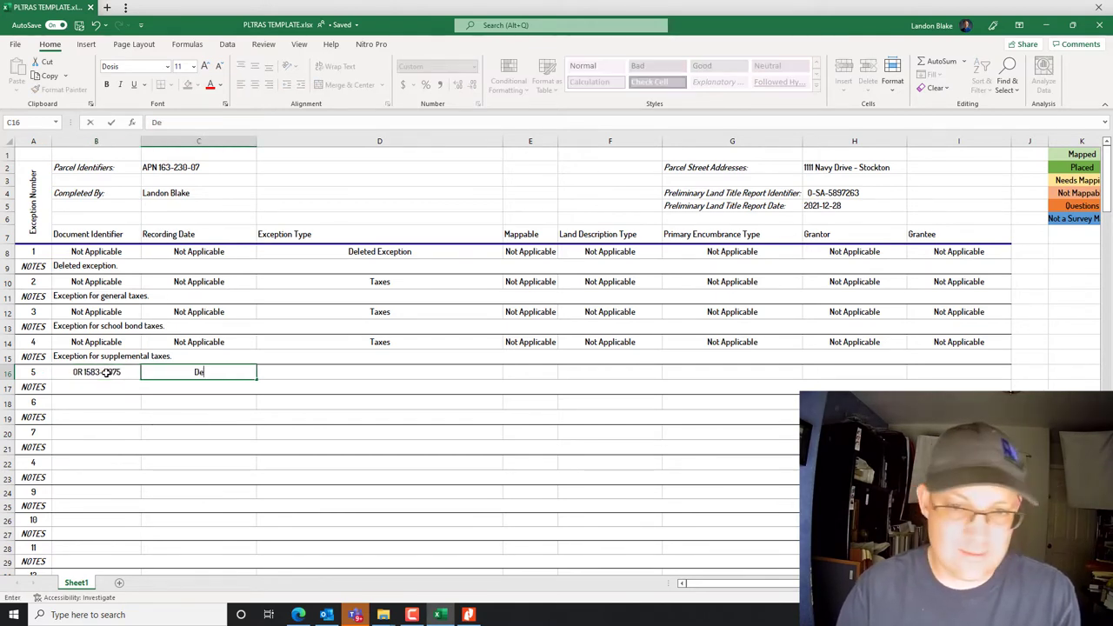
{"action": "type", "text": "cember"}
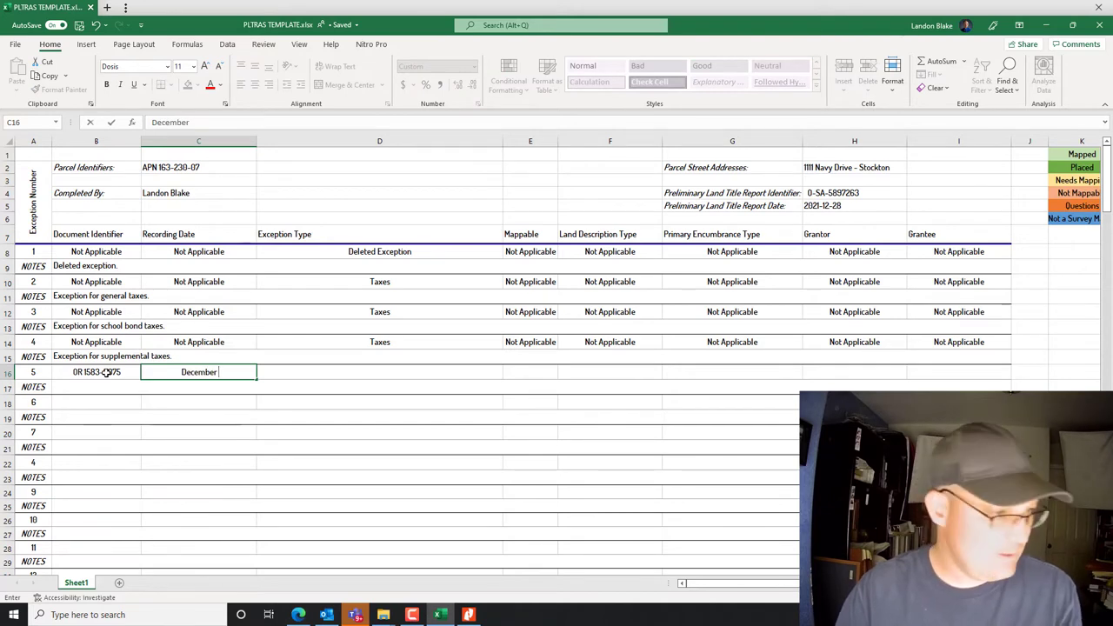
{"action": "type", "text": " 3, 1953"}
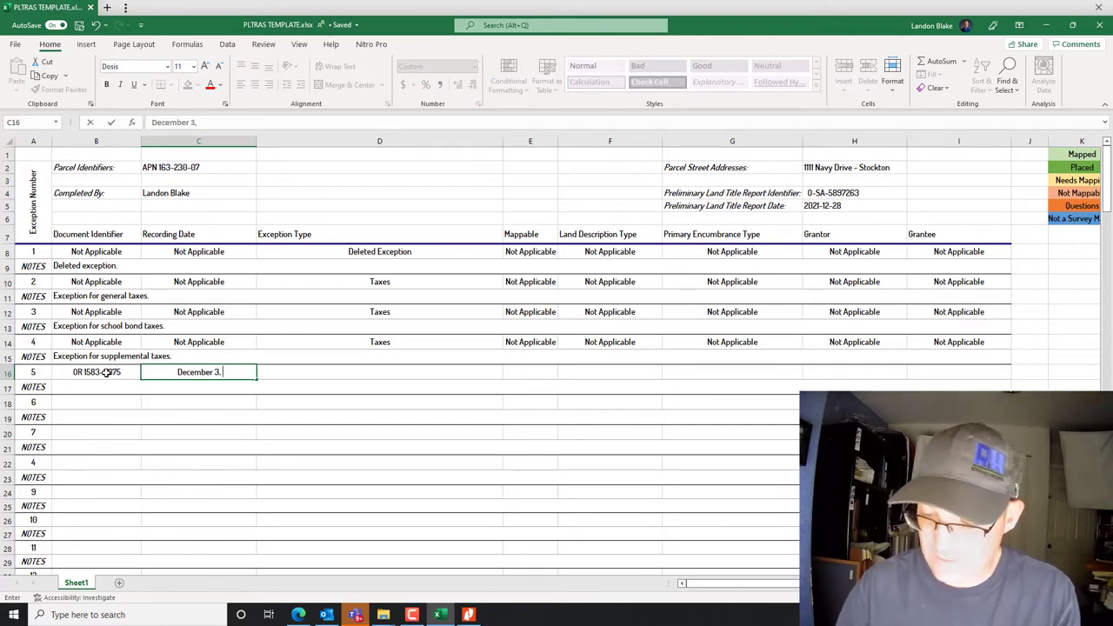
{"action": "key", "text": "Tab"}
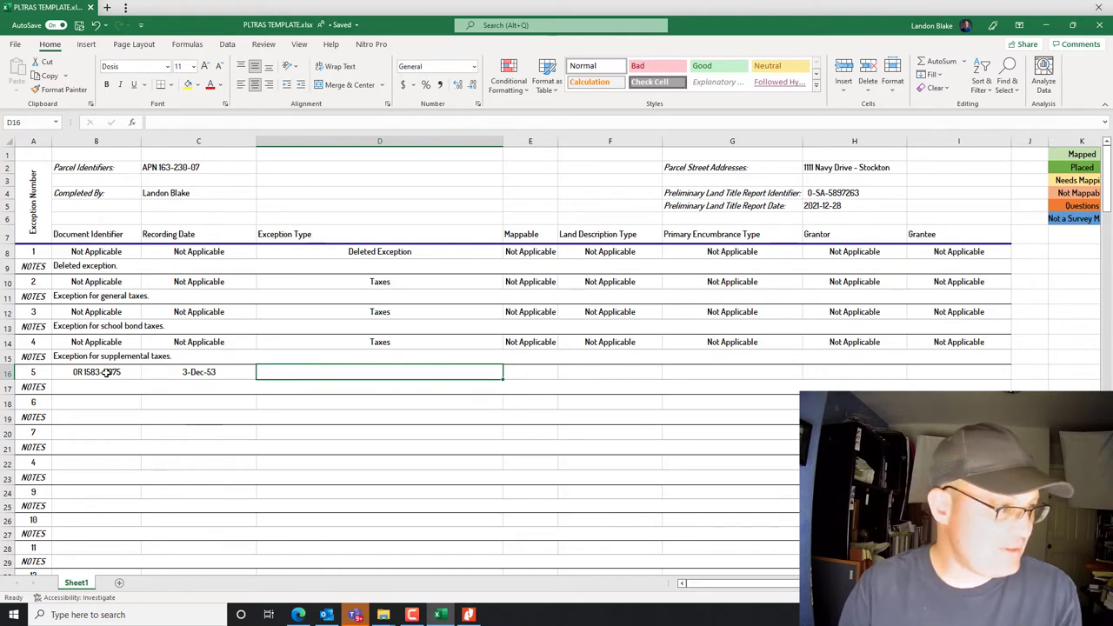
{"action": "type", "text": "Easem"}
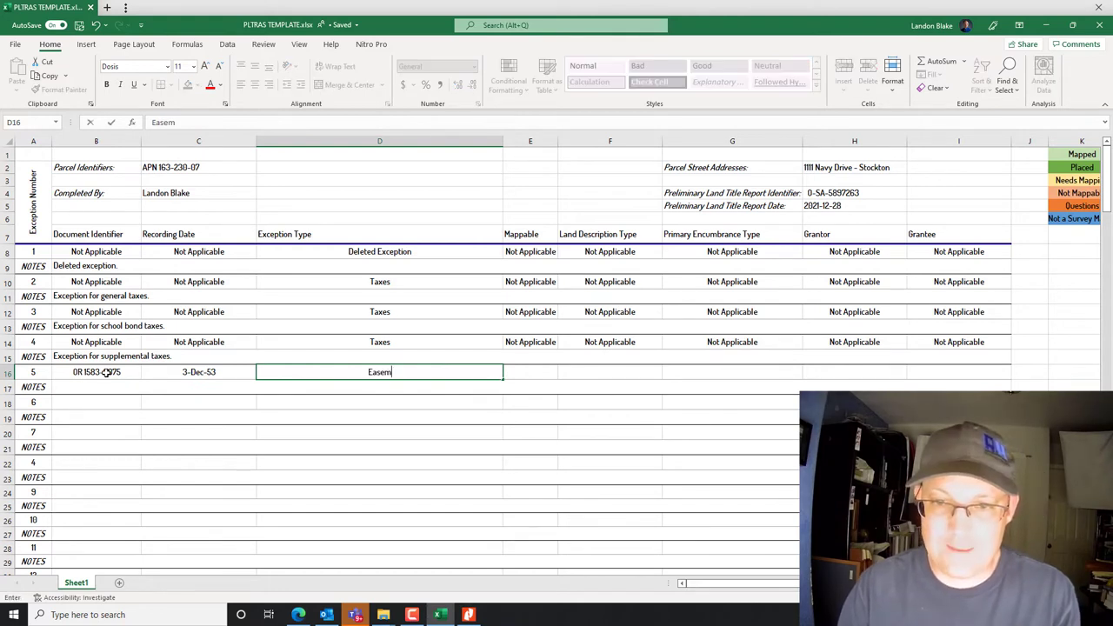
{"action": "type", "text": "ent for ditches"}
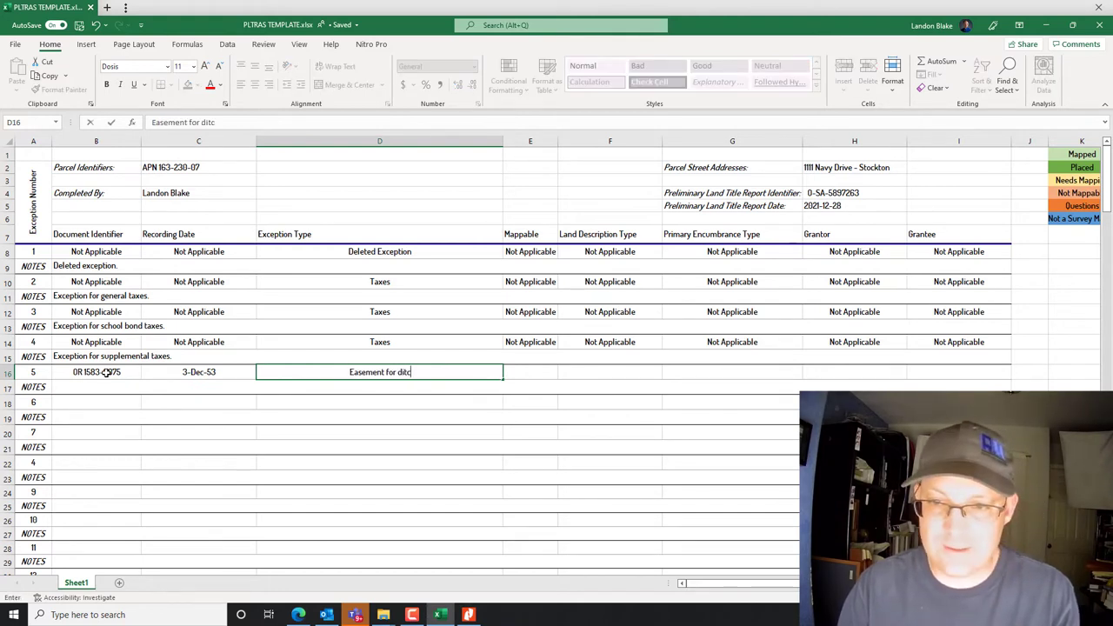
{"action": "key", "text": "BackSpace"}
{"action": "key", "text": "BackSpace"}
{"action": "key", "text": "BackSpace"}
{"action": "key", "text": "BackSpace"}
{"action": "key", "text": "BackSpace"}
{"action": "key", "text": "BackSpace"}
{"action": "key", "text": "BackSpace"}
{"action": "key", "text": "BackSpace"}
{"action": "key", "text": "BackSpace"}
{"action": "key", "text": "BackSpace"}
{"action": "key", "text": "BackSpace"}
{"action": "key", "text": "BackSpace"}
{"action": "key", "text": "BackSpace"}
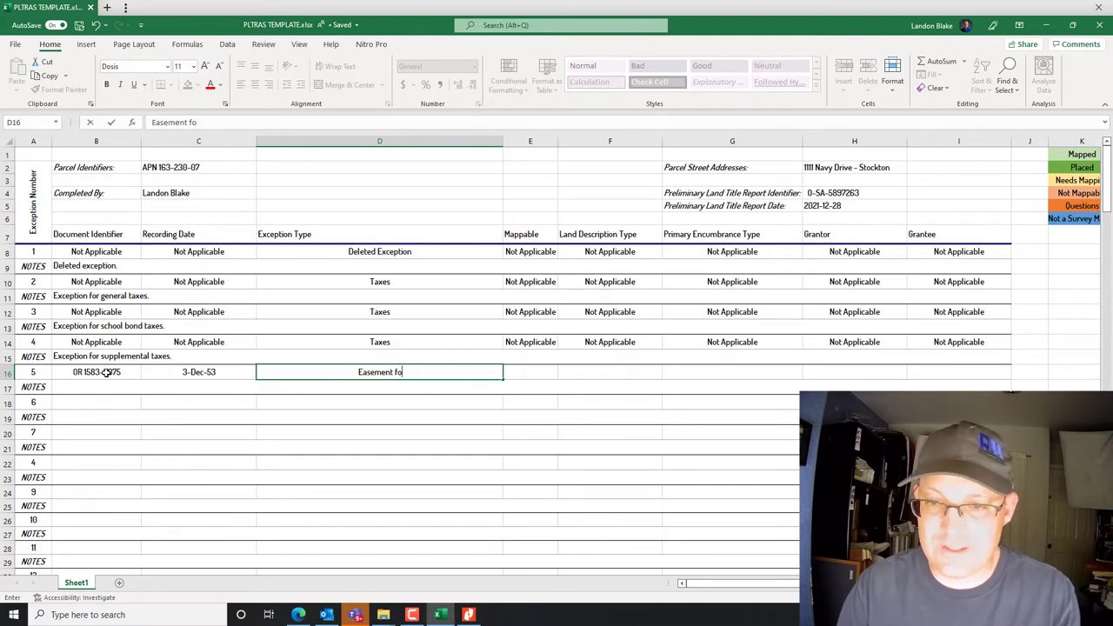
{"action": "key", "text": "Tab"}
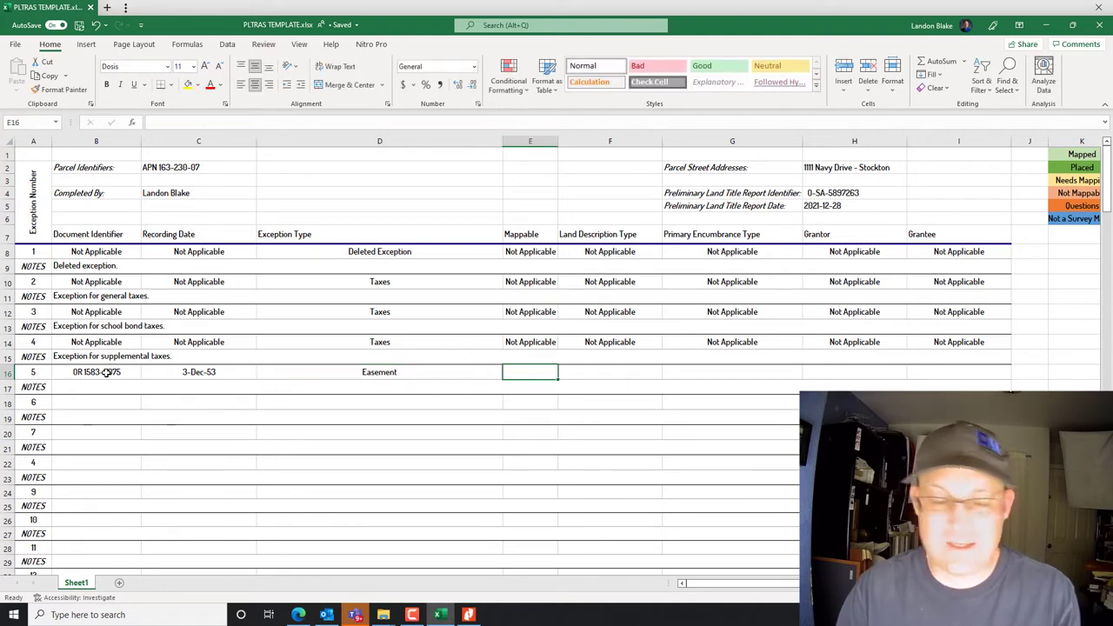
Set exception 5's encumbrance to Utility Easement and grantor to United States Of America
{"action": "key", "text": "Tab"}
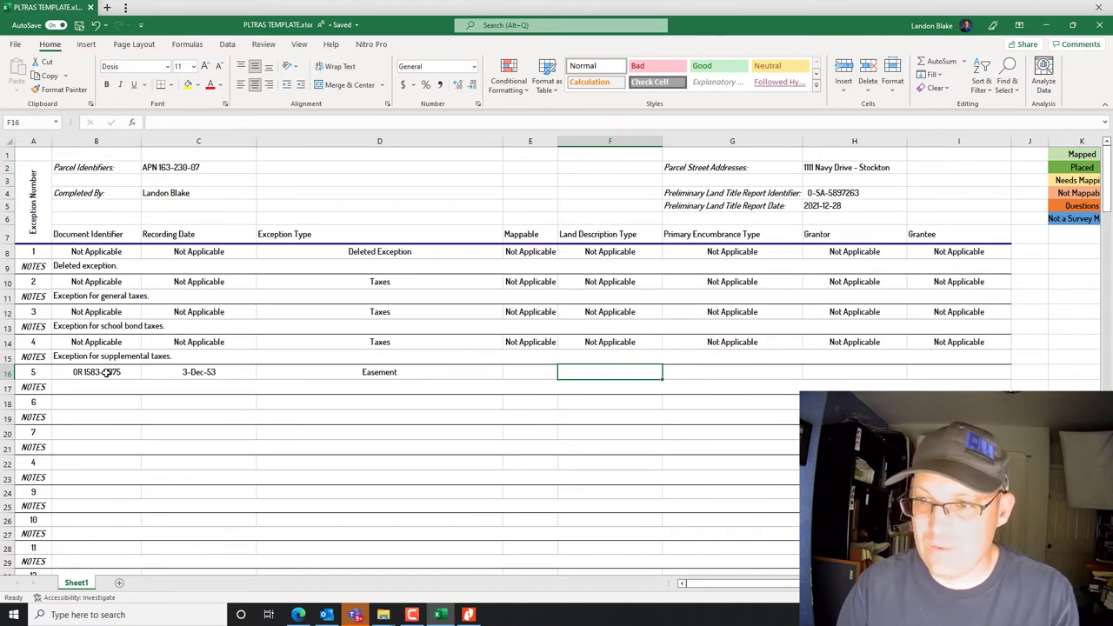
{"action": "key", "text": "Tab"}
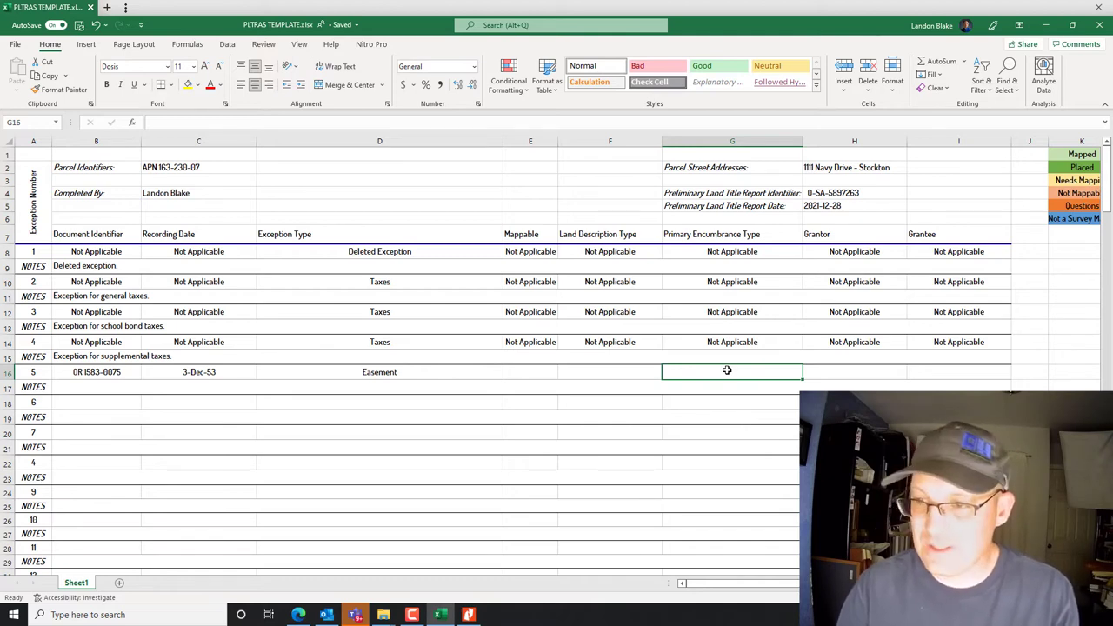
{"action": "type", "text": "Utiluitty Easement"}
{"action": "key", "text": "Tab"}
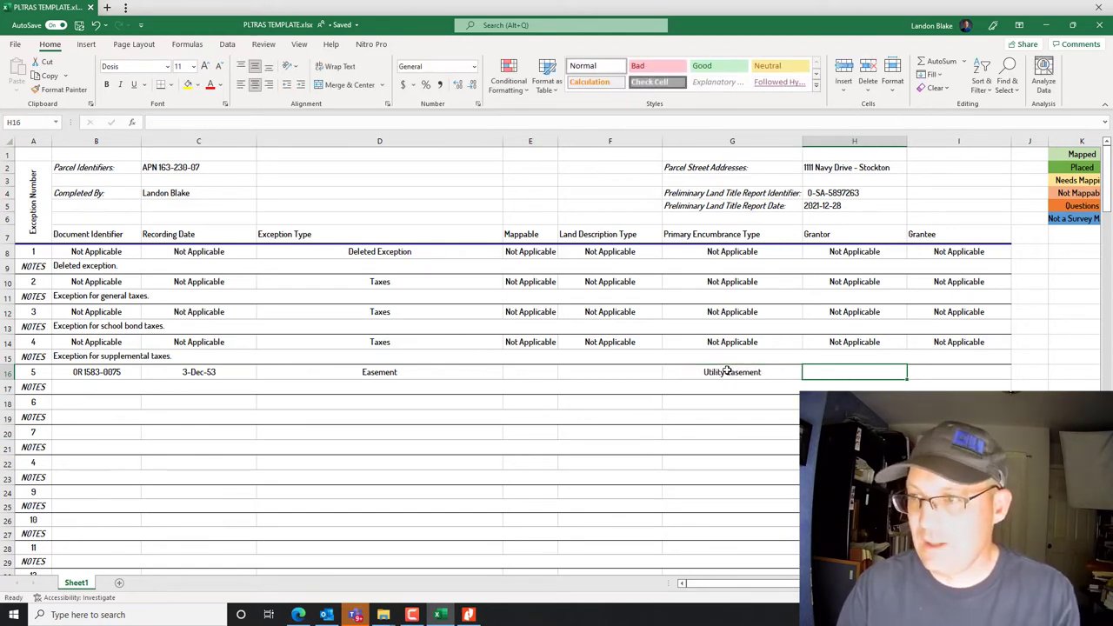
{"action": "type", "text": "Uni"}
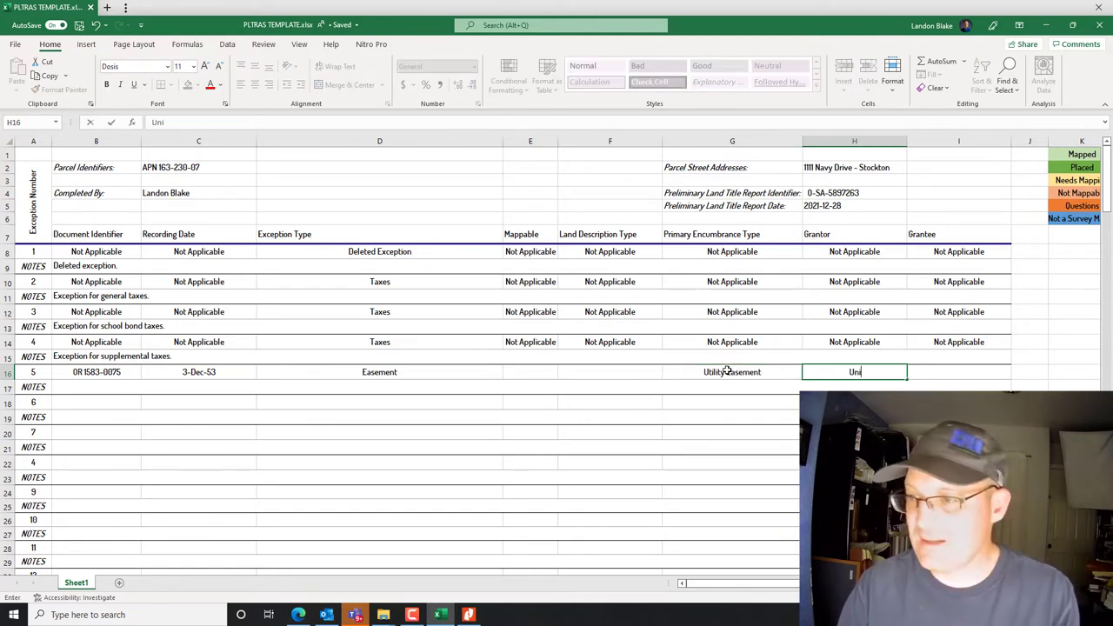
{"action": "type", "text": "ted States Of Amerc"}
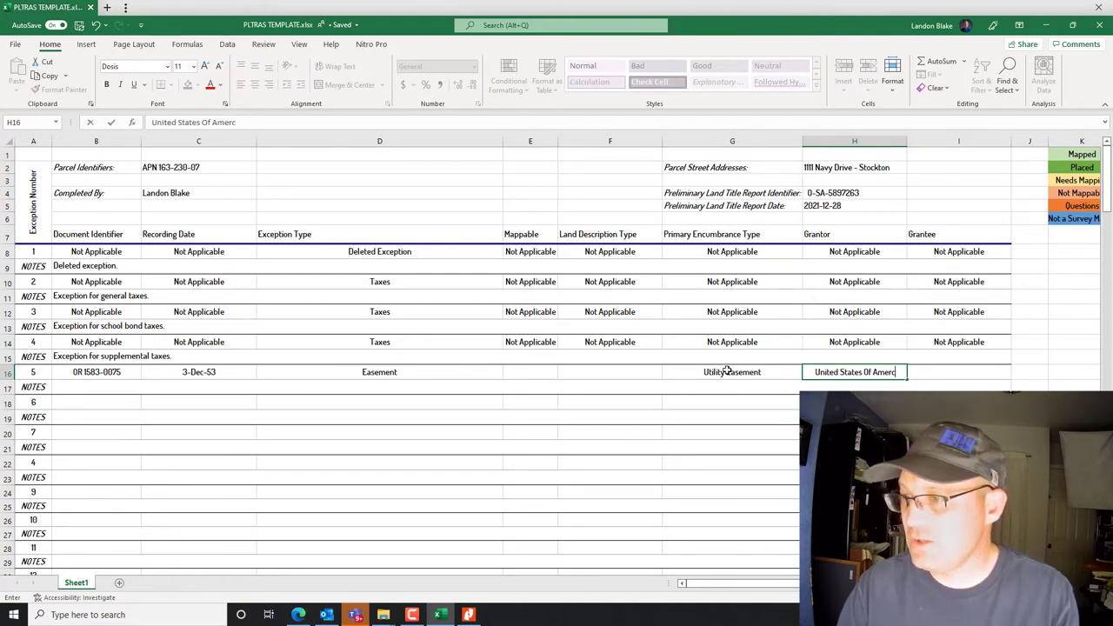
{"action": "key", "text": "BackSpace"}
{"action": "type", "text": "ica"}
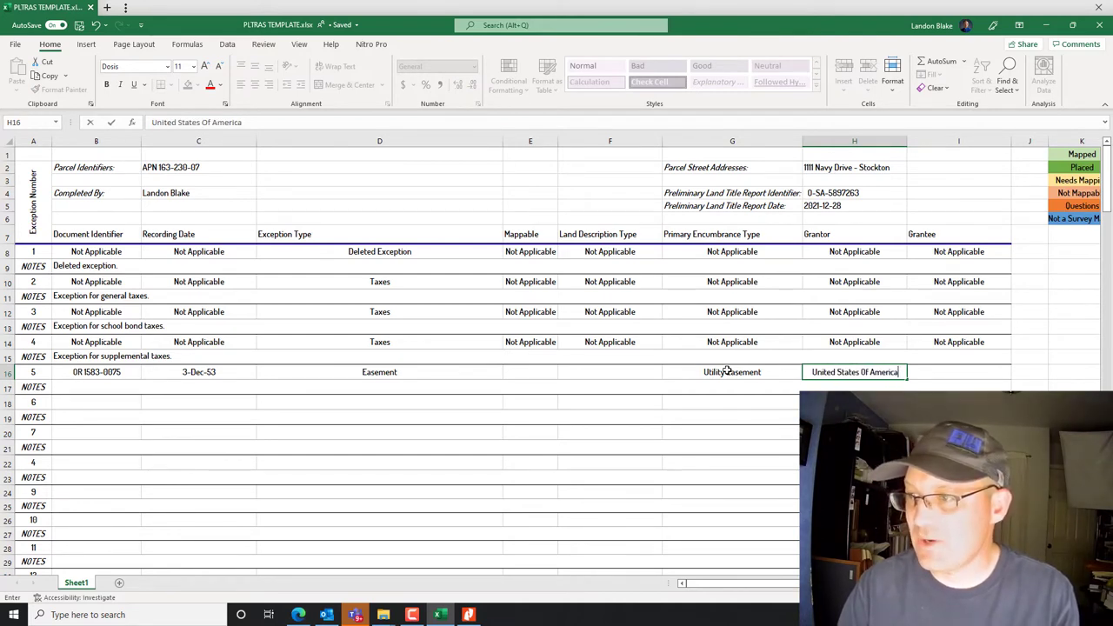
{"action": "key", "text": "Return"}
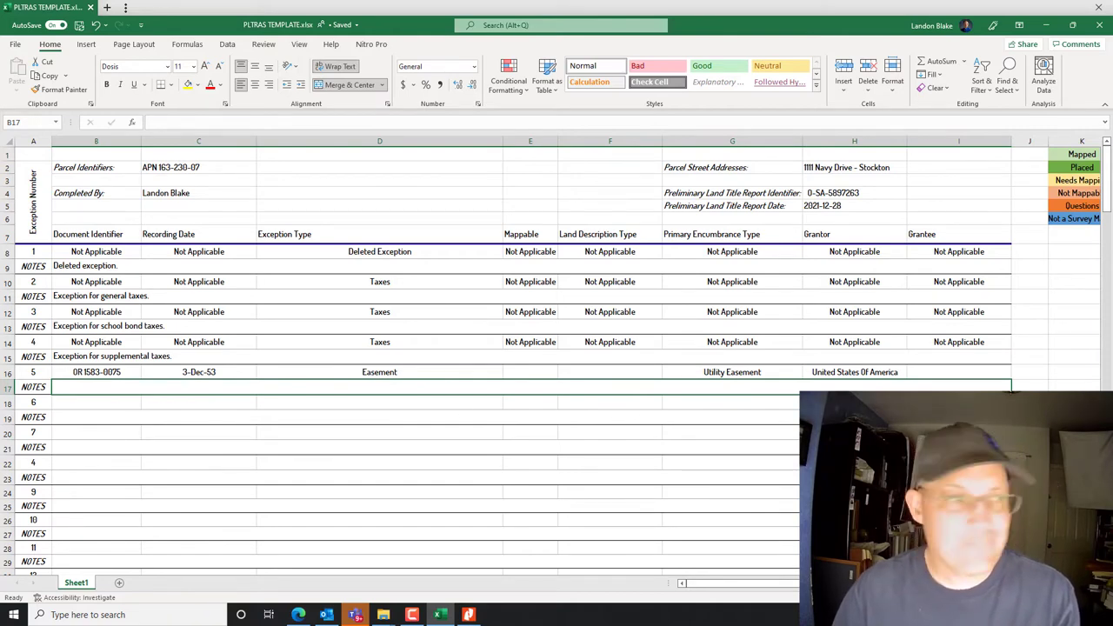
Maximize the preliminary report and open the Book 1583 of Patents, Page 75 link, allowing access
{"action": "key", "text": "alt+Tab"}
{"action": "double_click", "coordinate": [658, 5]}
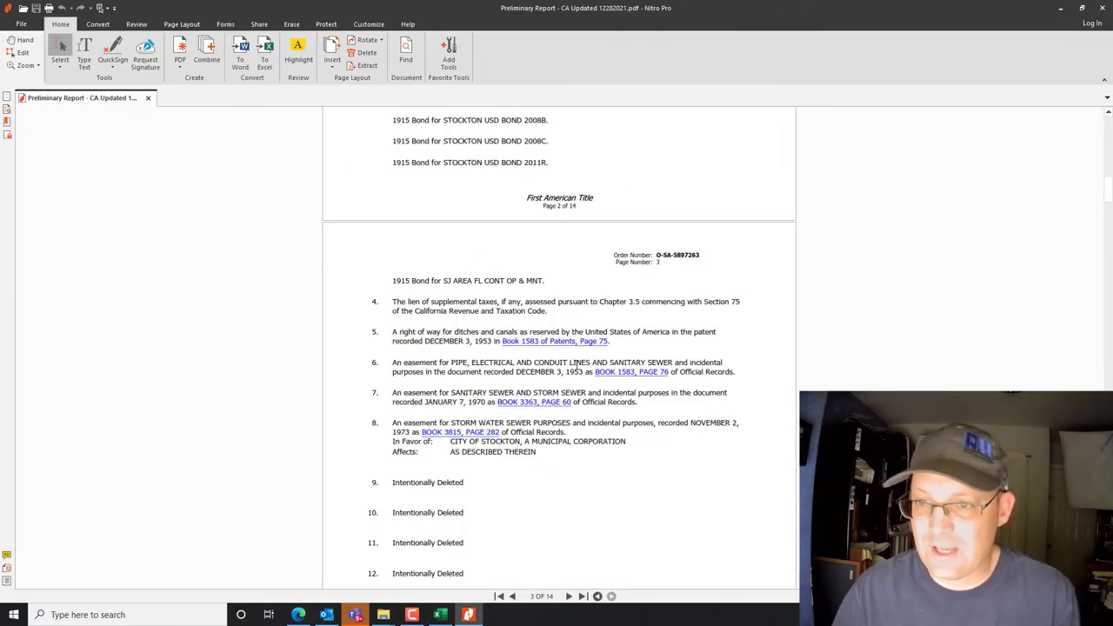
{"action": "left_click", "coordinate": [581, 344]}
{"action": "left_click", "coordinate": [491, 331]}
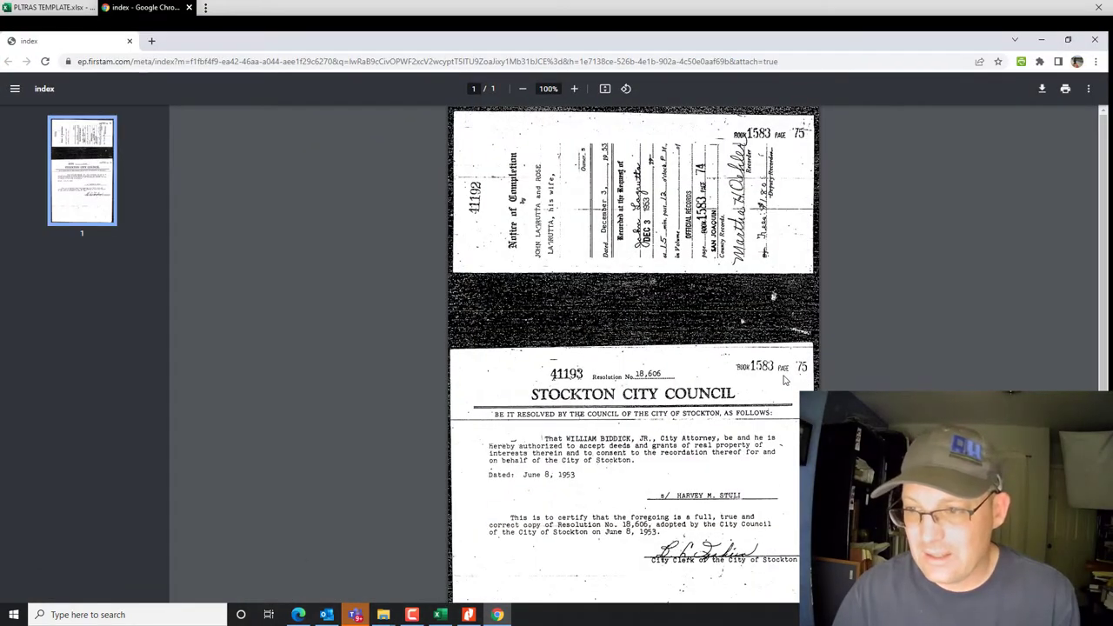
Review the Book 1583 page 75 document in Chrome, then close it and return to the report
{"action": "scroll", "coordinate": [658, 403], "scroll_direction": "down", "scroll_amount": 2}
{"action": "scroll", "coordinate": [655, 402], "scroll_direction": "up", "scroll_amount": 2}
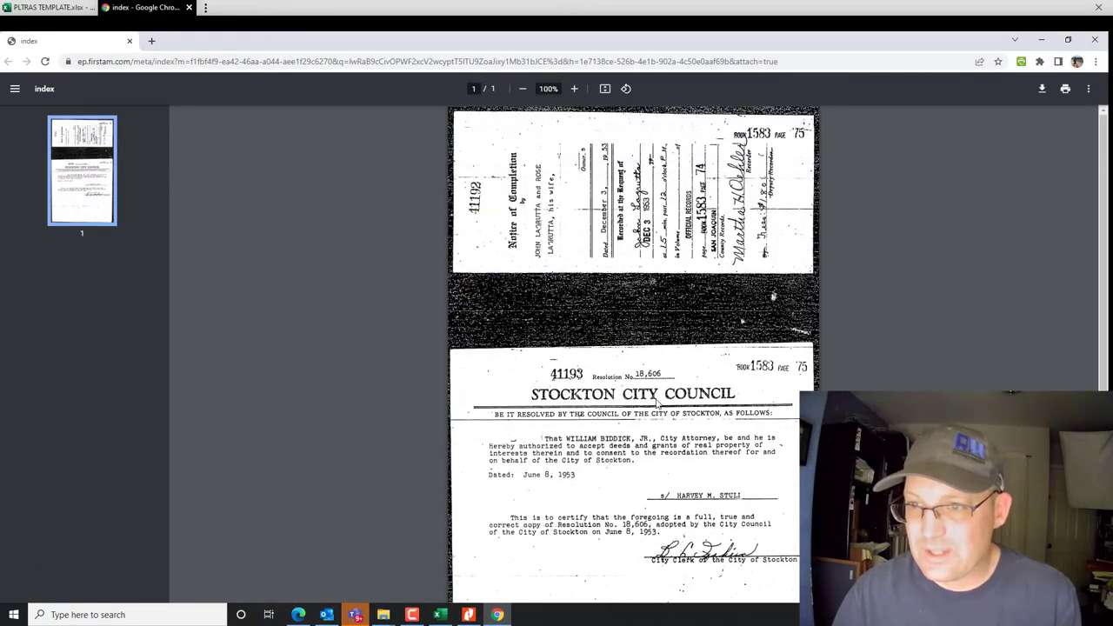
{"action": "scroll", "coordinate": [654, 405], "scroll_direction": "down", "scroll_amount": 1}
{"action": "scroll", "coordinate": [652, 404], "scroll_direction": "down", "scroll_amount": 1}
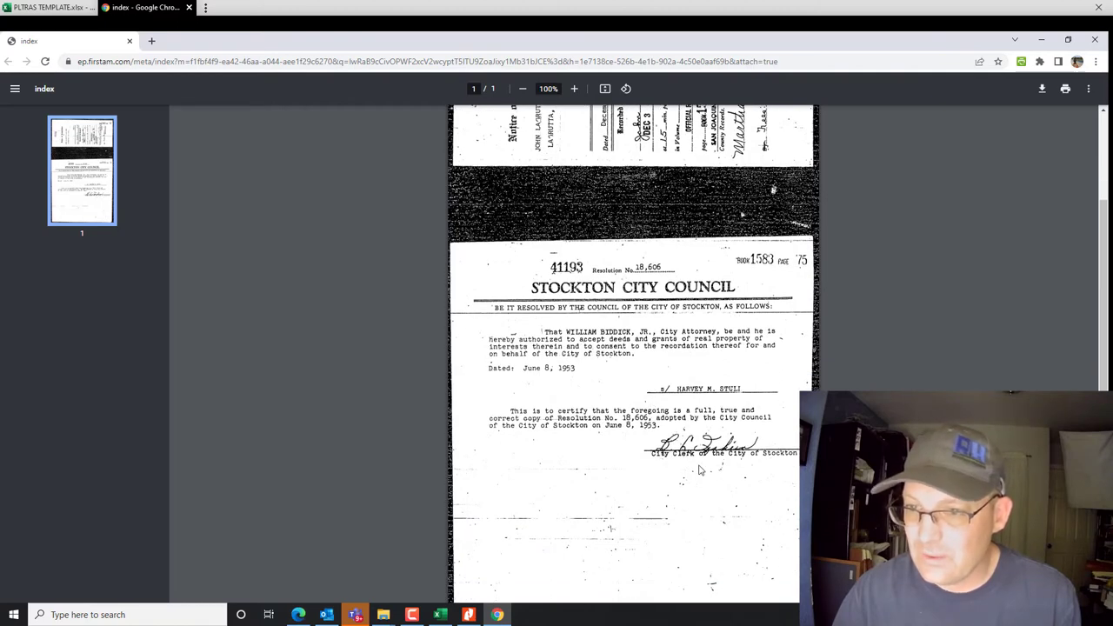
{"action": "scroll", "coordinate": [698, 469], "scroll_direction": "down", "scroll_amount": 2}
{"action": "scroll", "coordinate": [698, 468], "scroll_direction": "up", "scroll_amount": 4}
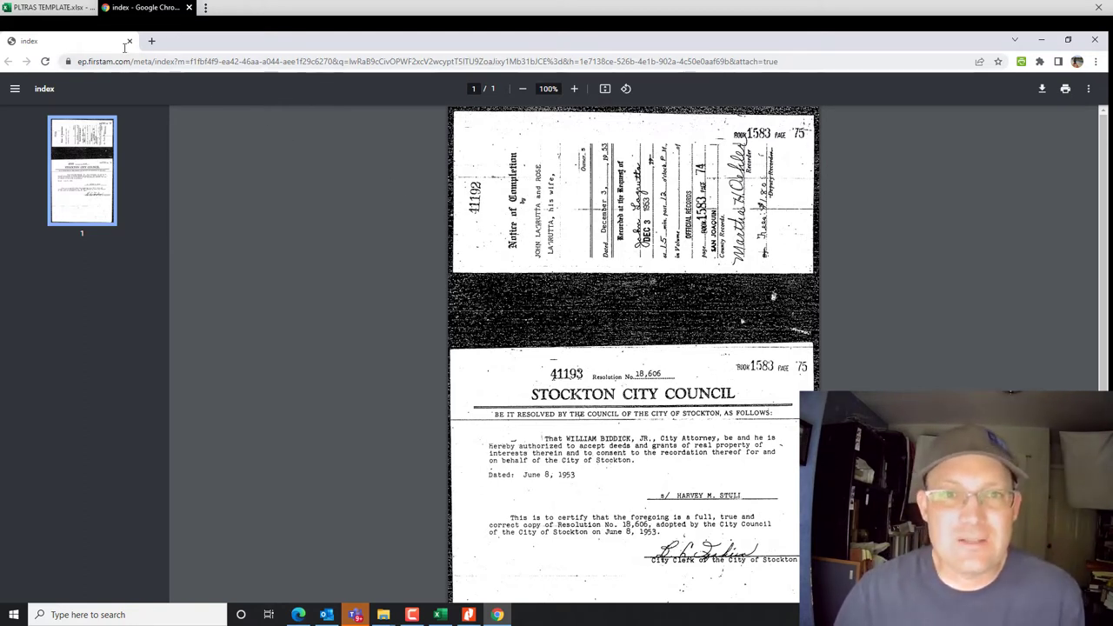
{"action": "key", "text": "ctrl+l"}
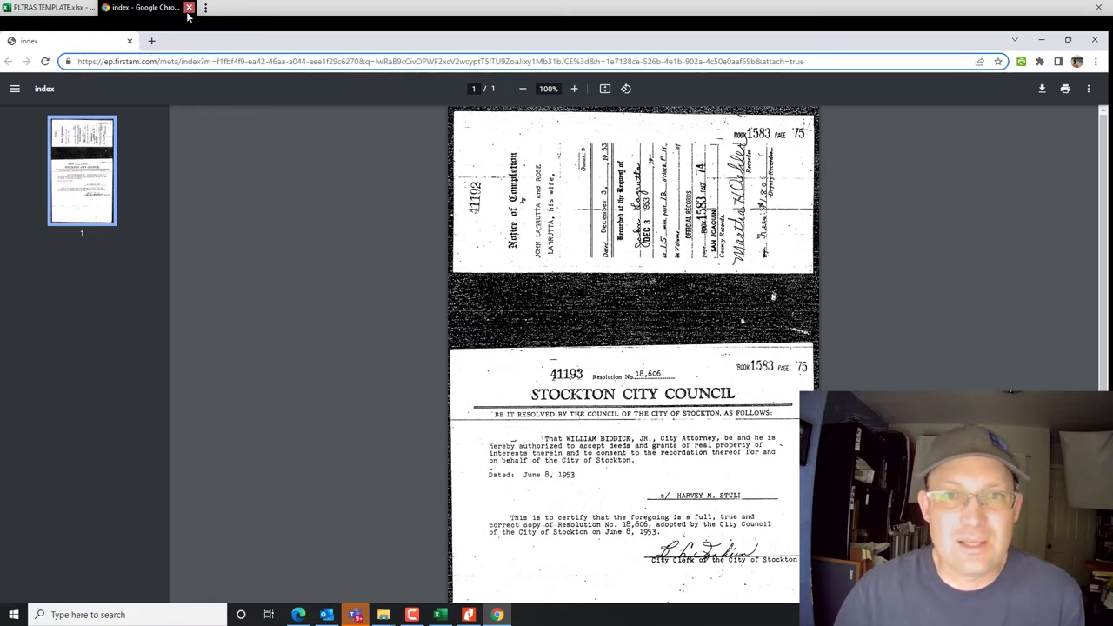
{"action": "left_click", "coordinate": [189, 8]}
{"action": "left_click", "coordinate": [468, 615]}
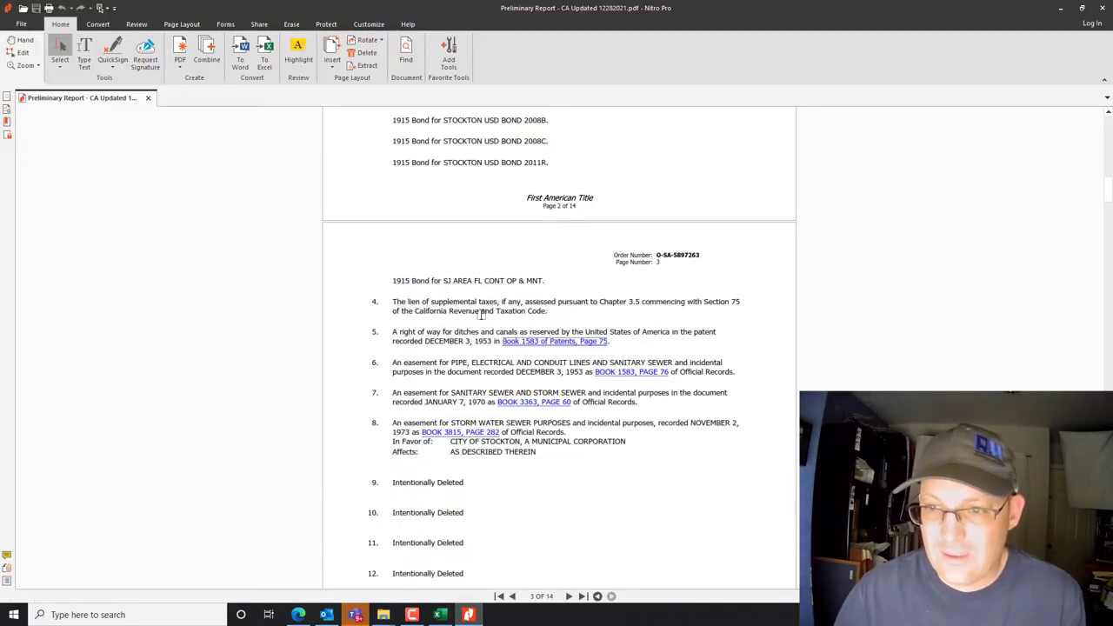
Read the Book 1583, Page 76 quitclaim deed in Chrome, then return to the PLTRAS workbook
{"action": "left_click", "coordinate": [635, 374]}
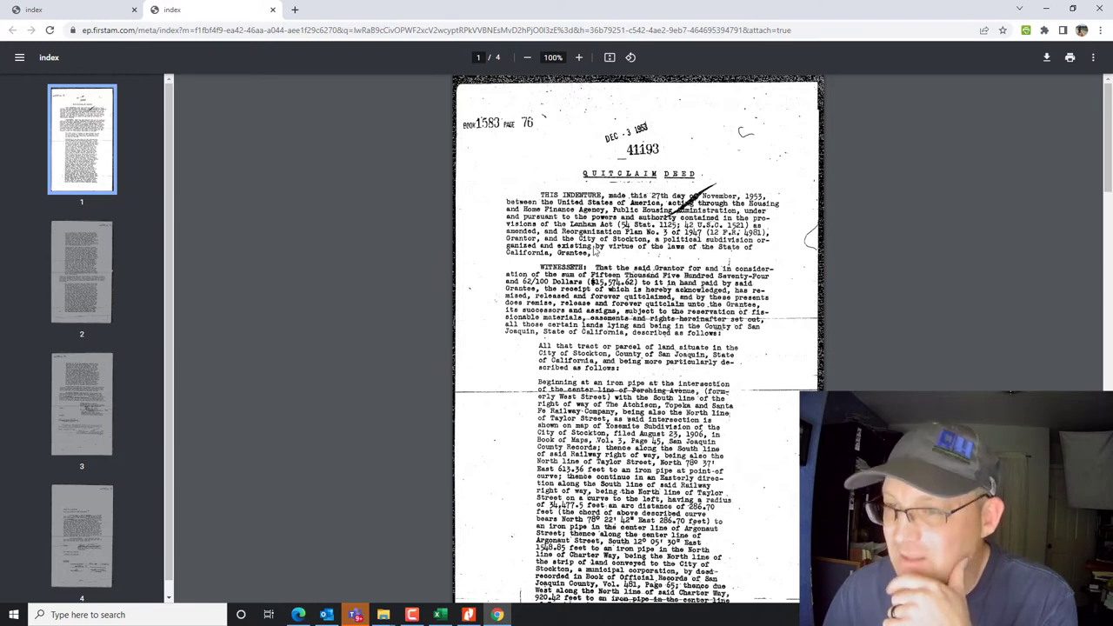
{"action": "scroll", "coordinate": [640, 423], "scroll_direction": "down", "scroll_amount": 3}
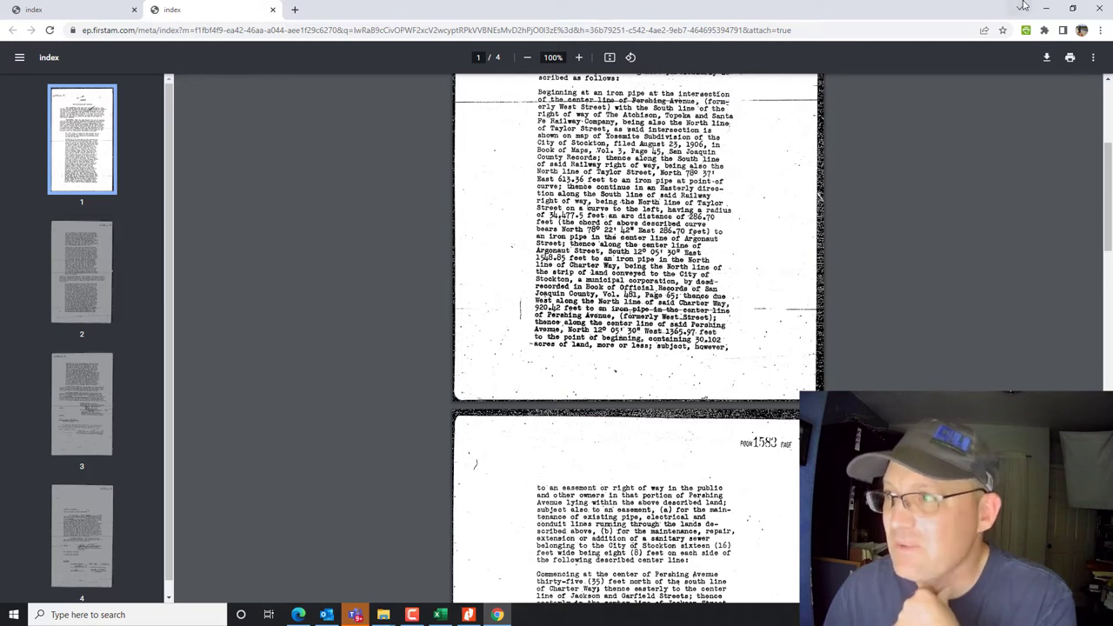
{"action": "left_click", "coordinate": [1050, 11]}
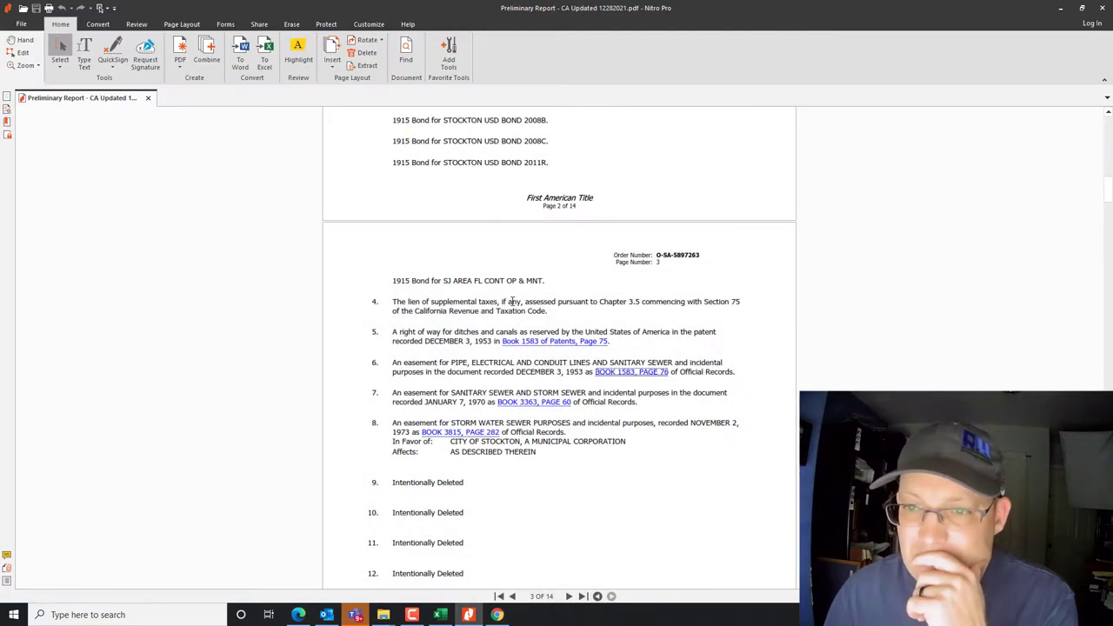
{"action": "left_click", "coordinate": [441, 614]}
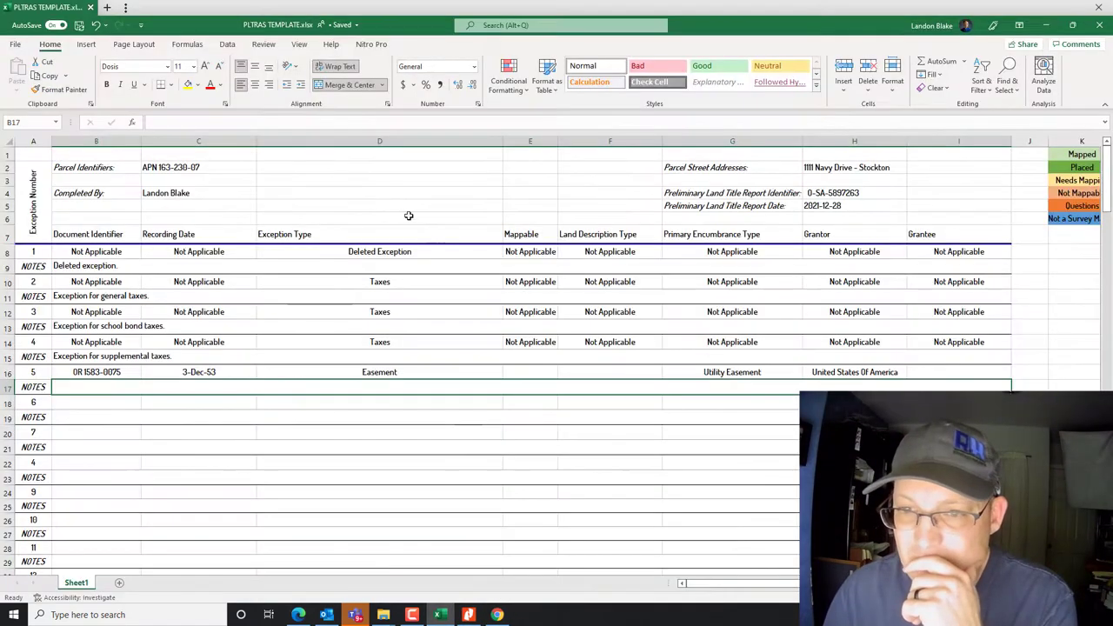
Give exception 5 grantee City of Stockton, land description Metes and Bounds, and Mappable Yes
{"action": "left_click", "coordinate": [189, 417]}
{"action": "left_click", "coordinate": [462, 401]}
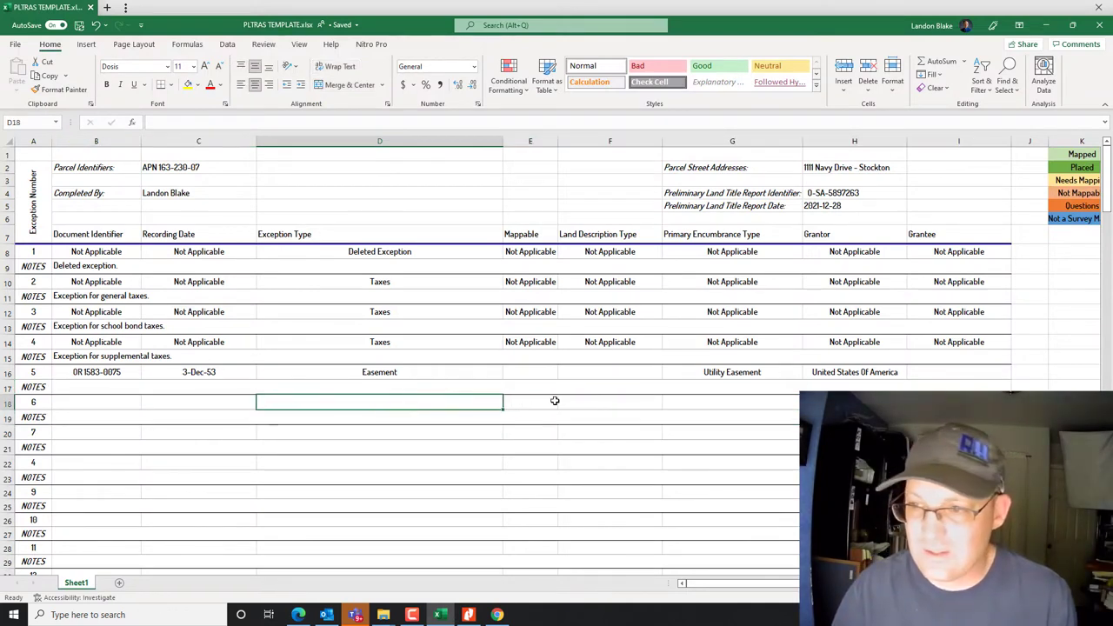
{"action": "left_click", "coordinate": [945, 371]}
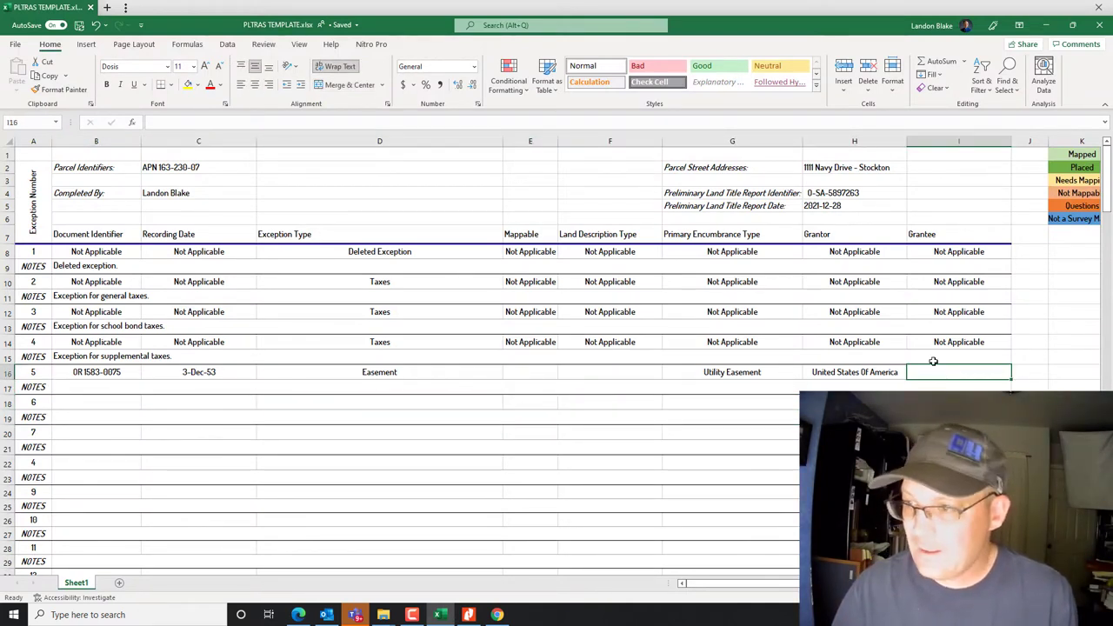
{"action": "type", "text": "City of Stockton"}
{"action": "left_click", "coordinate": [602, 377]}
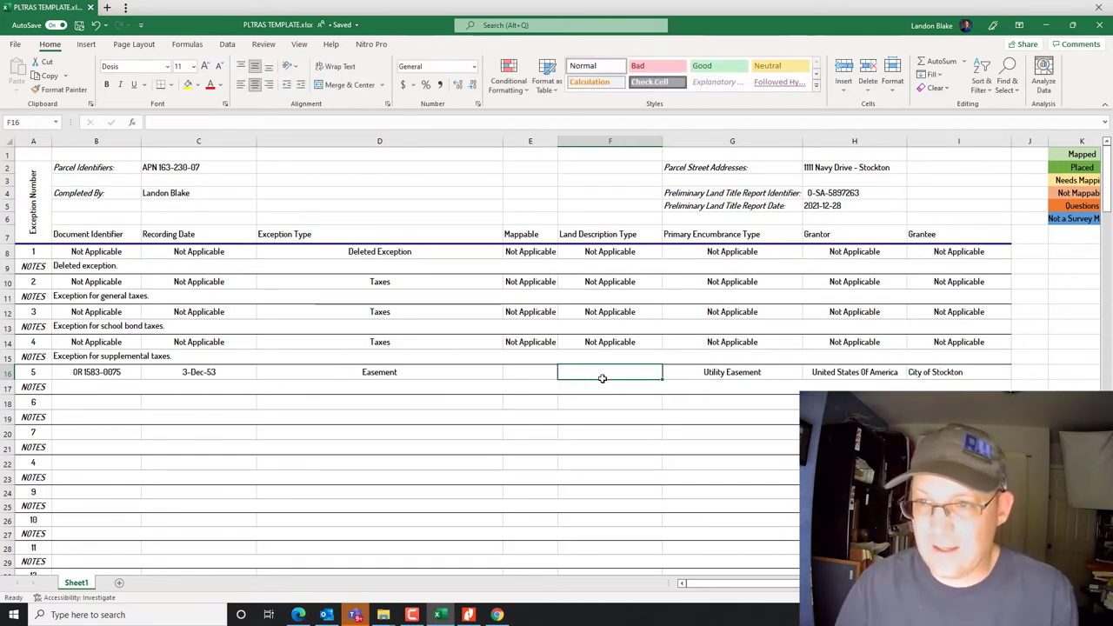
{"action": "type", "text": "Metes and B"}
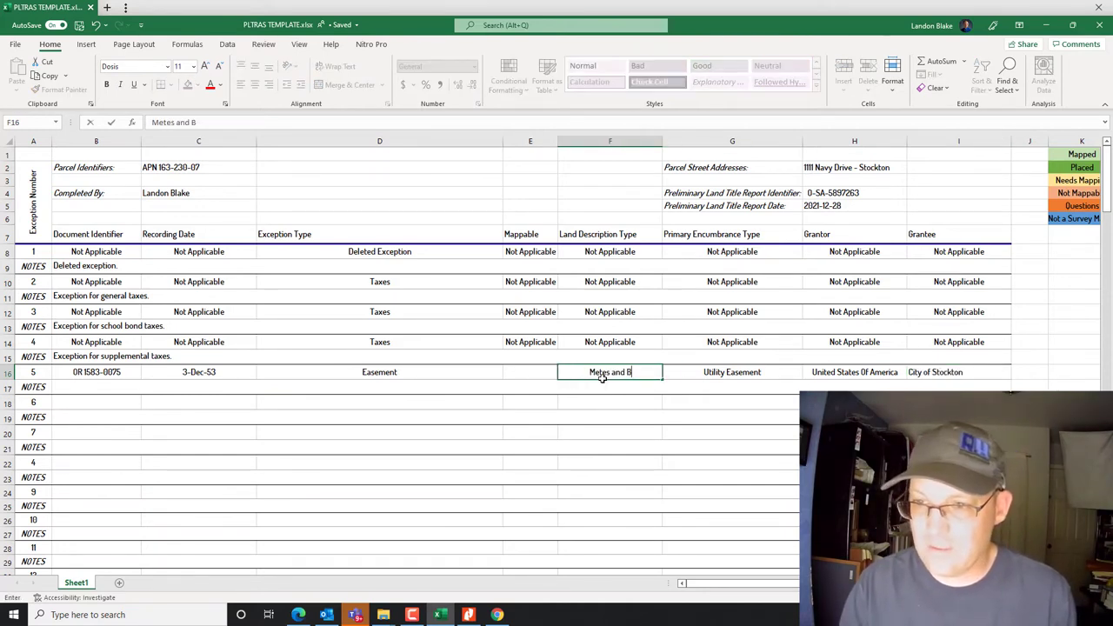
{"action": "type", "text": "ounds"}
{"action": "key", "text": "Return"}
{"action": "left_click", "coordinate": [527, 372]}
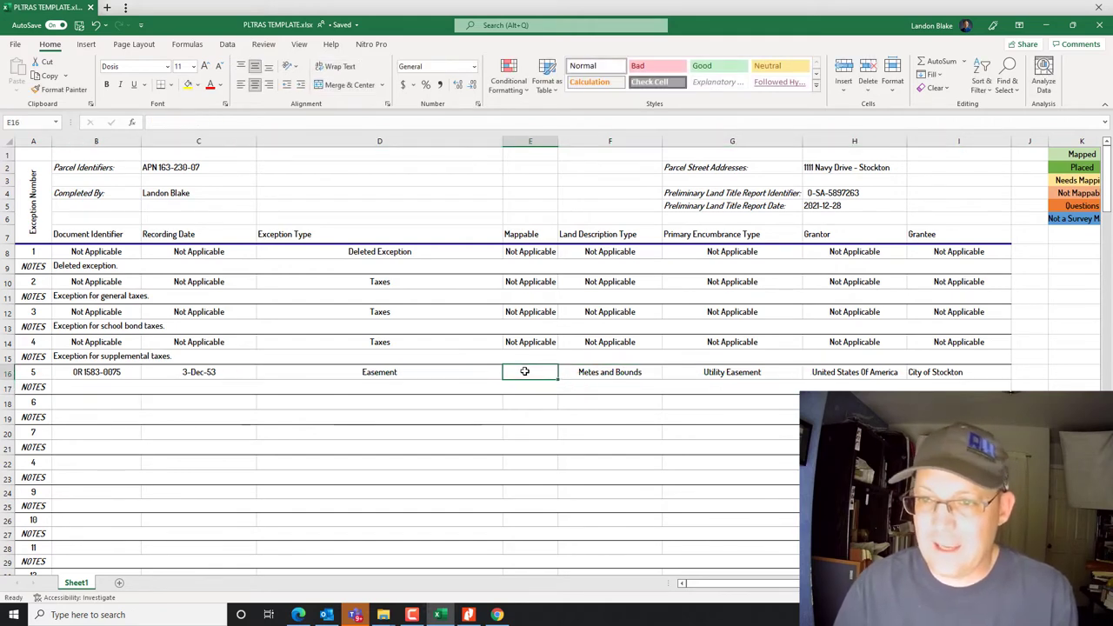
{"action": "key", "text": "Return"}
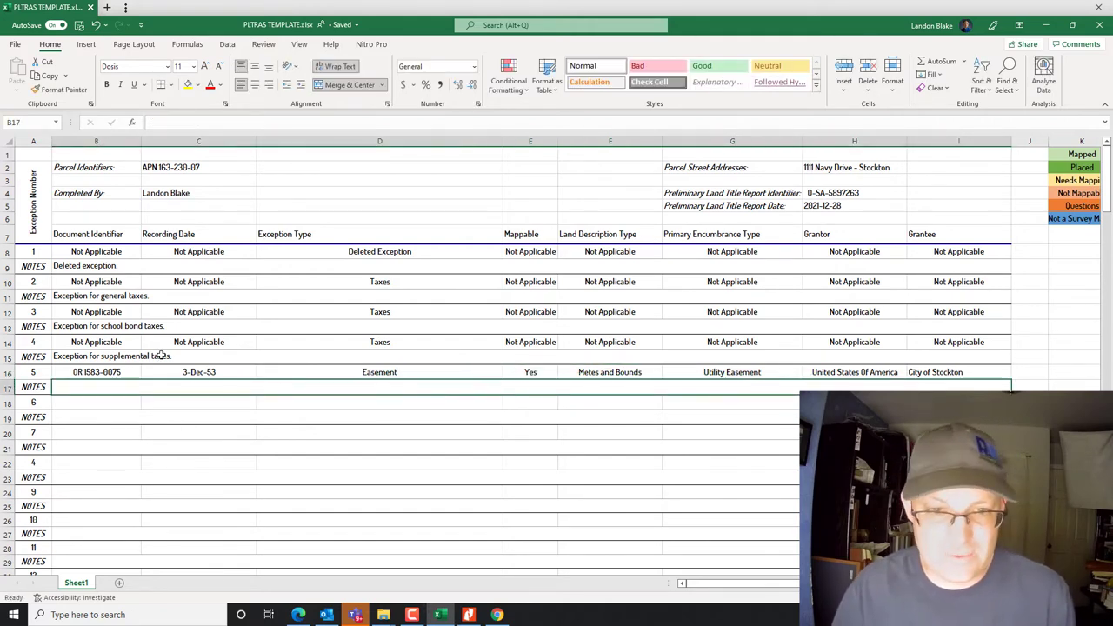
{"action": "left_click", "coordinate": [189, 373]}
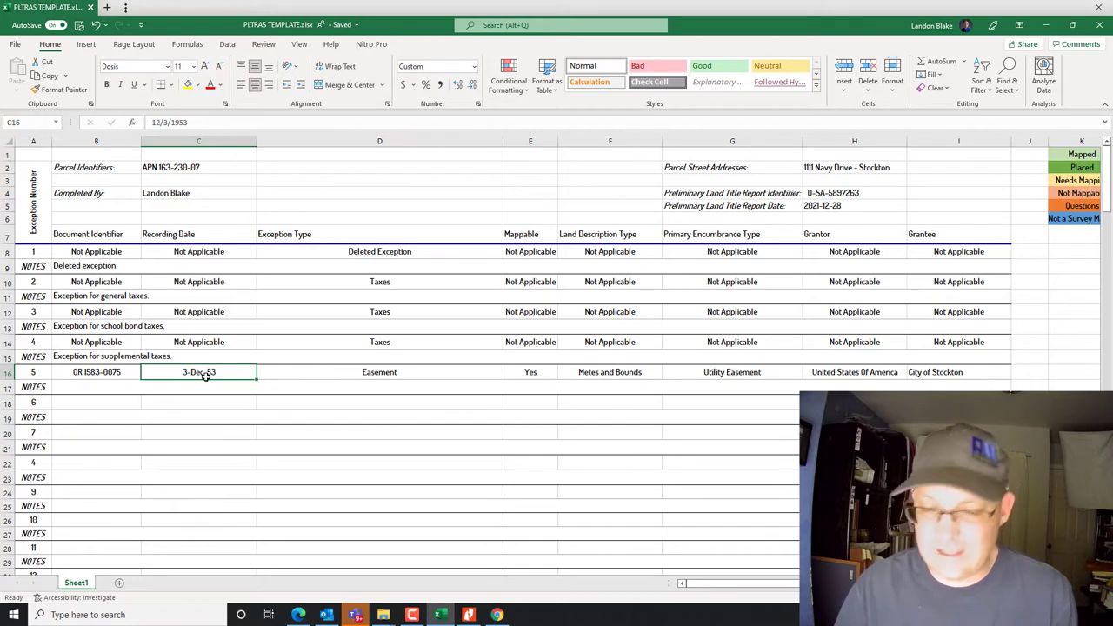
Apply an English (United Kingdom) date format to C16 so it shows 1953-12-03
{"action": "right_click", "coordinate": [205, 373]}
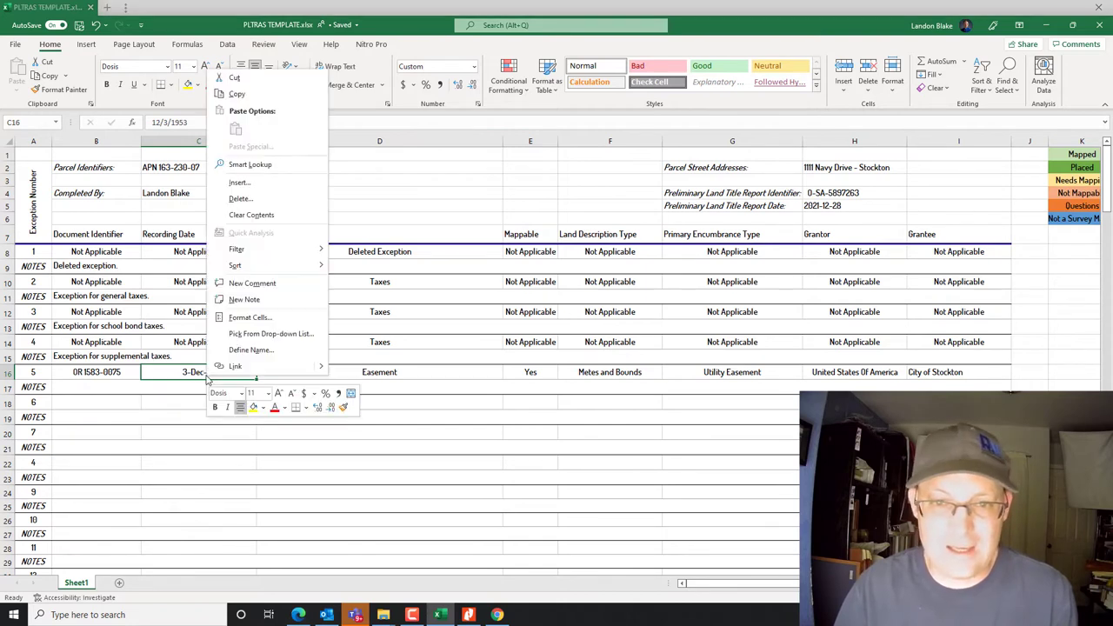
{"action": "left_click", "coordinate": [259, 318]}
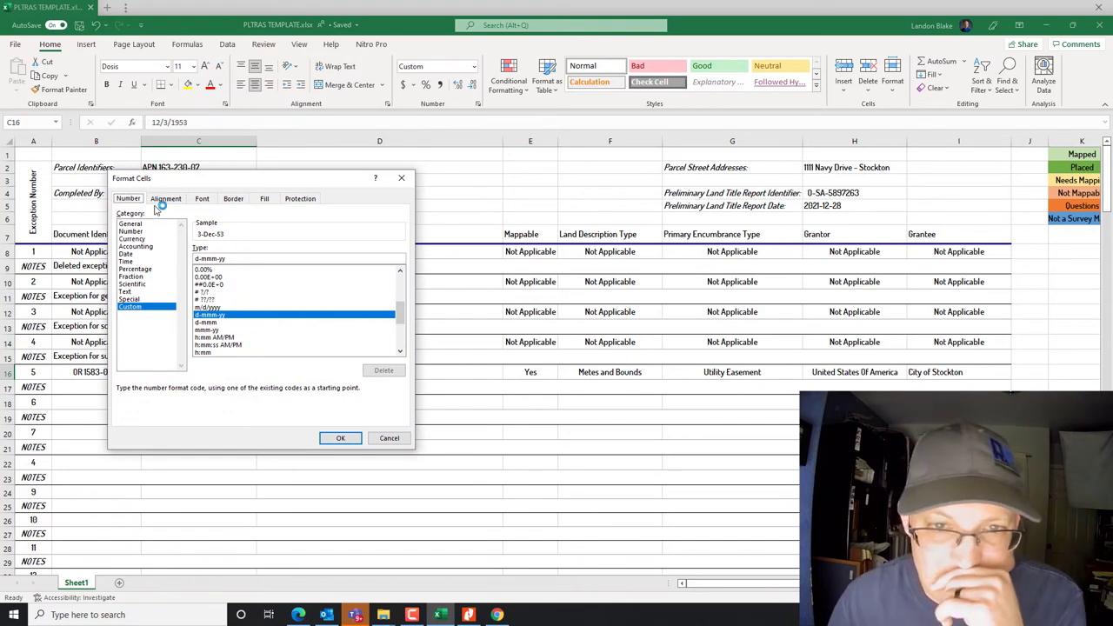
{"action": "scroll", "coordinate": [285, 339], "scroll_direction": "down", "scroll_amount": 4}
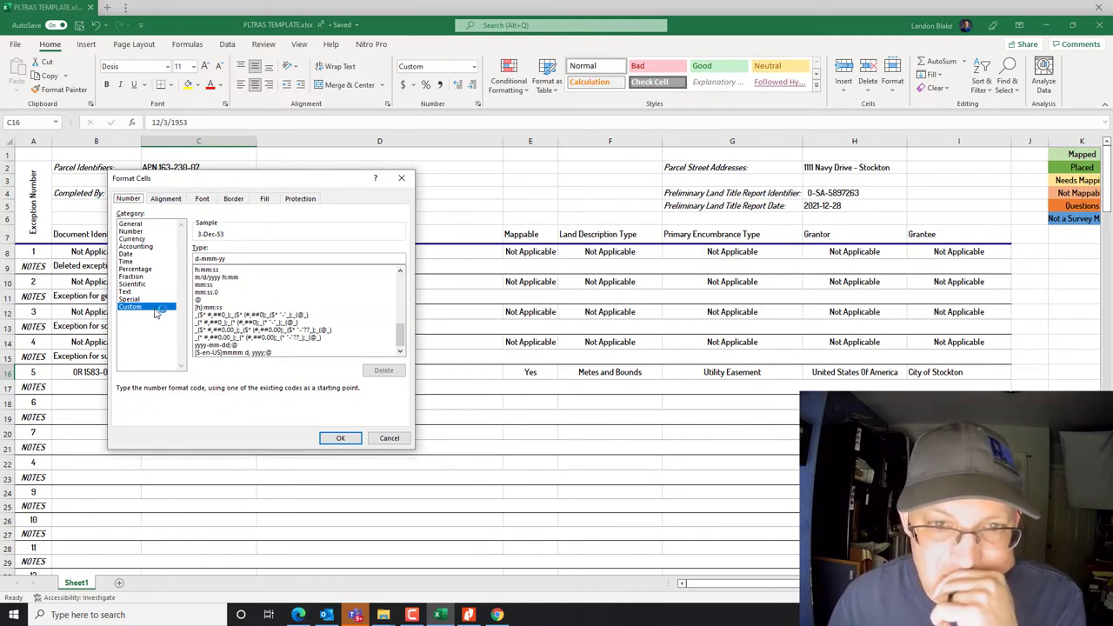
{"action": "left_click", "coordinate": [129, 254]}
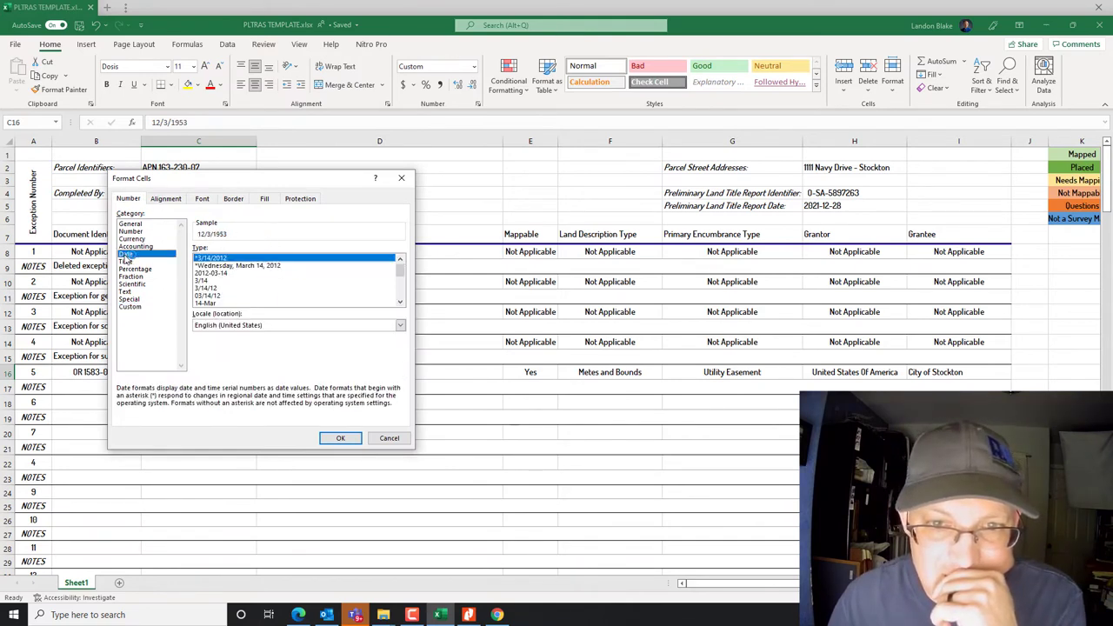
{"action": "left_click", "coordinate": [238, 324]}
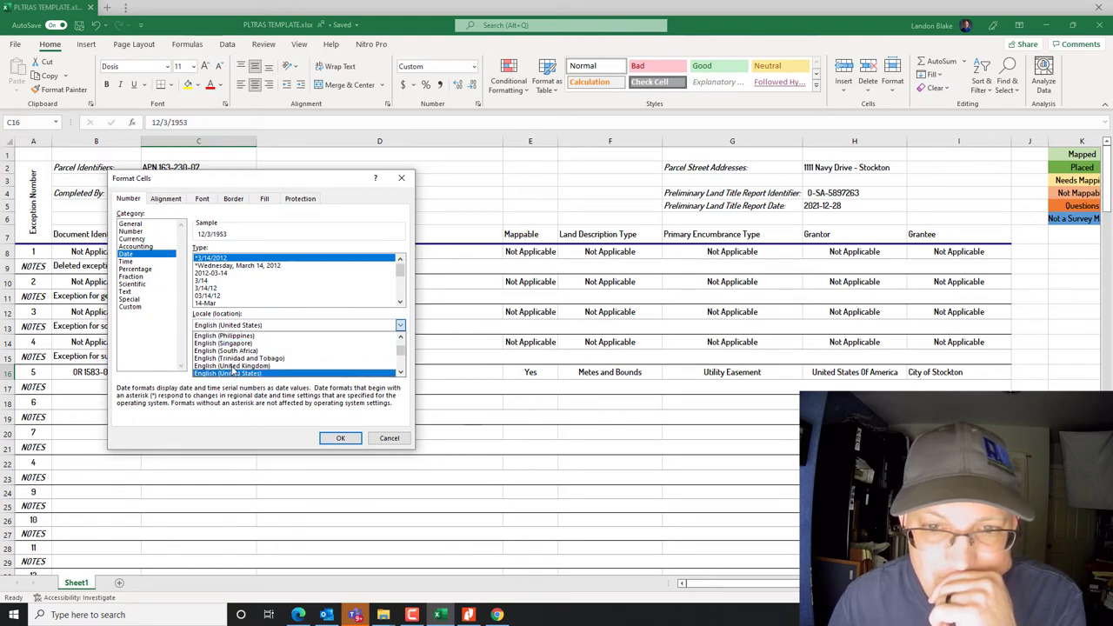
{"action": "left_click", "coordinate": [232, 366]}
{"action": "left_click", "coordinate": [215, 296]}
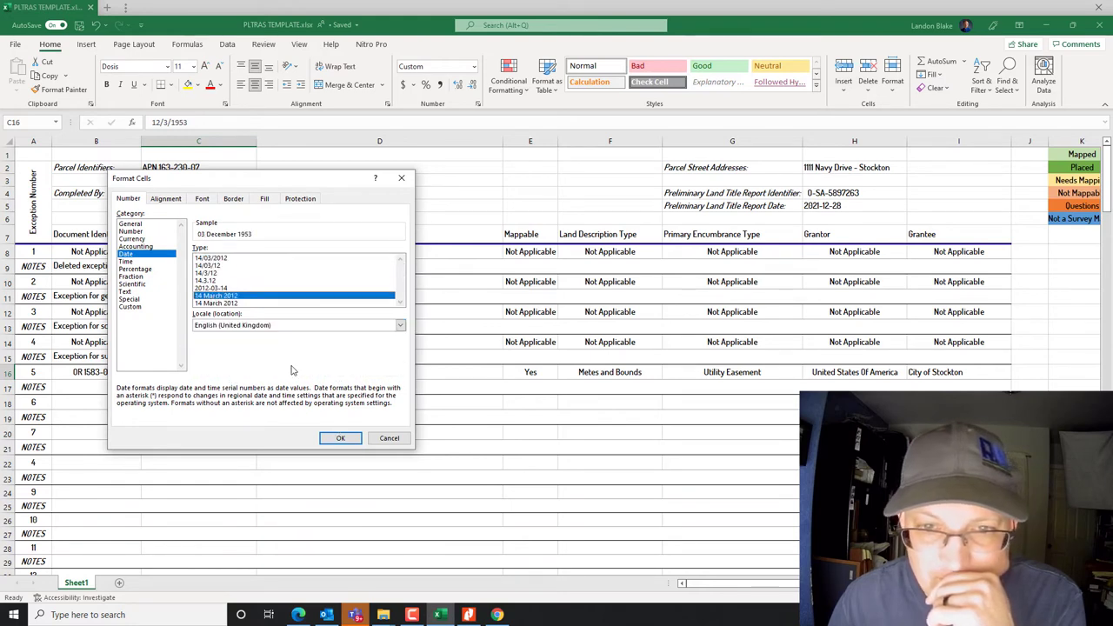
{"action": "left_click", "coordinate": [338, 437]}
{"action": "left_click", "coordinate": [246, 443]}
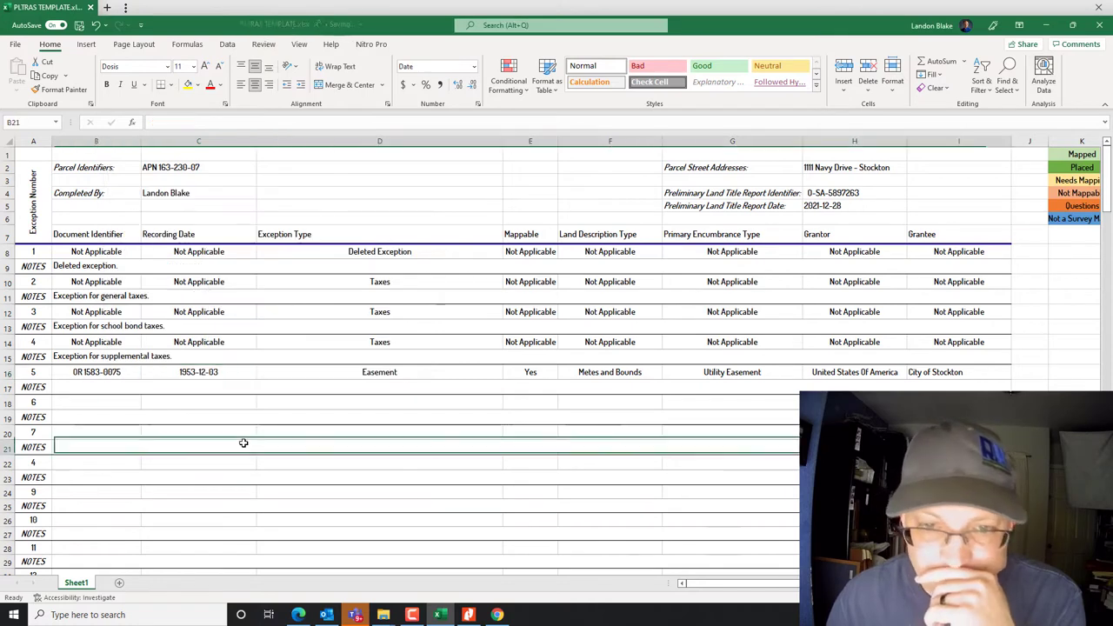
Note 'Easement reservation for ditches and canals.' in B17, then bring the Nitro Pro report forward
{"action": "left_click", "coordinate": [93, 386]}
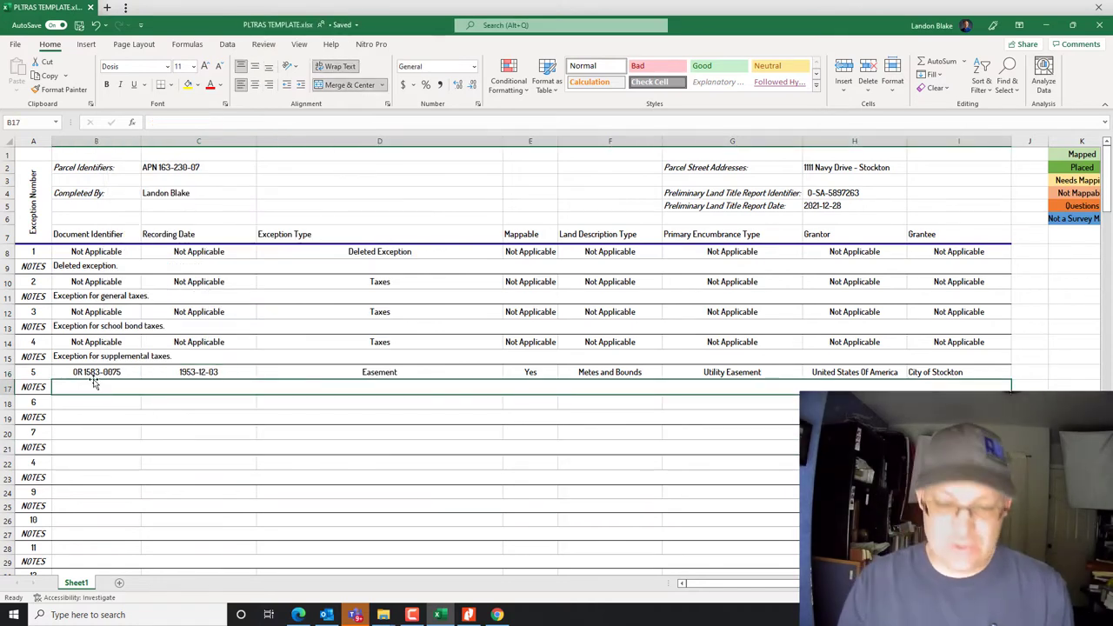
{"action": "type", "text": "Easement"}
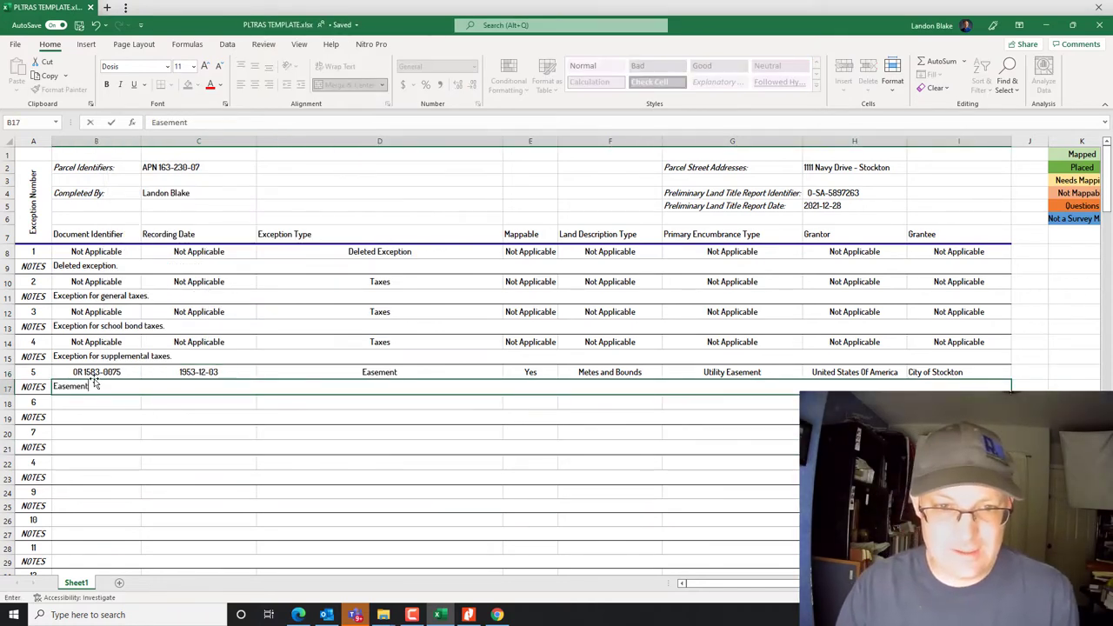
{"action": "key", "text": "BackSpace"}
{"action": "key", "text": "BackSpace"}
{"action": "key", "text": "BackSpace"}
{"action": "key", "text": "BackSpace"}
{"action": "key", "text": "BackSpace"}
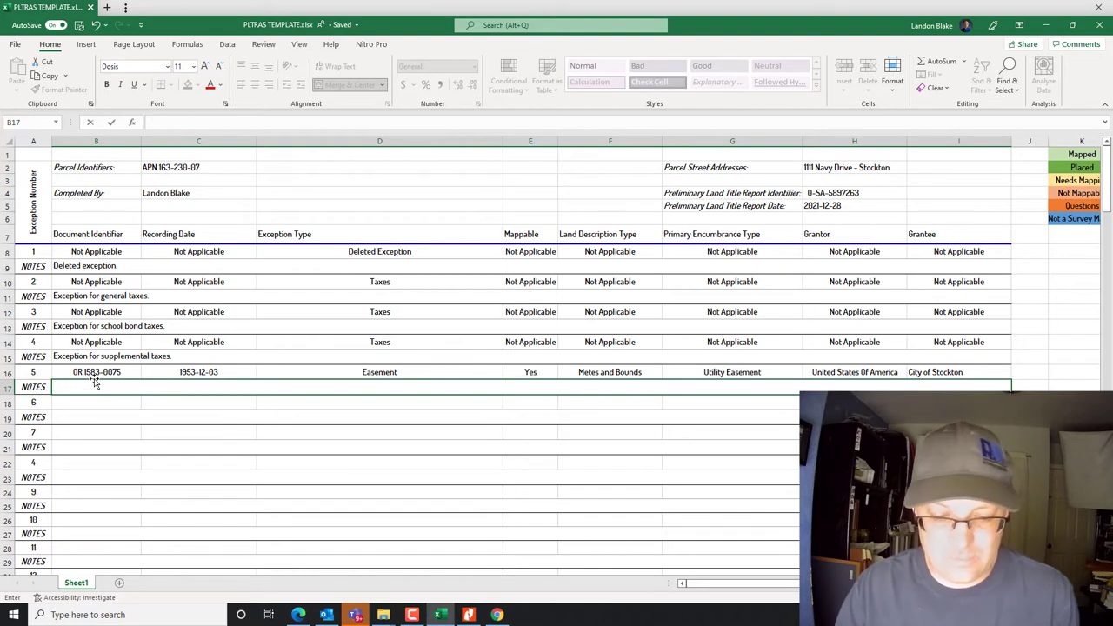
{"action": "type", "text": "sement "}
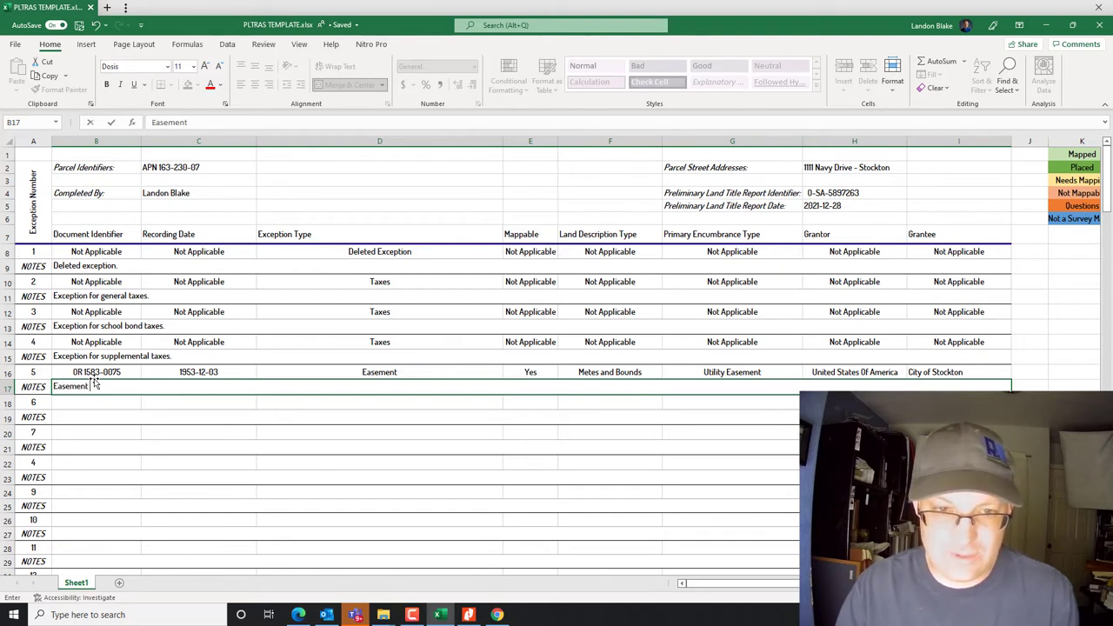
{"action": "type", "text": "reservation for ditches and"}
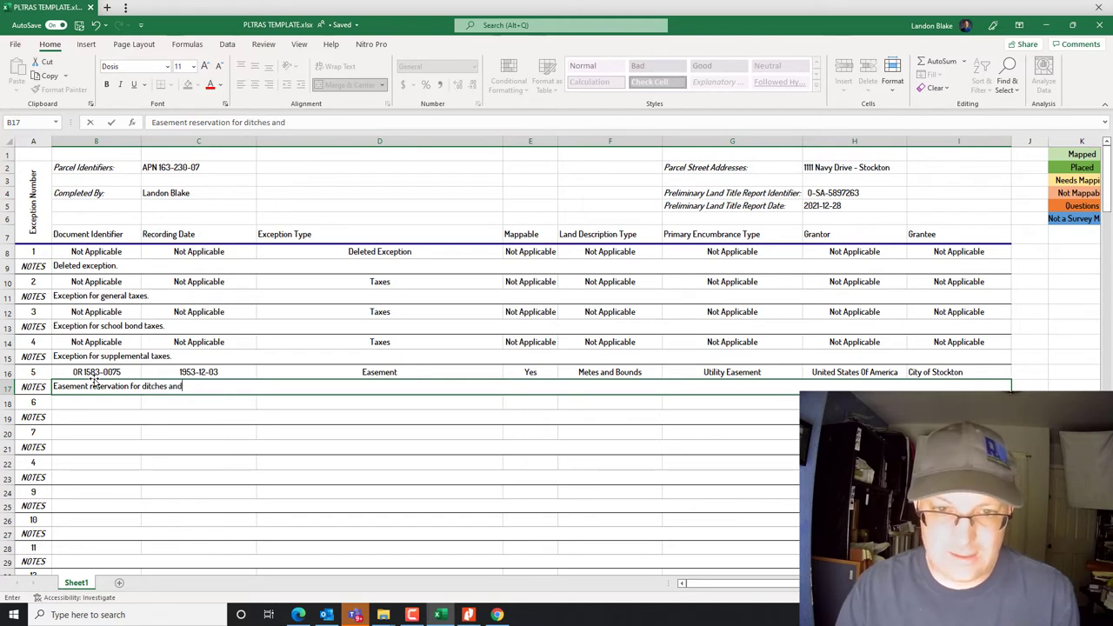
{"action": "type", "text": " canals."}
{"action": "key", "text": "Return"}
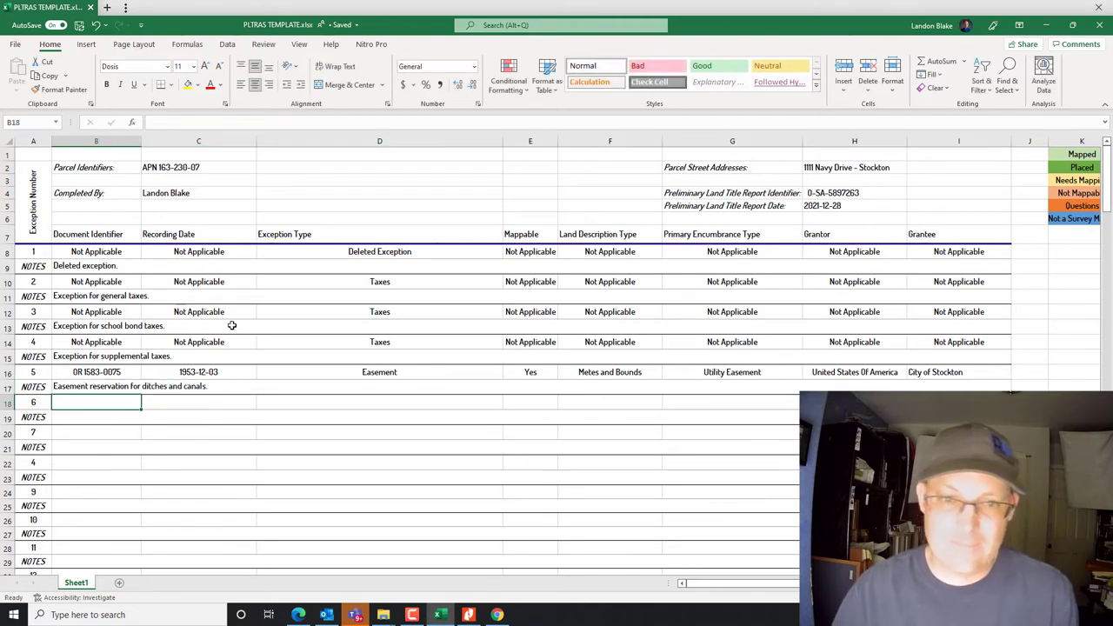
{"action": "left_click", "coordinate": [469, 614]}
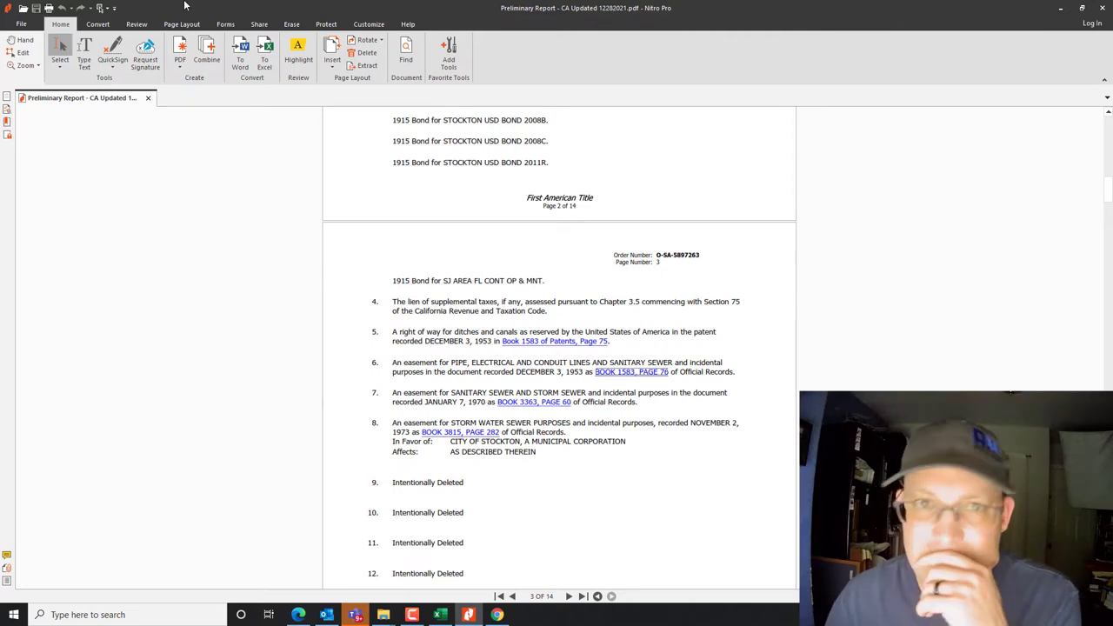
{"action": "left_click", "coordinate": [469, 614]}
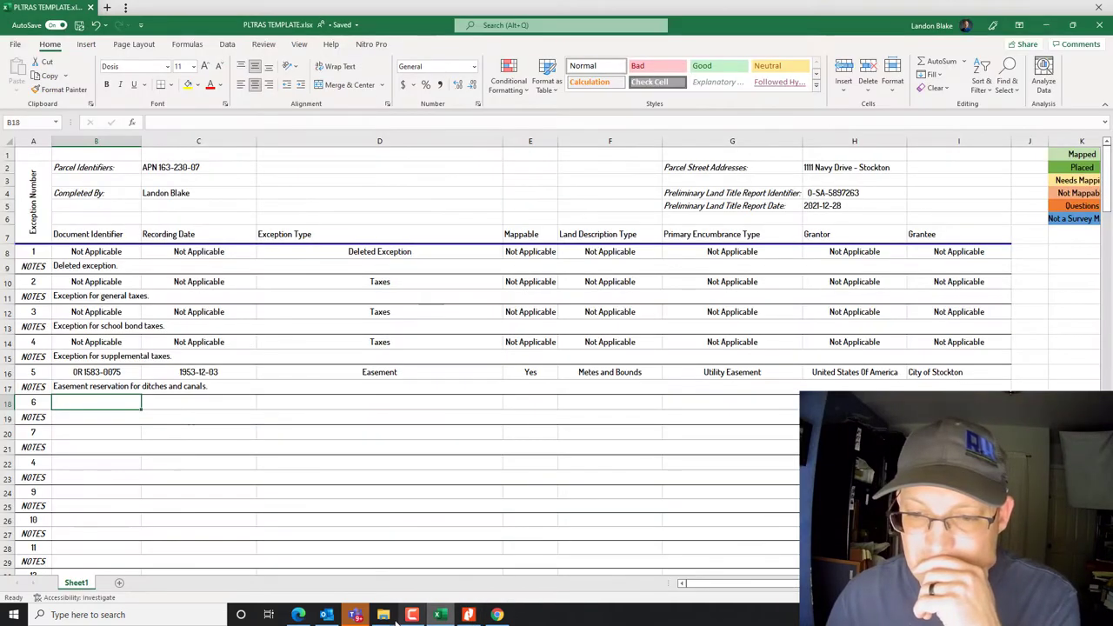
{"action": "mouse_move", "coordinate": [385, 617]}
{"action": "left_click", "coordinate": [373, 561]}
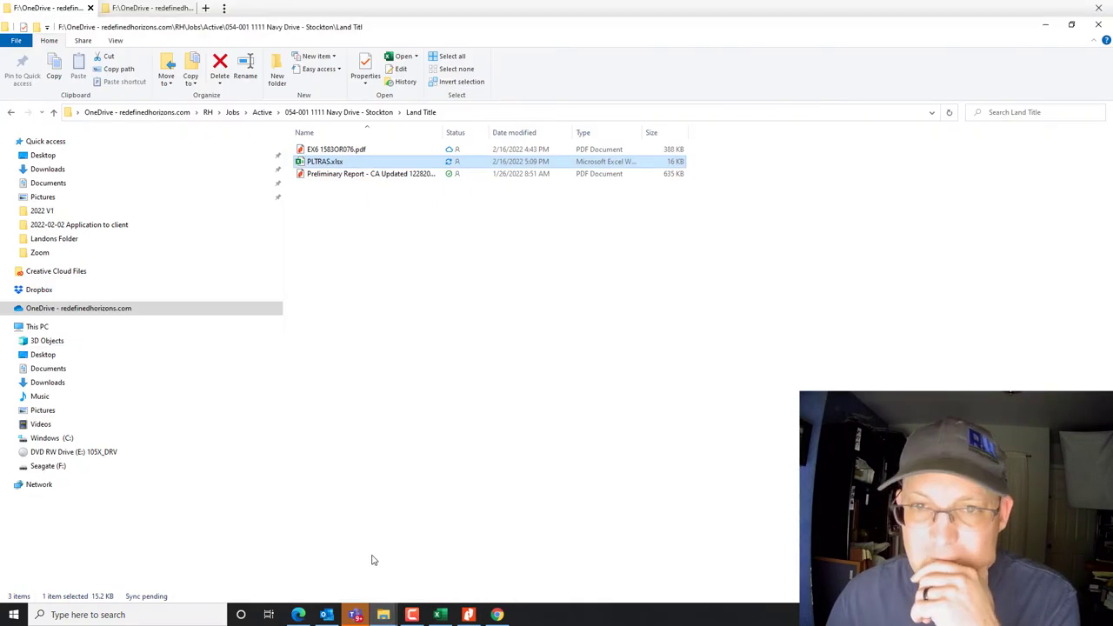
{"action": "left_click", "coordinate": [150, 11]}
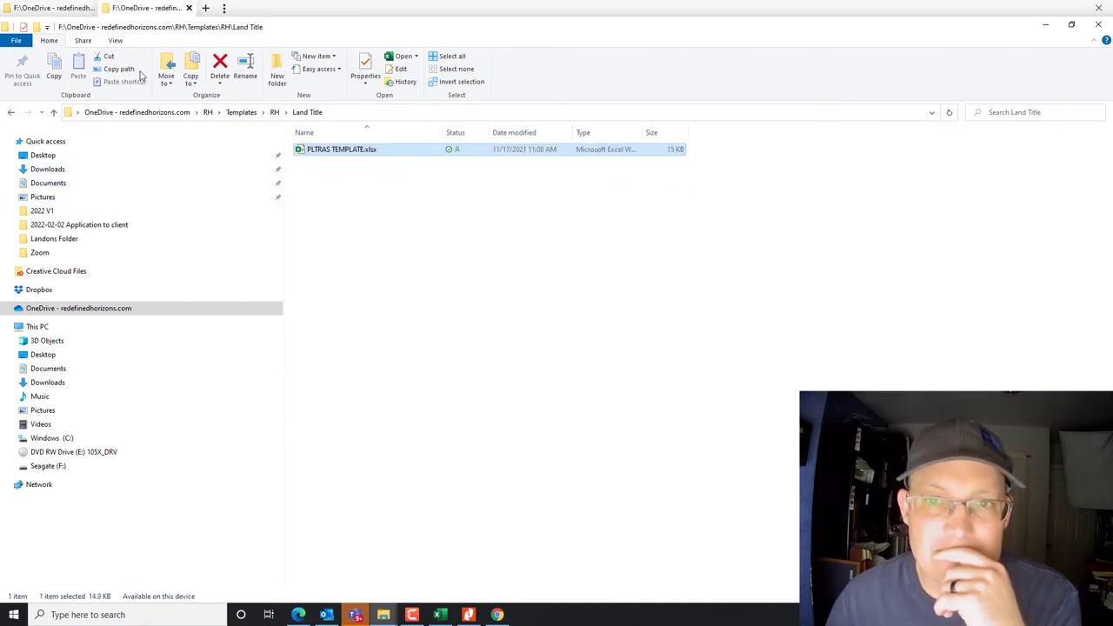
{"action": "left_click", "coordinate": [61, 169]}
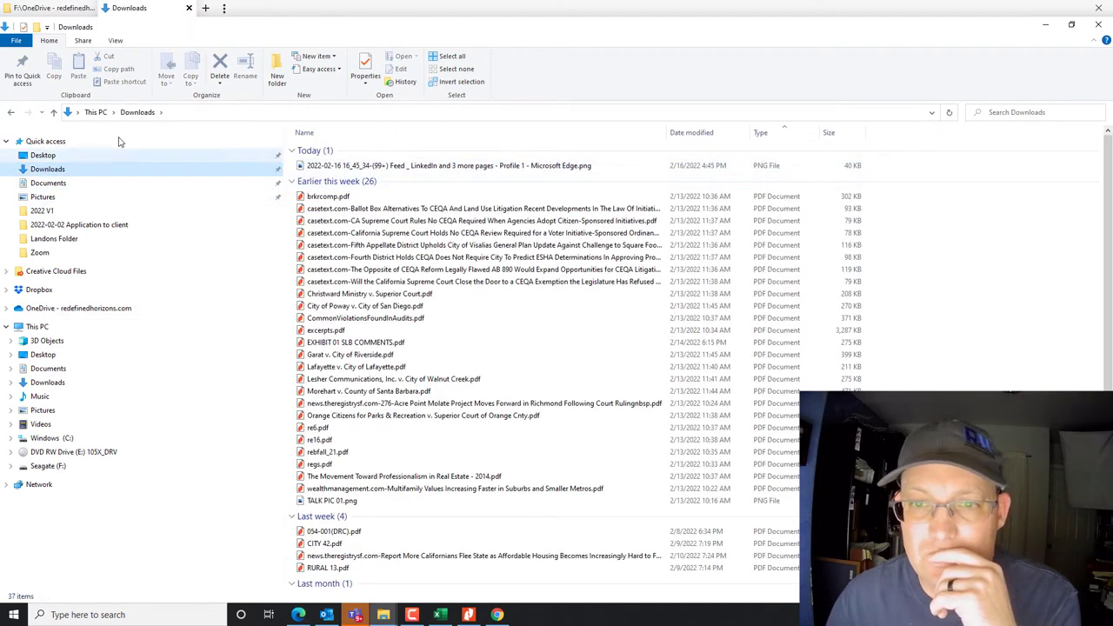
{"action": "left_click", "coordinate": [1046, 27]}
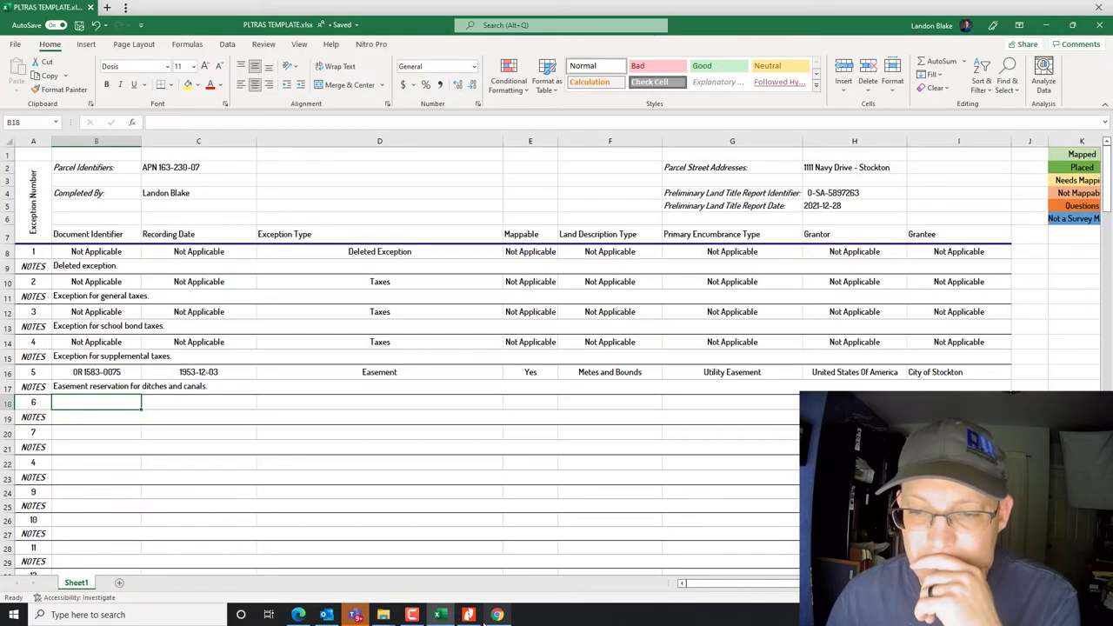
{"action": "left_click", "coordinate": [468, 614]}
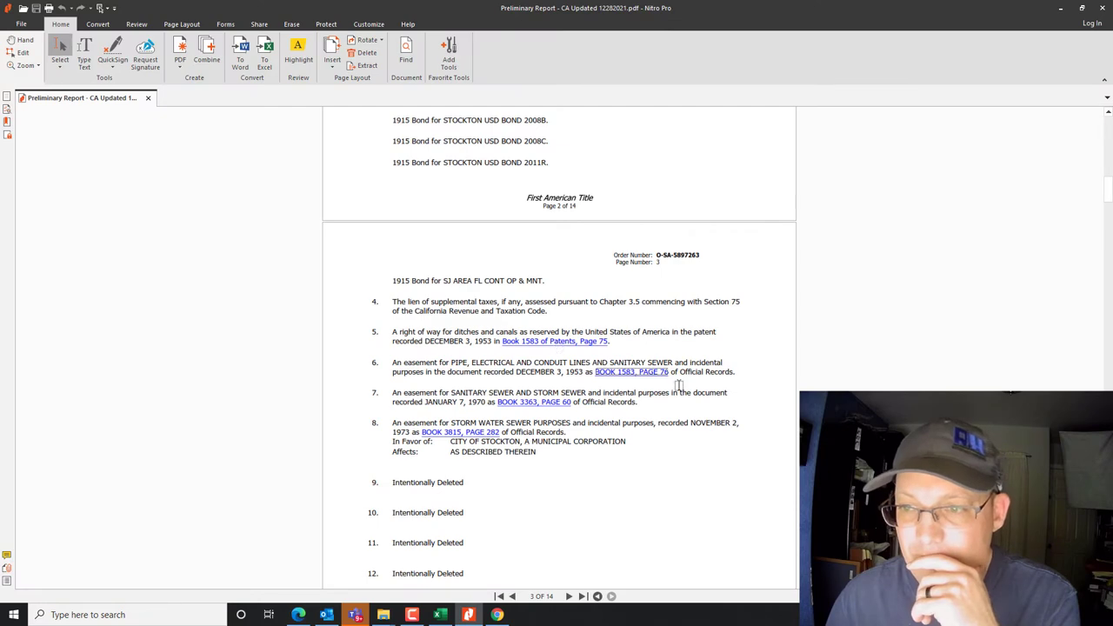
{"action": "left_click", "coordinate": [653, 376]}
{"action": "left_click", "coordinate": [653, 376]}
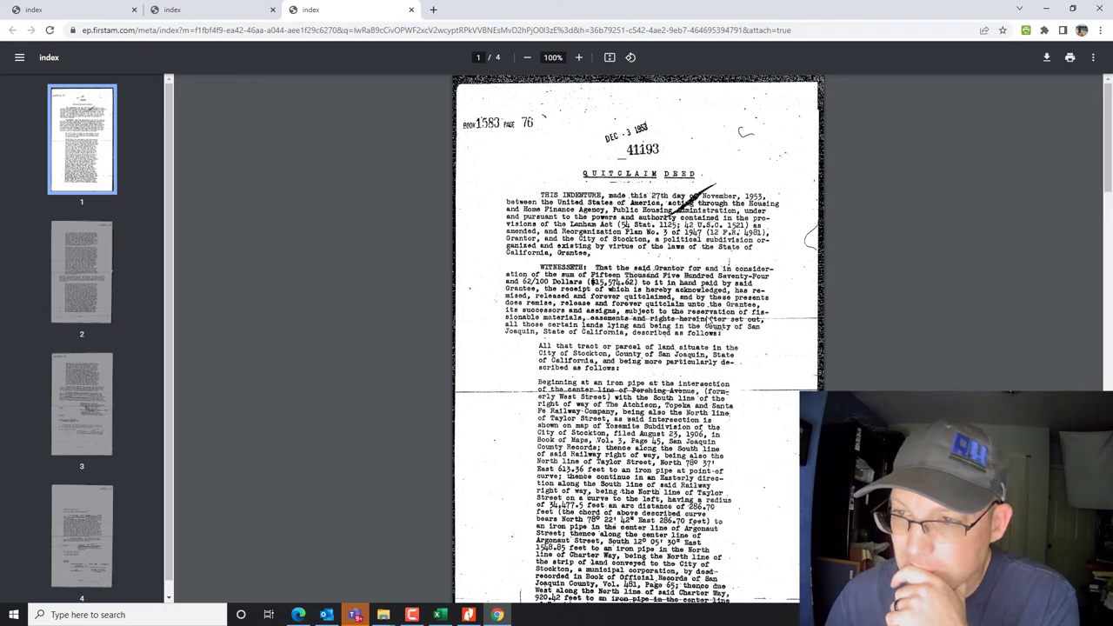
{"action": "scroll", "coordinate": [710, 325], "scroll_direction": "down", "scroll_amount": 2}
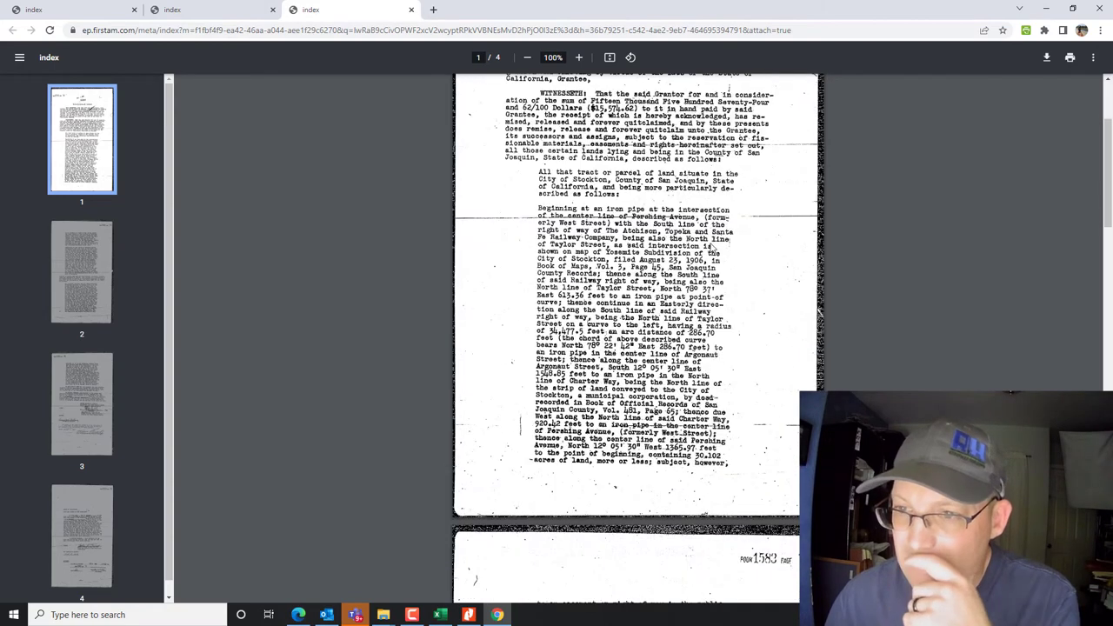
{"action": "scroll", "coordinate": [605, 353], "scroll_direction": "down", "scroll_amount": 3}
{"action": "scroll", "coordinate": [636, 328], "scroll_direction": "down", "scroll_amount": 2}
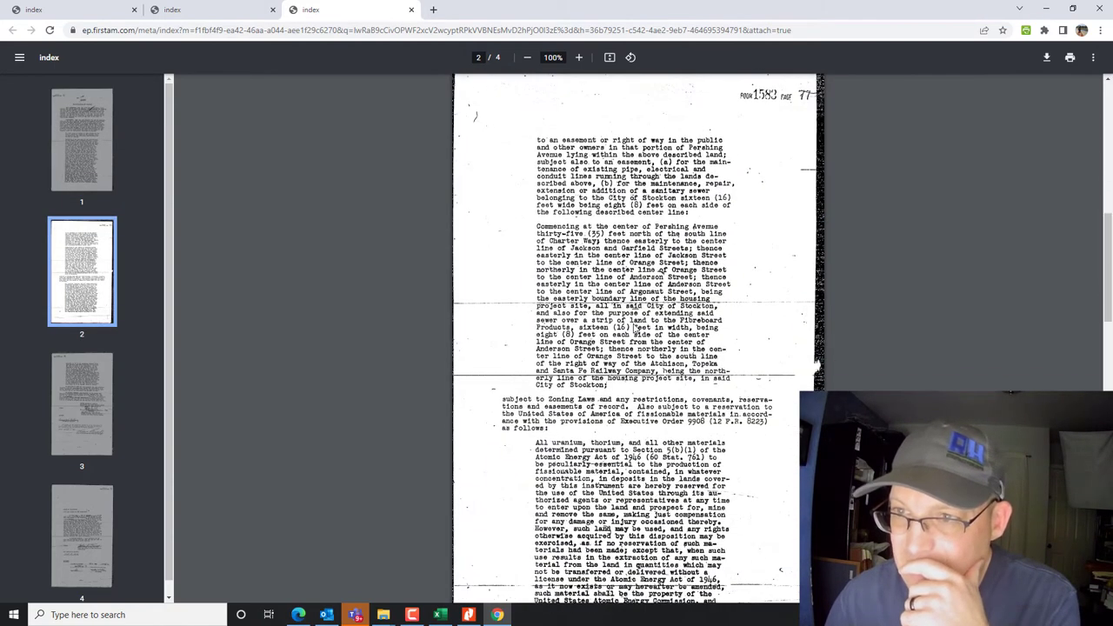
{"action": "scroll", "coordinate": [659, 241], "scroll_direction": "up", "scroll_amount": 1}
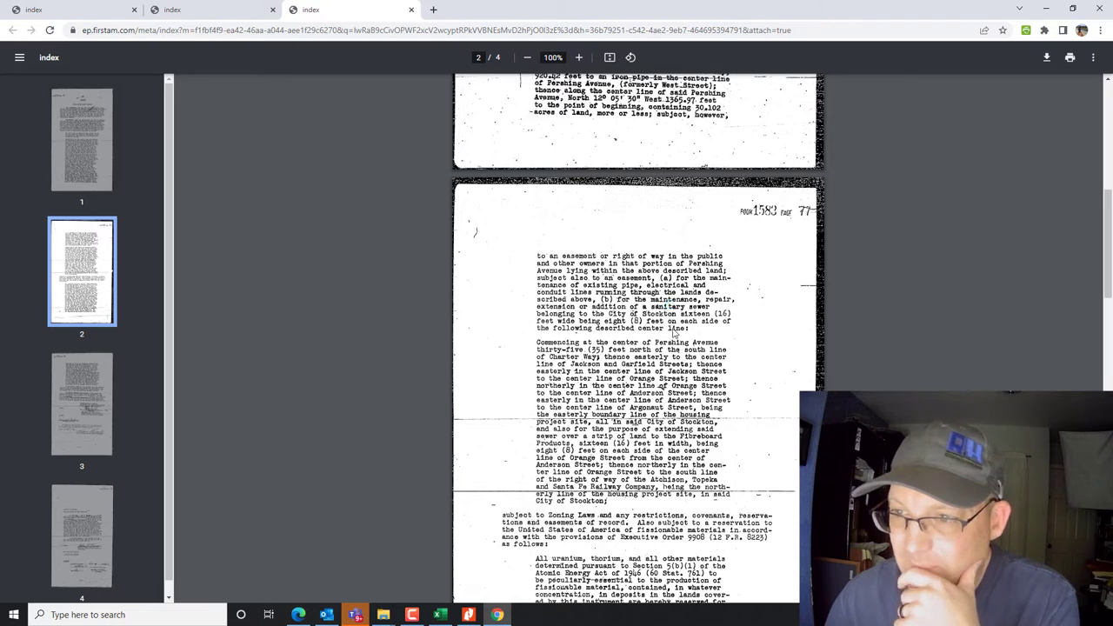
{"action": "scroll", "coordinate": [700, 300], "scroll_direction": "down", "scroll_amount": 1}
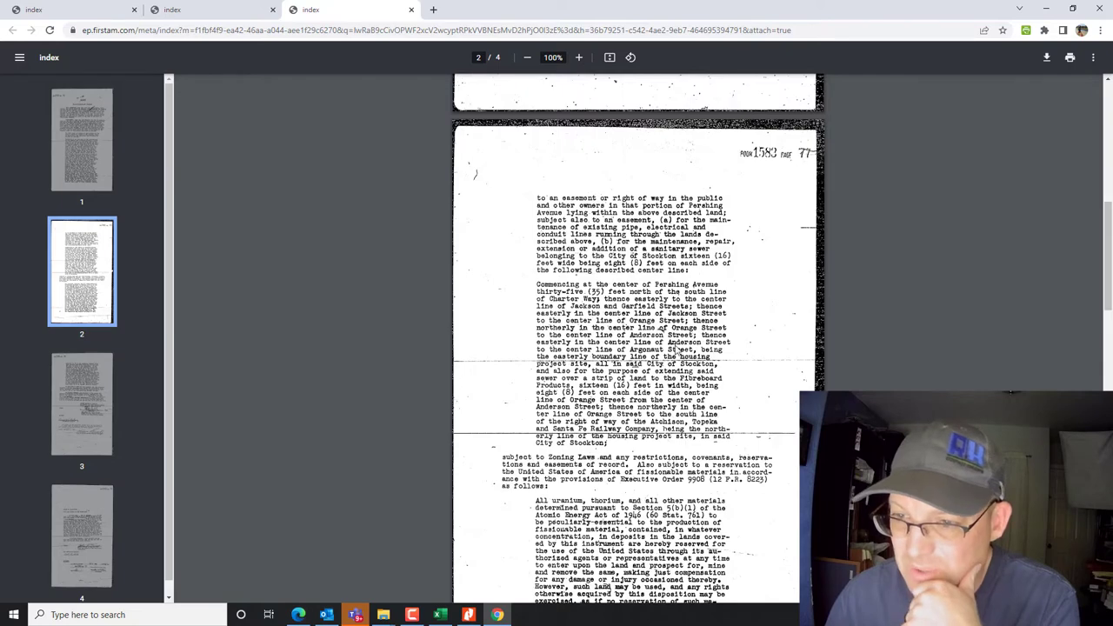
{"action": "scroll", "coordinate": [674, 335], "scroll_direction": "down", "scroll_amount": 5}
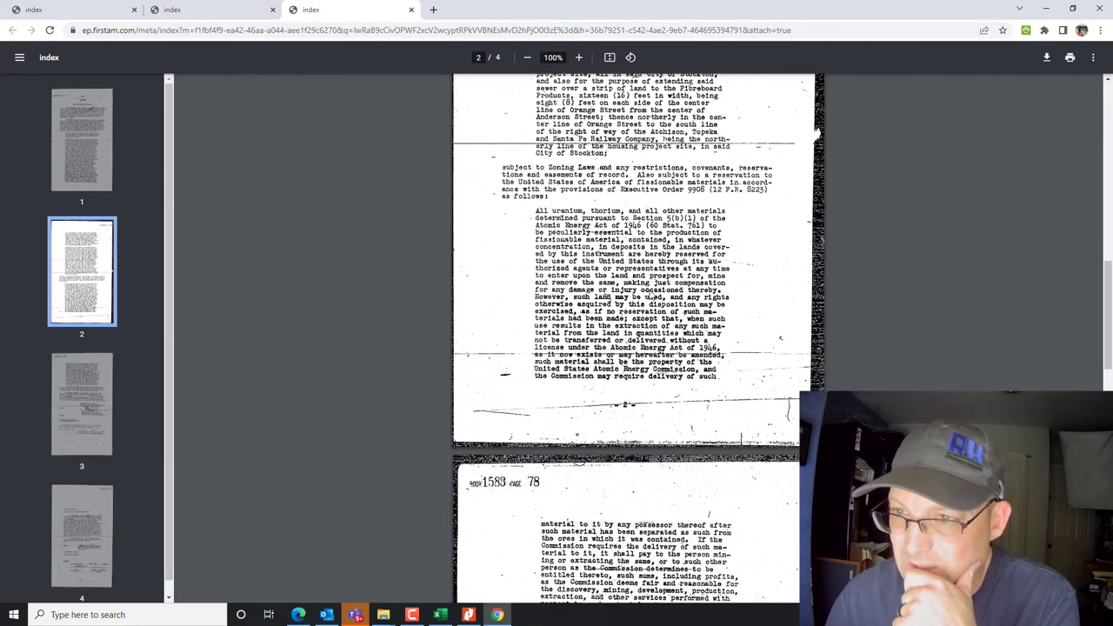
{"action": "scroll", "coordinate": [650, 296], "scroll_direction": "down", "scroll_amount": 5}
{"action": "scroll", "coordinate": [649, 289], "scroll_direction": "down", "scroll_amount": 10}
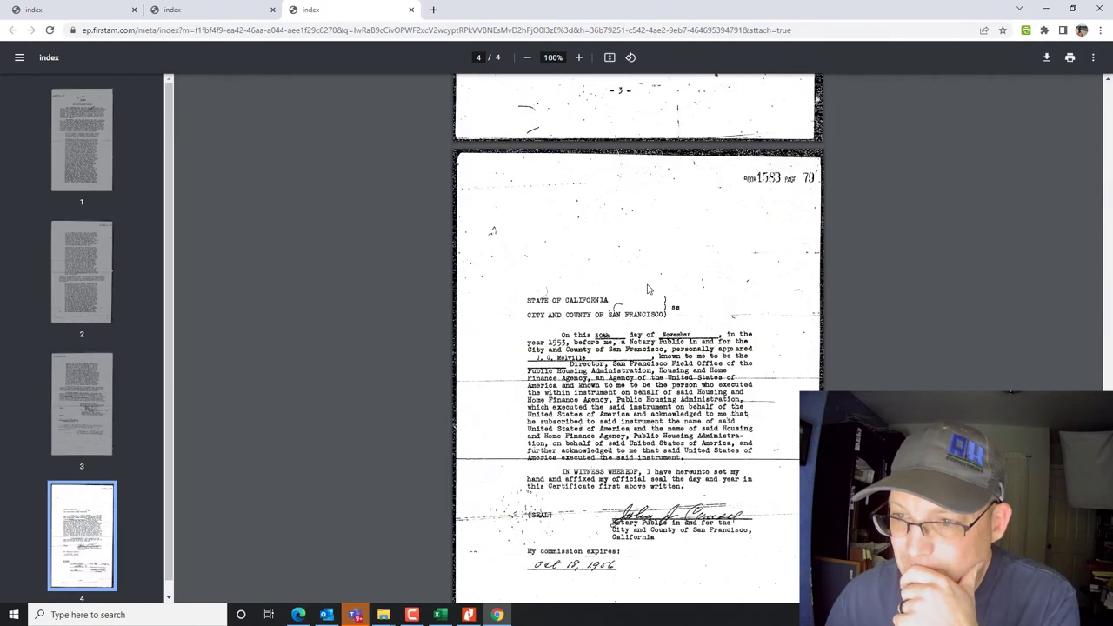
{"action": "scroll", "coordinate": [647, 289], "scroll_direction": "up", "scroll_amount": 15}
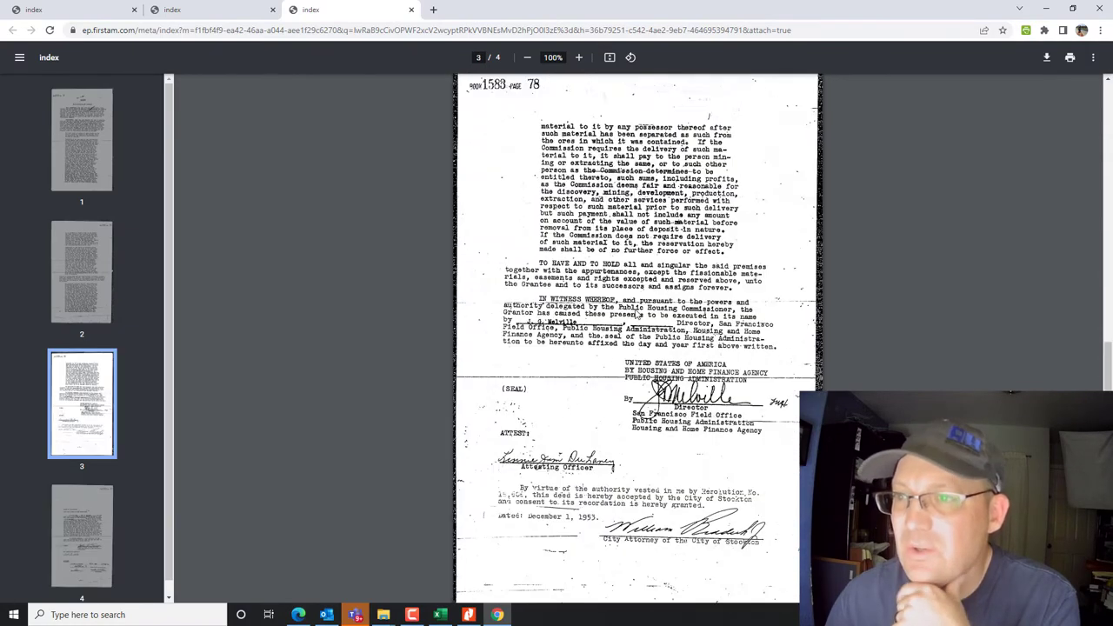
{"action": "scroll", "coordinate": [633, 315], "scroll_direction": "up", "scroll_amount": 1}
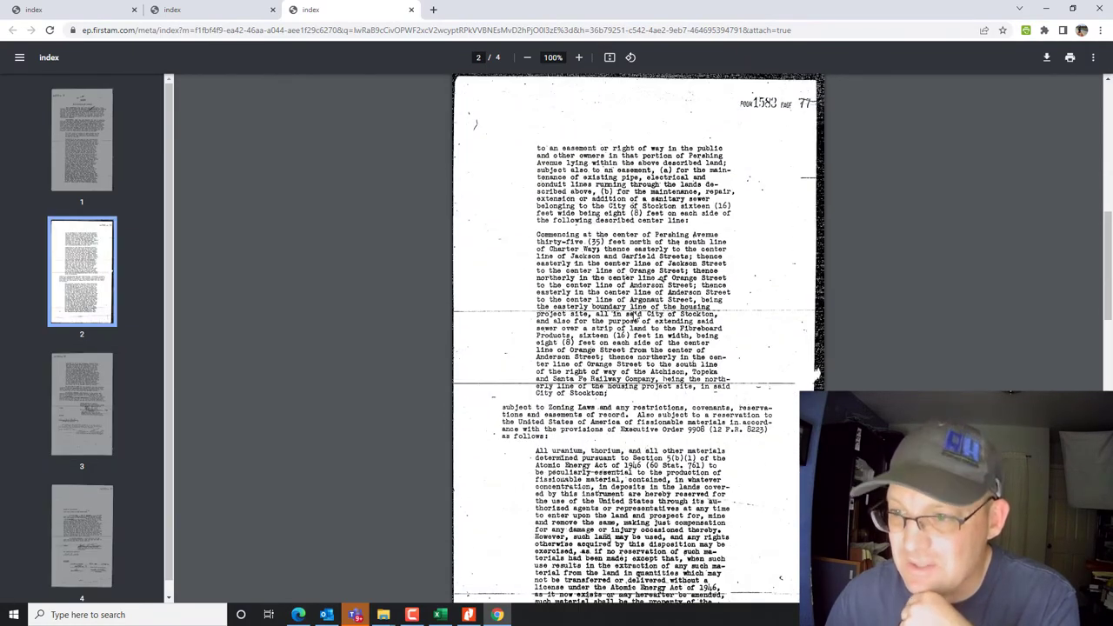
{"action": "scroll", "coordinate": [633, 318], "scroll_direction": "up", "scroll_amount": 8}
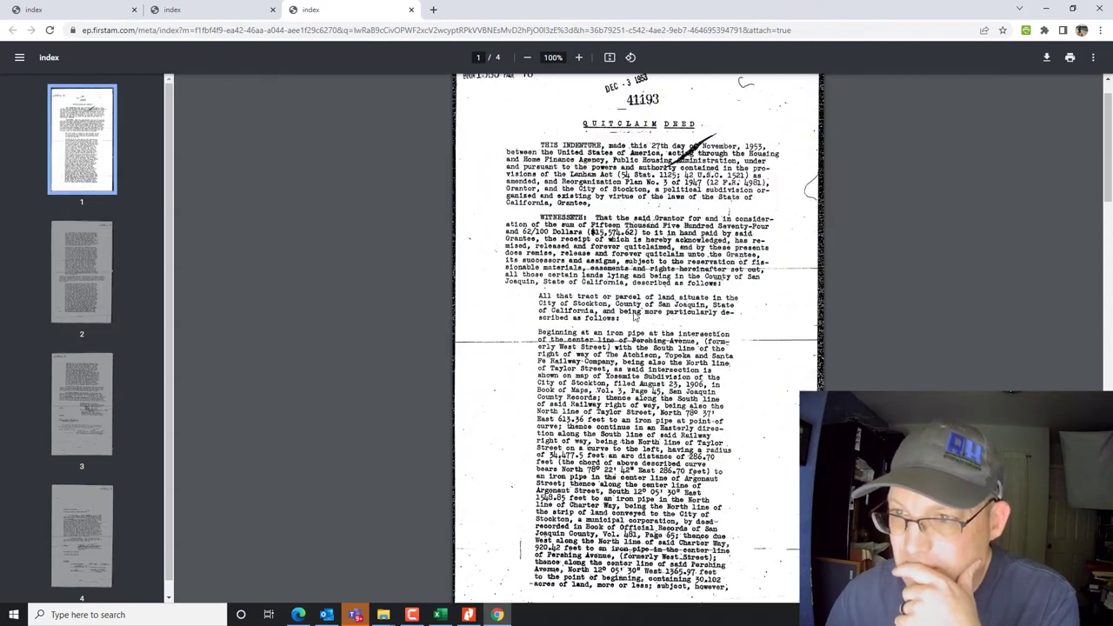
{"action": "scroll", "coordinate": [633, 318], "scroll_direction": "down", "scroll_amount": 2}
{"action": "scroll", "coordinate": [817, 261], "scroll_direction": "down", "scroll_amount": 2}
{"action": "scroll", "coordinate": [817, 261], "scroll_direction": "up", "scroll_amount": 5}
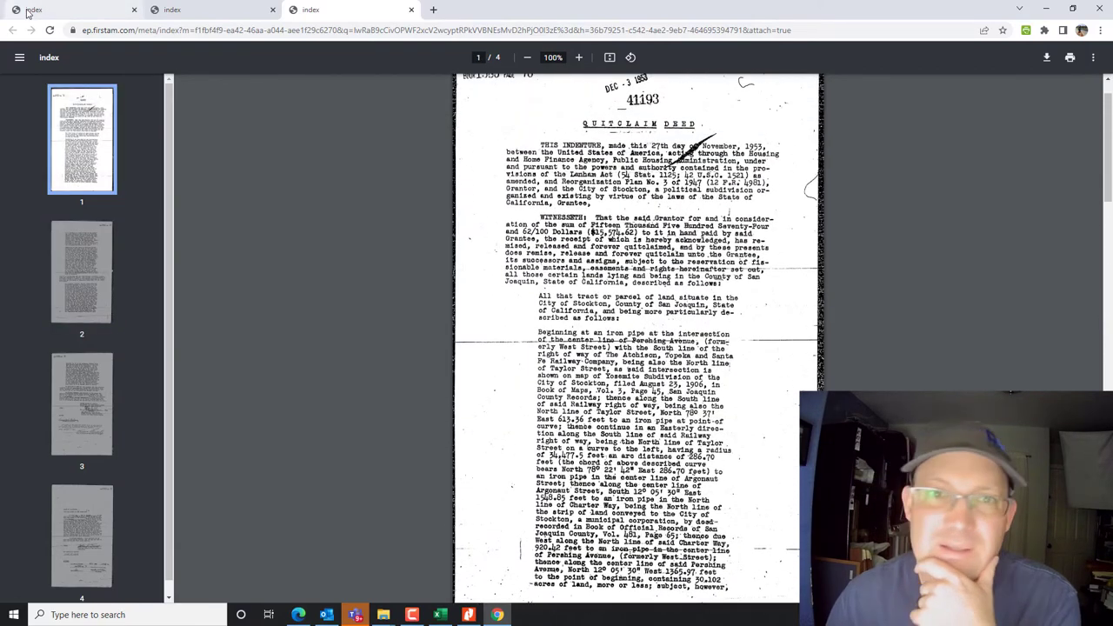
Revise exception 5's note: the title report lists a right-of-way reservation not found in the actual document
{"action": "left_click", "coordinate": [468, 615]}
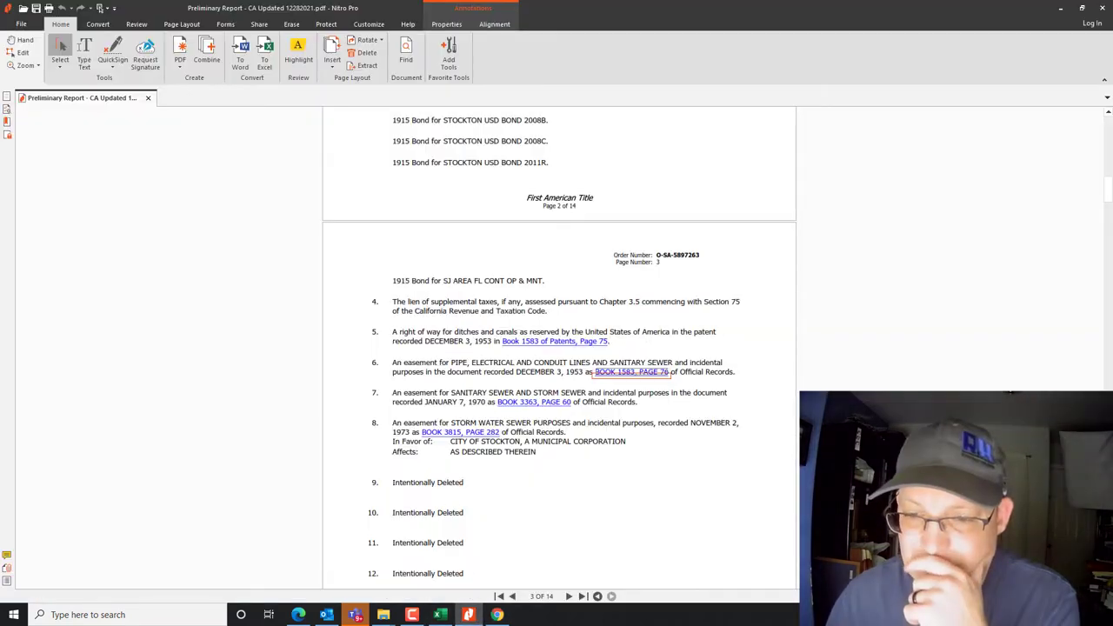
{"action": "left_click", "coordinate": [440, 615]}
{"action": "left_click", "coordinate": [178, 389]}
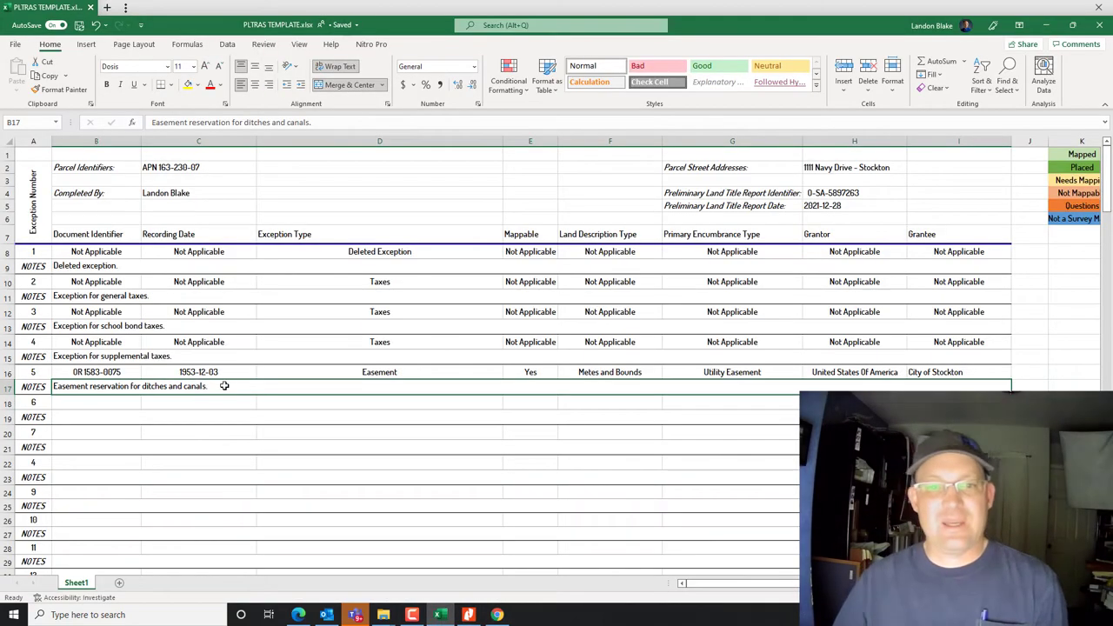
{"action": "key", "text": "F2"}
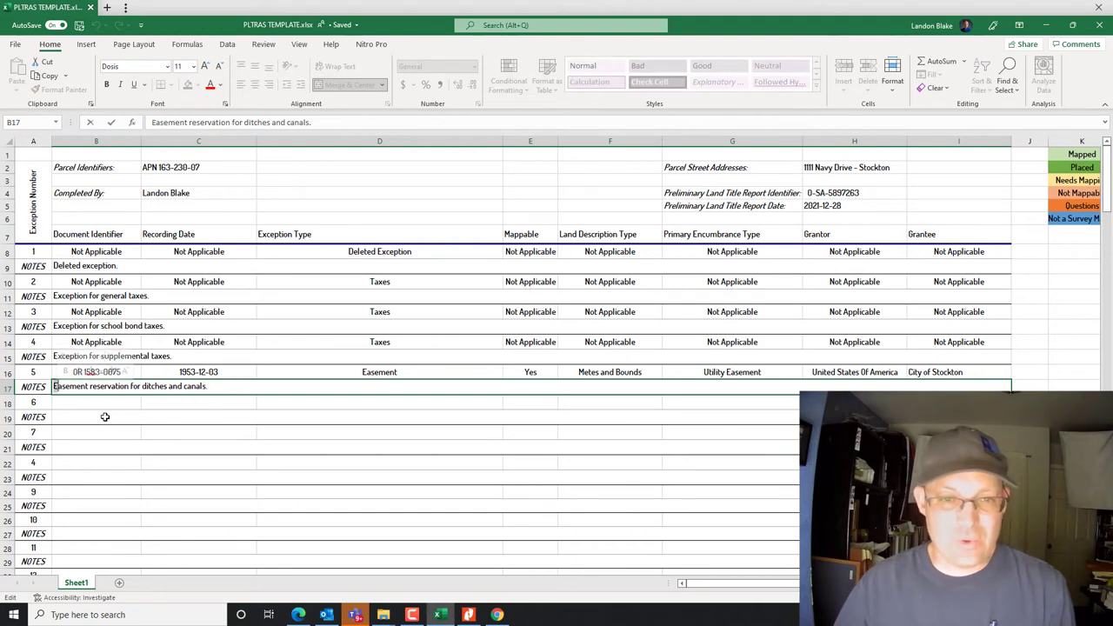
{"action": "key", "text": "Delete"}
{"action": "type", "text": "Title r"}
{"action": "type", "text": "eport list"}
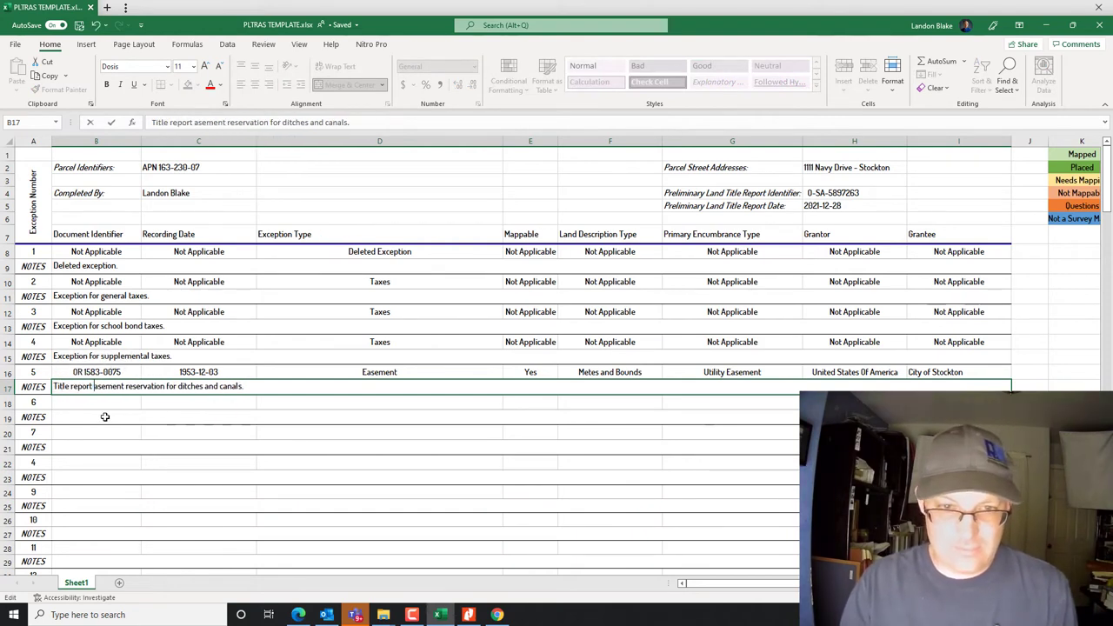
{"action": "type", "text": "s right"}
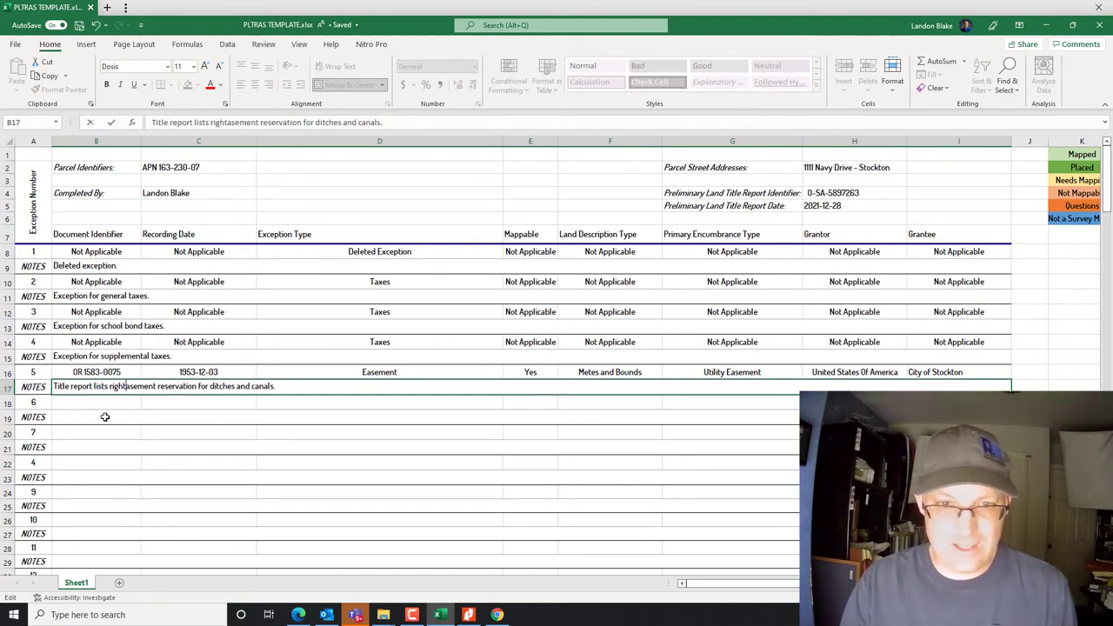
{"action": "type", "text": "-of-way"}
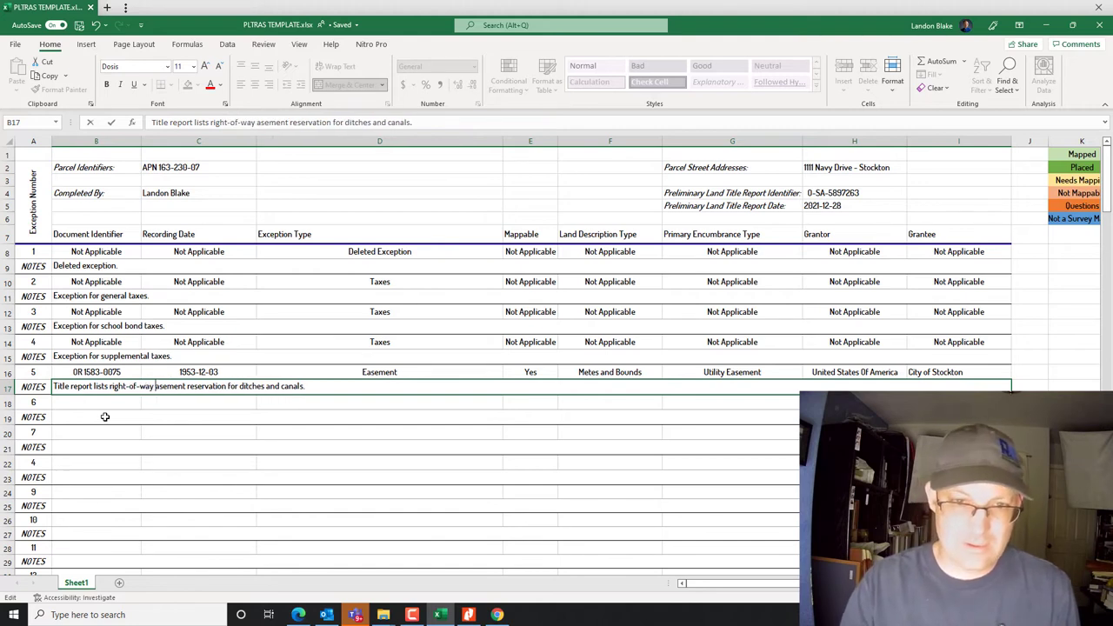
{"action": "key", "text": "Delete"}
{"action": "key", "text": "Delete"}
{"action": "key", "text": "Delete"}
{"action": "key", "text": "Delete"}
{"action": "key", "text": "Delete"}
{"action": "key", "text": "Delete"}
{"action": "key", "text": "Delete"}
{"action": "key", "text": "Delete"}
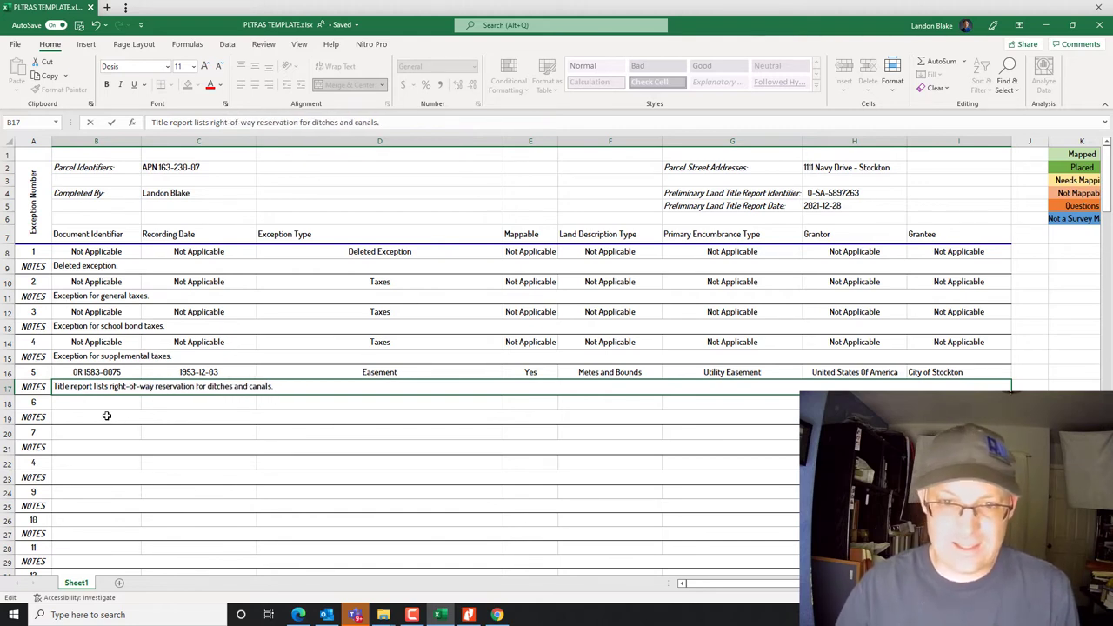
{"action": "type", "text": "N"}
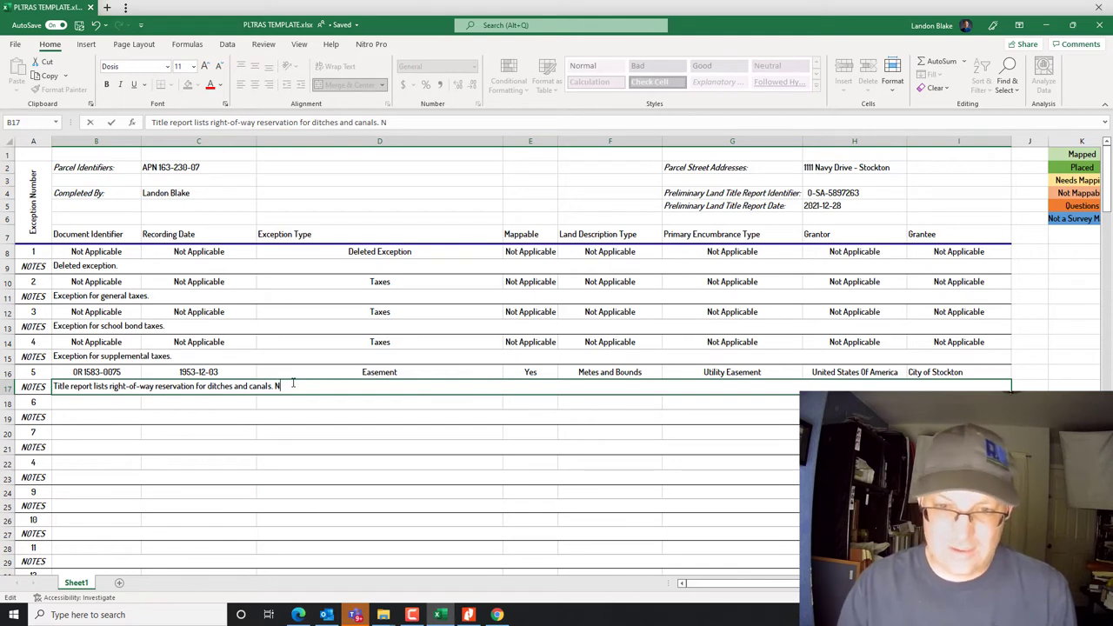
{"action": "type", "text": "o reservation for "}
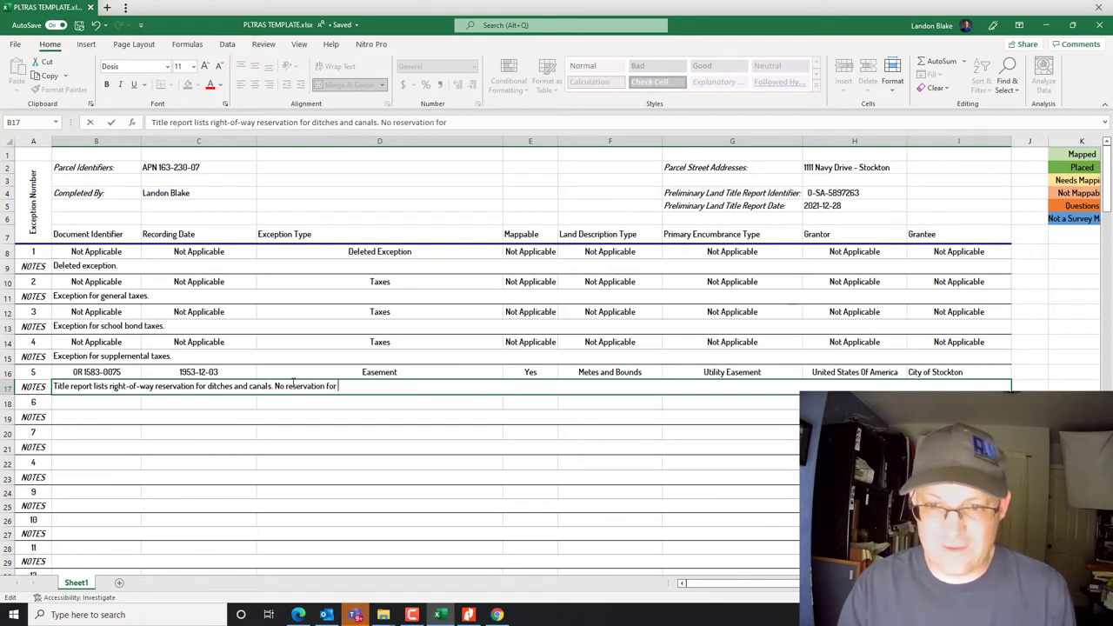
{"action": "type", "text": "th"}
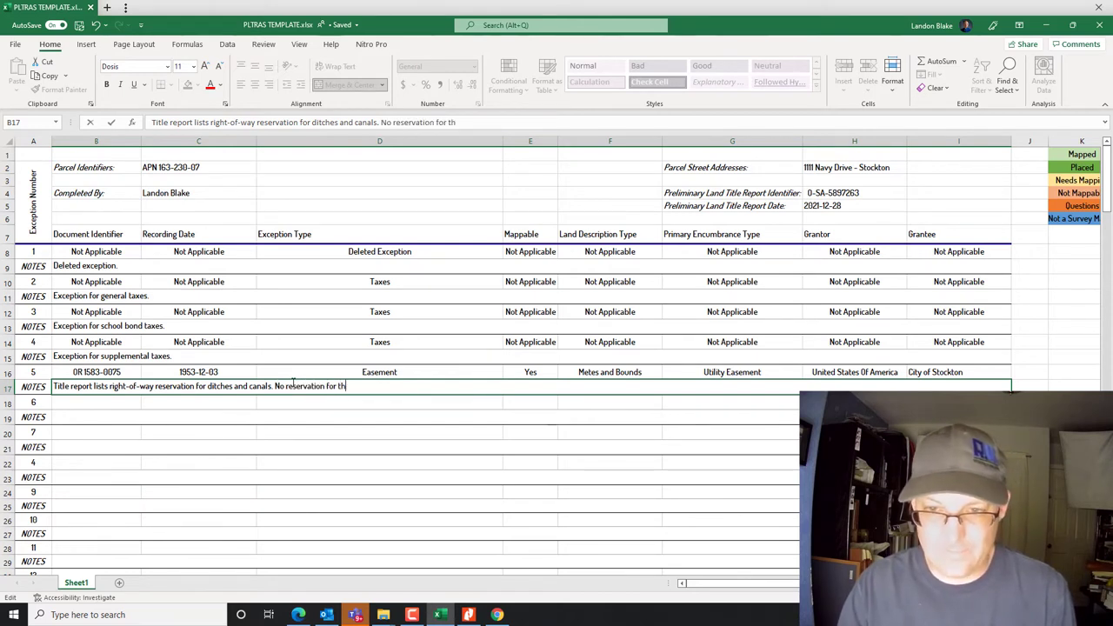
{"action": "type", "text": "at purpose found"}
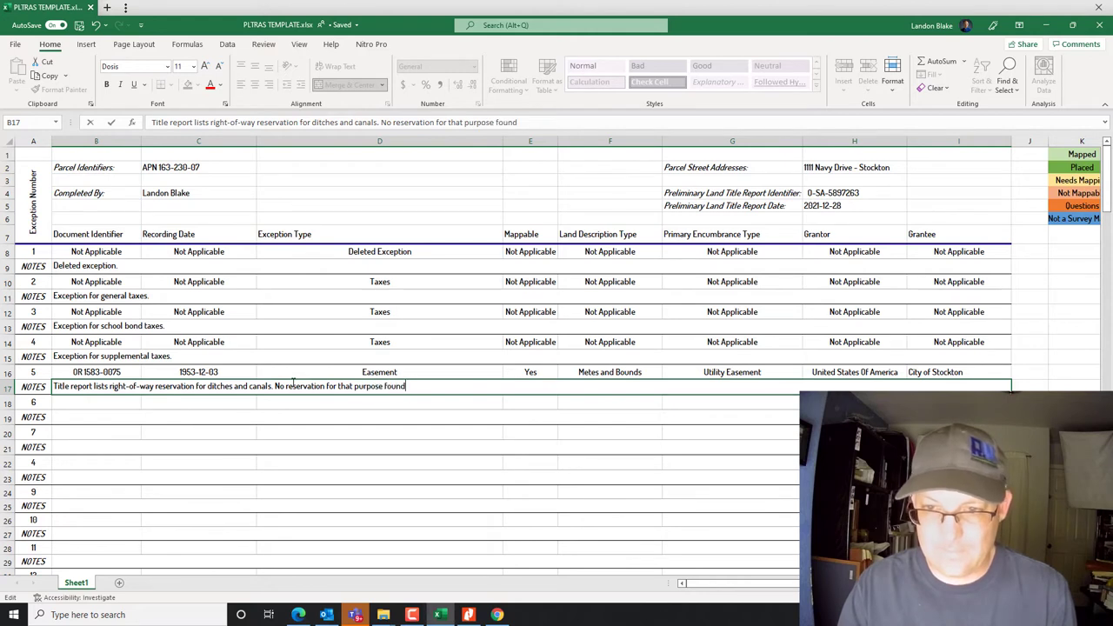
{"action": "type", "text": " in the actual doc"}
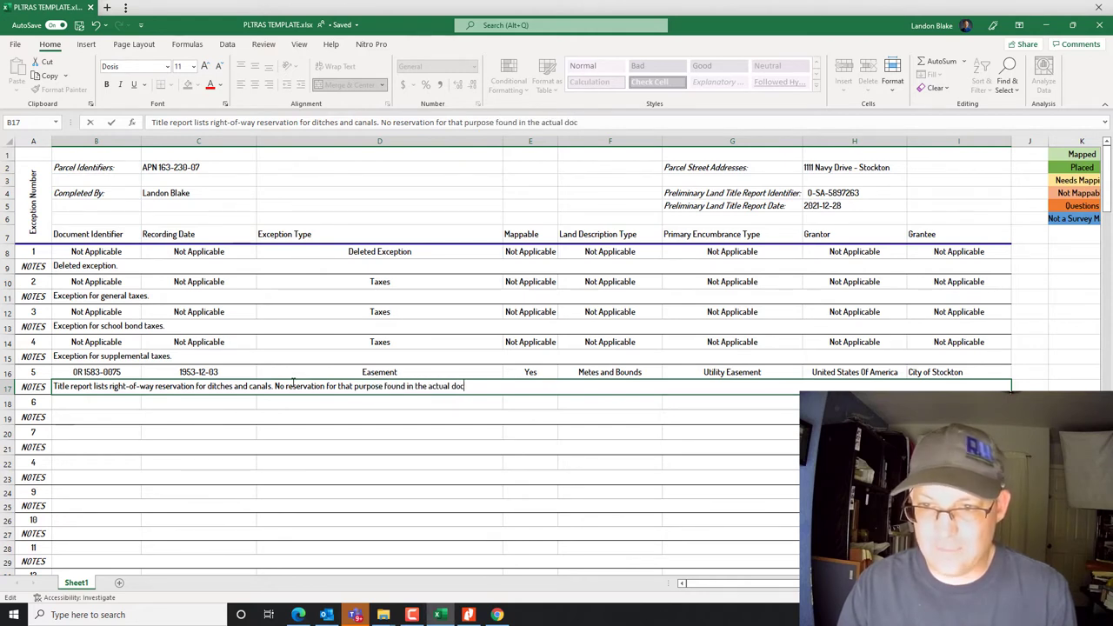
{"action": "type", "text": "ument."}
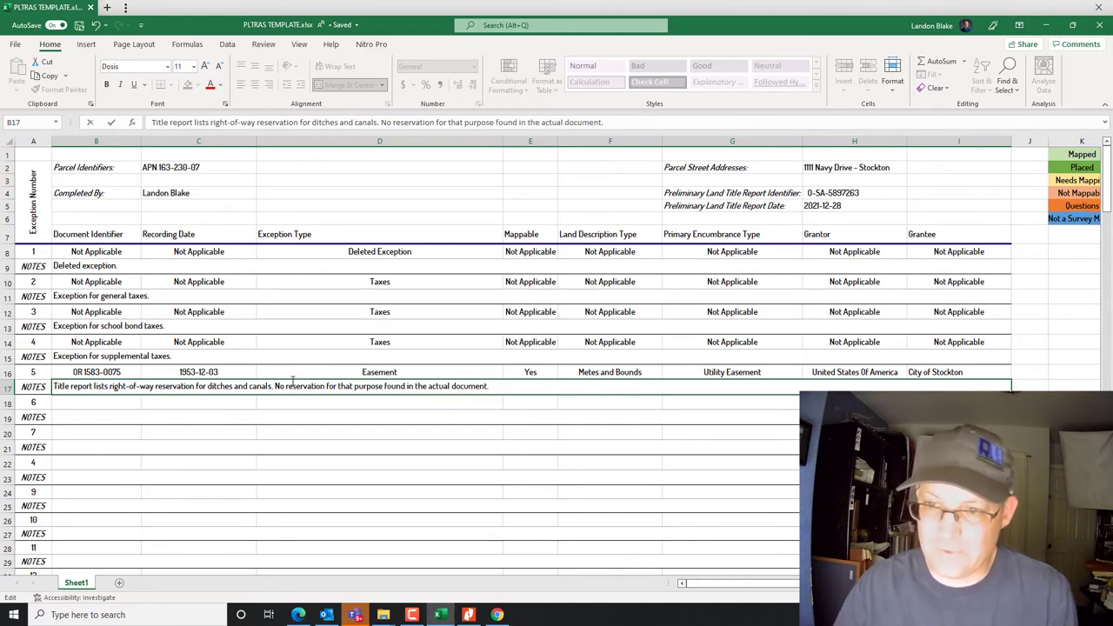
{"action": "left_click", "coordinate": [518, 461]}
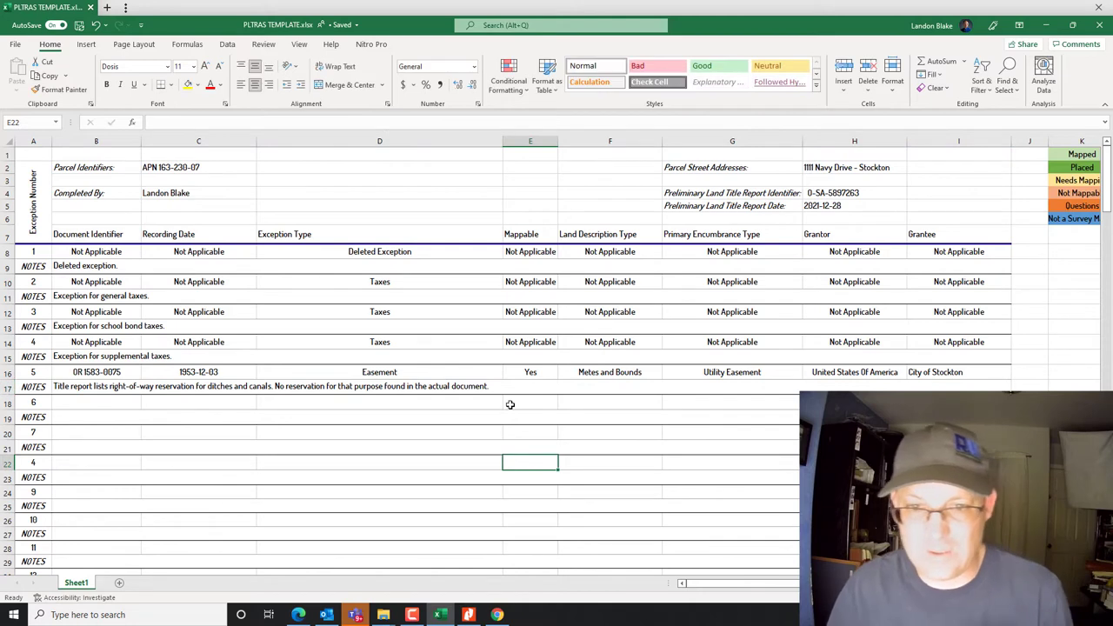
Change exception 5's land description type to 'Strip - Non Metes and Bounds'
{"action": "left_click", "coordinate": [631, 374]}
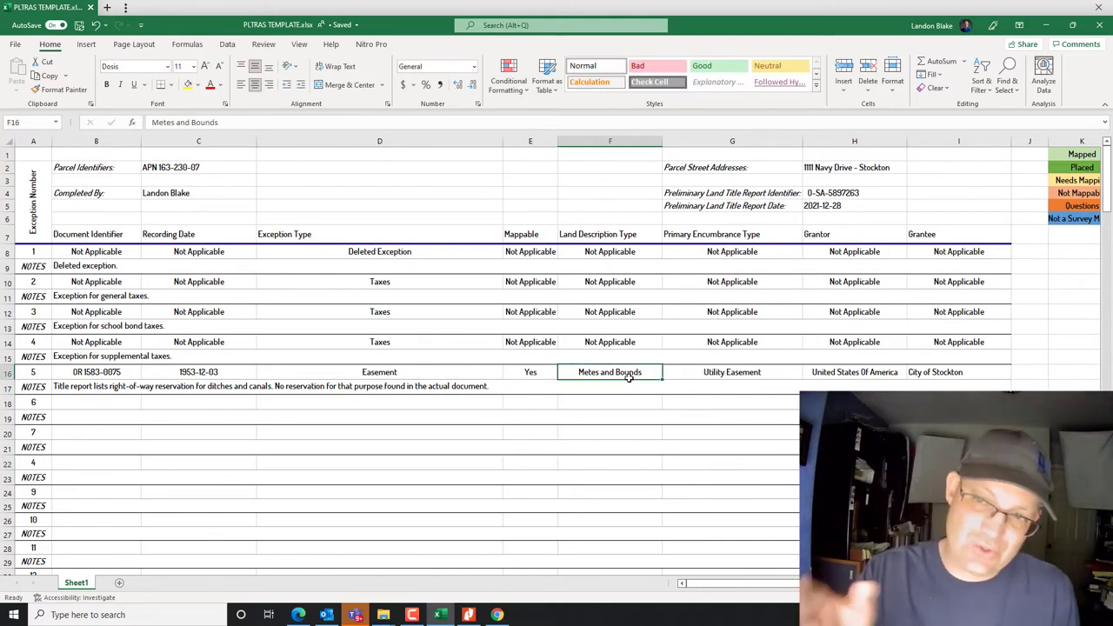
{"action": "type", "text": "Srt"}
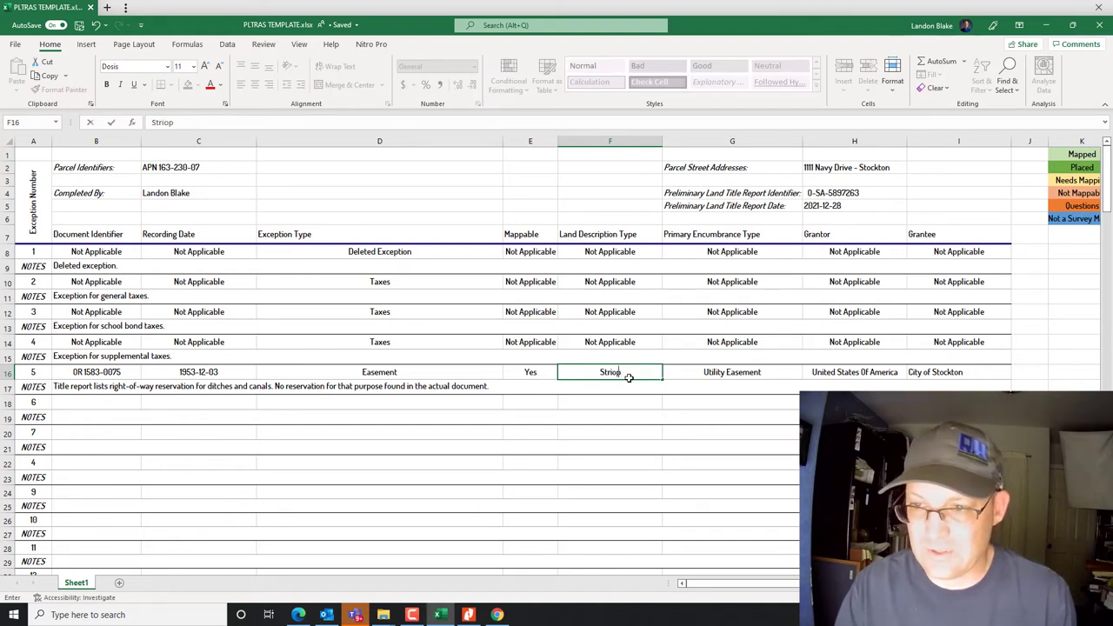
{"action": "type", "text": "ip - Non"}
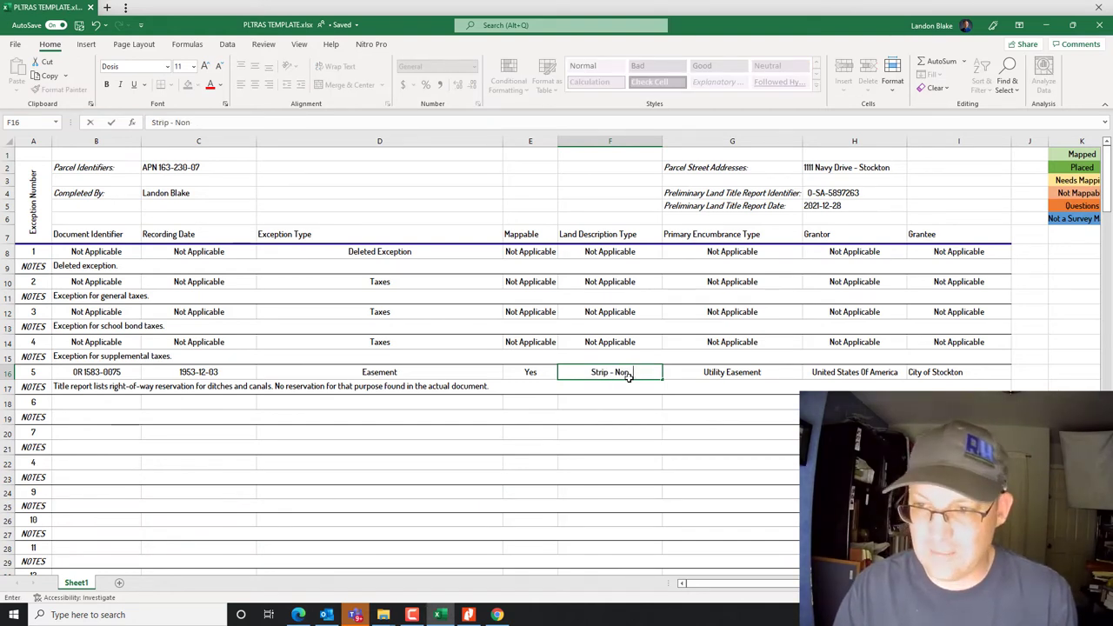
{"action": "type", "text": " Metes and Bounds"}
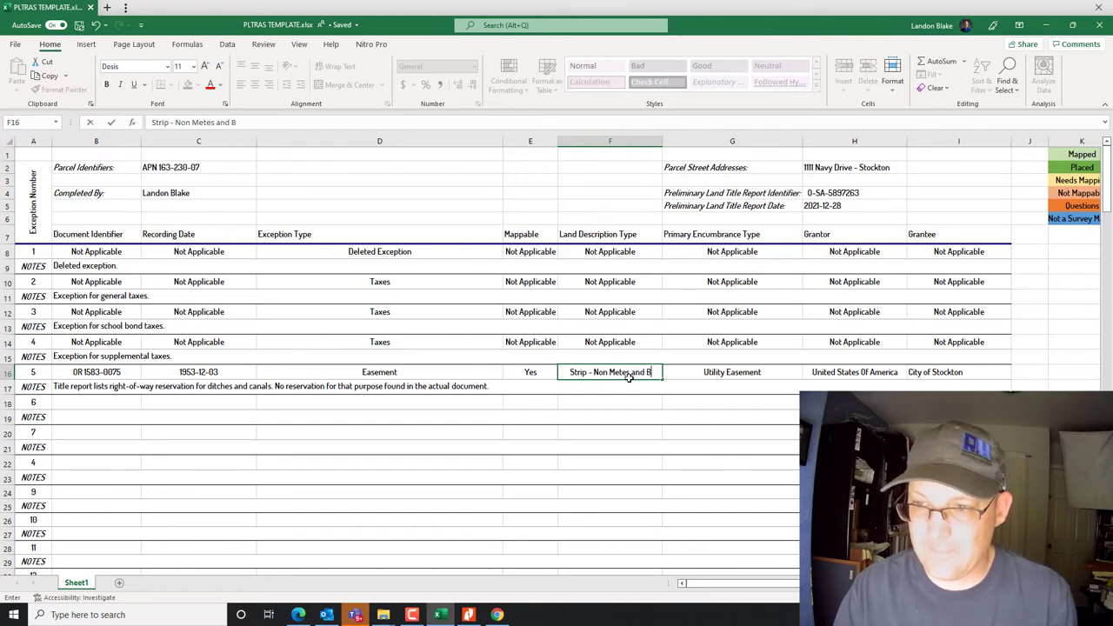
{"action": "key", "text": "Return"}
{"action": "left_click", "coordinate": [530, 370]}
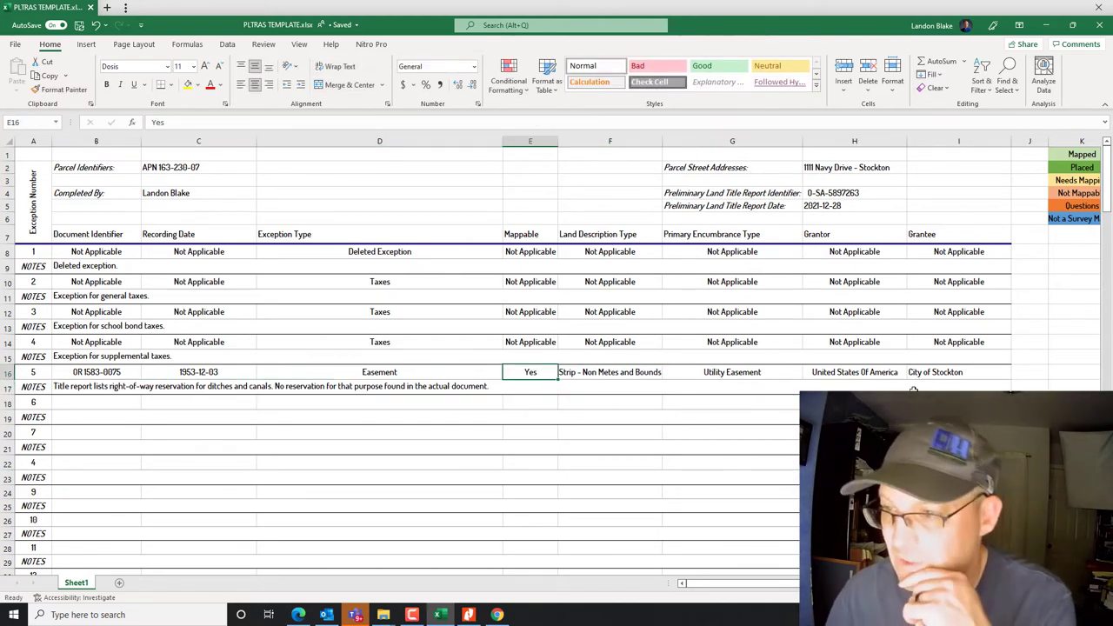
{"action": "left_click", "coordinate": [532, 520]}
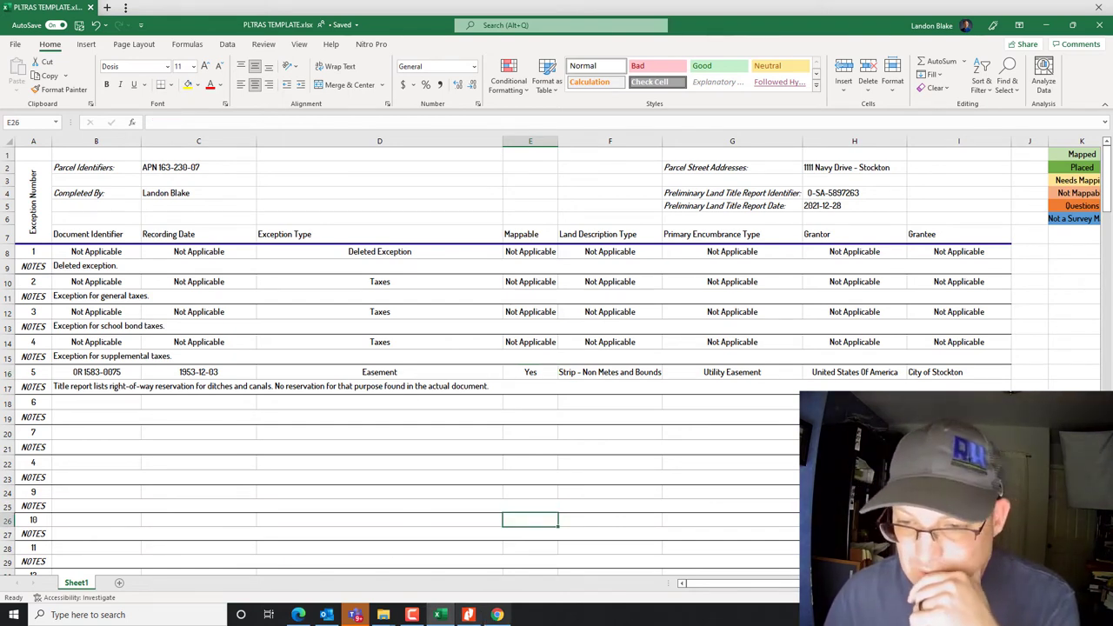
{"action": "key", "text": "alt+Tab"}
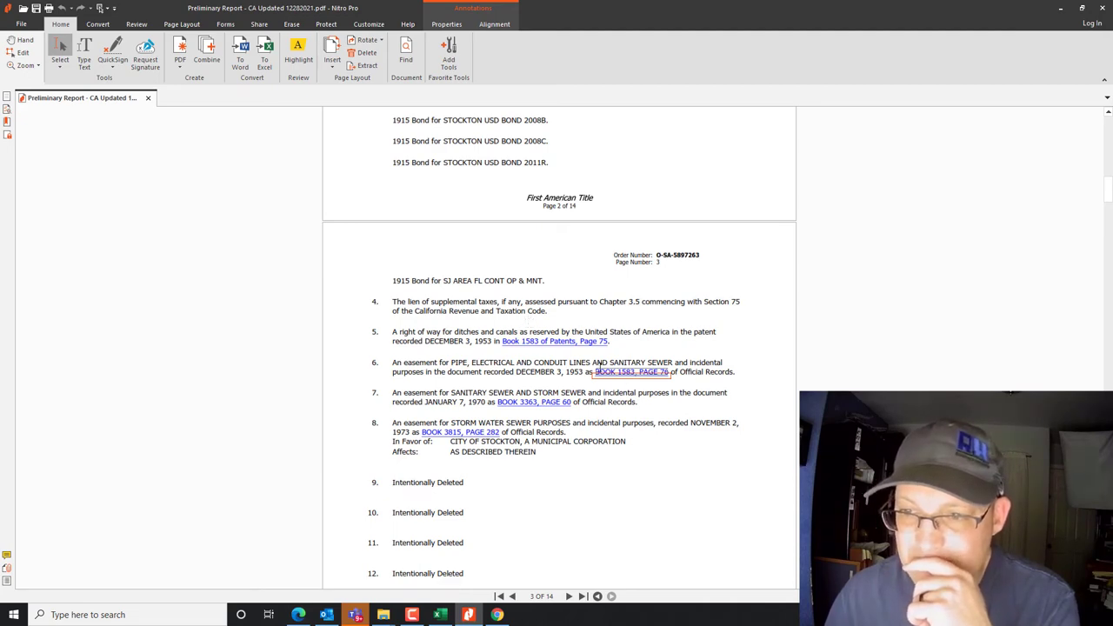
Duplicate exception 5's entry and note rows into rows 18–19 as exception 6
{"action": "left_click", "coordinate": [441, 616]}
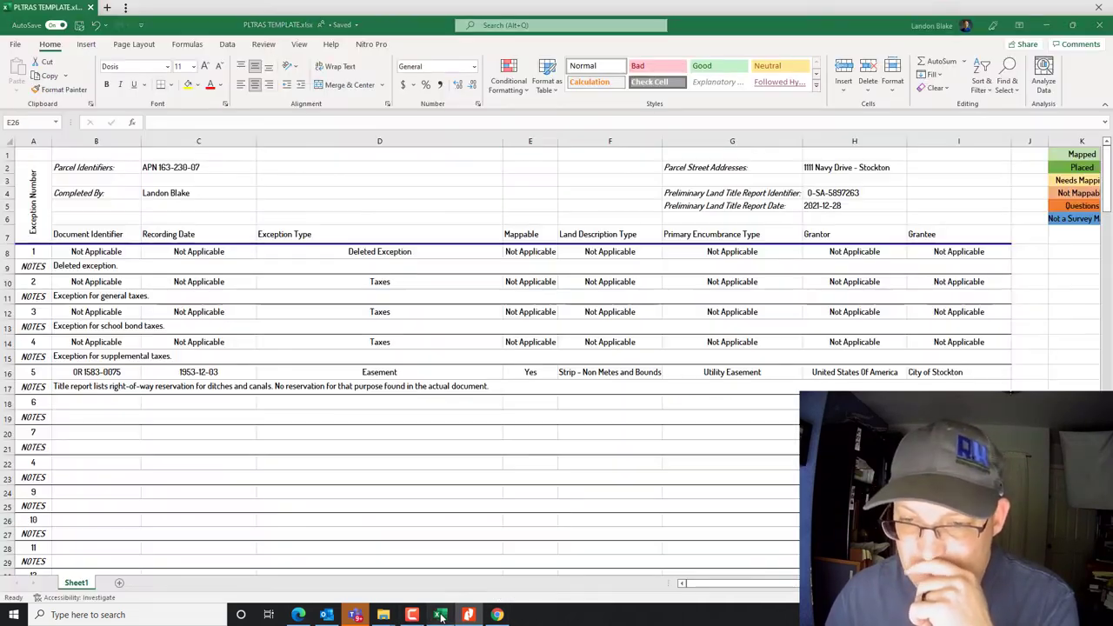
{"action": "left_click_drag", "start_coordinate": [96, 371], "coordinate": [956, 387]}
{"action": "key", "text": "ctrl+c"}
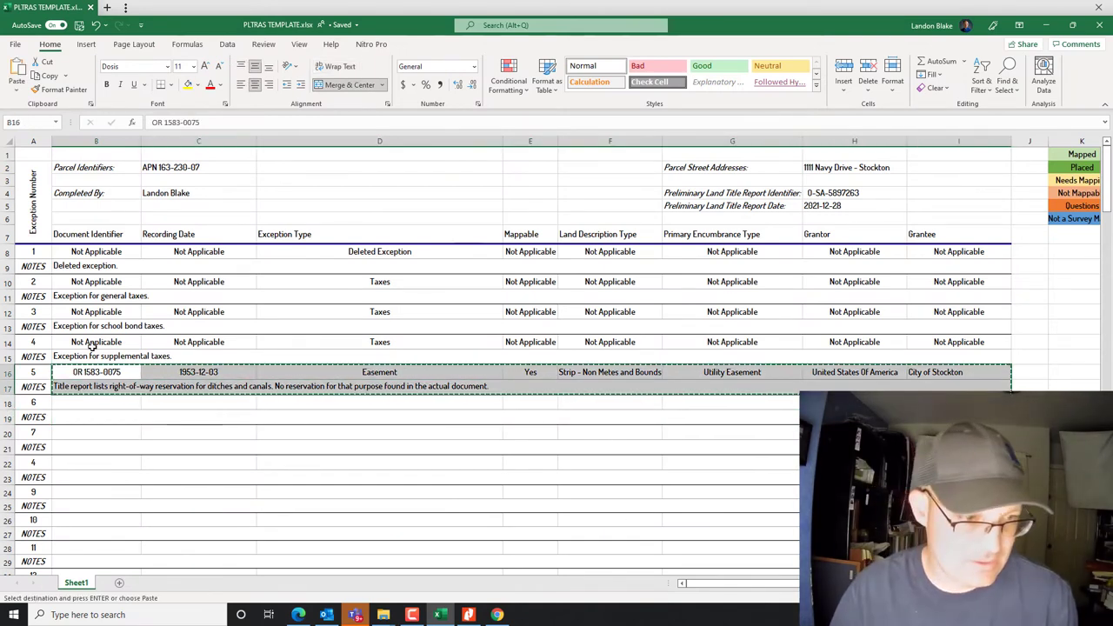
{"action": "left_click", "coordinate": [87, 402]}
{"action": "key", "text": "ctrl+v"}
{"action": "left_click", "coordinate": [197, 490]}
{"action": "key", "text": "Escape"}
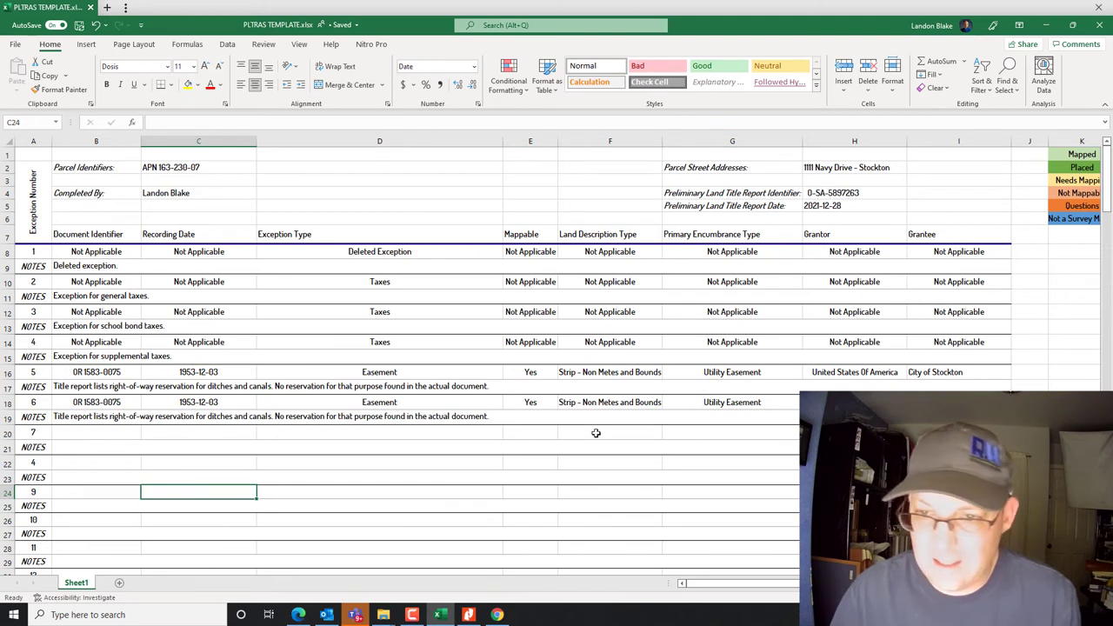
{"action": "left_click", "coordinate": [124, 414]}
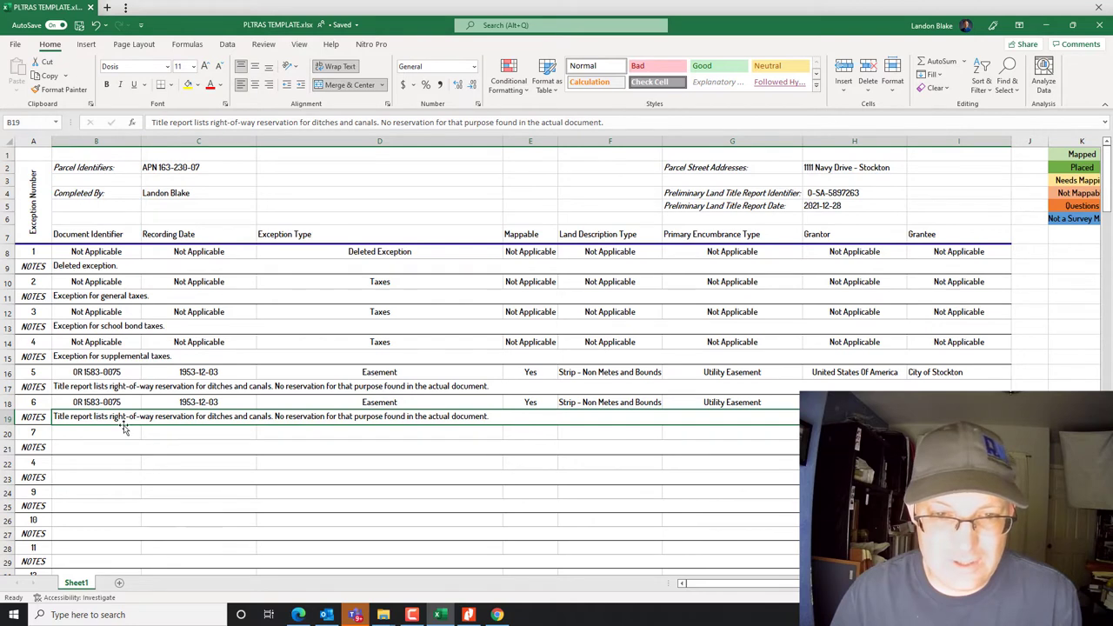
{"action": "left_click", "coordinate": [467, 614]}
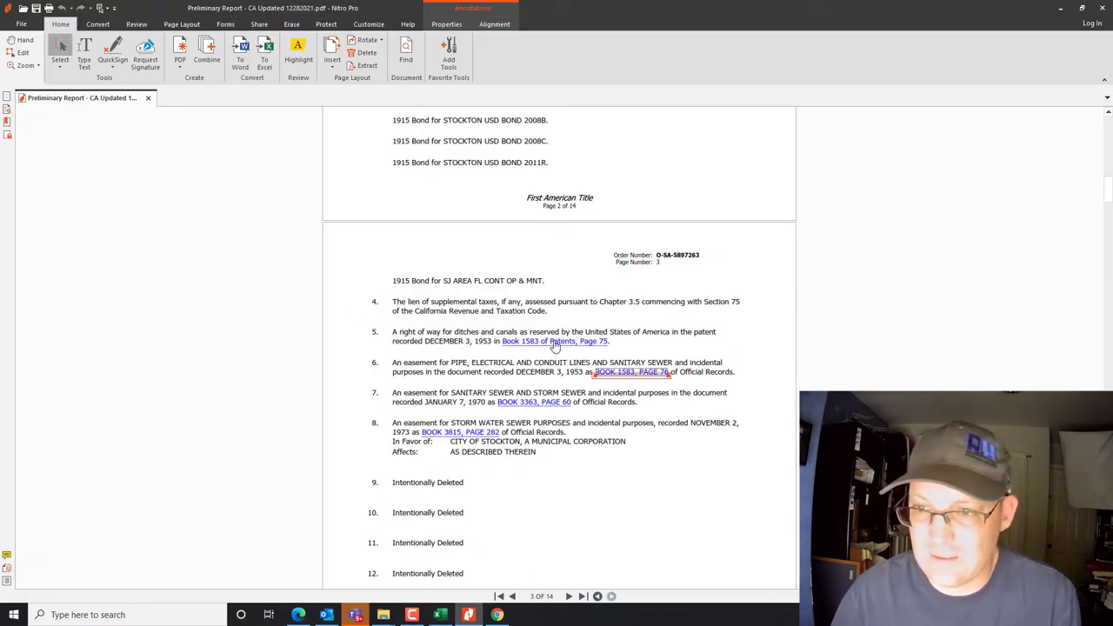
Check the Book 1583, Page 76 deed and correct exception 6's document to OR 1583-0076
{"action": "left_click", "coordinate": [648, 377]}
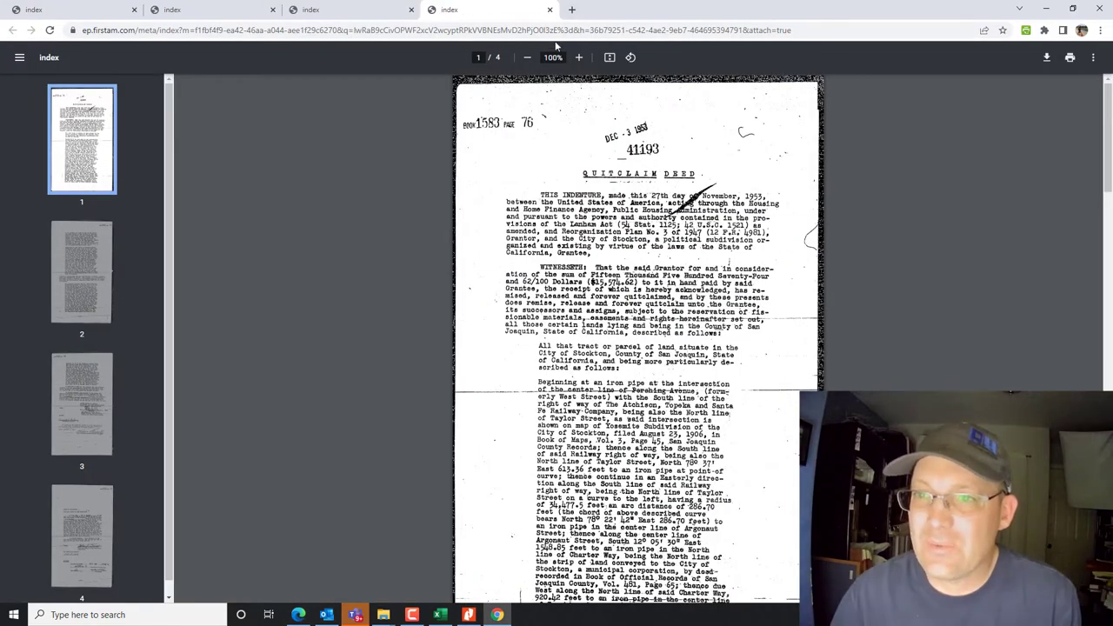
{"action": "left_click", "coordinate": [550, 10]}
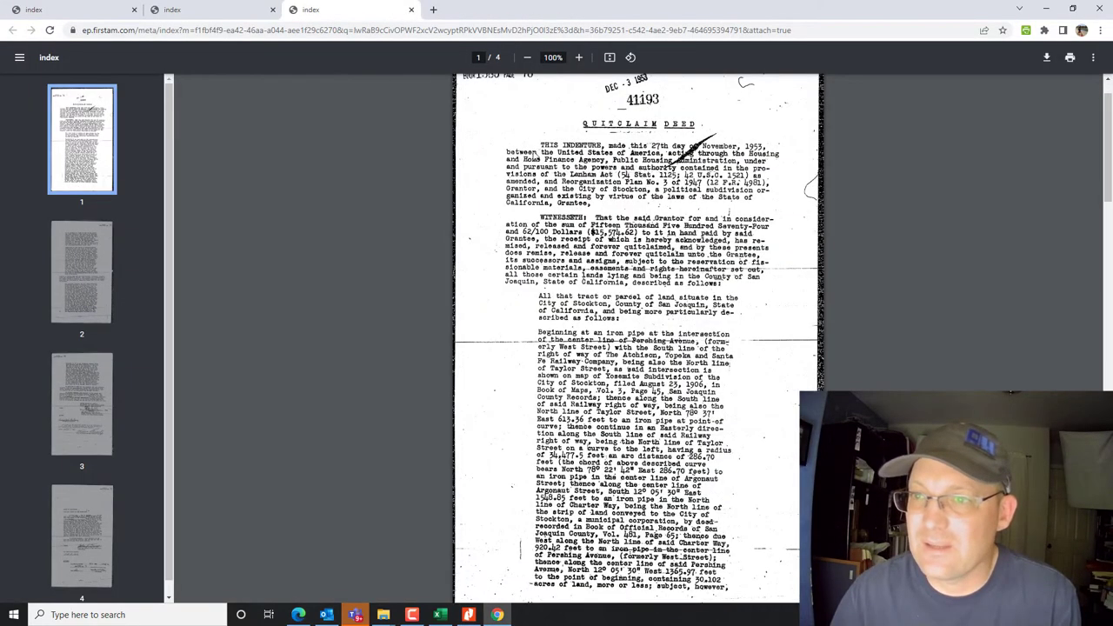
{"action": "left_click", "coordinate": [1046, 9]}
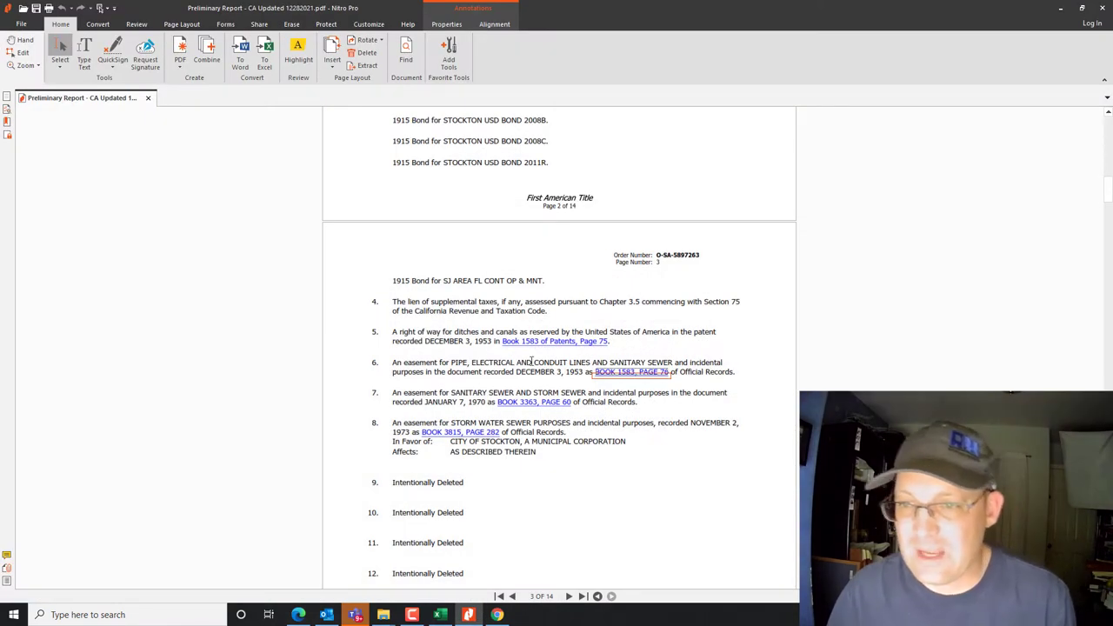
{"action": "left_click", "coordinate": [1059, 11]}
{"action": "left_click", "coordinate": [338, 502]}
{"action": "double_click", "coordinate": [120, 402]}
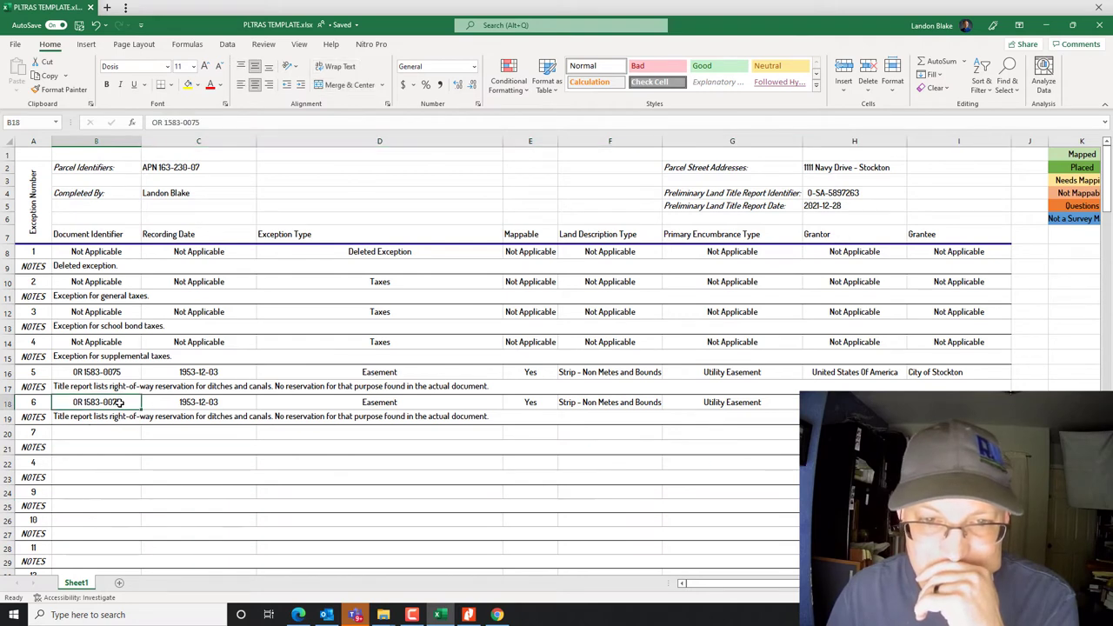
{"action": "key", "text": "BackSpace"}
{"action": "type", "text": "6"}
{"action": "key", "text": "Return"}
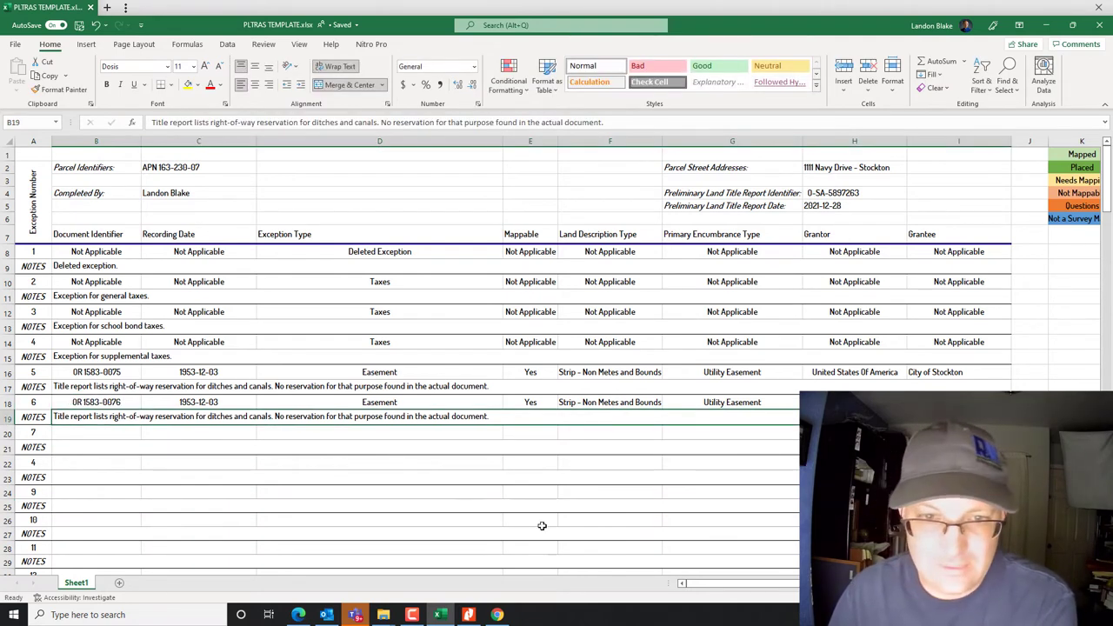
{"action": "left_click", "coordinate": [553, 531]}
Replace exception 6's note with 'Document reserves utility easement and sewer easement.'
{"action": "left_click", "coordinate": [216, 421]}
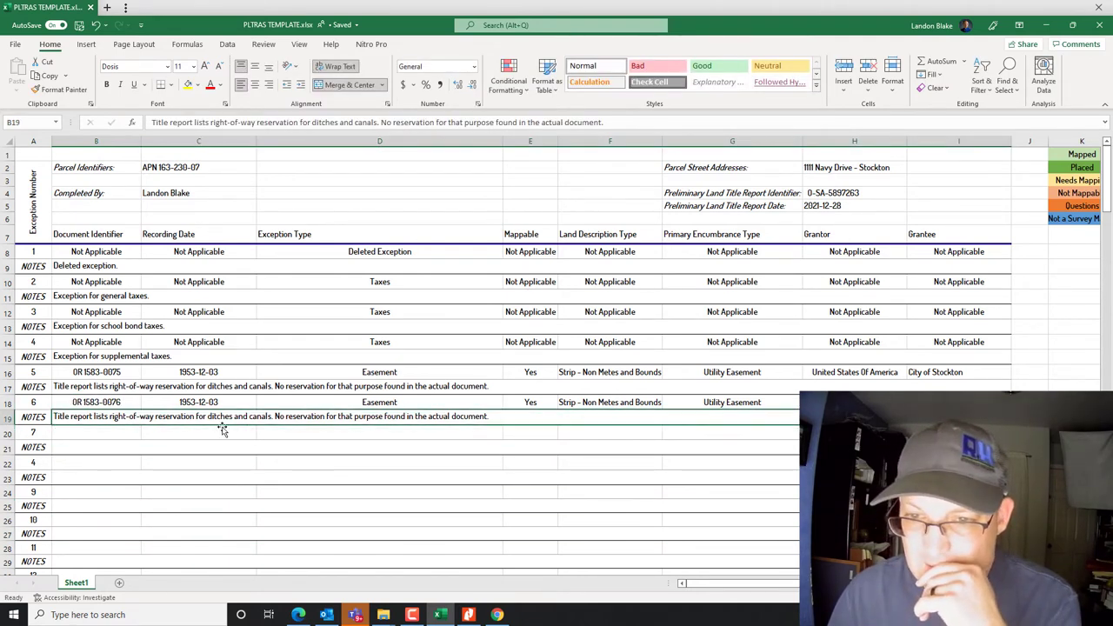
{"action": "double_click", "coordinate": [490, 416]}
{"action": "left_click_drag", "start_coordinate": [490, 416], "coordinate": [275, 417]}
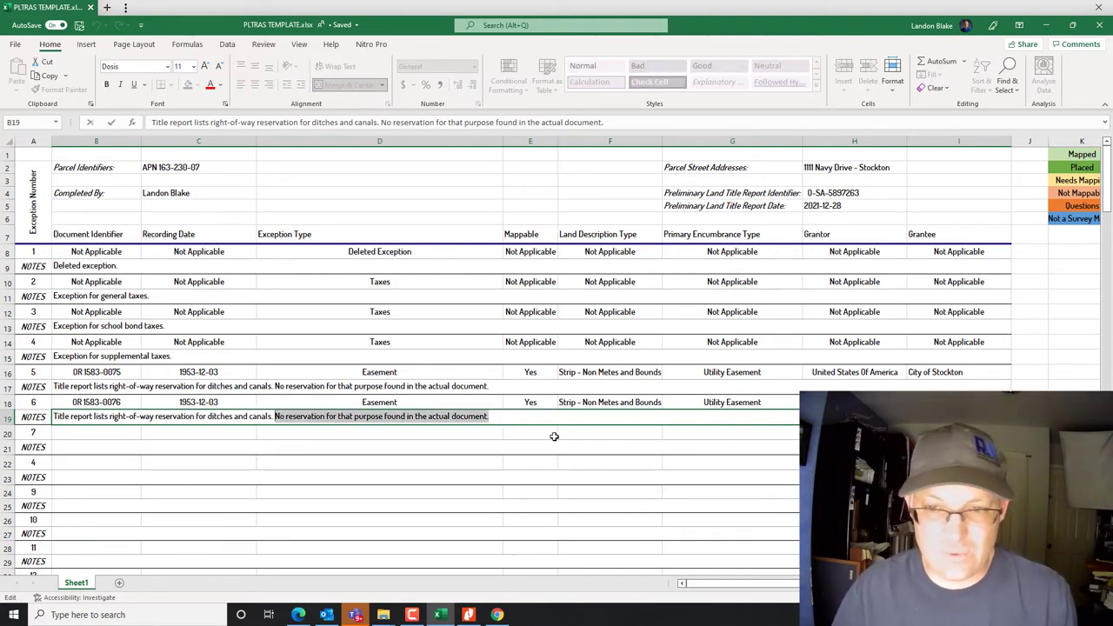
{"action": "left_click_drag", "start_coordinate": [563, 417], "coordinate": [23, 412]}
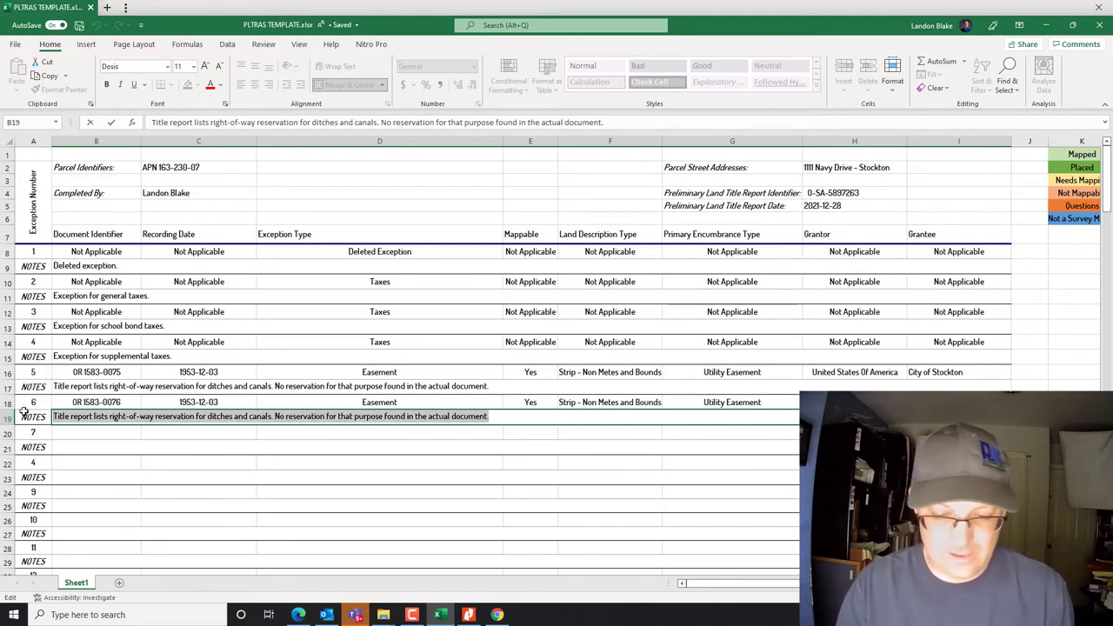
{"action": "type", "text": "Document reserve"}
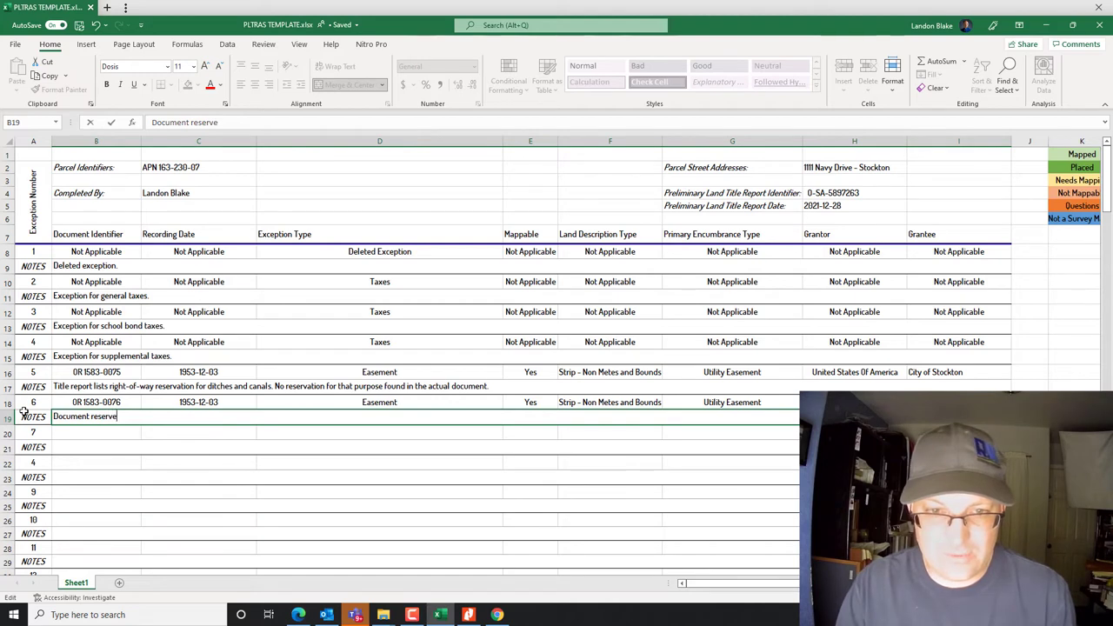
{"action": "type", "text": "s utility "}
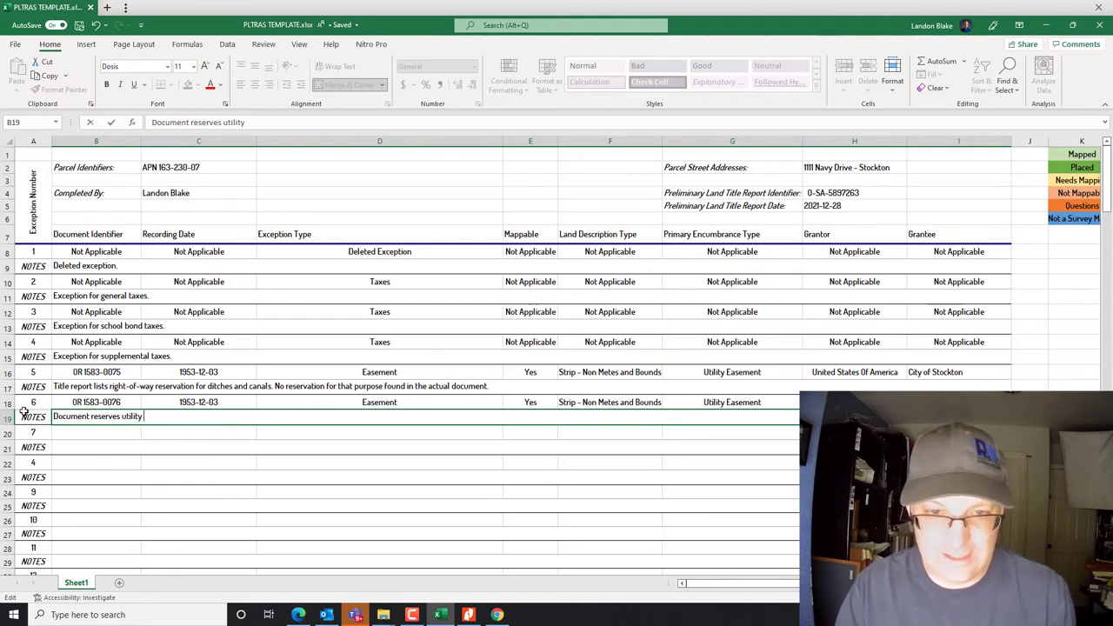
{"action": "type", "text": "easement and sewer e"}
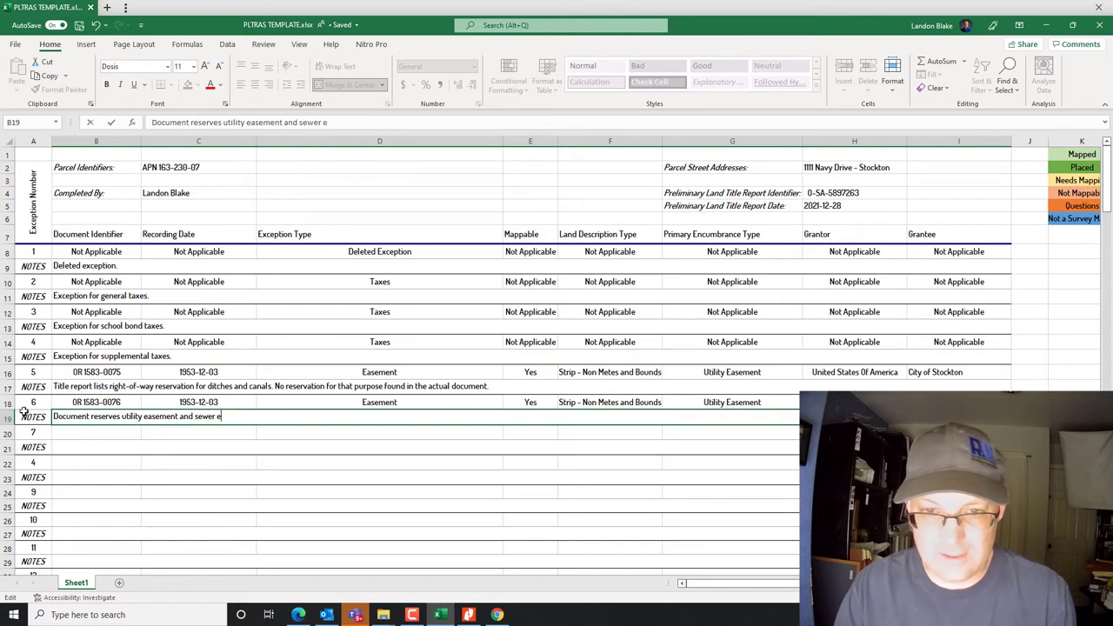
{"action": "type", "text": "asement."}
{"action": "key", "text": "Return"}
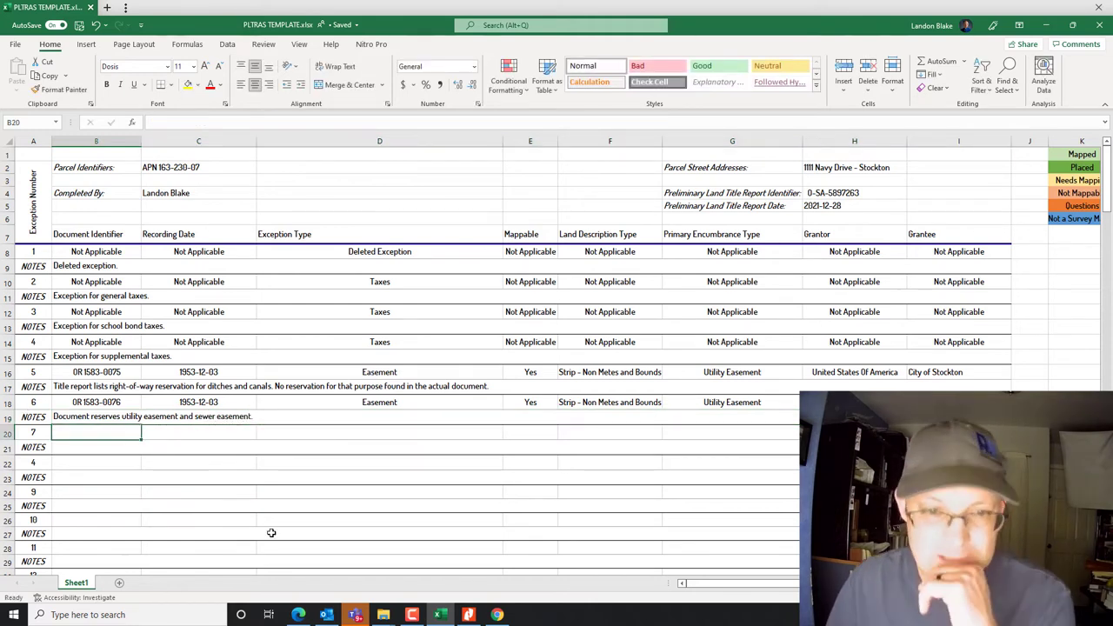
{"action": "left_click", "coordinate": [468, 616]}
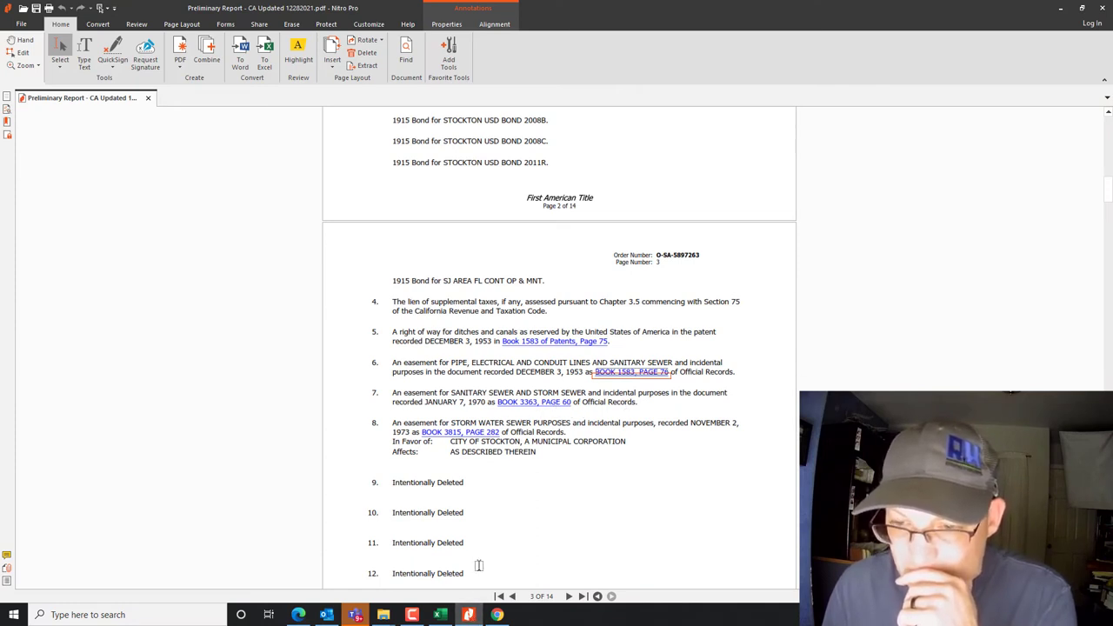
Enter exception 7's document as OR 3363-0060, correcting the book number against the report
{"action": "mouse_move", "coordinate": [467, 617]}
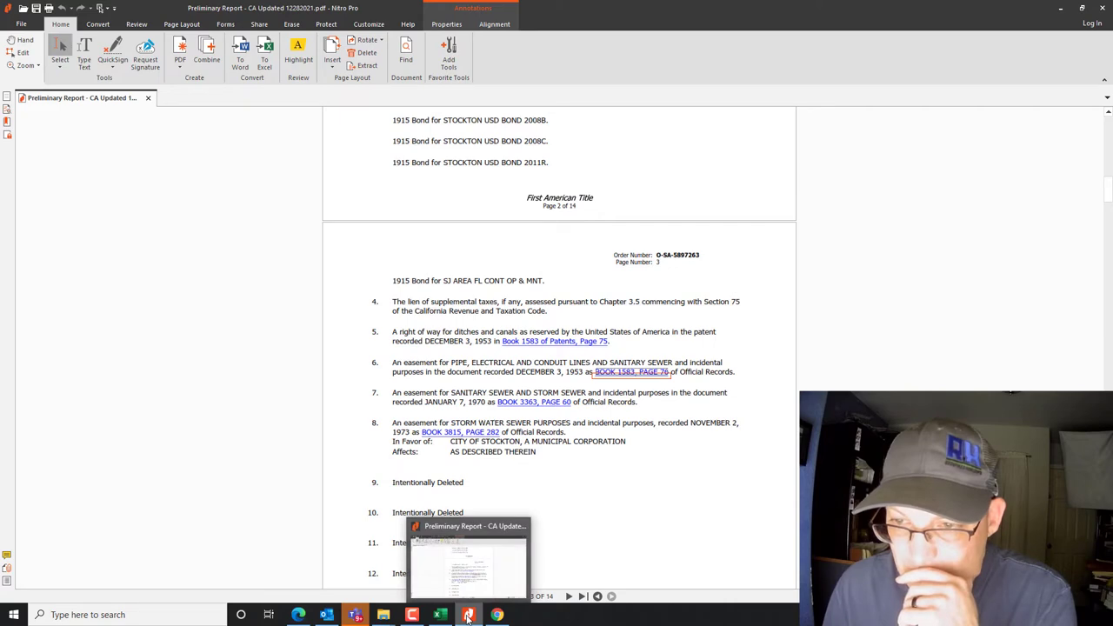
{"action": "left_click", "coordinate": [448, 616]}
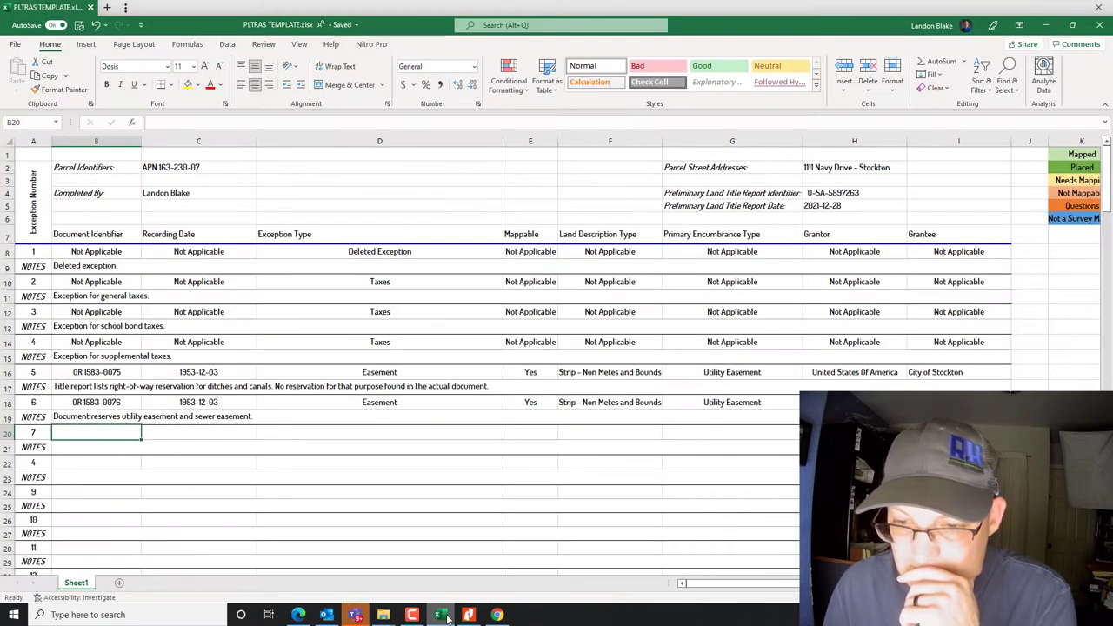
{"action": "type", "text": "OR 33"}
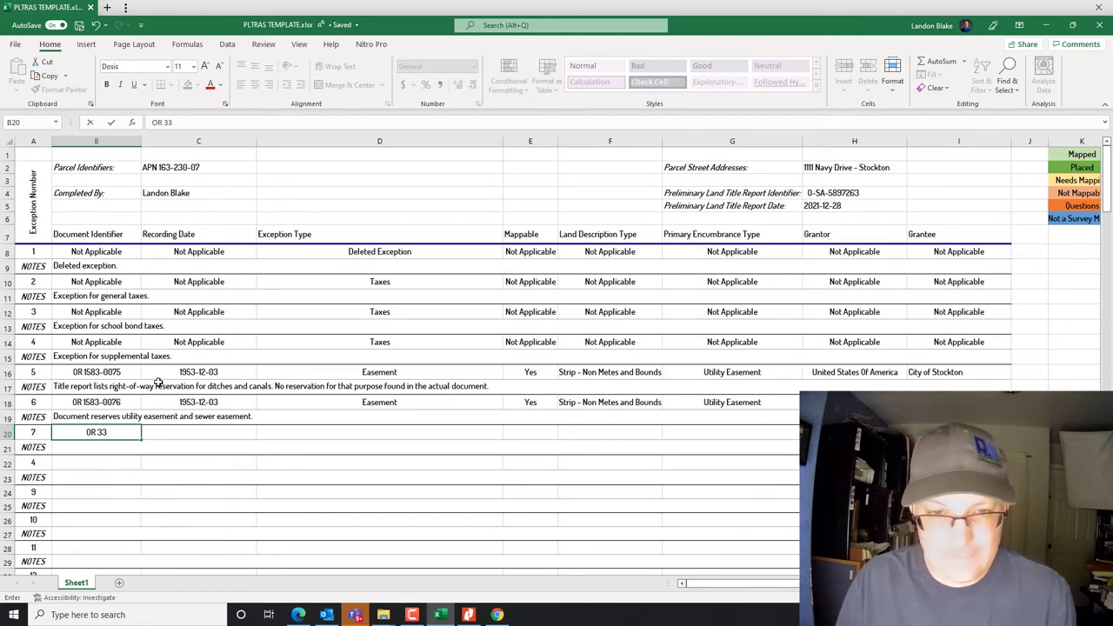
{"action": "type", "text": "30-"}
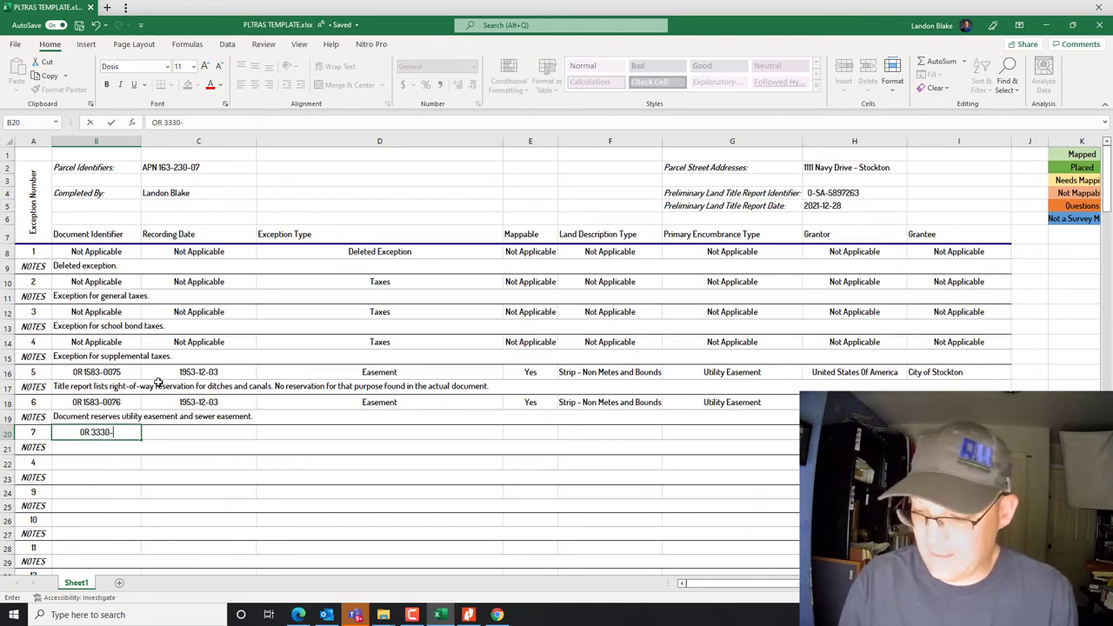
{"action": "type", "text": "0060"}
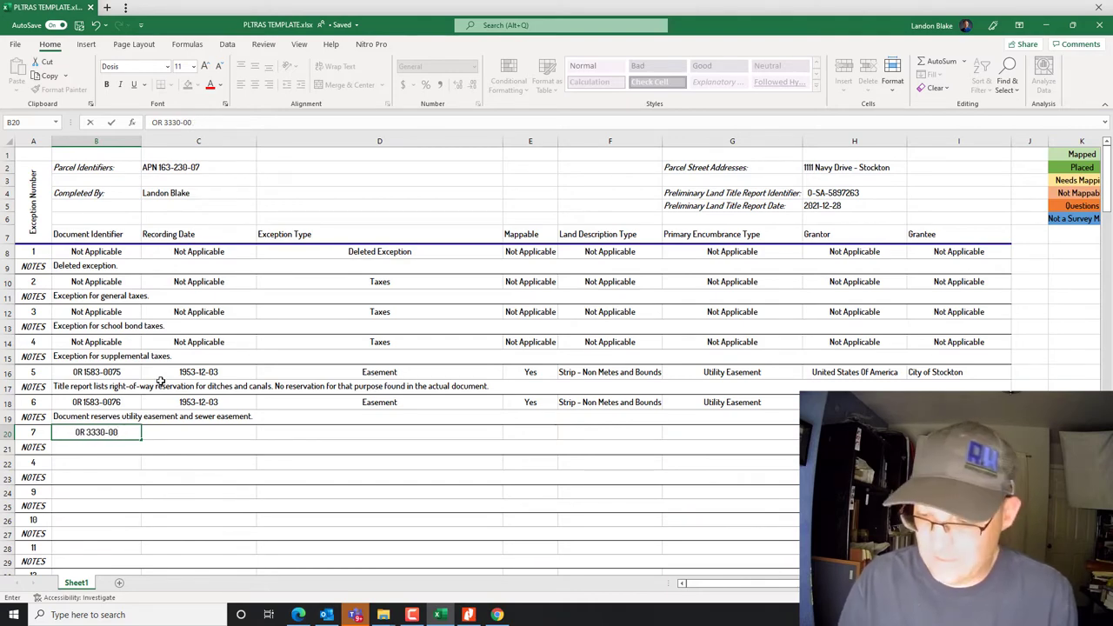
{"action": "left_click", "coordinate": [468, 615]}
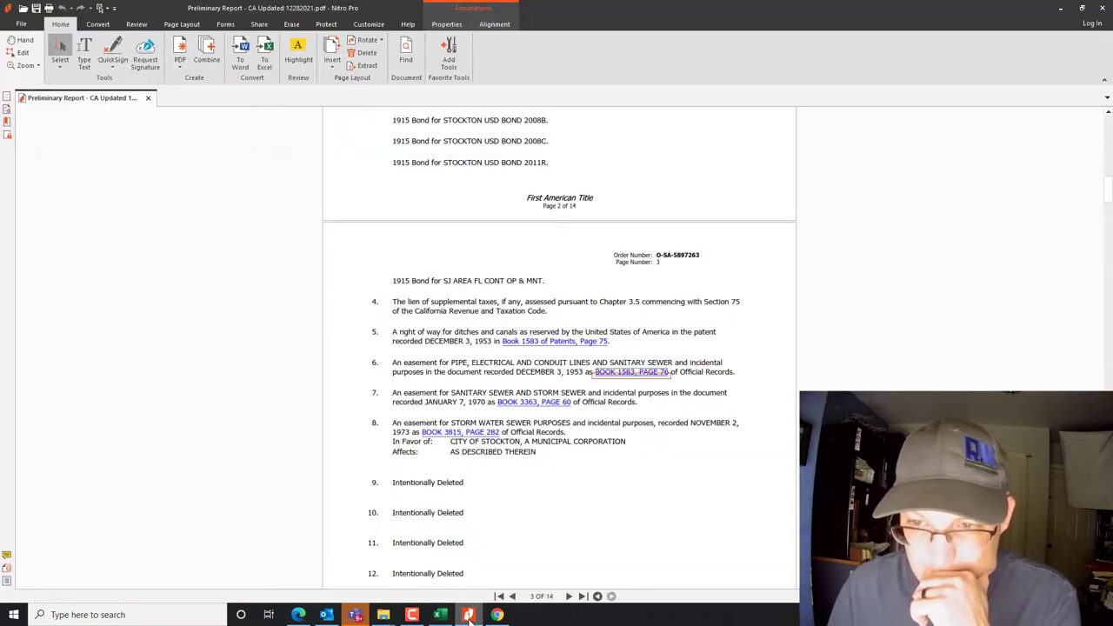
{"action": "left_click", "coordinate": [468, 614]}
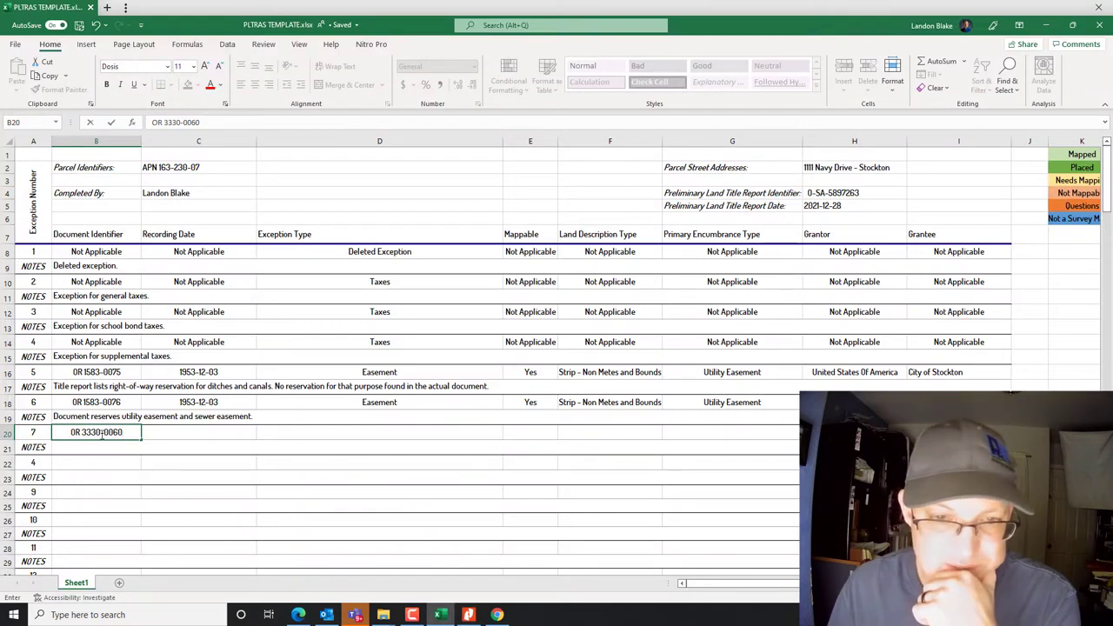
{"action": "left_click", "coordinate": [101, 432]}
{"action": "key", "text": "BackSpace"}
{"action": "key", "text": "BackSpace"}
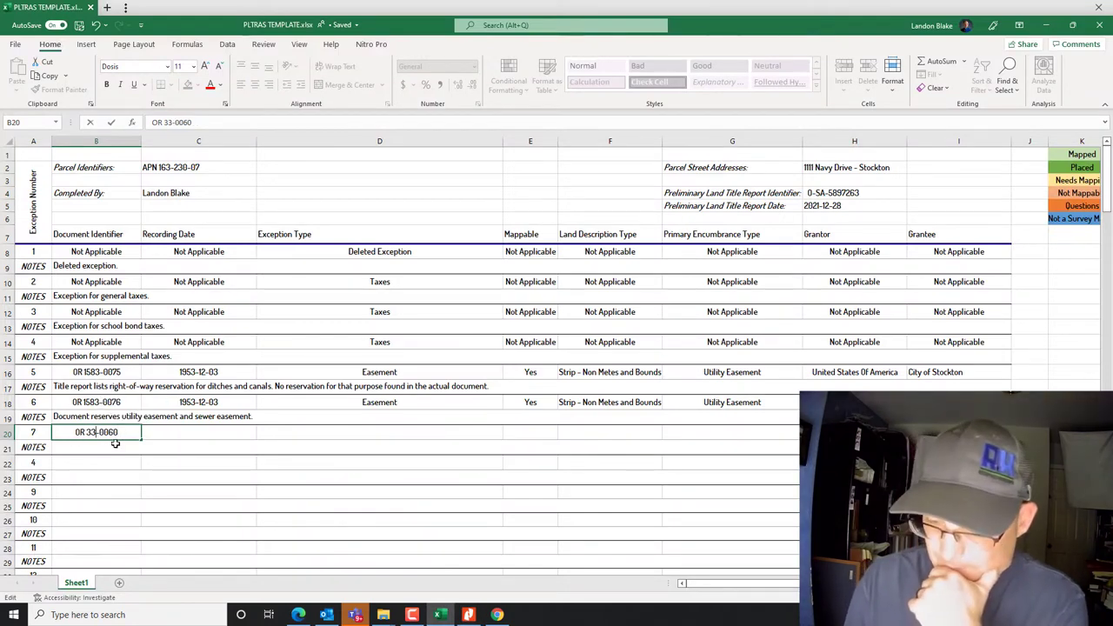
{"action": "type", "text": "63"}
{"action": "key", "text": "Tab"}
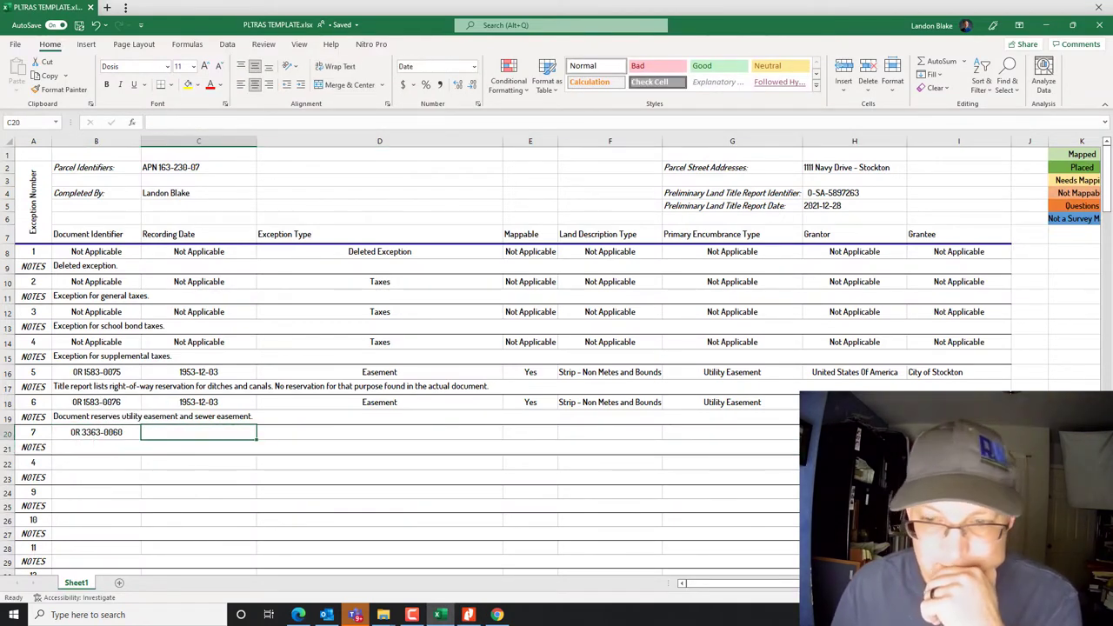
{"action": "left_click", "coordinate": [468, 614]}
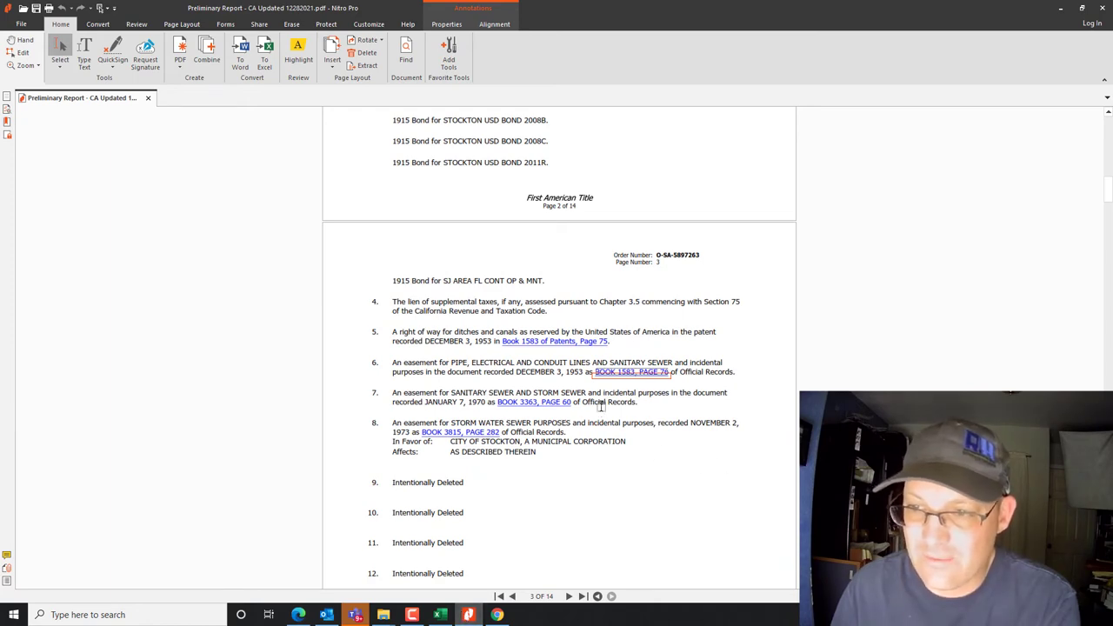
Enter 1970-01-07 as exception 7's recording date, shown as January 7, 1970
{"action": "left_click", "coordinate": [440, 615]}
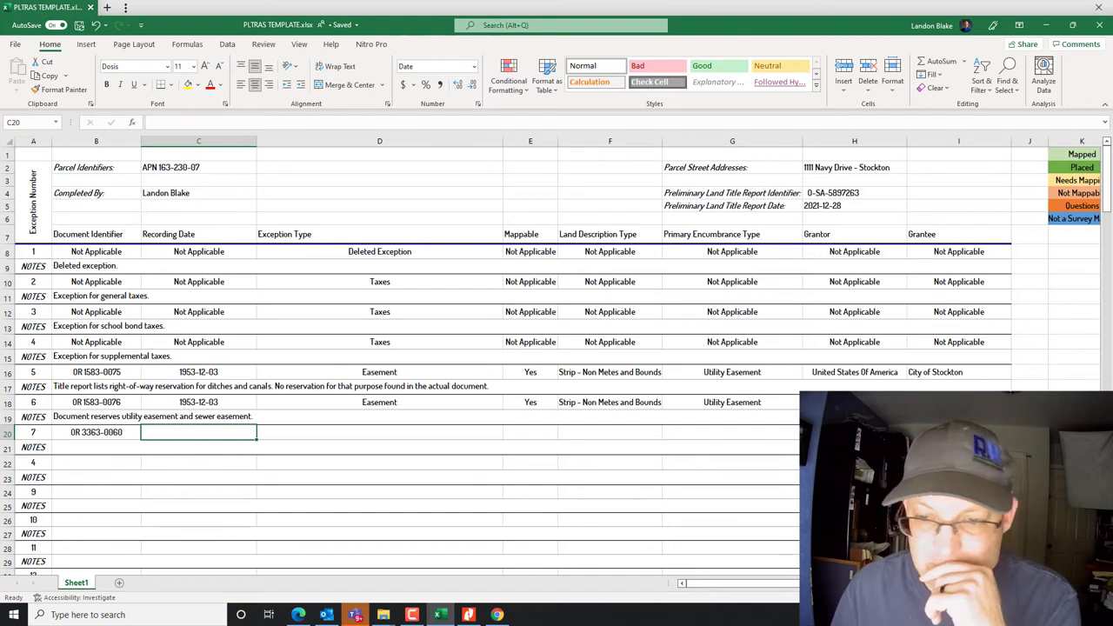
{"action": "left_click", "coordinate": [469, 615]}
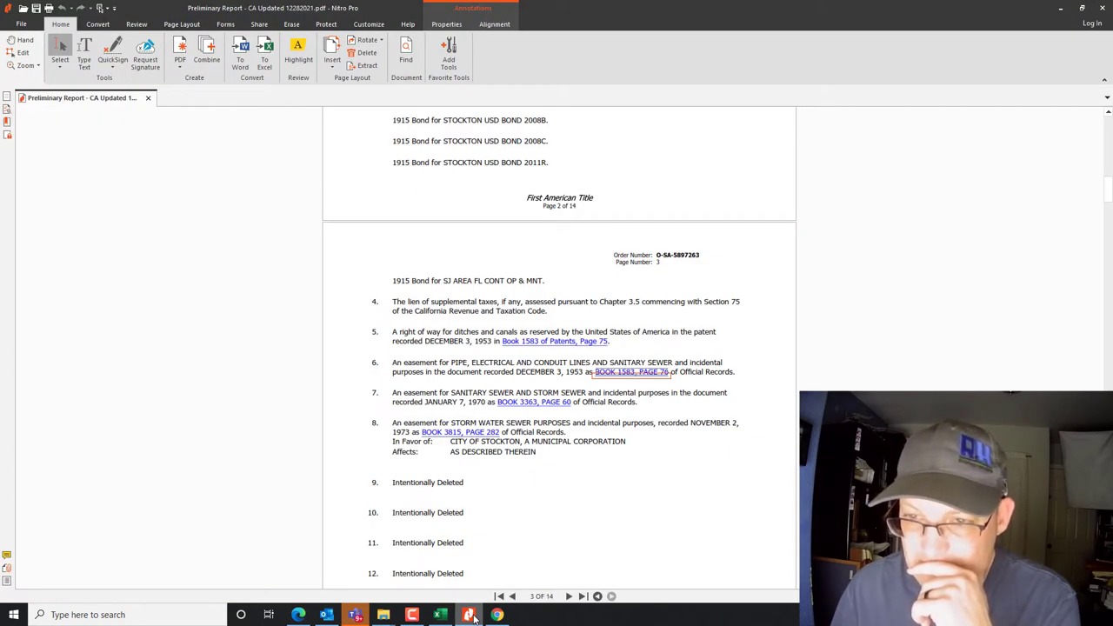
{"action": "left_click", "coordinate": [469, 615]}
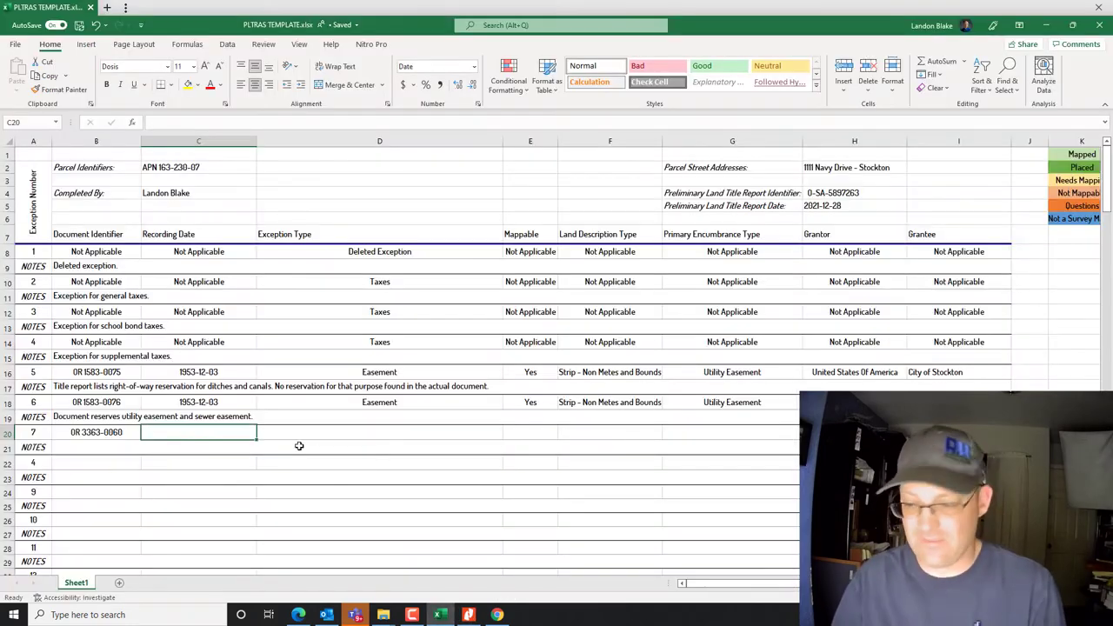
{"action": "type", "text": "1970-01-07"}
{"action": "key", "text": "Return"}
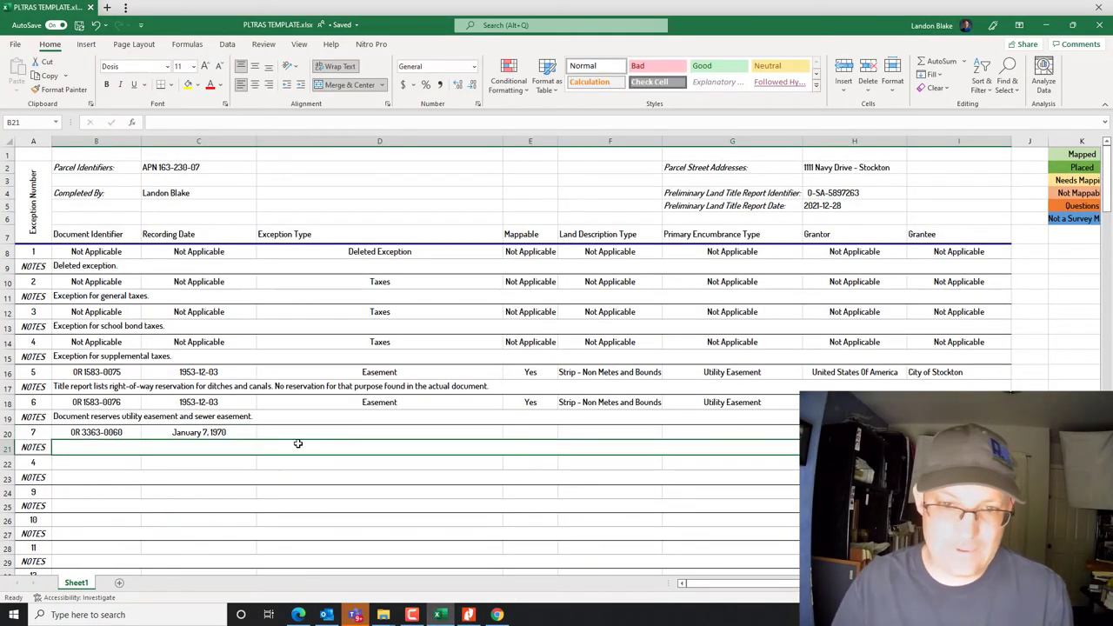
{"action": "left_click", "coordinate": [198, 432]}
Apply C20's long date format to the exception 5 and 6 dates in C16 and C18
{"action": "left_click", "coordinate": [59, 90]}
{"action": "left_click", "coordinate": [223, 371]}
{"action": "left_click", "coordinate": [59, 89]}
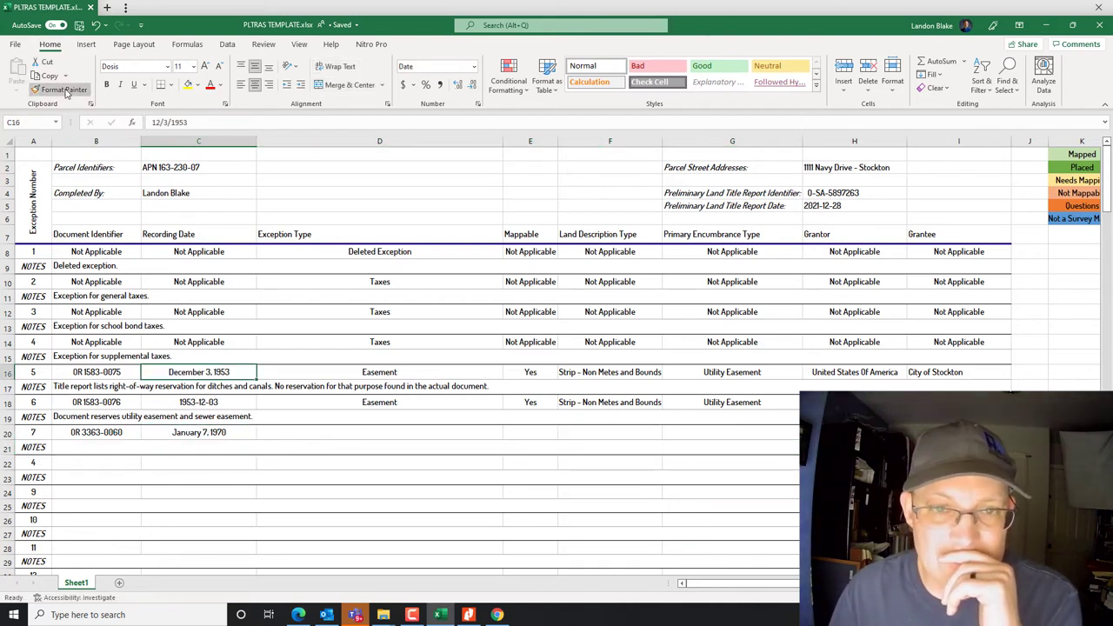
{"action": "left_click", "coordinate": [198, 401]}
Set exception 7's type to Easement and copy Utility Easement from G18 into G20
{"action": "left_click", "coordinate": [330, 432]}
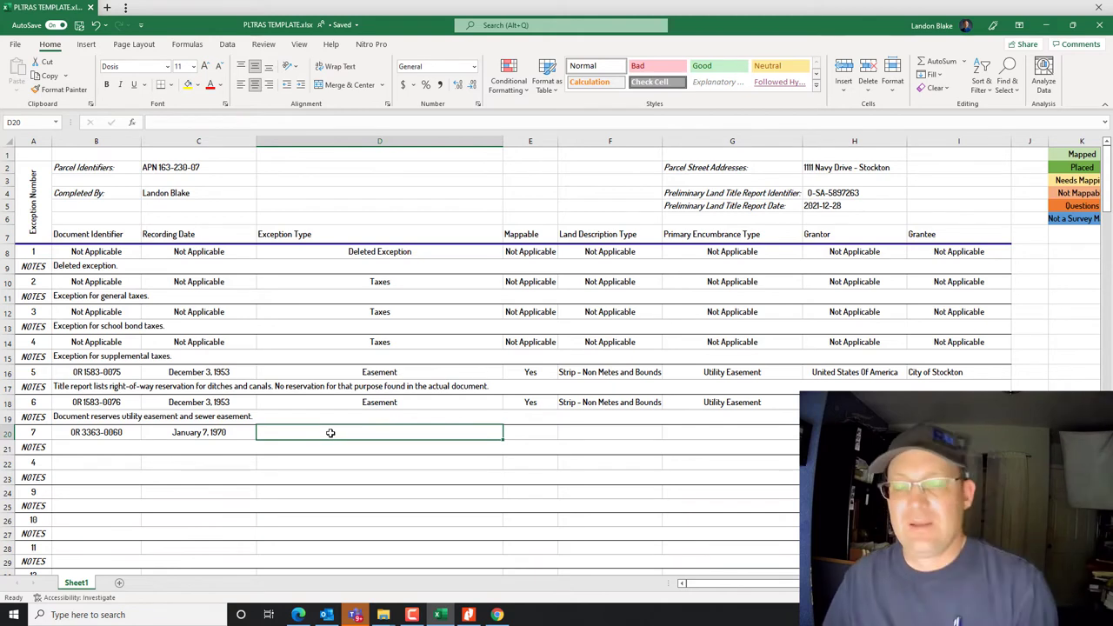
{"action": "type", "text": "Easement"}
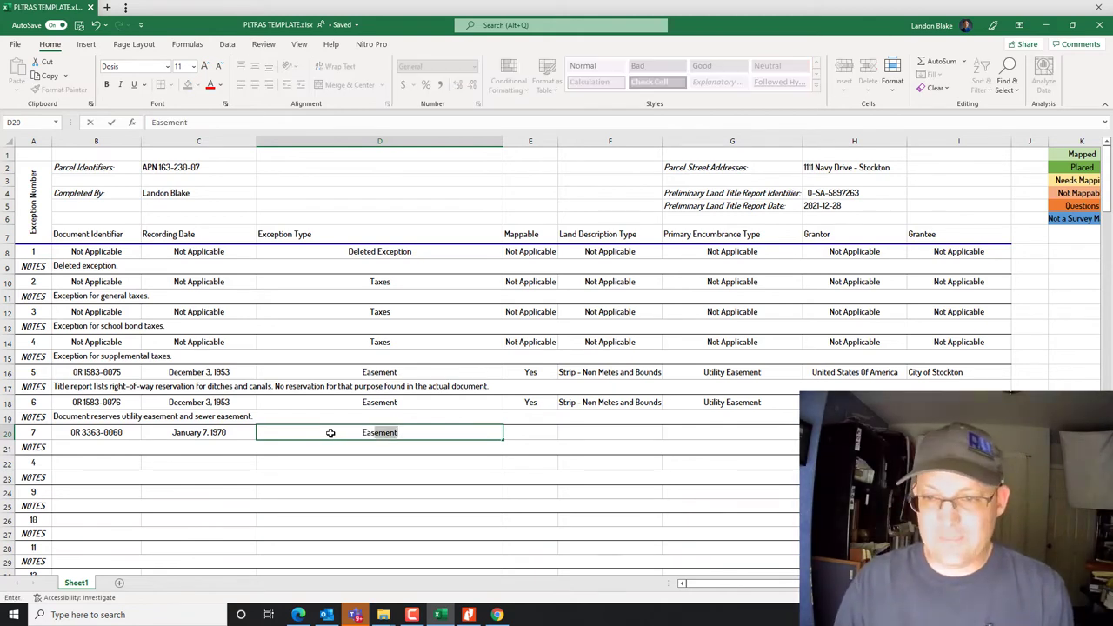
{"action": "key", "text": "Tab"}
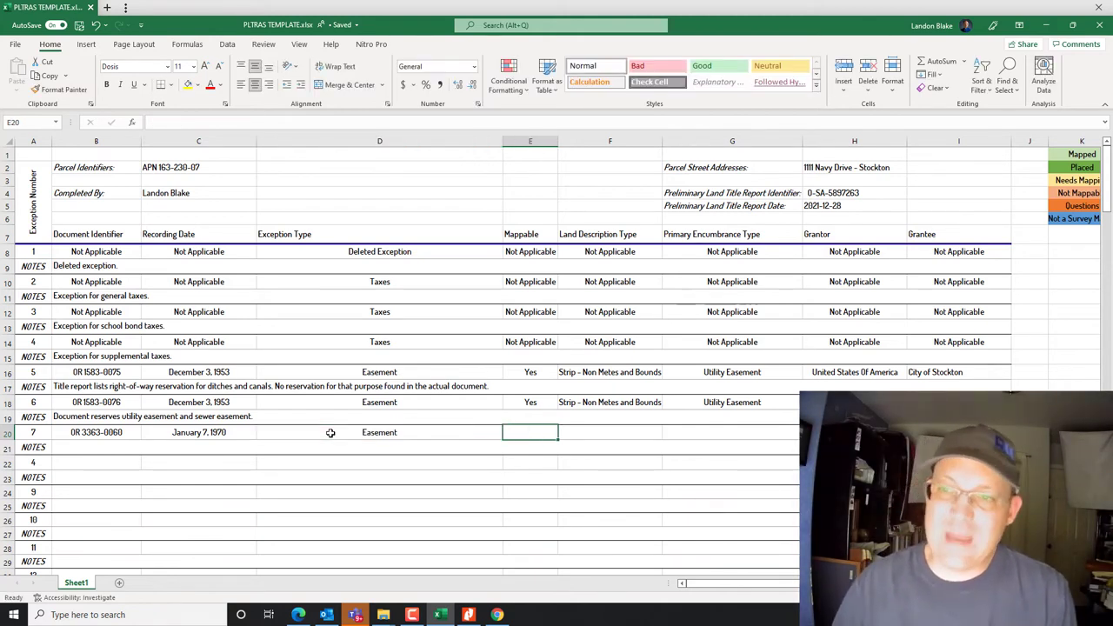
{"action": "left_click", "coordinate": [734, 402]}
{"action": "key", "text": "ctrl+c"}
{"action": "left_click", "coordinate": [736, 428]}
{"action": "key", "text": "ctrl+v"}
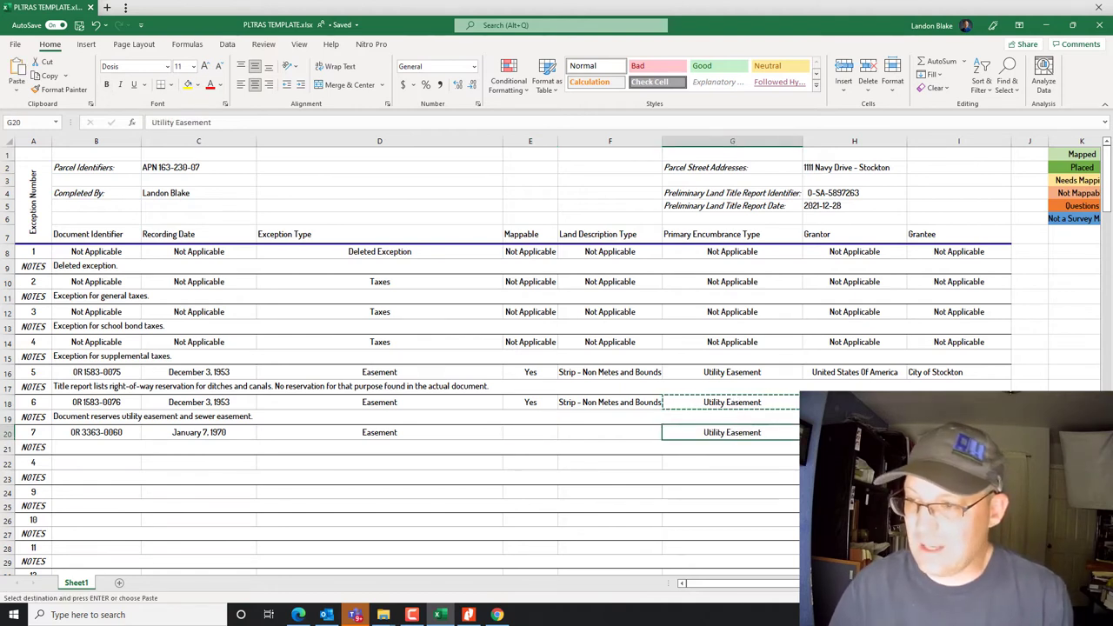
{"action": "left_click", "coordinate": [467, 614]}
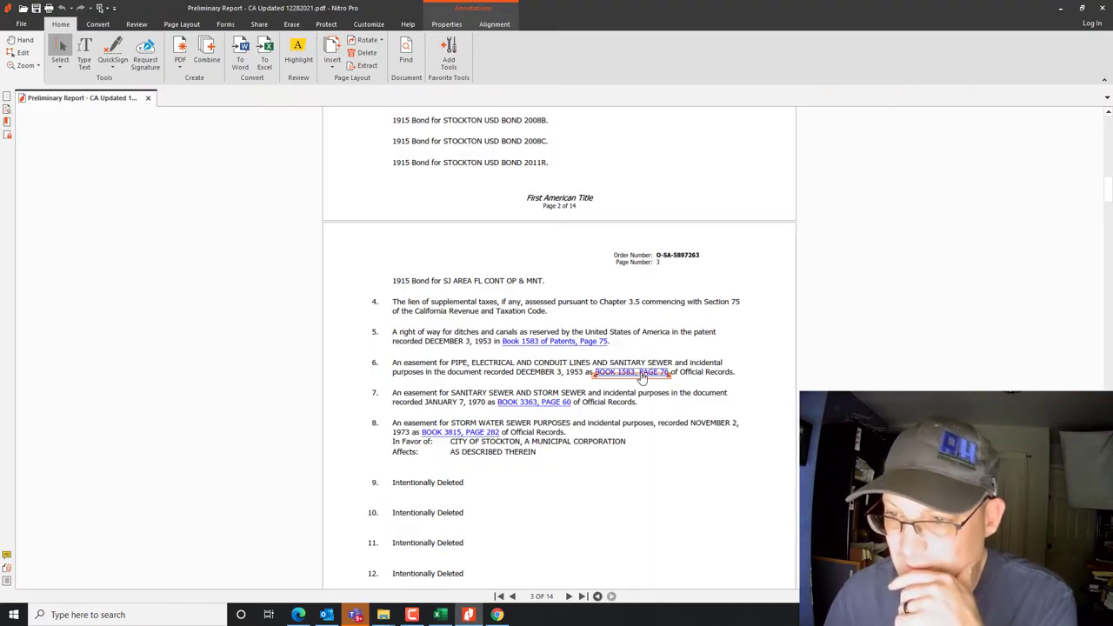
Open the Book 3363, Page 60 Stockton City Council resolution and scroll through it
{"action": "left_click", "coordinate": [545, 403]}
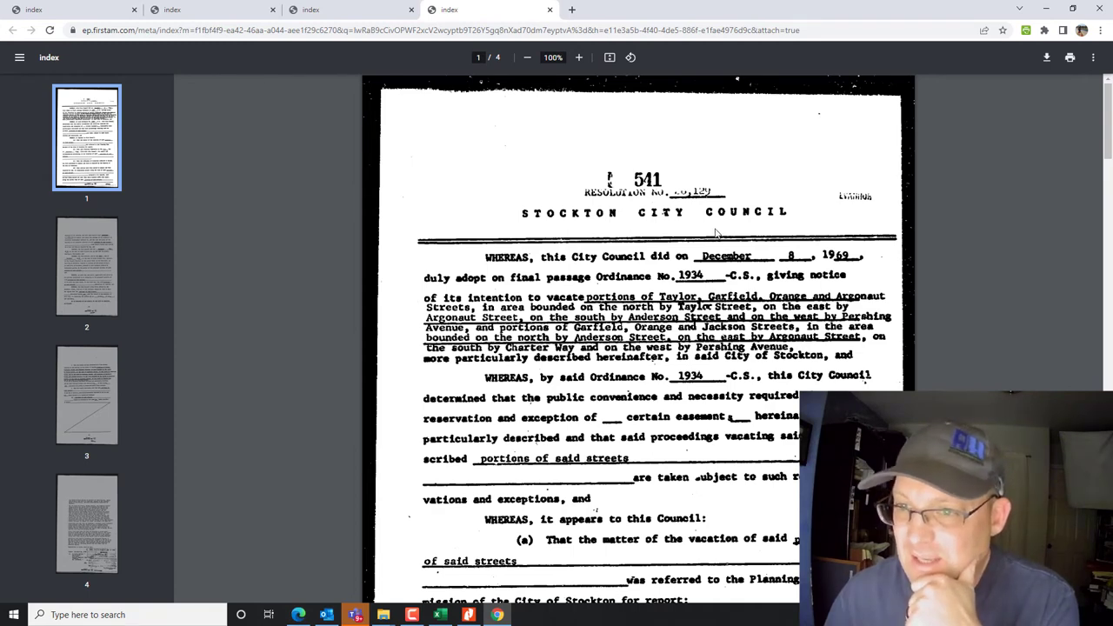
{"action": "scroll", "coordinate": [714, 233], "scroll_direction": "down", "scroll_amount": 2}
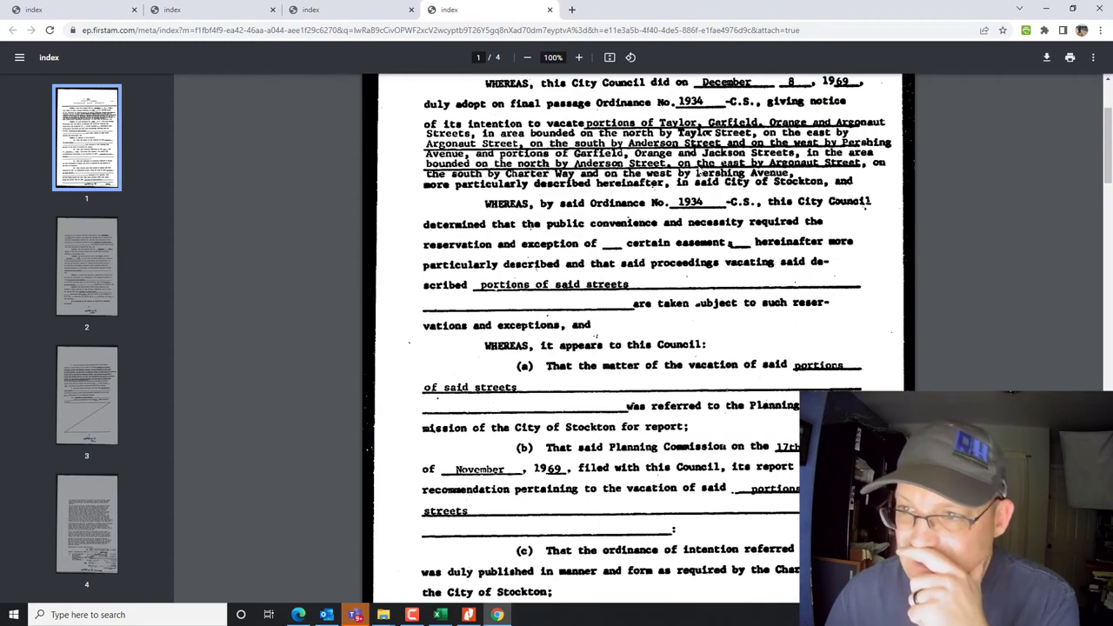
{"action": "scroll", "coordinate": [696, 185], "scroll_direction": "down", "scroll_amount": 3}
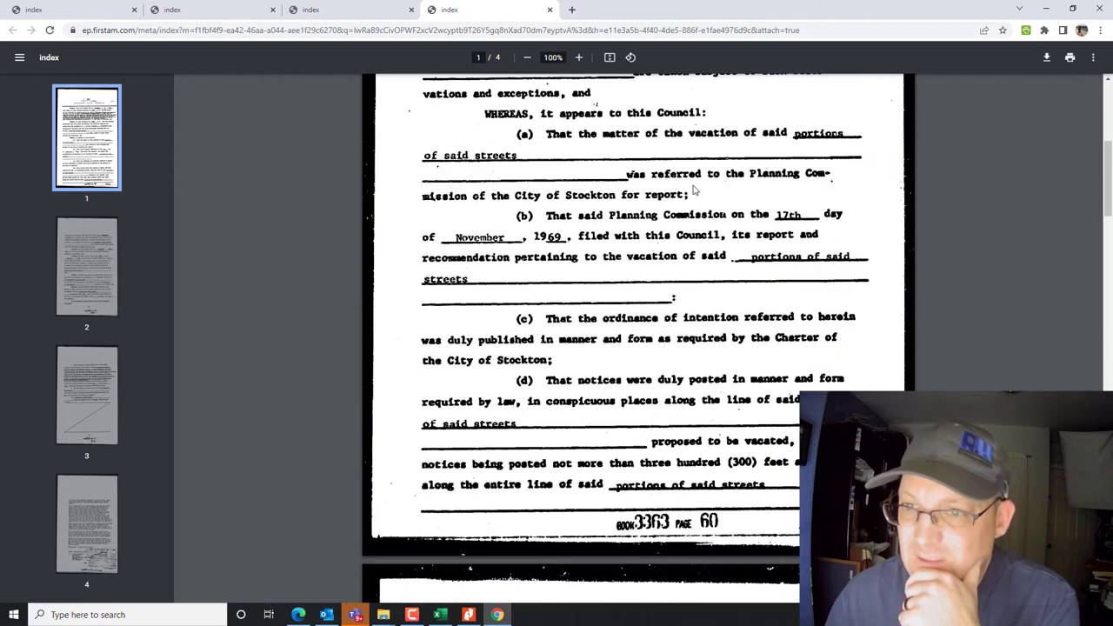
{"action": "scroll", "coordinate": [693, 195], "scroll_direction": "down", "scroll_amount": 7}
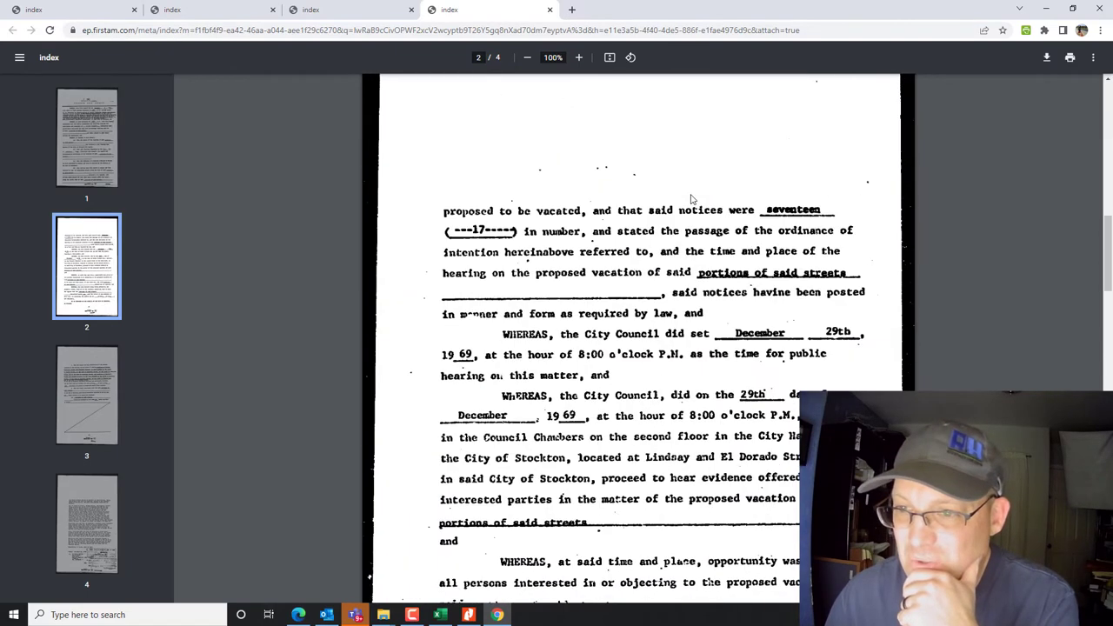
{"action": "scroll", "coordinate": [691, 200], "scroll_direction": "down", "scroll_amount": 9}
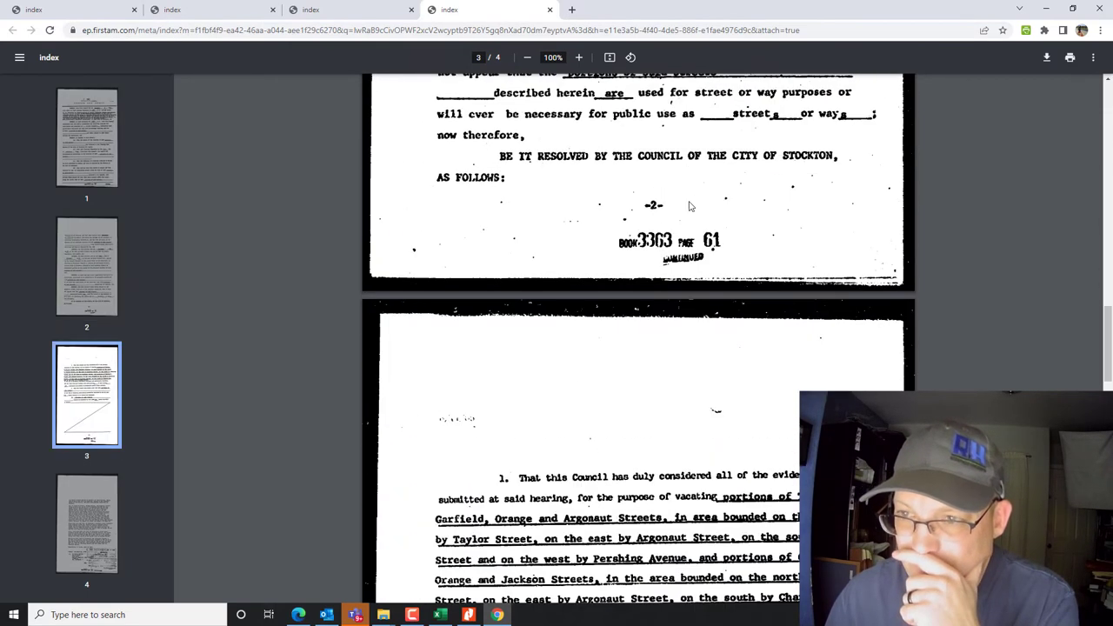
{"action": "scroll", "coordinate": [690, 206], "scroll_direction": "down", "scroll_amount": 2}
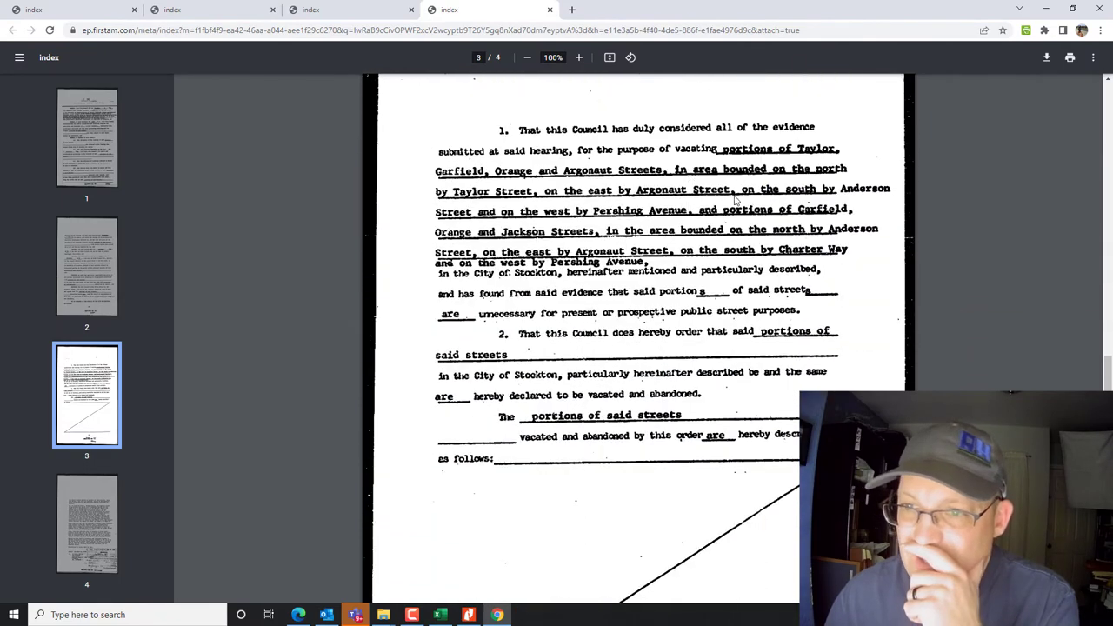
{"action": "scroll", "coordinate": [649, 209], "scroll_direction": "down", "scroll_amount": 5}
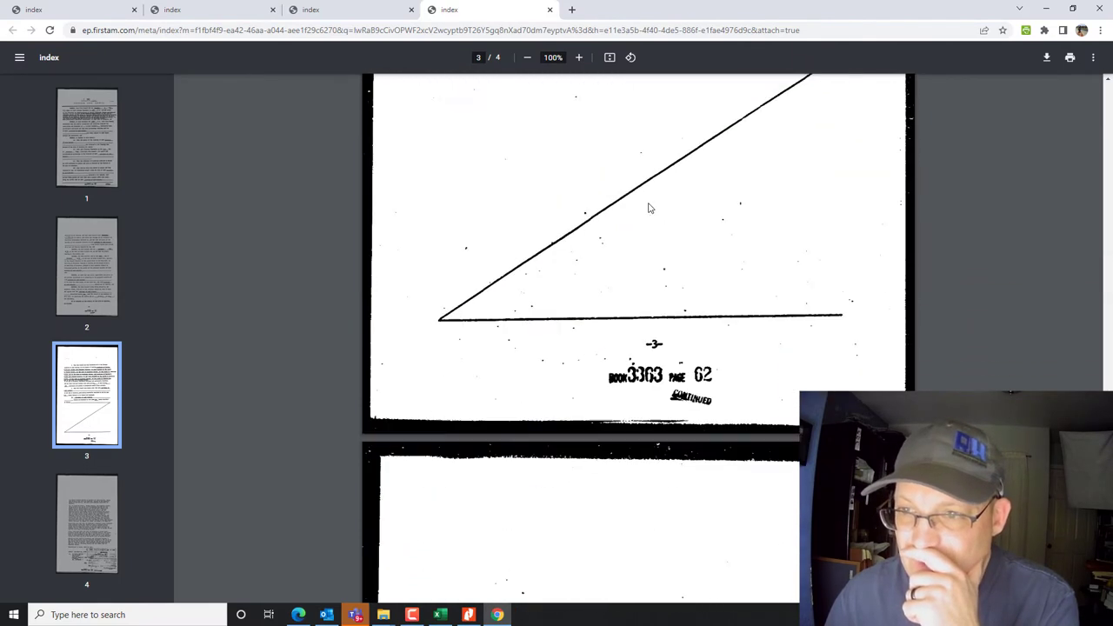
{"action": "scroll", "coordinate": [657, 235], "scroll_direction": "up", "scroll_amount": 7}
{"action": "scroll", "coordinate": [664, 262], "scroll_direction": "up", "scroll_amount": 4}
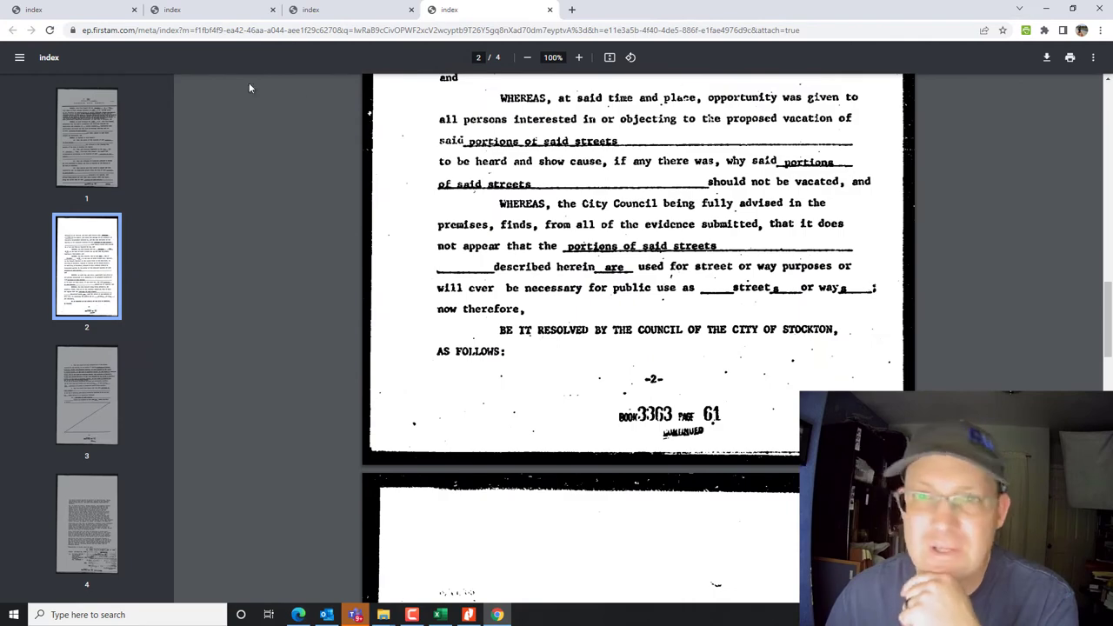
Close the leftover browser tabs and return to the title report
{"action": "left_click", "coordinate": [122, 11]}
{"action": "left_click", "coordinate": [135, 10]}
{"action": "left_click", "coordinate": [135, 11]}
{"action": "left_click", "coordinate": [135, 11]}
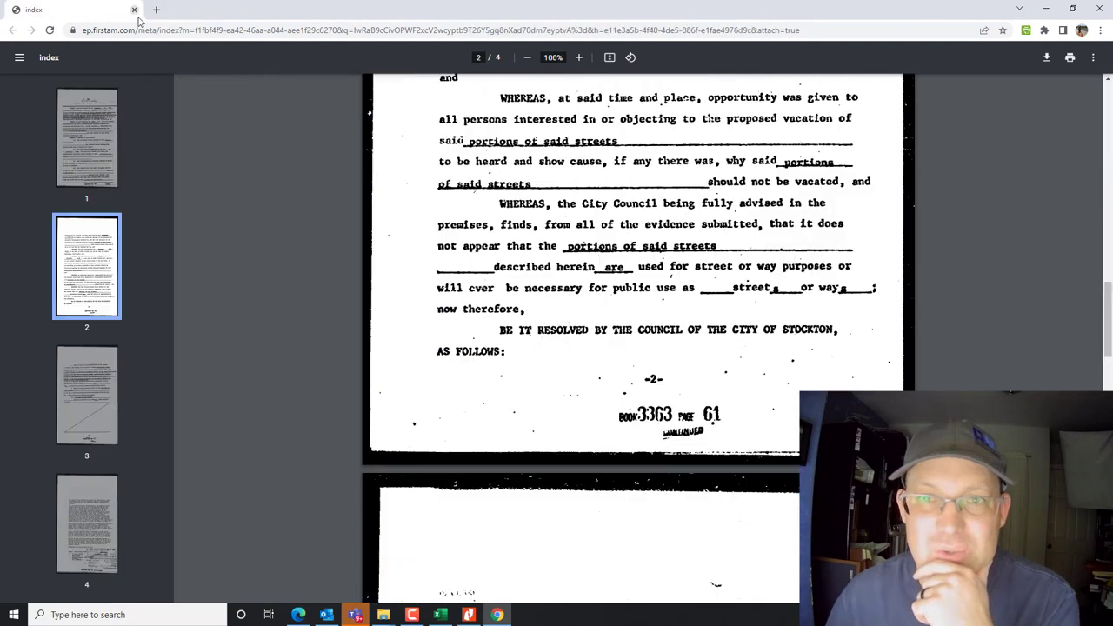
{"action": "left_click", "coordinate": [468, 614]}
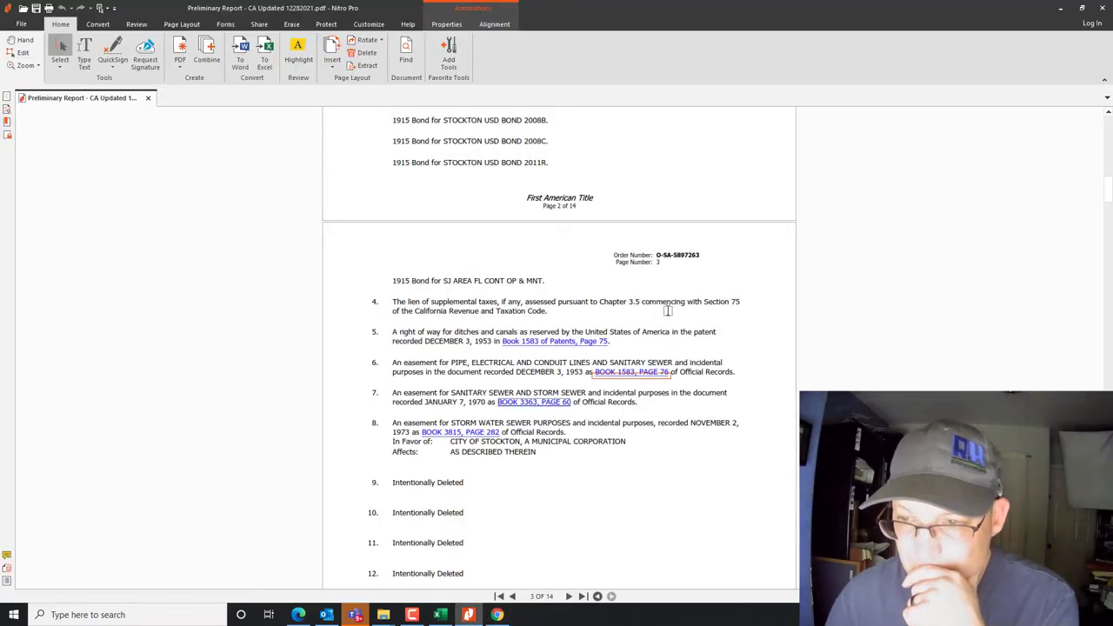
Give exception 7 land description type Strip - Non Metes and Bounds and Mappable value No
{"action": "left_click", "coordinate": [440, 615]}
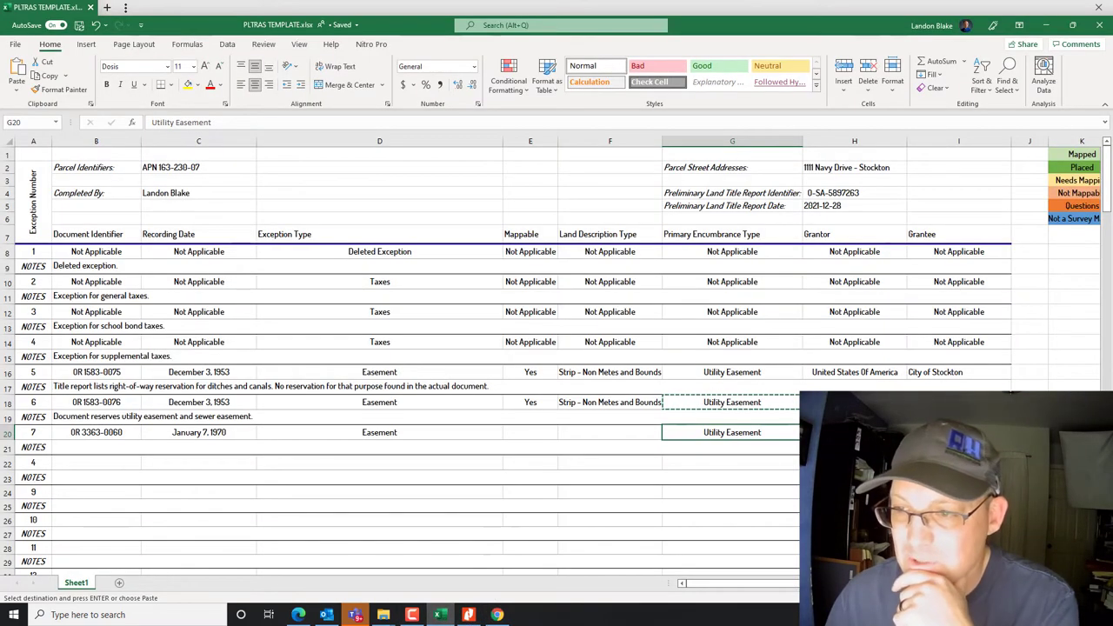
{"action": "left_click", "coordinate": [757, 481]}
{"action": "left_click", "coordinate": [956, 432]}
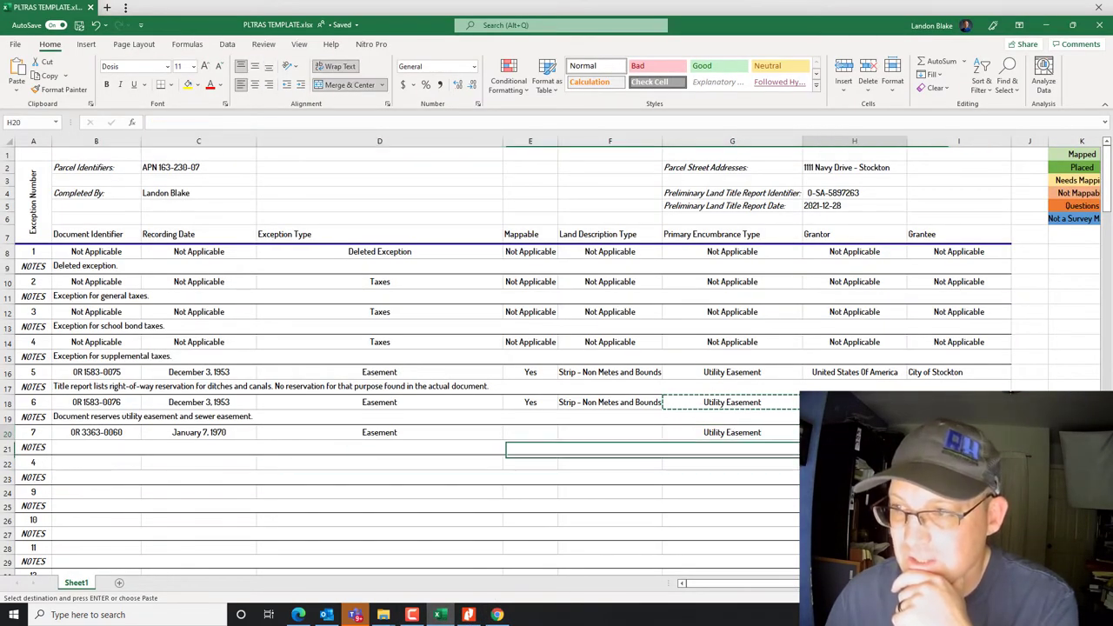
{"action": "left_click", "coordinate": [593, 435]}
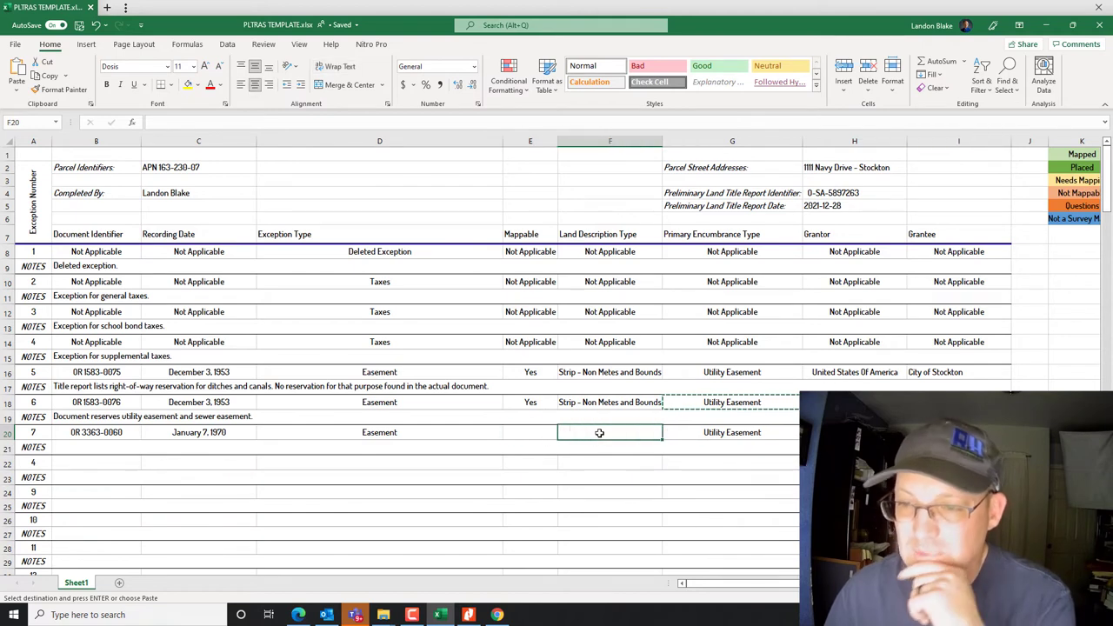
{"action": "type", "text": "Strip - Non Metes and Bounds"}
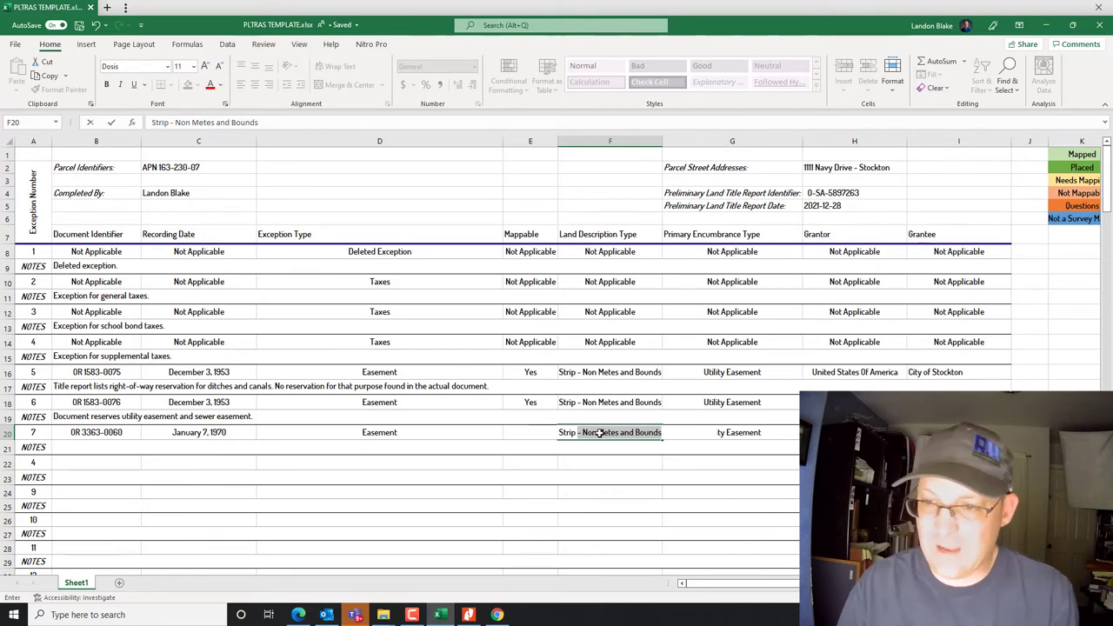
{"action": "key", "text": "Return"}
{"action": "left_click", "coordinate": [528, 430]}
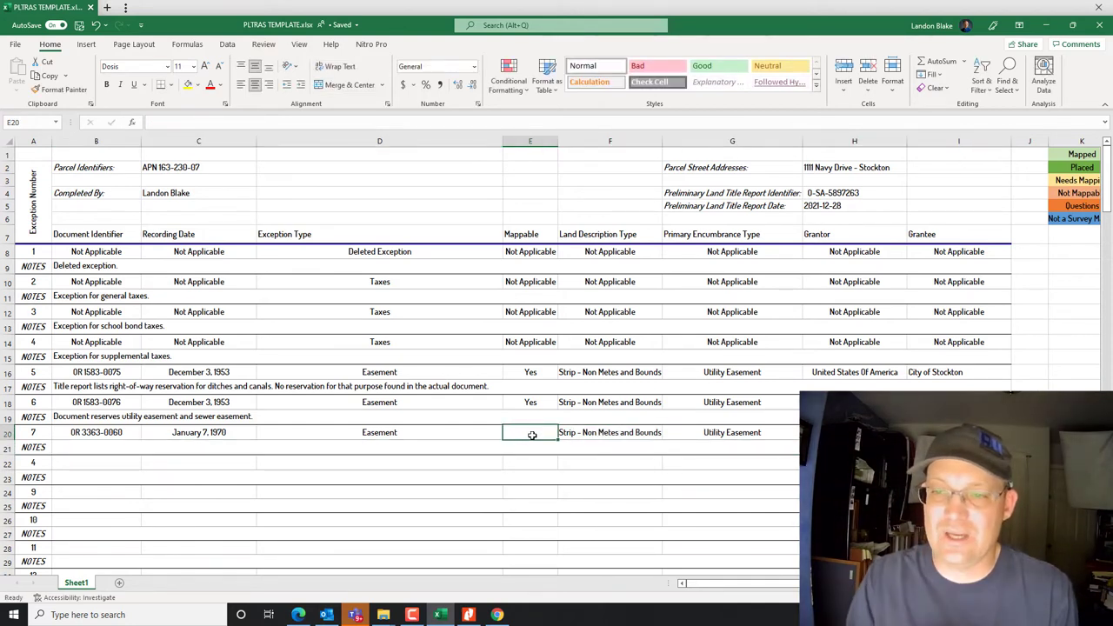
{"action": "type", "text": "No"}
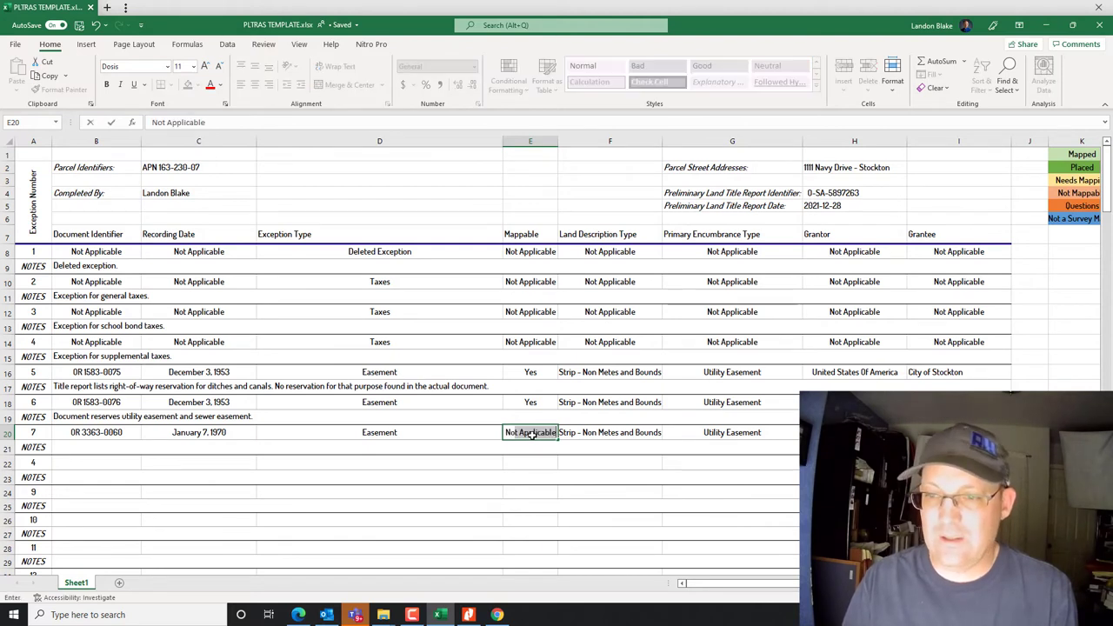
{"action": "key", "text": "Delete"}
{"action": "key", "text": "Return"}
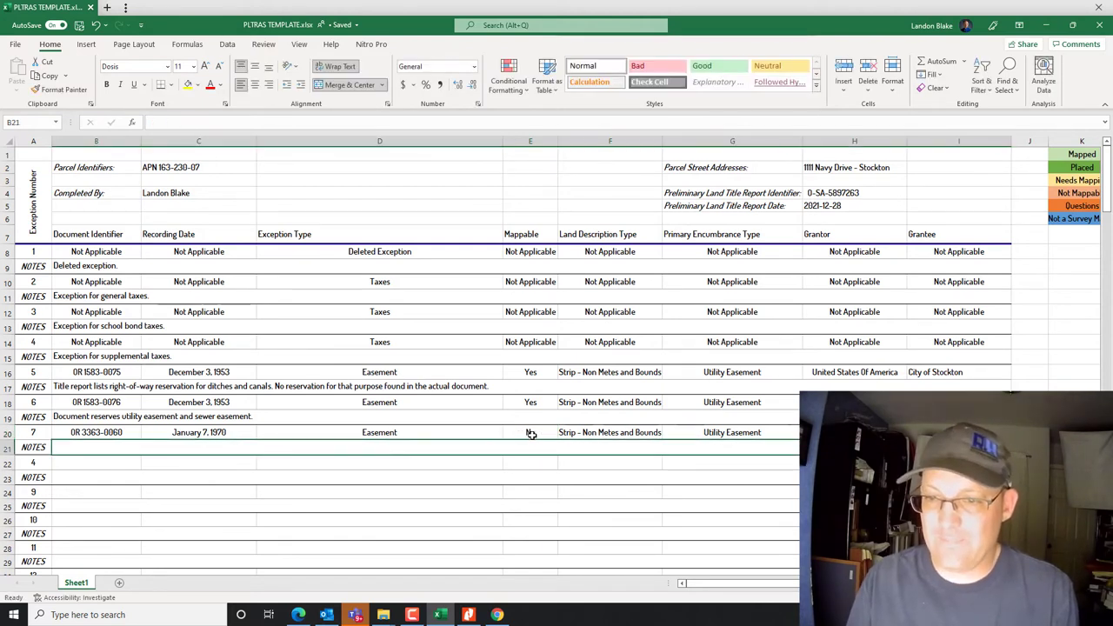
{"action": "left_click", "coordinate": [608, 491]}
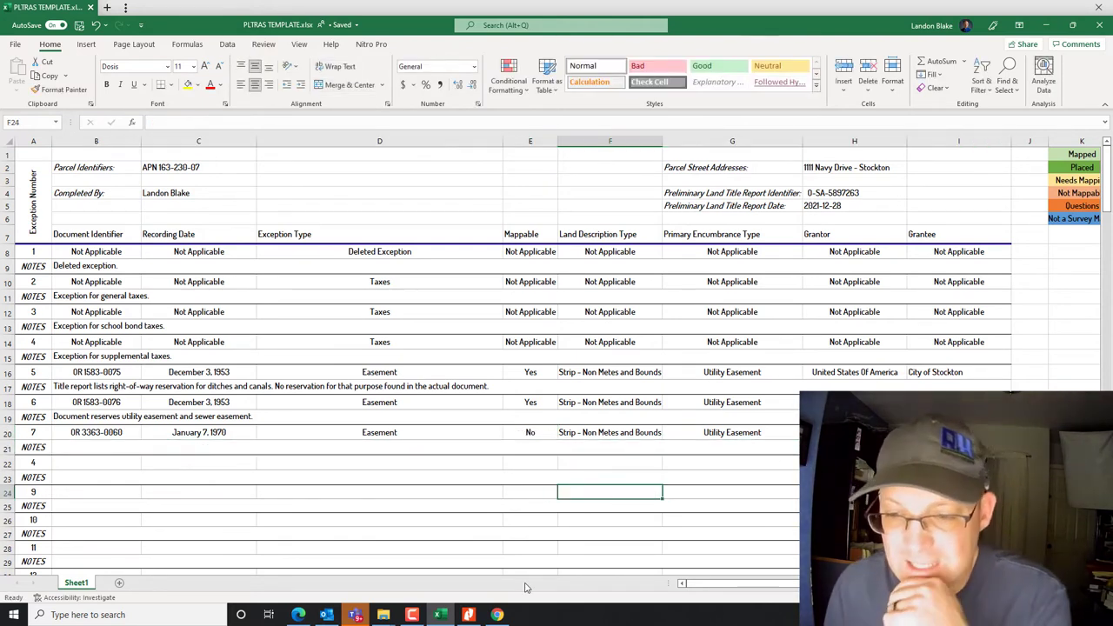
Note exception 7 as a blanket utility easement over public street right-of-way being abandoned by this document
{"action": "left_click", "coordinate": [90, 446]}
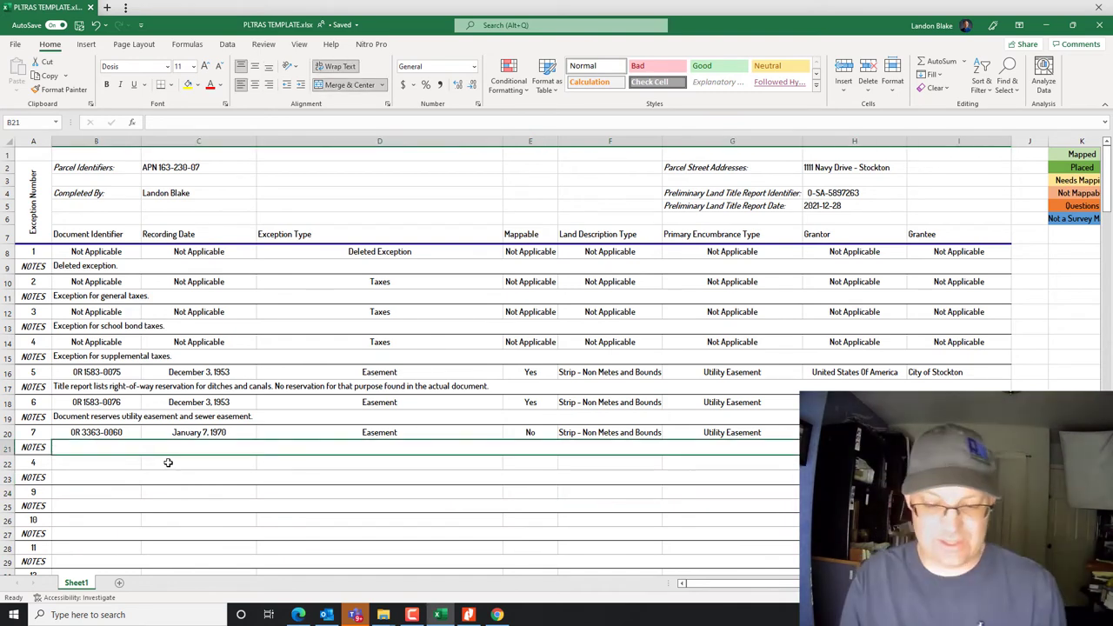
{"action": "type", "text": "Blanket utility easement over road right-of="}
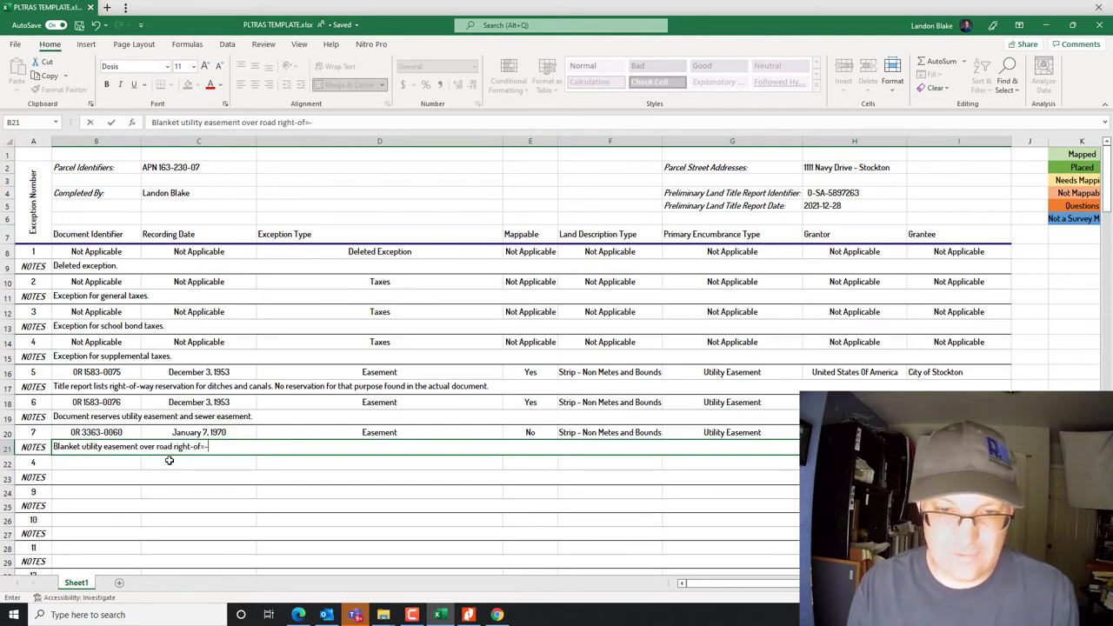
{"action": "key", "text": "BackSpace"}
{"action": "key", "text": "BackSpace"}
{"action": "key", "text": "BackSpace"}
{"action": "key", "text": "BackSpace"}
{"action": "key", "text": "BackSpace"}
{"action": "key", "text": "BackSpace"}
{"action": "key", "text": "BackSpace"}
{"action": "key", "text": "BackSpace"}
{"action": "key", "text": "BackSpace"}
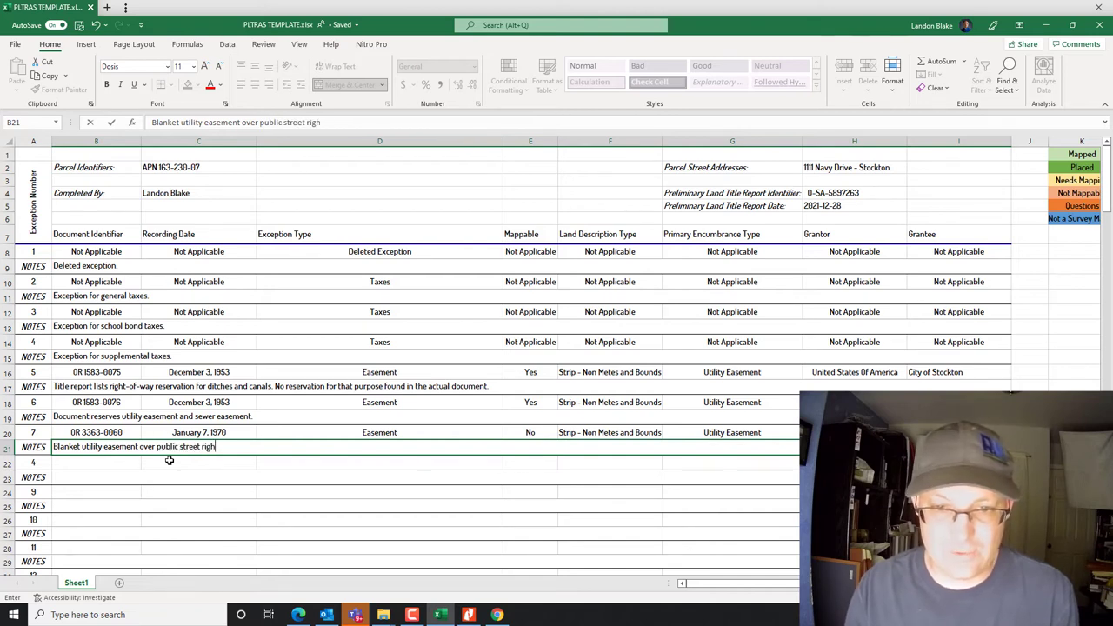
{"action": "type", "text": "ht-of-way be"}
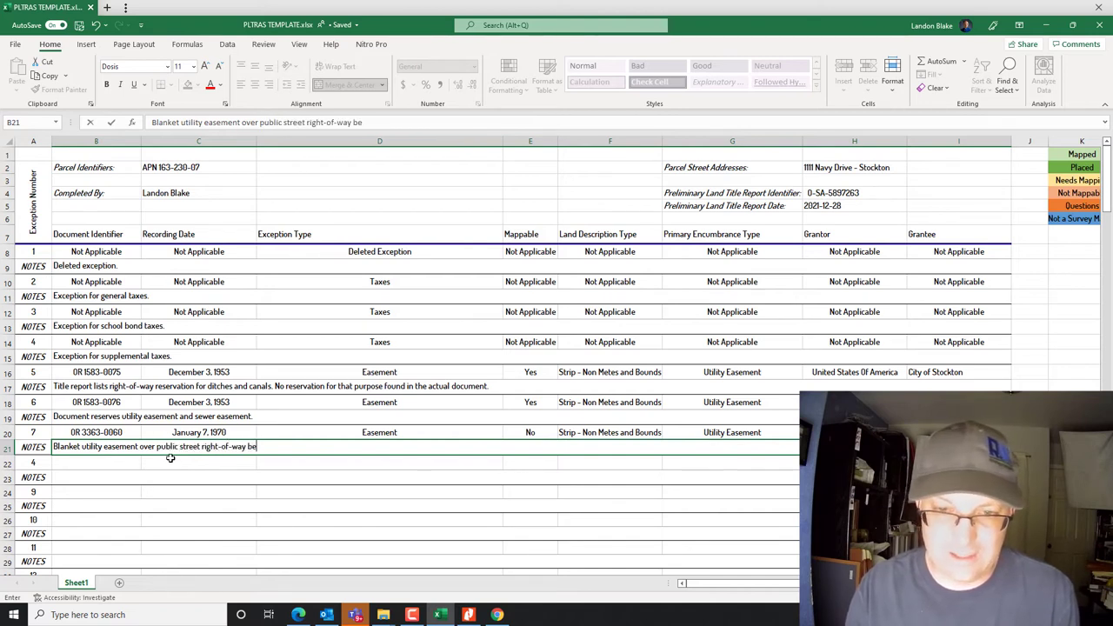
{"action": "type", "text": "ing abandoned by t"}
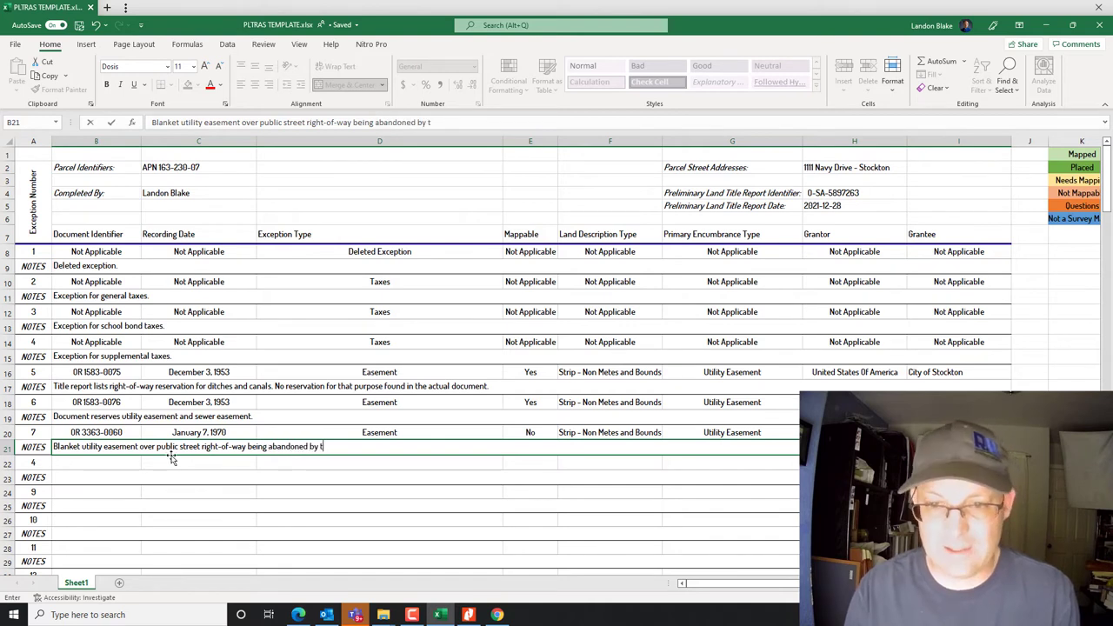
{"action": "type", "text": "his document."}
{"action": "key", "text": "Return"}
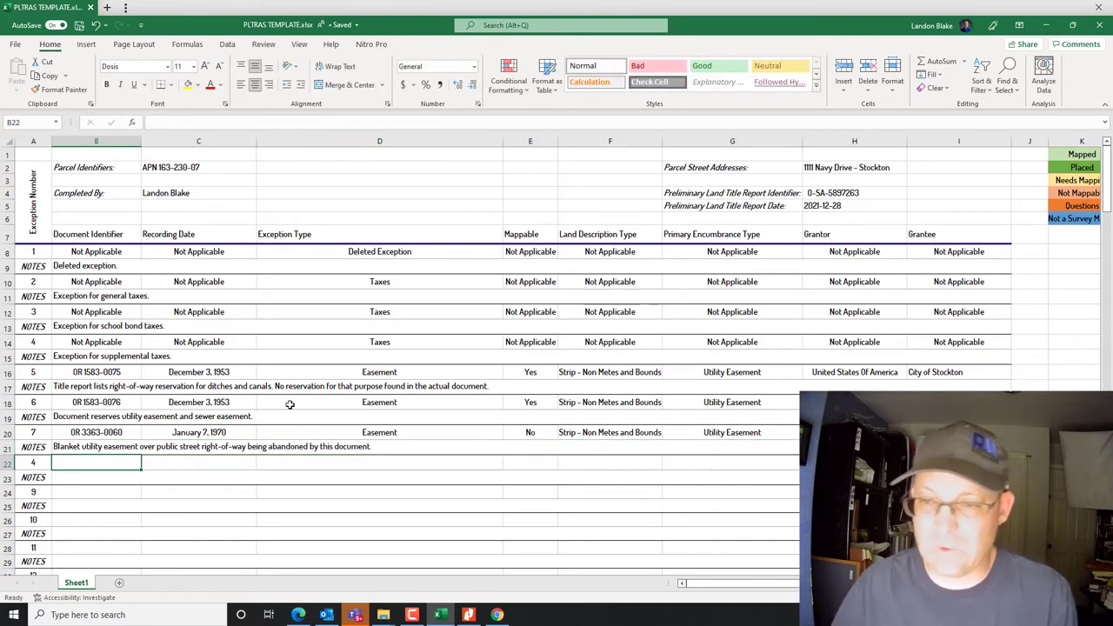
Change exception 7's land description type to Not Applicable
{"action": "left_click", "coordinate": [608, 435]}
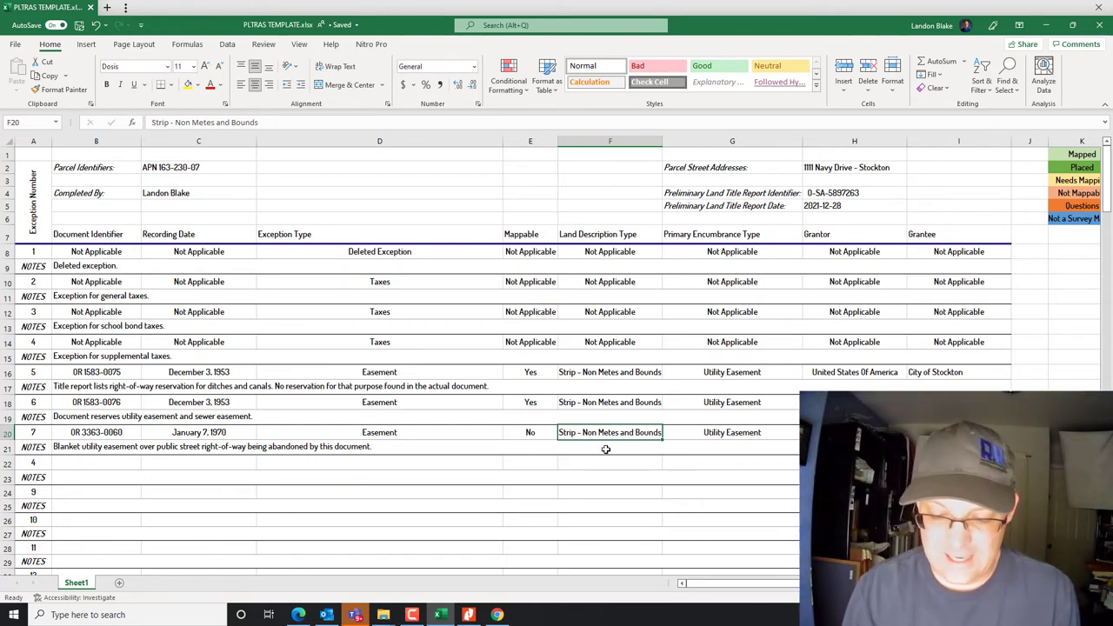
{"action": "type", "text": "Not Applicable"}
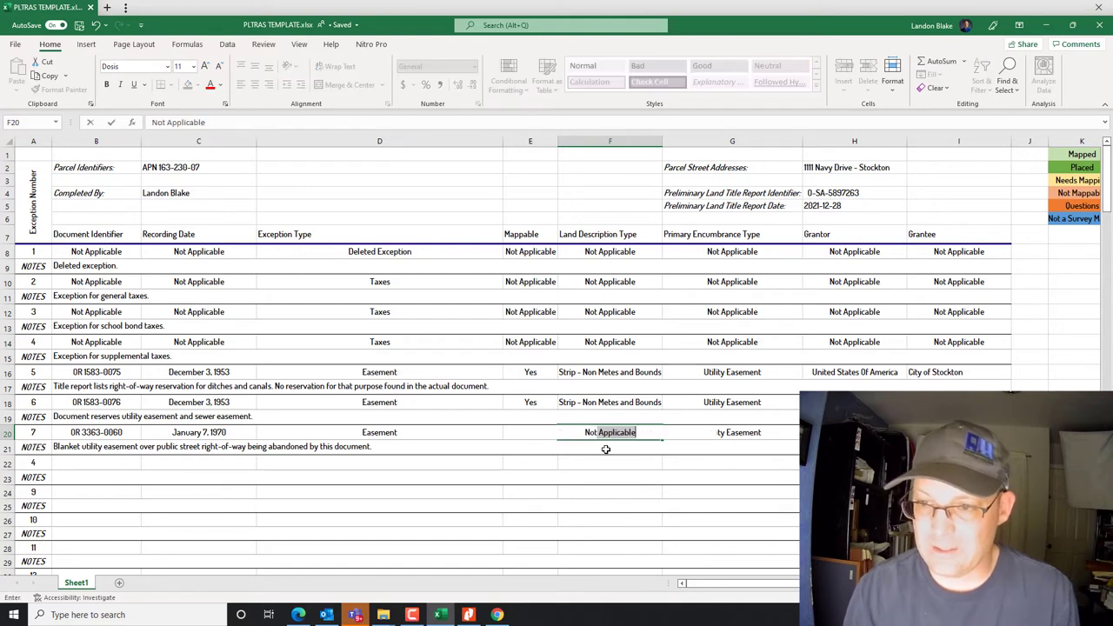
{"action": "left_click", "coordinate": [606, 449]}
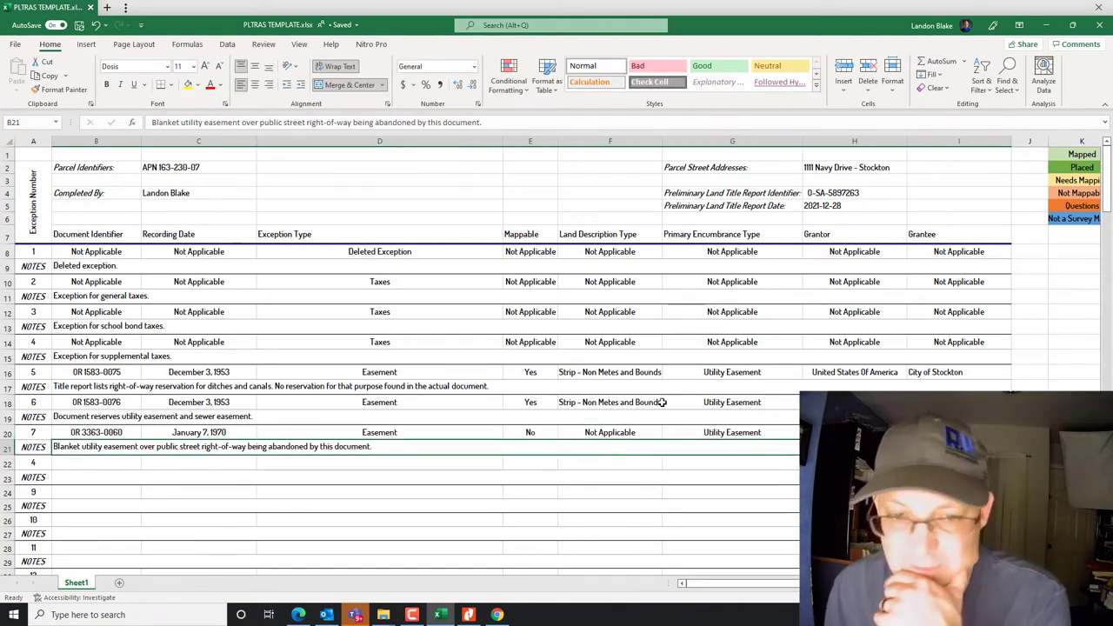
{"action": "left_click", "coordinate": [854, 433]}
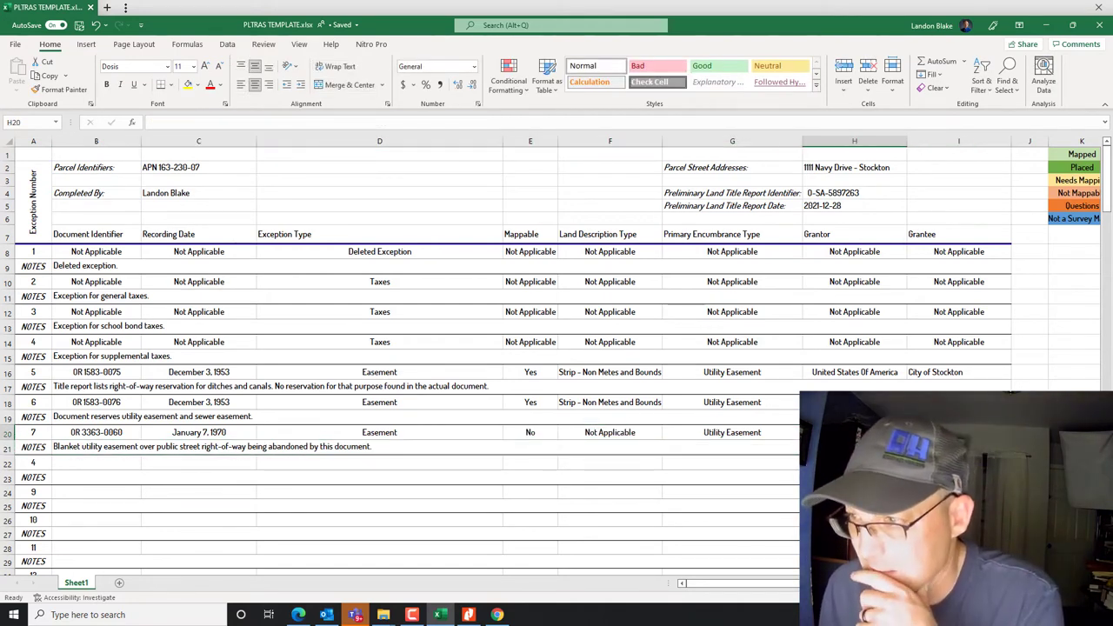
Reopen the Book 3363, Page 60 Stockton City Council resolution from the report and scroll through it
{"action": "left_click", "coordinate": [467, 614]}
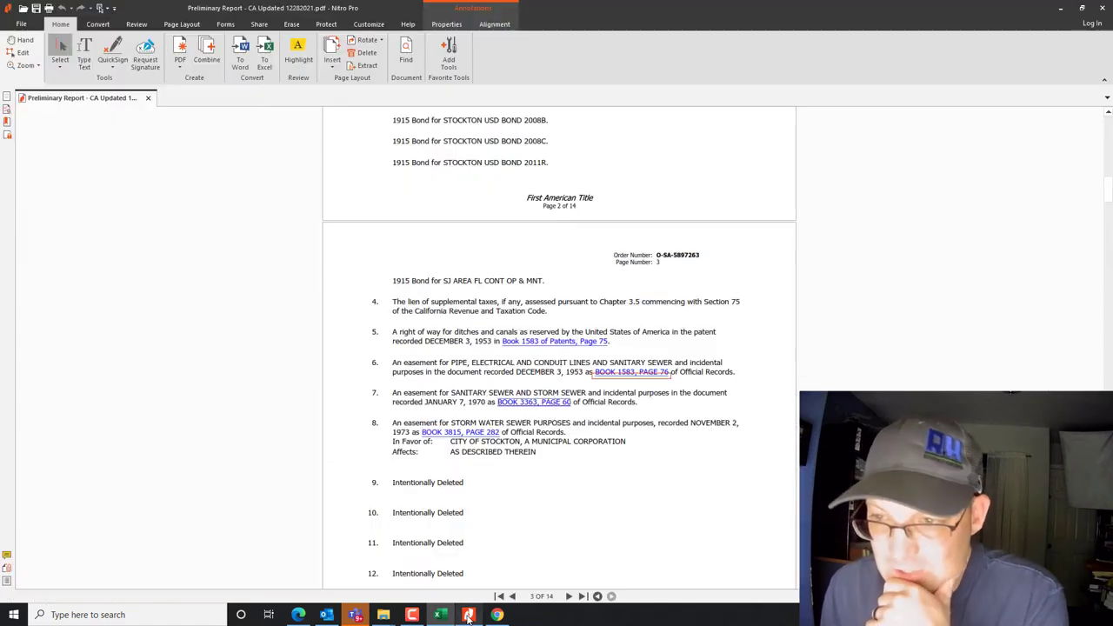
{"action": "left_click", "coordinate": [553, 404]}
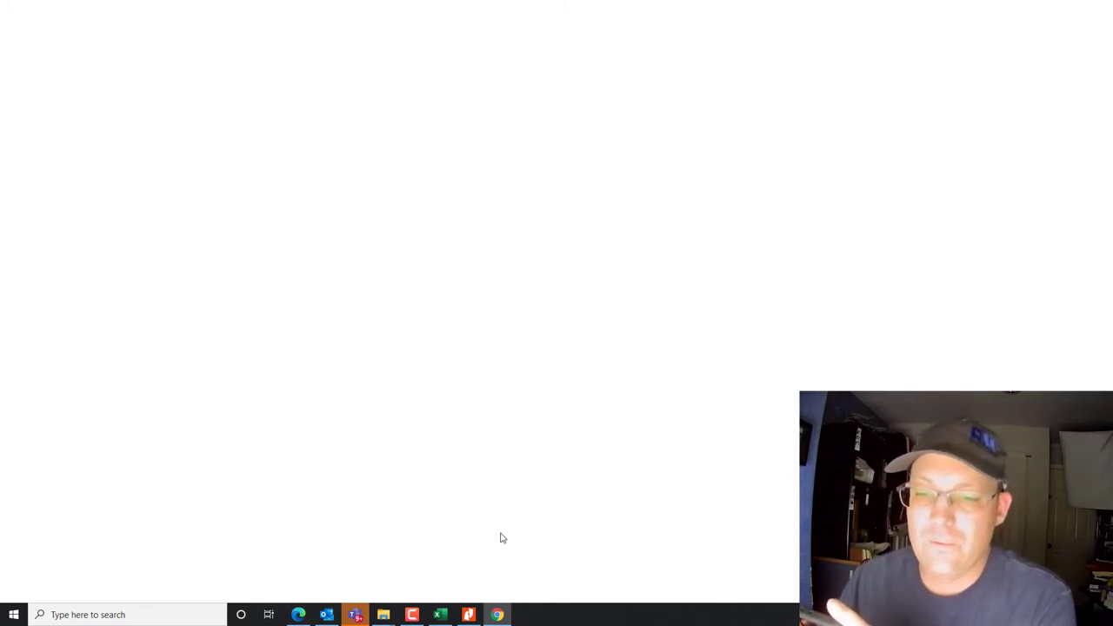
{"action": "left_click", "coordinate": [498, 615]}
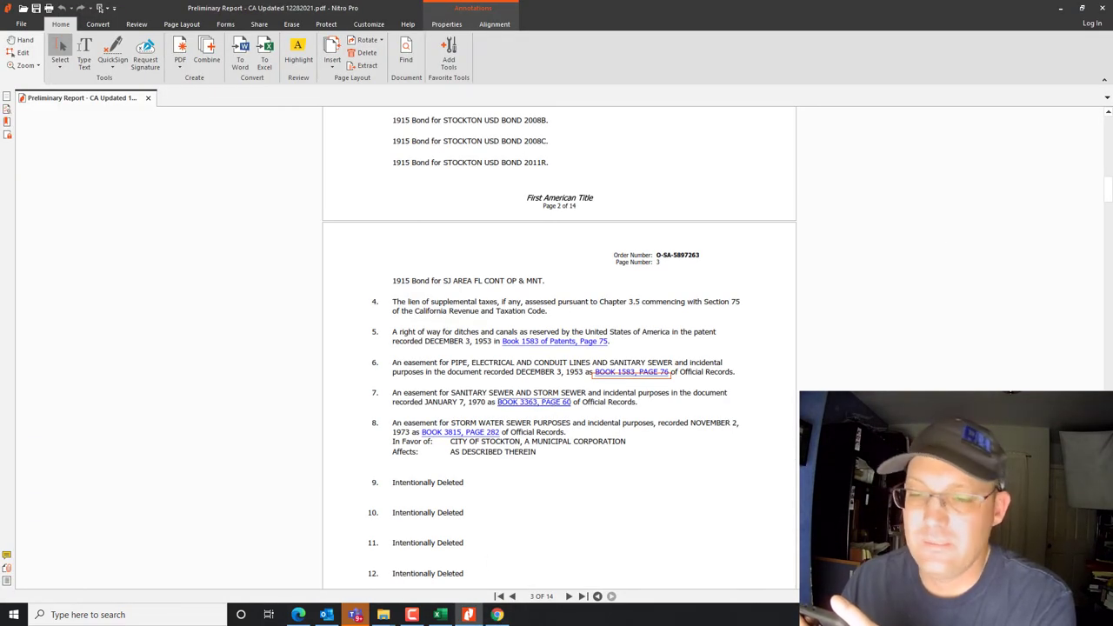
{"action": "left_click", "coordinate": [498, 615]}
{"action": "scroll", "coordinate": [589, 320], "scroll_direction": "down", "scroll_amount": 3}
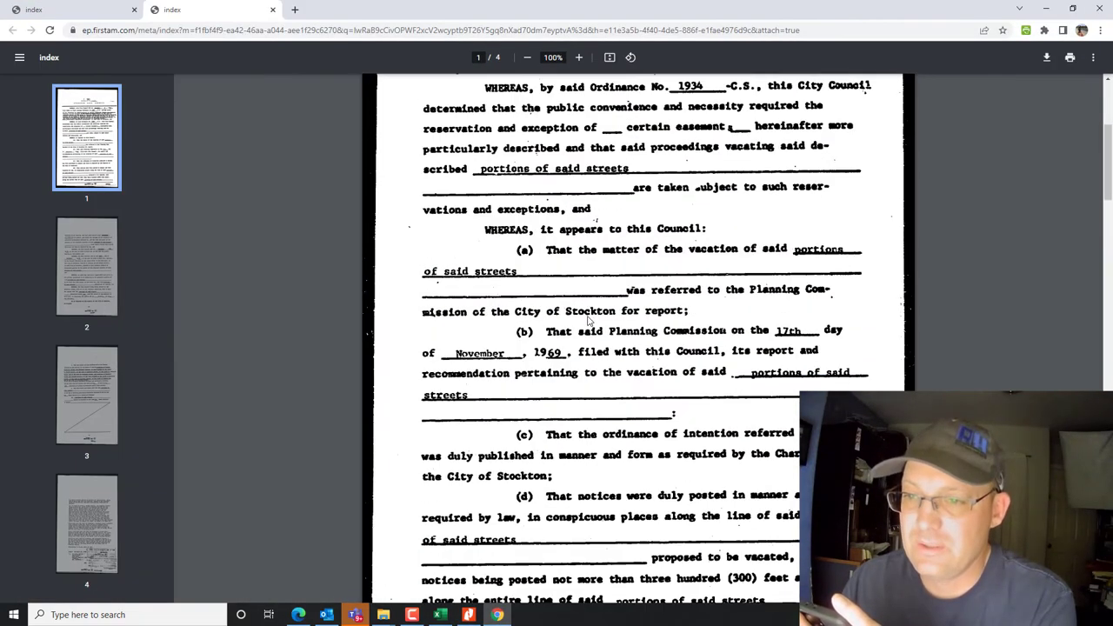
{"action": "scroll", "coordinate": [600, 316], "scroll_direction": "up", "scroll_amount": 3}
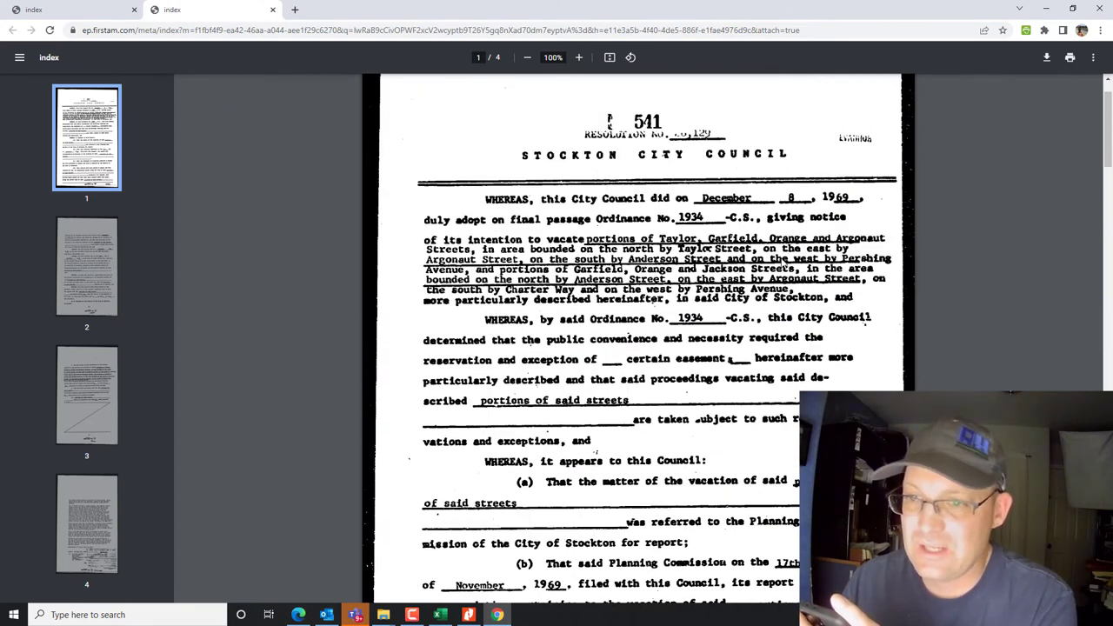
{"action": "scroll", "coordinate": [608, 122], "scroll_direction": "down", "scroll_amount": 1}
{"action": "left_click", "coordinate": [1045, 9]}
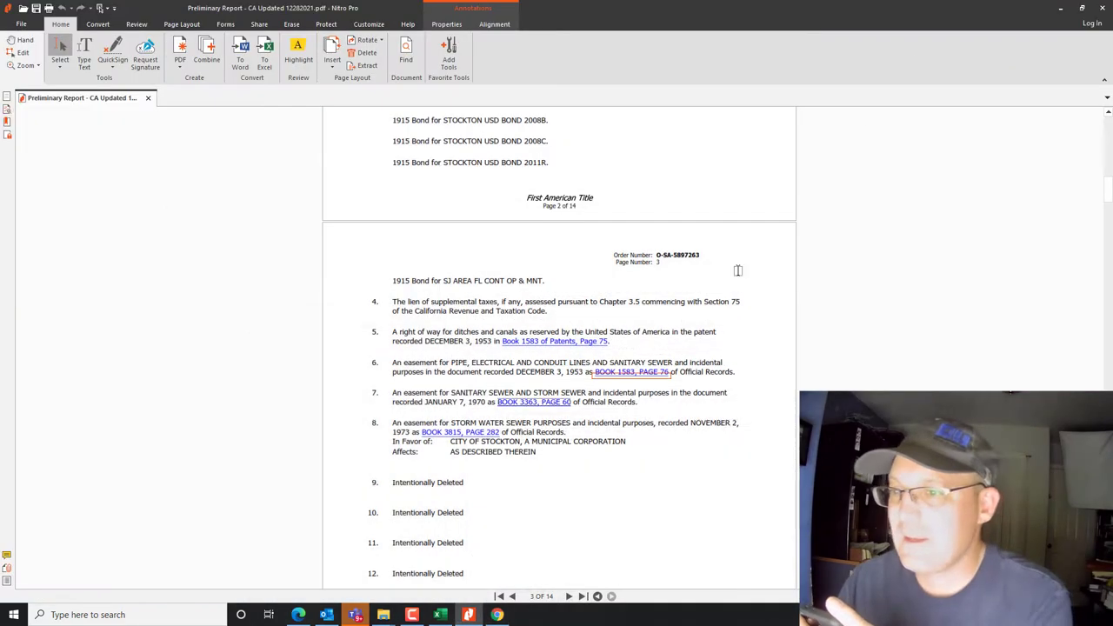
Set exception 7's primary encumbrance type in G20 to Bounds Only
{"action": "left_click", "coordinate": [440, 615]}
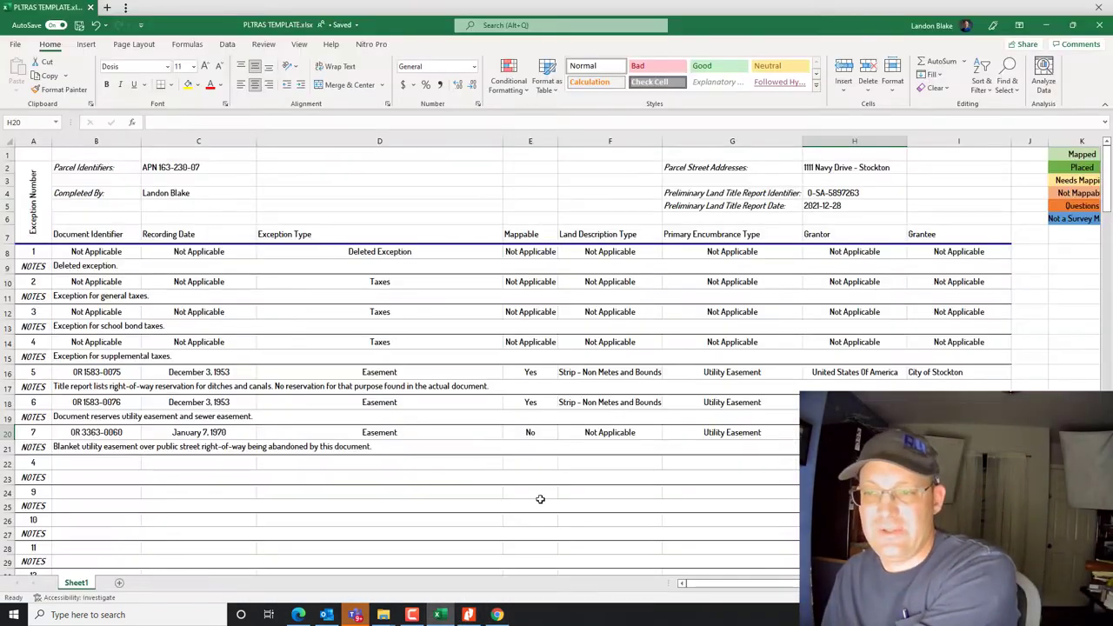
{"action": "left_click", "coordinate": [717, 432]}
{"action": "type", "text": "Bo"}
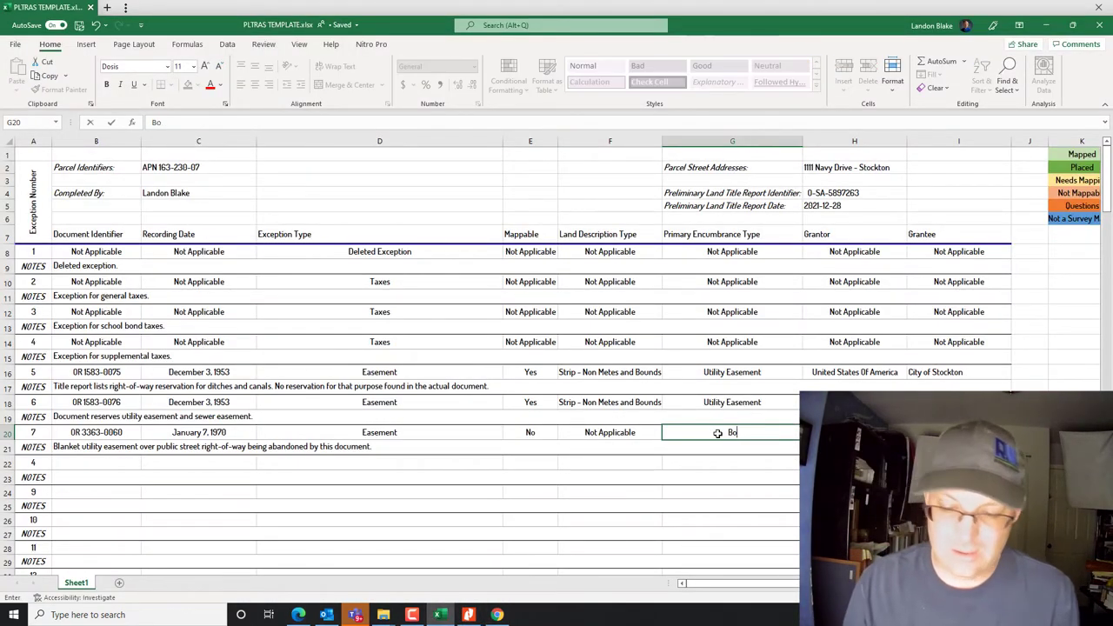
{"action": "type", "text": "unds Only'"}
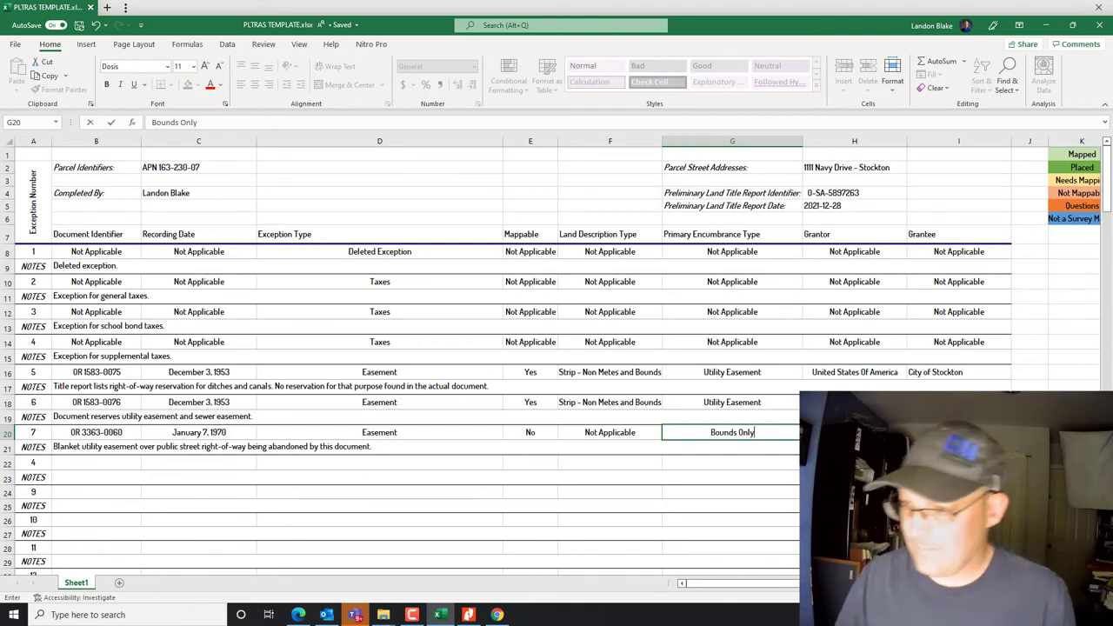
{"action": "left_click", "coordinate": [596, 519]}
Append 'The public street right-of-way is being abandoned by the City of Stockton.' to exception 7's note
{"action": "left_click", "coordinate": [409, 448]}
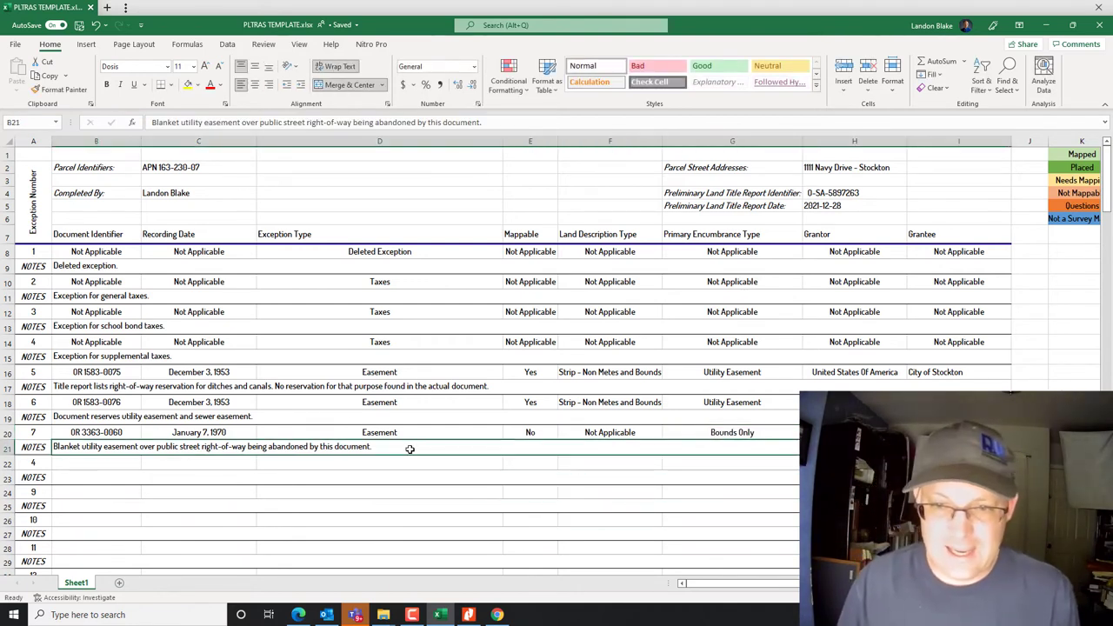
{"action": "double_click", "coordinate": [409, 448]}
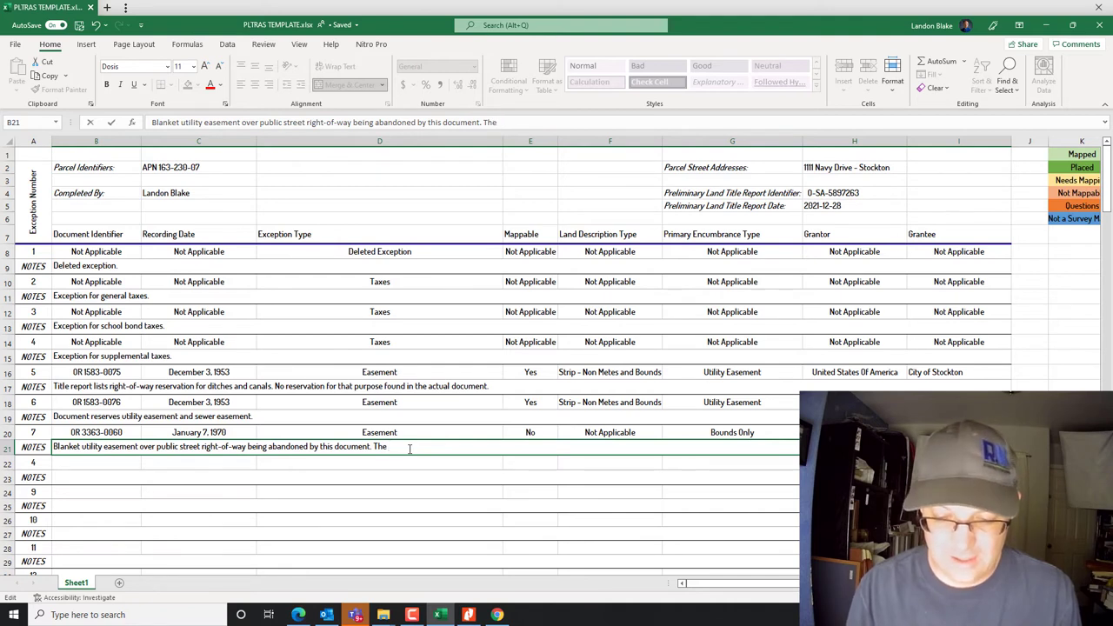
{"action": "type", "text": "The public street right-of-way"}
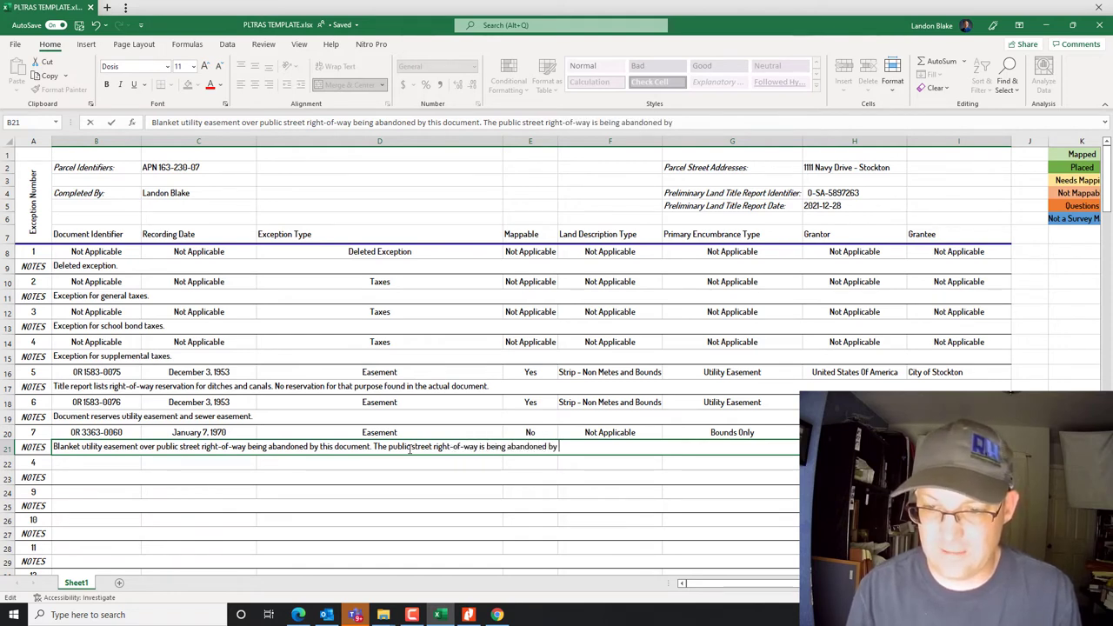
{"action": "type", "text": "is being abandoned by the City of Stockton."}
{"action": "key", "text": "Return"}
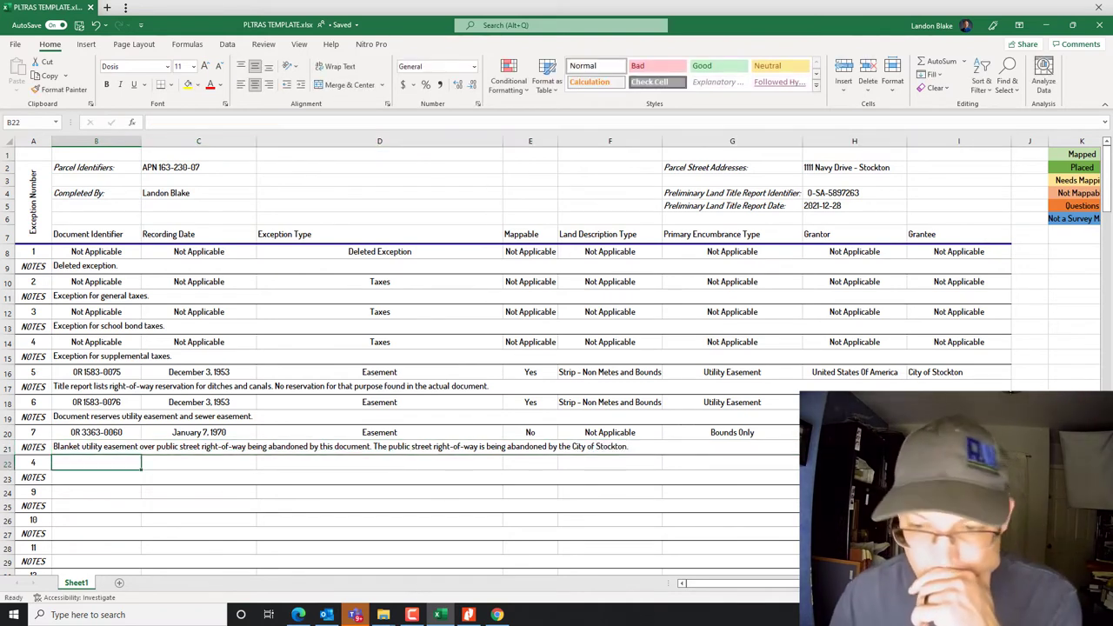
{"action": "left_click", "coordinate": [412, 615]}
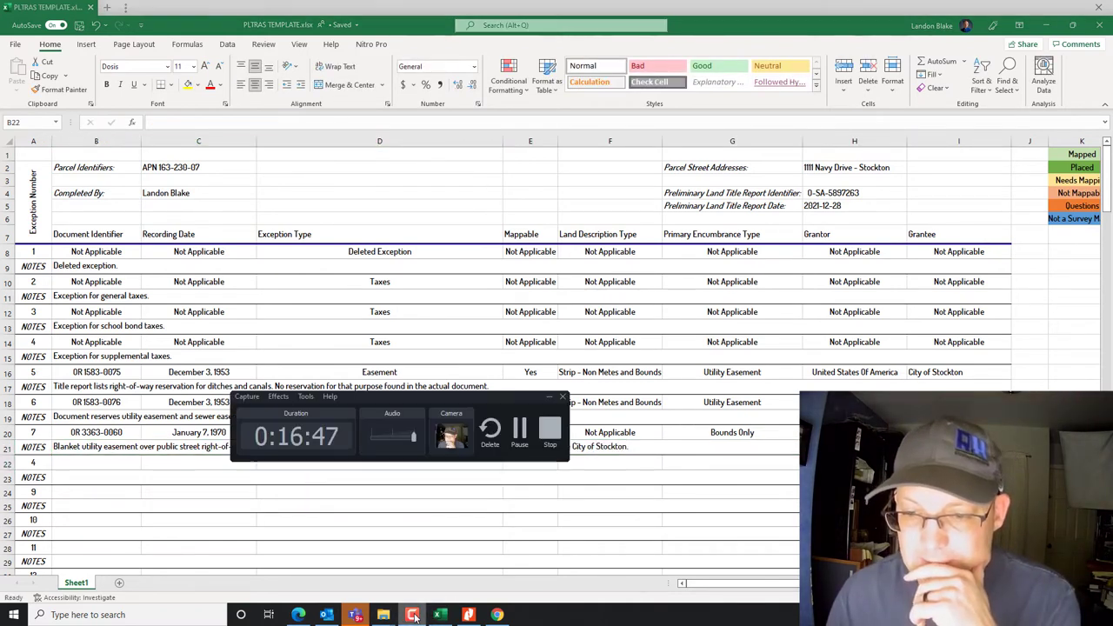
{"action": "left_click", "coordinate": [468, 615]}
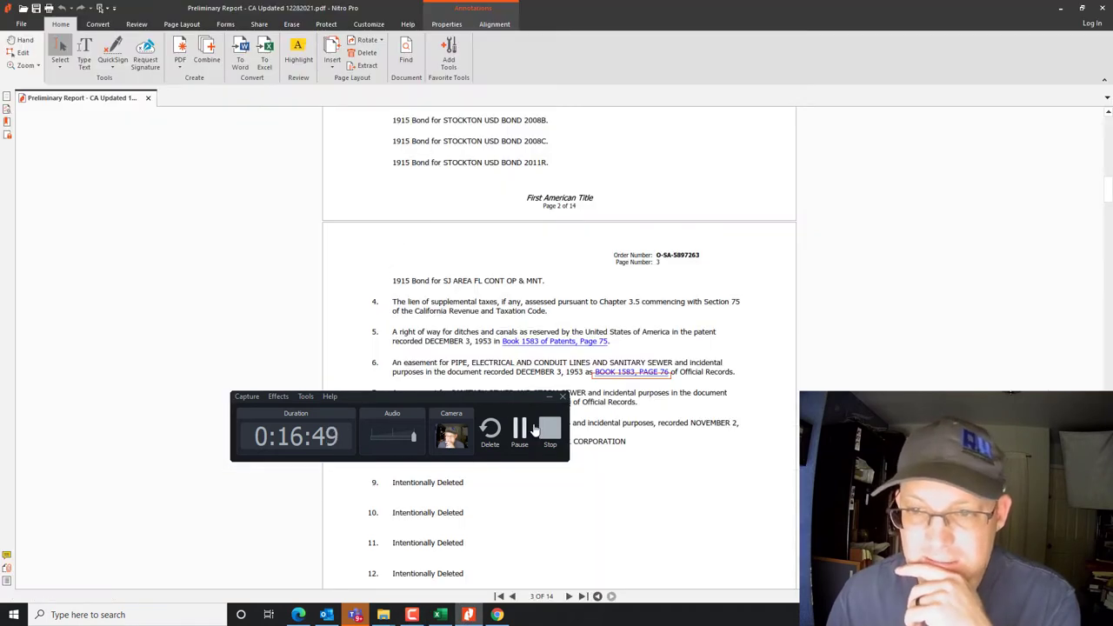
{"action": "left_click_drag", "start_coordinate": [481, 404], "coordinate": [299, 234]}
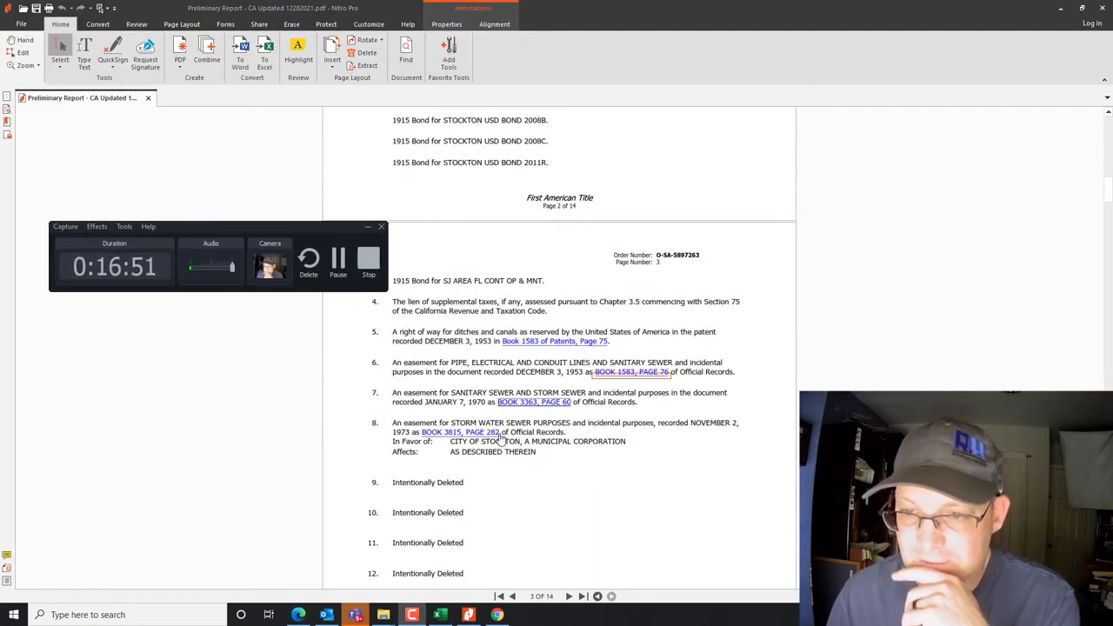
{"action": "scroll", "coordinate": [505, 424], "scroll_direction": "down", "scroll_amount": 1}
{"action": "scroll", "coordinate": [504, 425], "scroll_direction": "down", "scroll_amount": 1}
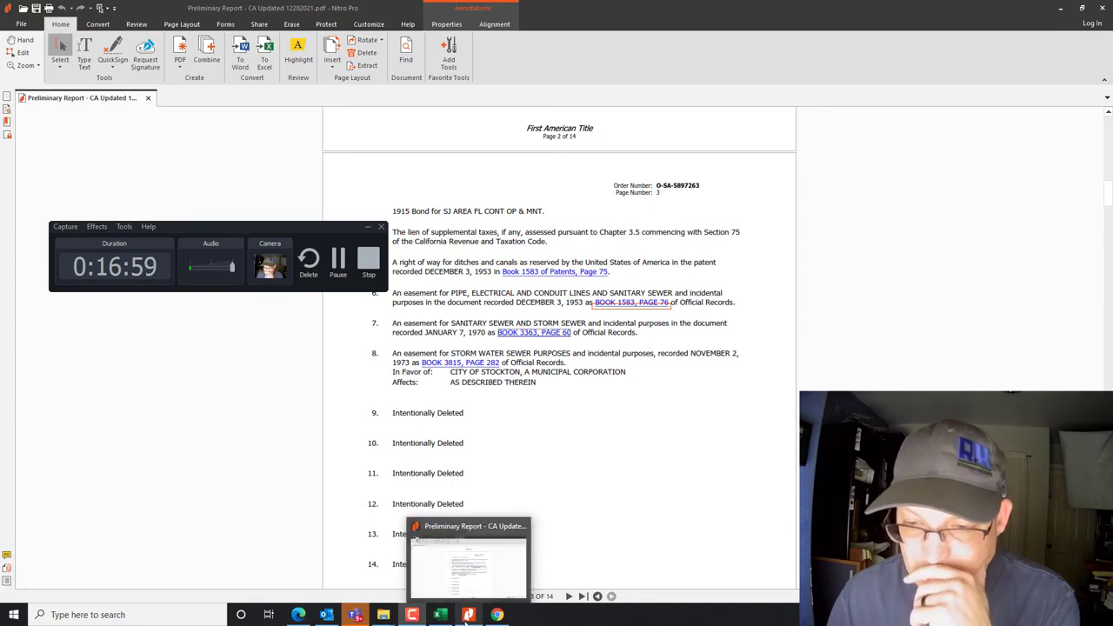
{"action": "left_click", "coordinate": [440, 615]}
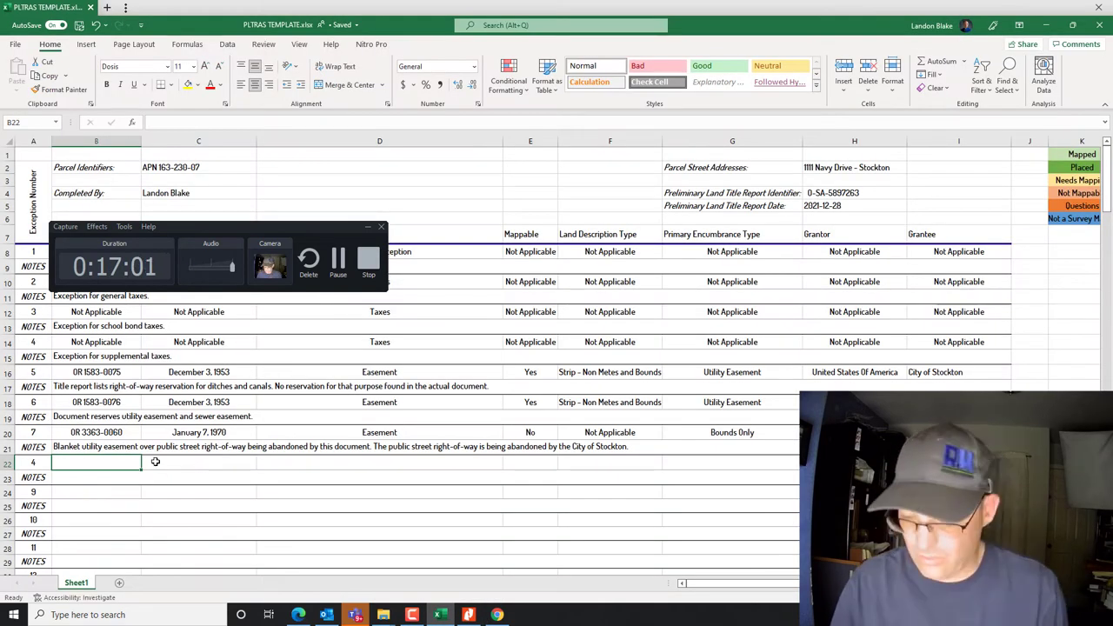
Enter recording number OR 3815-0282 and date November 2, 1973 in row 22
{"action": "type", "text": "RO"}
{"action": "key", "text": "BackSpace"}
{"action": "type", "text": "OR"}
{"action": "type", "text": "R 3815-0"}
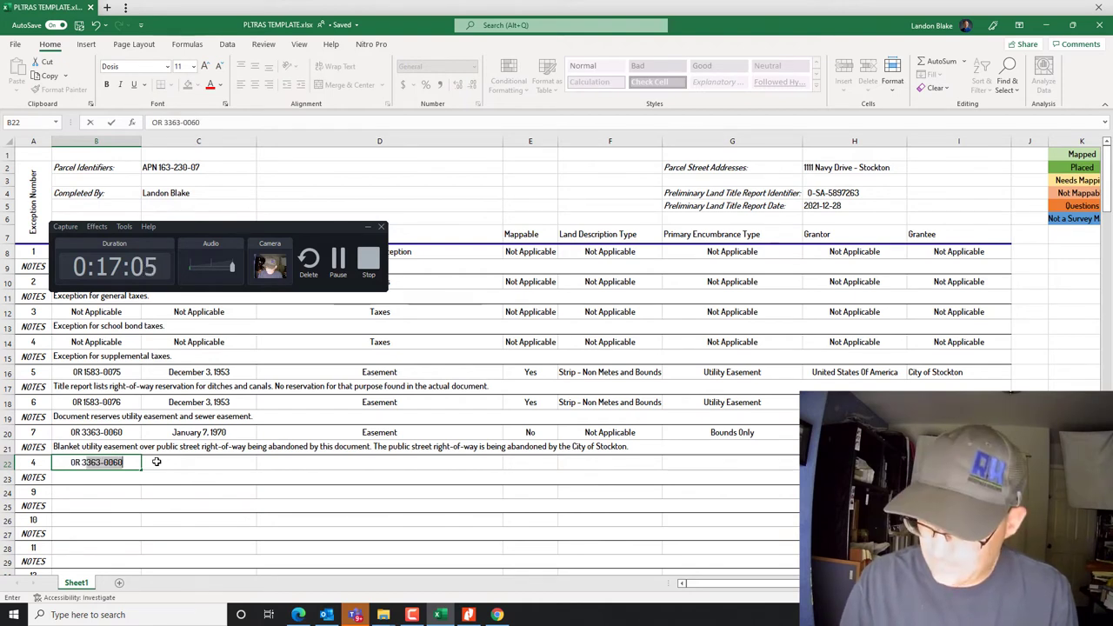
{"action": "type", "text": "282"}
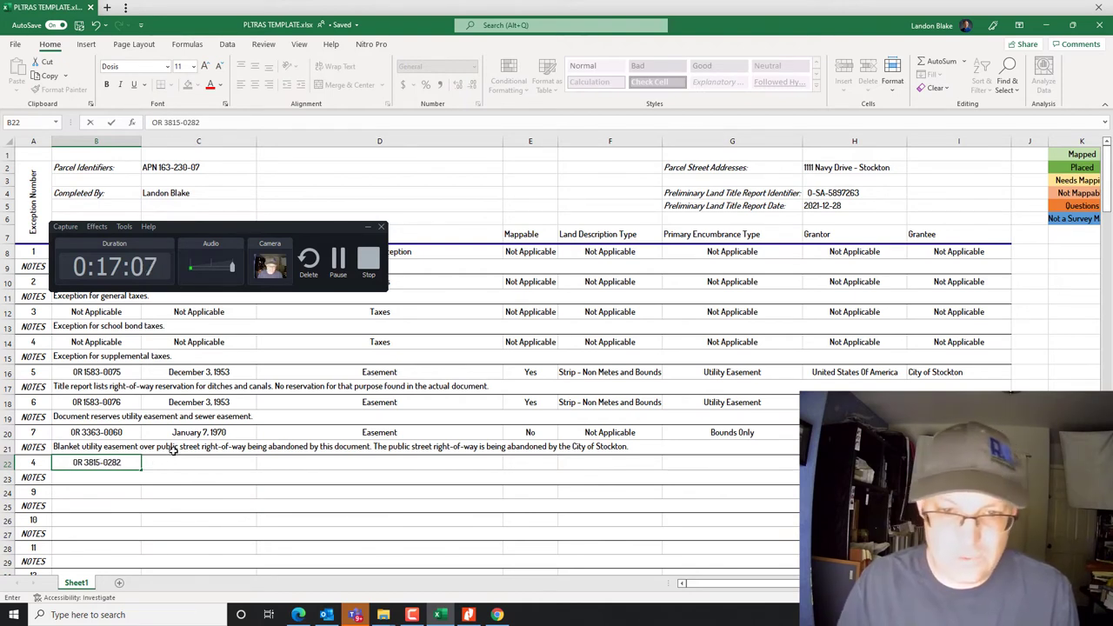
{"action": "key", "text": "Tab"}
{"action": "left_click", "coordinate": [467, 614]}
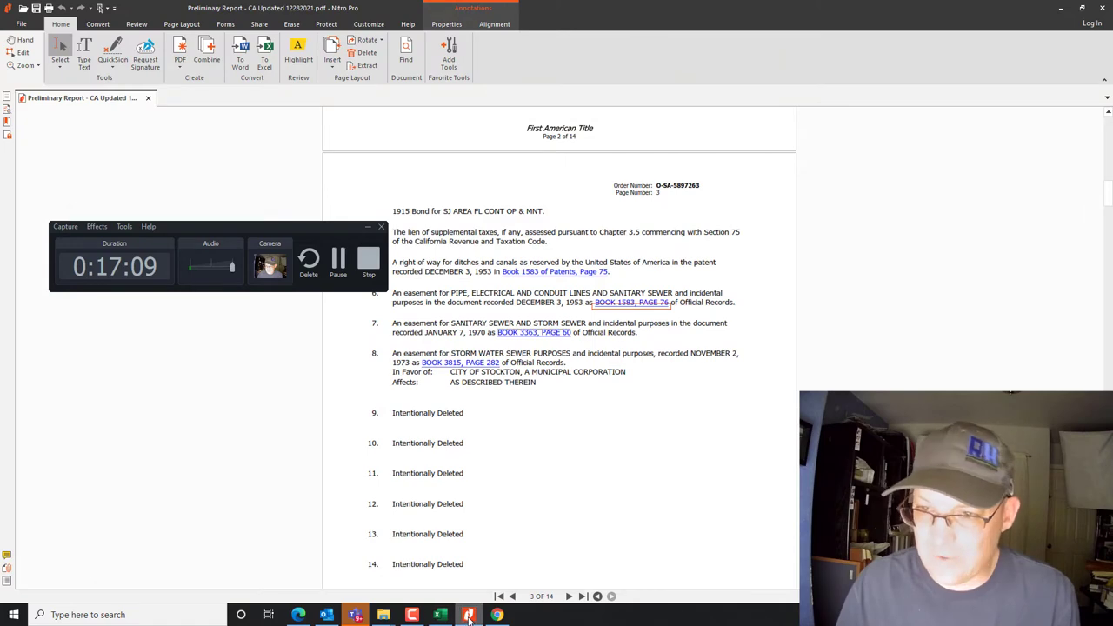
{"action": "left_click", "coordinate": [467, 614]}
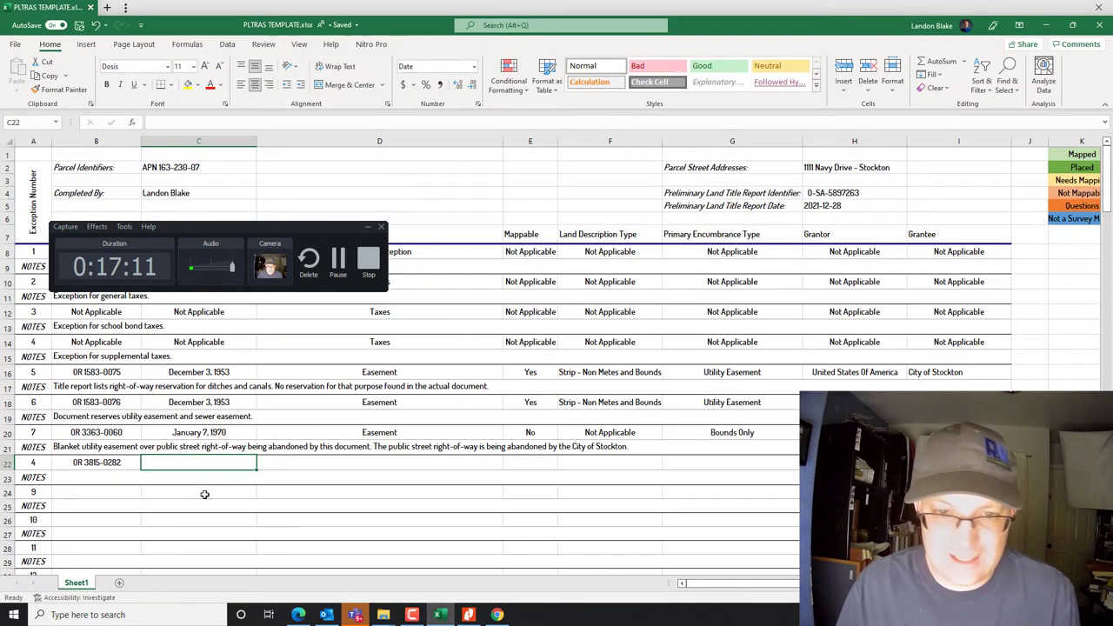
{"action": "type", "text": "November 2,"}
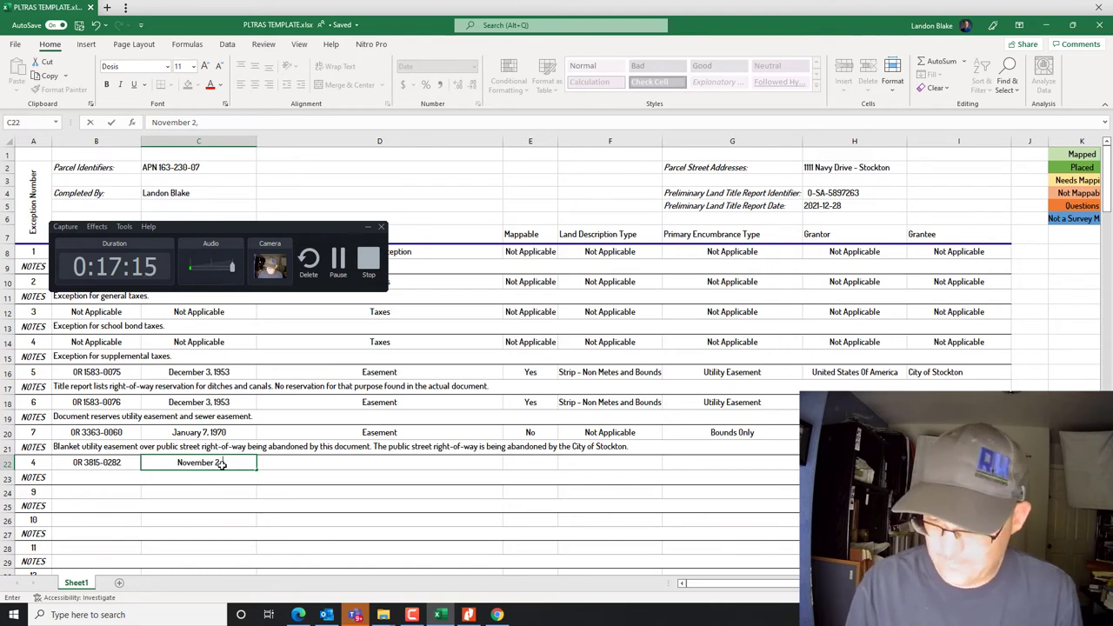
{"action": "type", "text": " 1953"}
{"action": "key", "text": "Tab"}
Set type Easement, copy Utility Easement from G18 into G22, and enter grantee City of Stockton
{"action": "type", "text": "Ea"}
{"action": "key", "text": "Tab"}
{"action": "left_click", "coordinate": [745, 403]}
{"action": "key", "text": "ctrl+c"}
{"action": "left_click", "coordinate": [743, 461]}
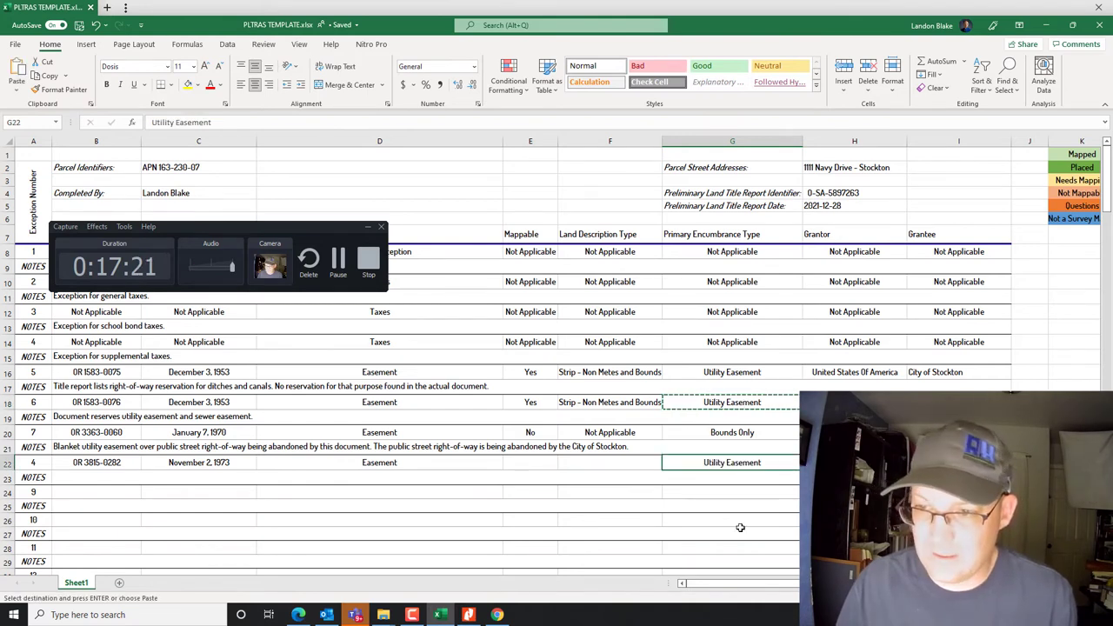
{"action": "left_click", "coordinate": [468, 615]}
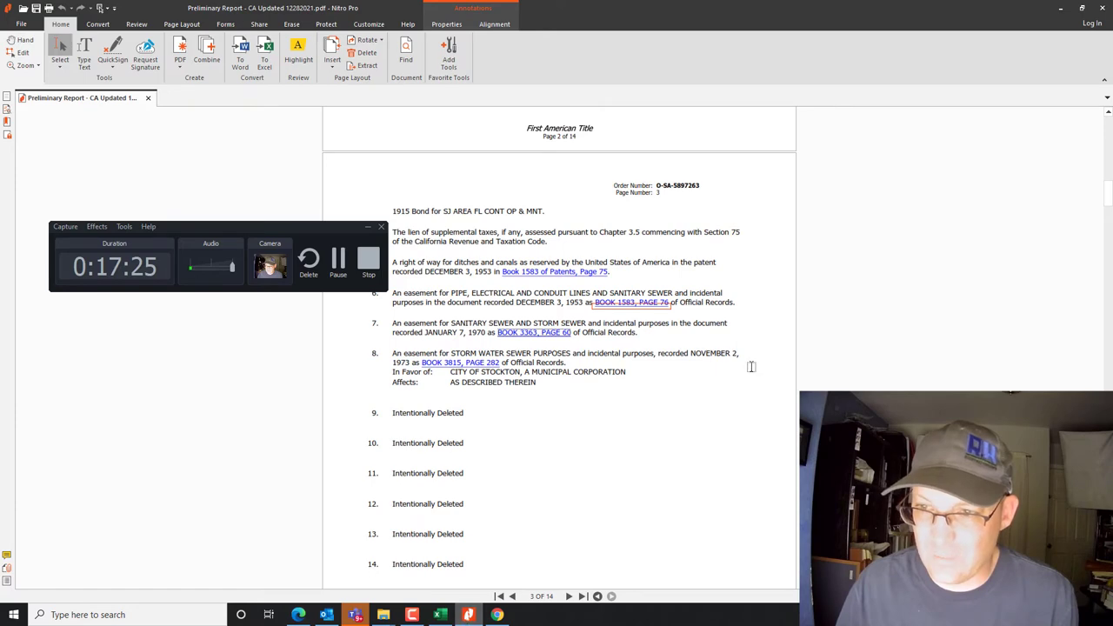
{"action": "left_click", "coordinate": [473, 616]}
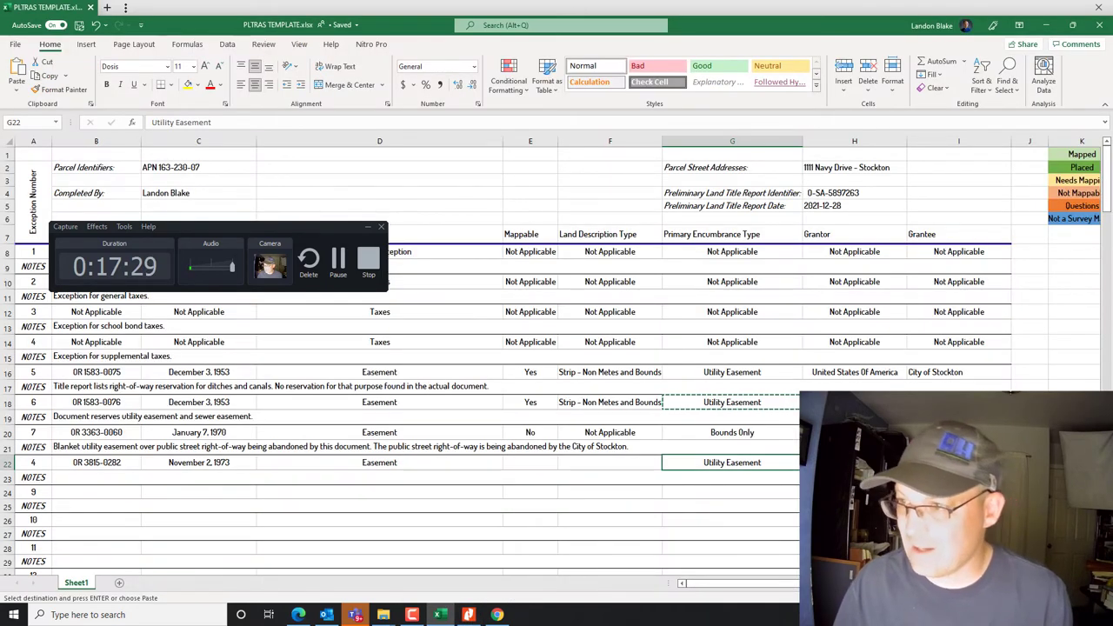
{"action": "type", "text": "City of Stockton"}
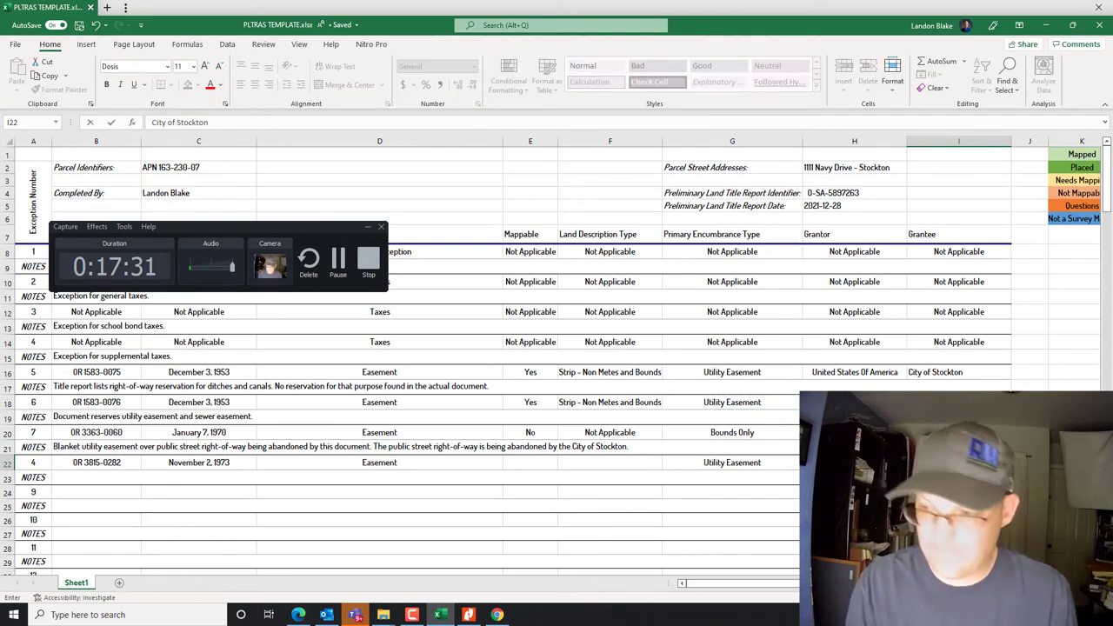
{"action": "key", "text": "Return"}
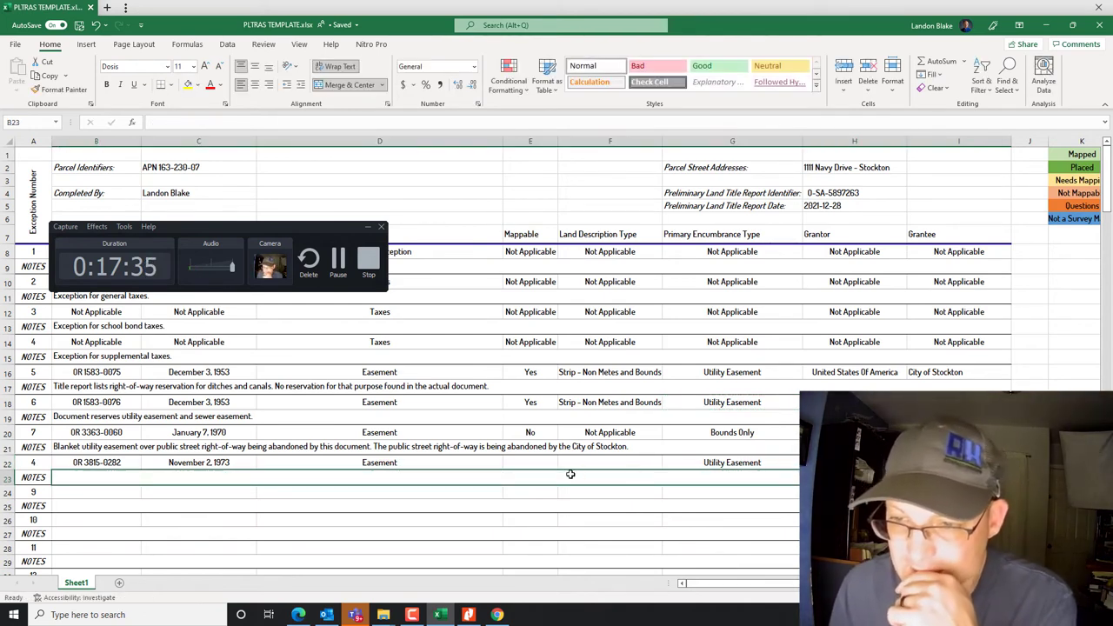
Open and read the Book 3815, Page 282 easement deed in Chrome from the title report
{"action": "left_click", "coordinate": [469, 615]}
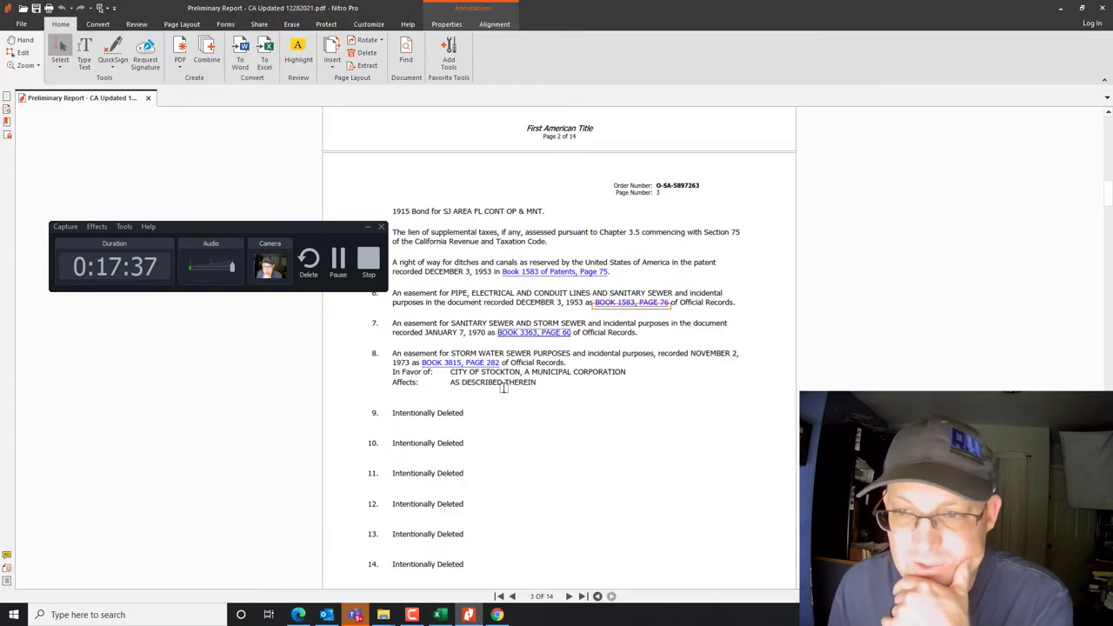
{"action": "left_click", "coordinate": [490, 364]}
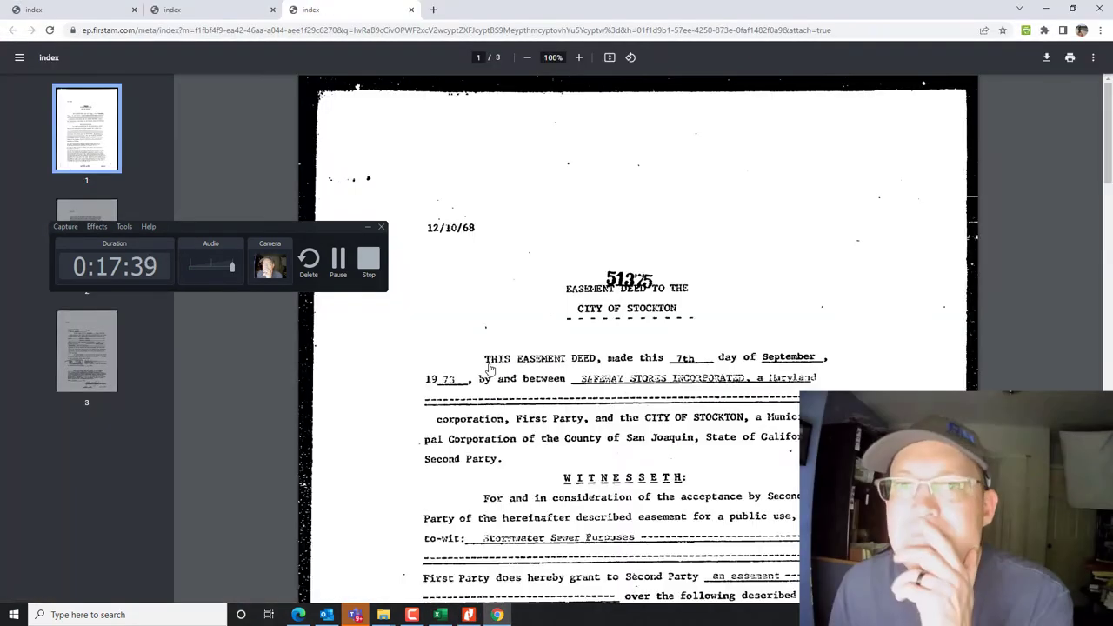
{"action": "scroll", "coordinate": [693, 393], "scroll_direction": "down", "scroll_amount": 1}
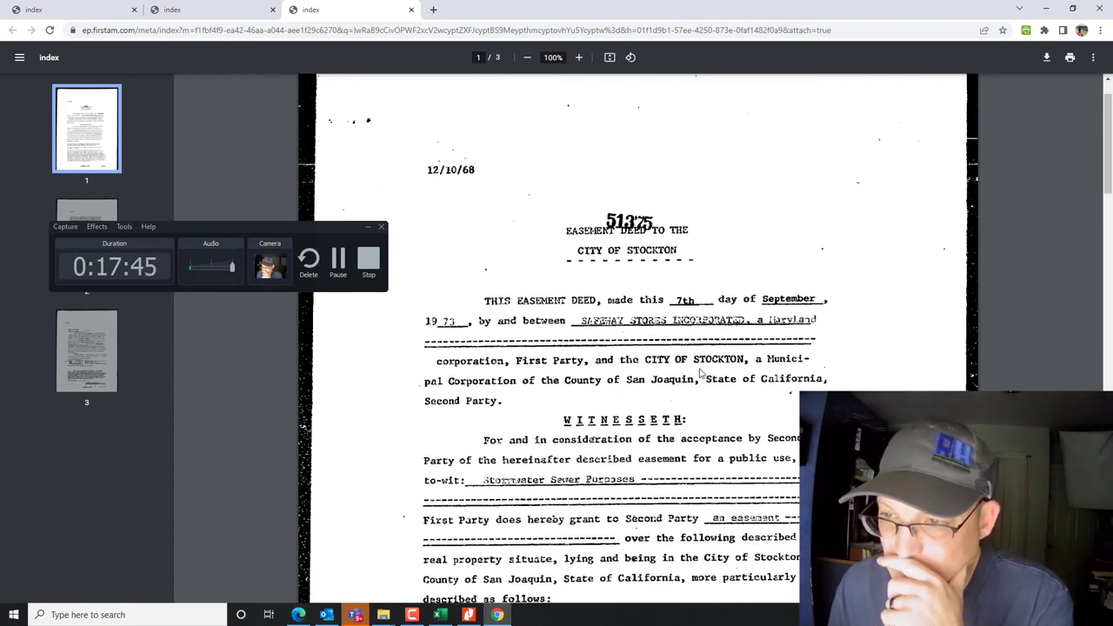
{"action": "left_click", "coordinate": [467, 614]}
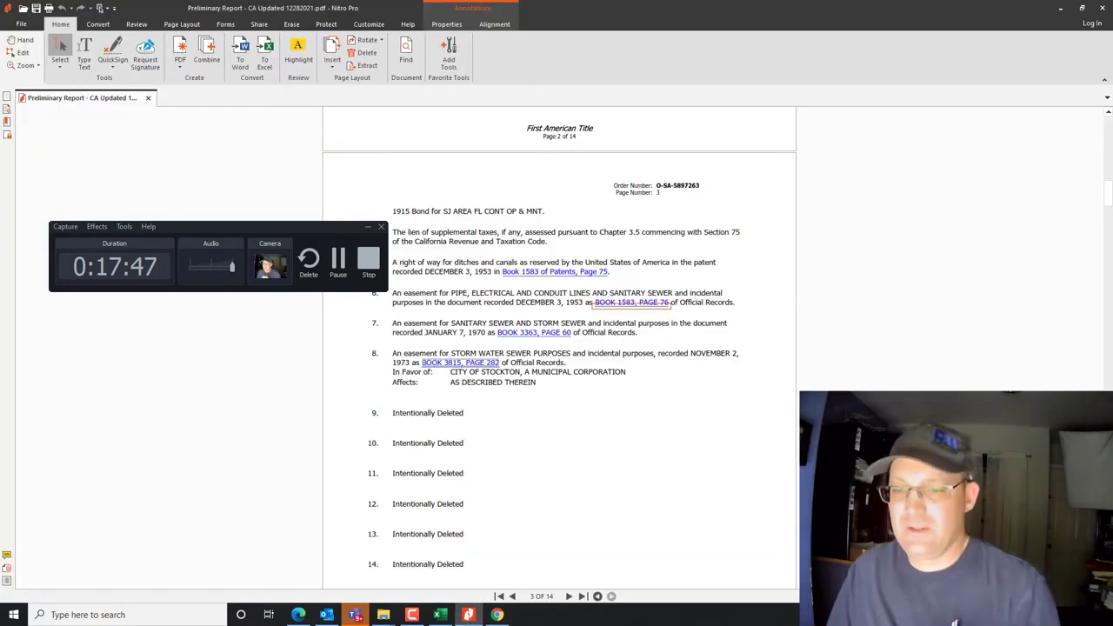
{"action": "left_click", "coordinate": [439, 615]}
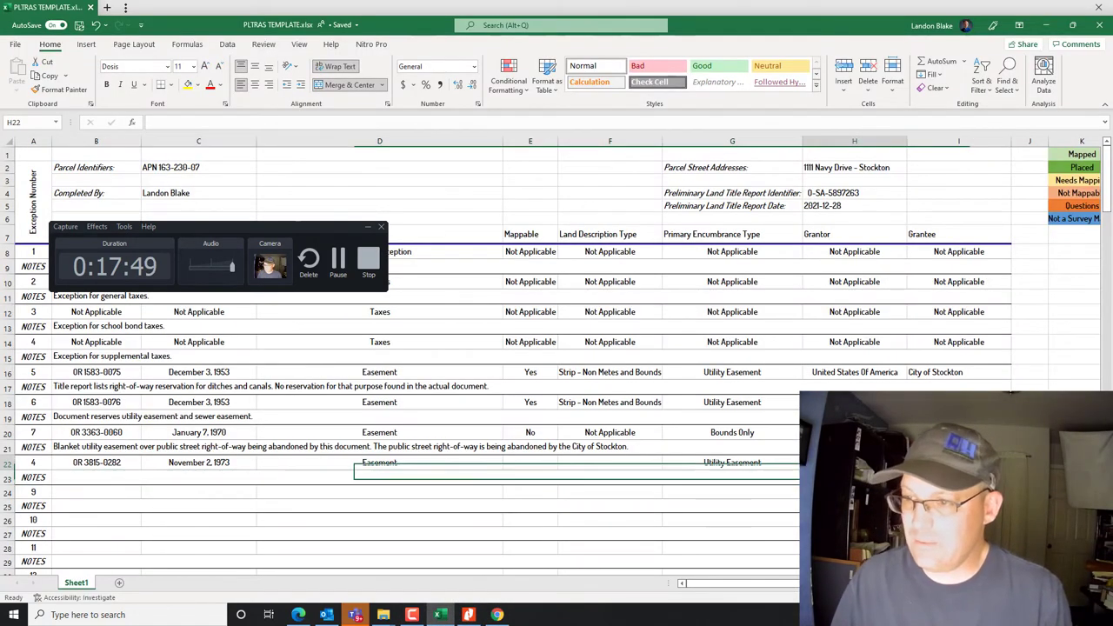
Enter Safeway Stores Incorporated as the grantor in H22
{"action": "type", "text": "Safeway STores Incorporated"}
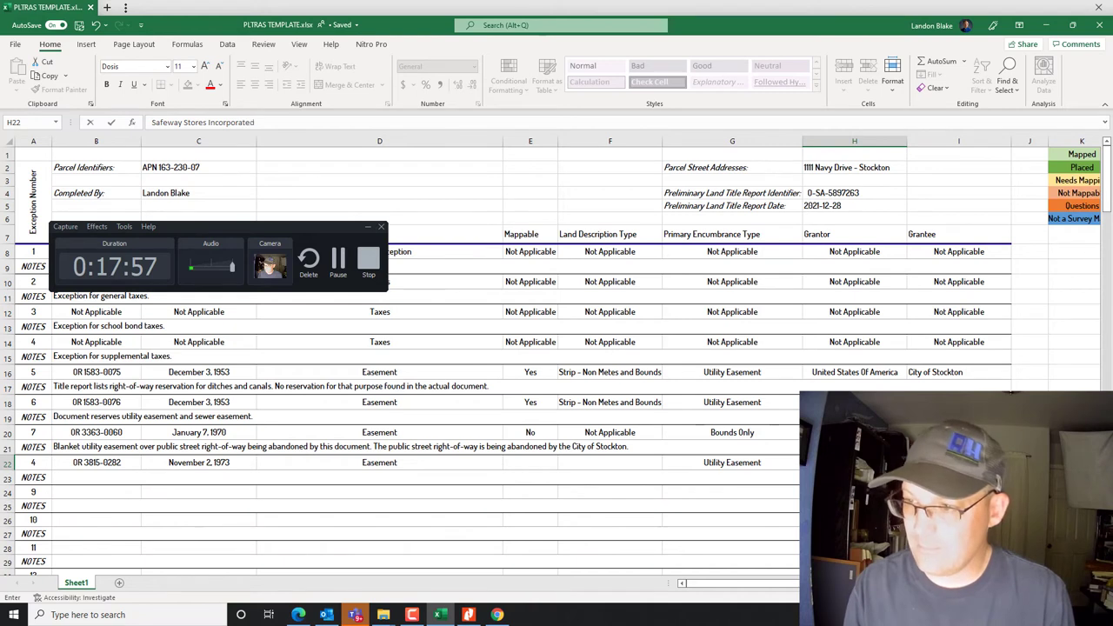
{"action": "key", "text": "Return"}
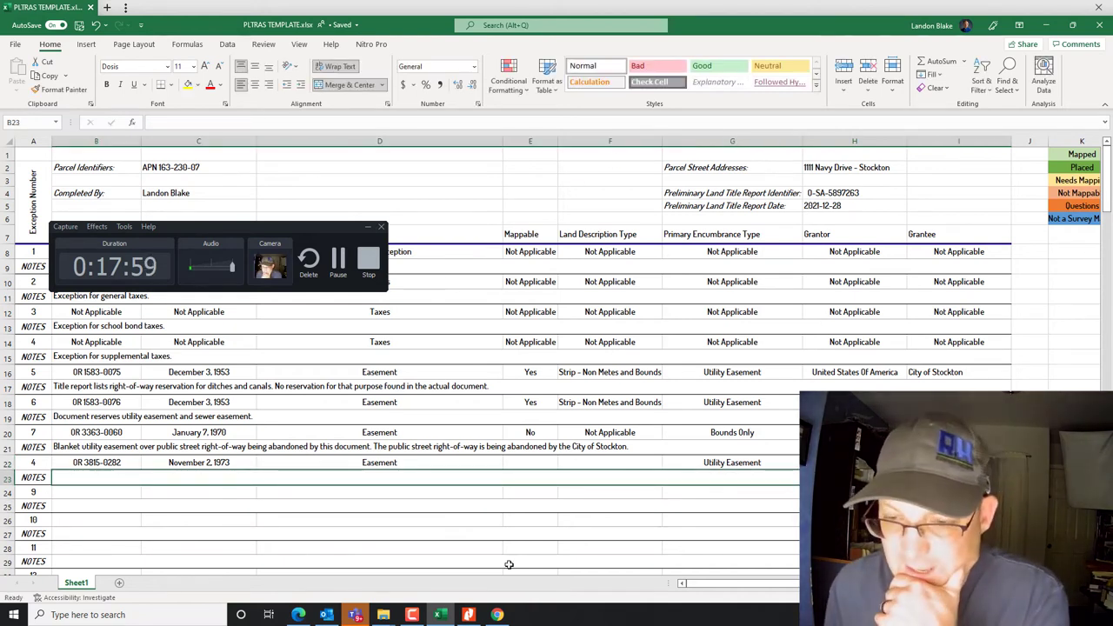
{"action": "key", "text": "alt+Tab"}
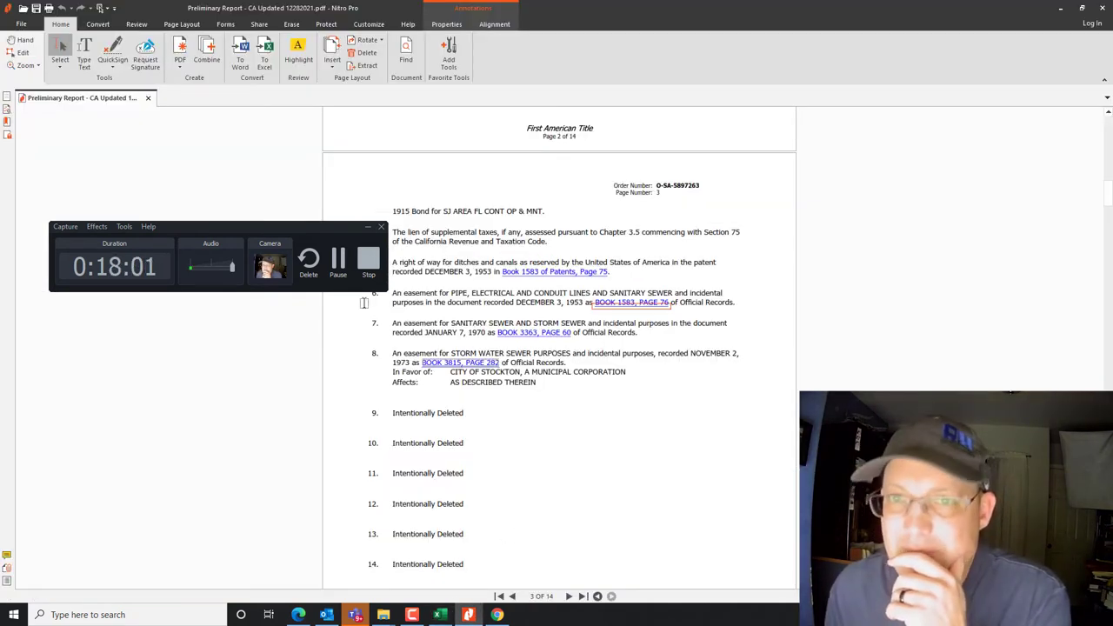
Reread the Book 3815, Page 282 storm sewer easement deed in Chrome, then minimize it
{"action": "left_click", "coordinate": [497, 615]}
{"action": "scroll", "coordinate": [704, 352], "scroll_direction": "down", "scroll_amount": 4}
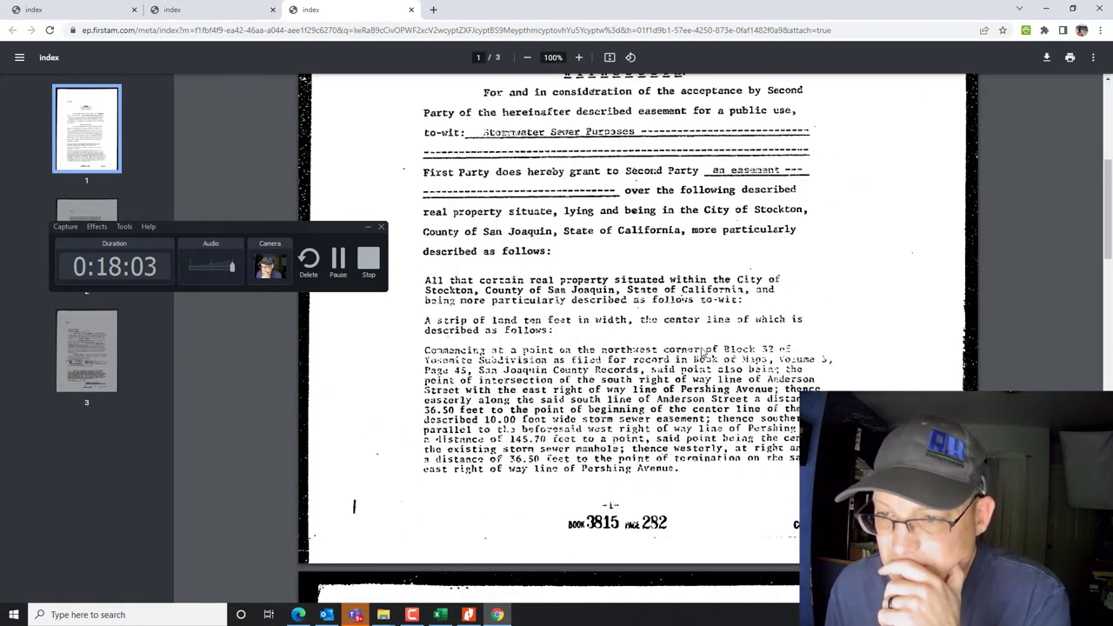
{"action": "scroll", "coordinate": [704, 352], "scroll_direction": "down", "scroll_amount": 3}
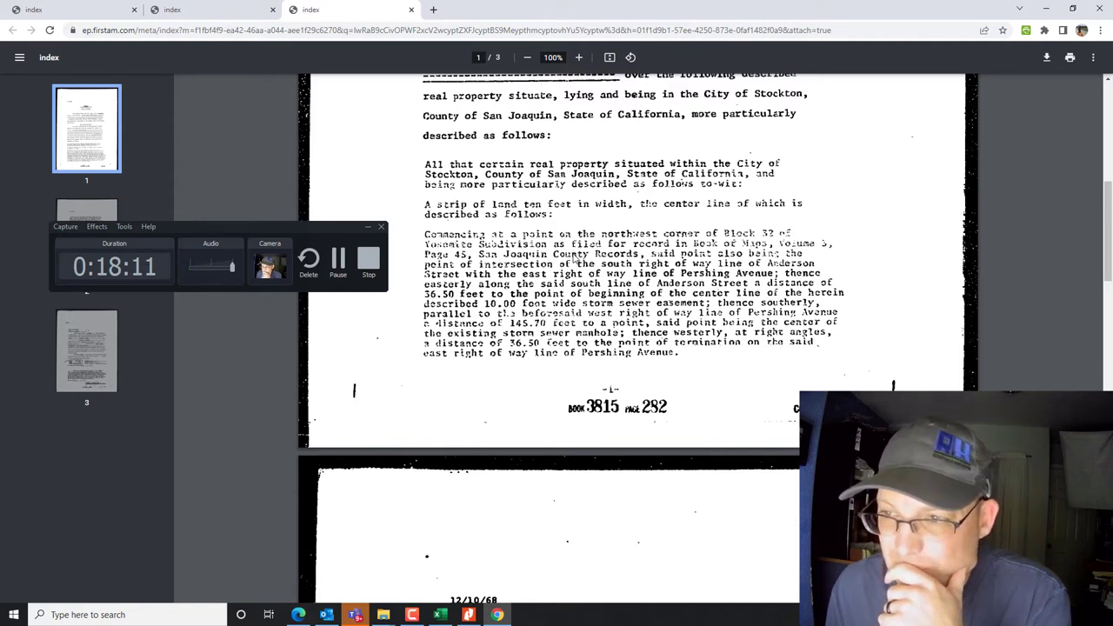
{"action": "scroll", "coordinate": [574, 258], "scroll_direction": "down", "scroll_amount": 1}
{"action": "scroll", "coordinate": [574, 258], "scroll_direction": "down", "scroll_amount": 5}
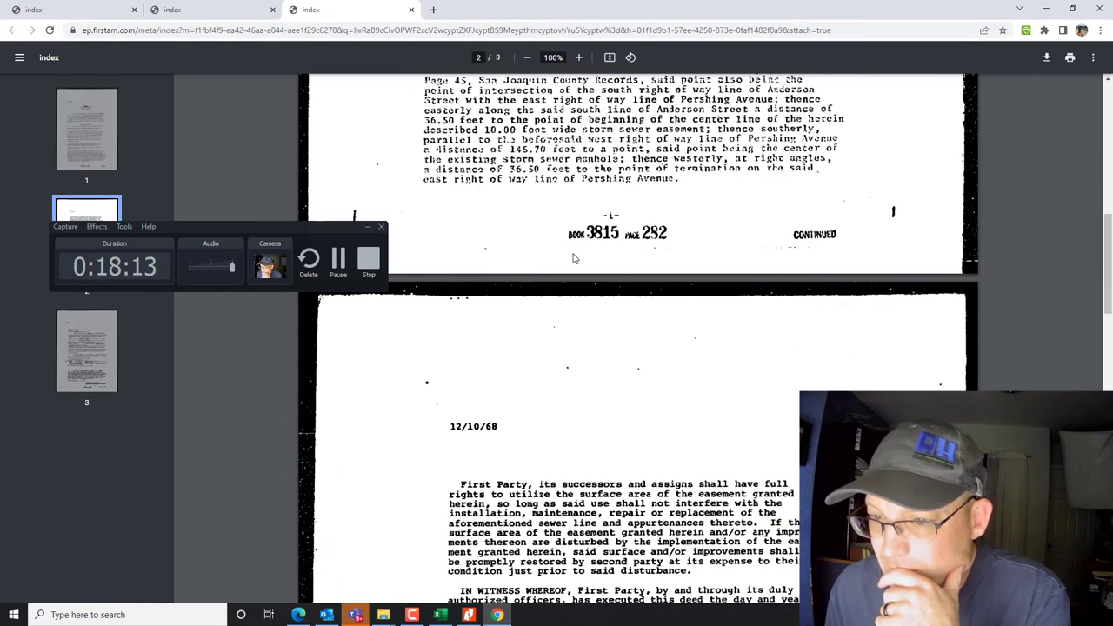
{"action": "scroll", "coordinate": [728, 260], "scroll_direction": "up", "scroll_amount": 3}
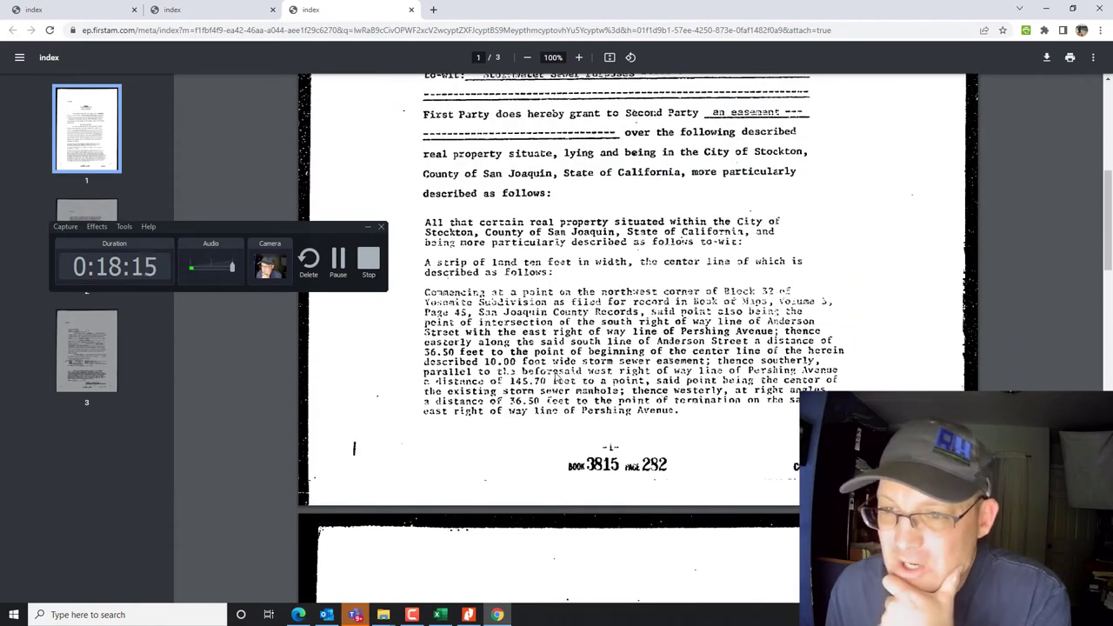
{"action": "left_click", "coordinate": [1046, 9]}
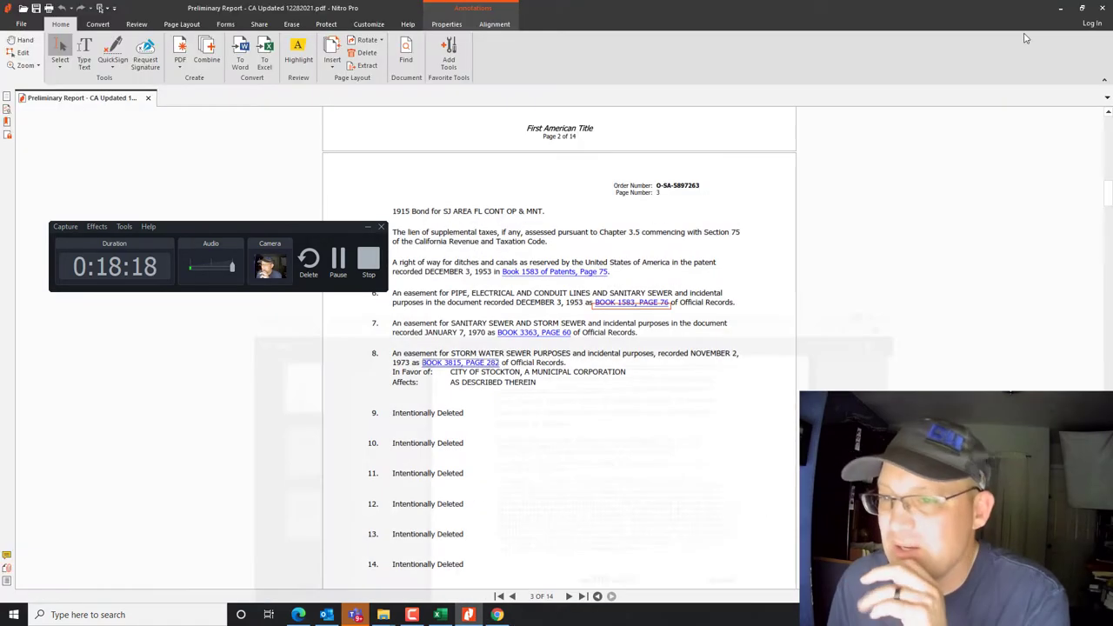
Set row 22's description type to Strip - Metes and Bounds and the mappable flag to Yes
{"action": "left_click", "coordinate": [439, 618]}
{"action": "left_click", "coordinate": [702, 492]}
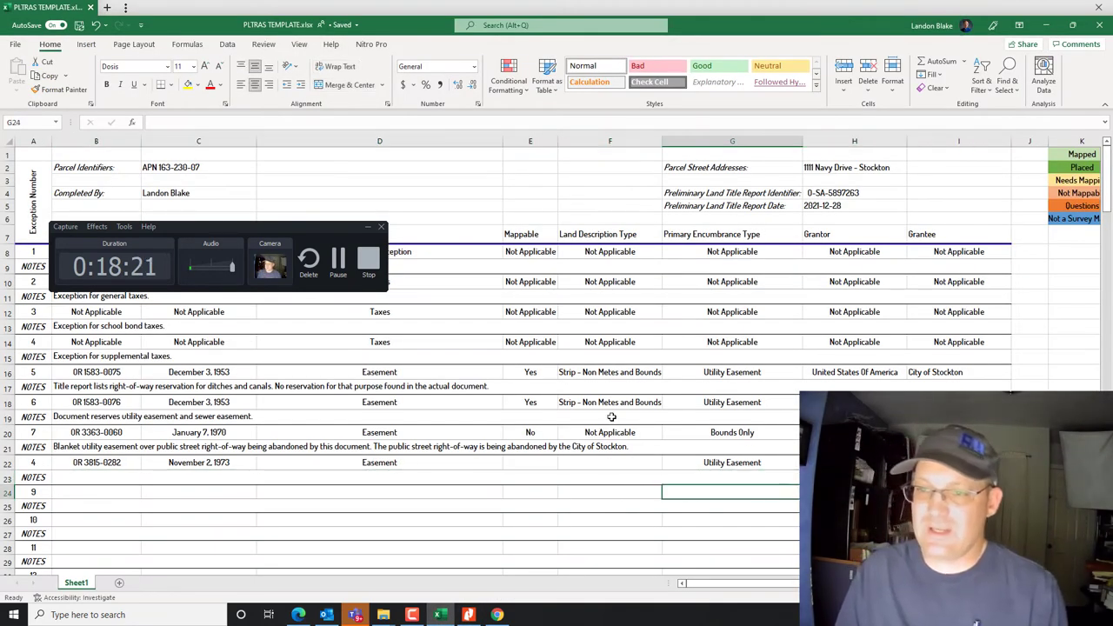
{"action": "left_click", "coordinate": [615, 406]}
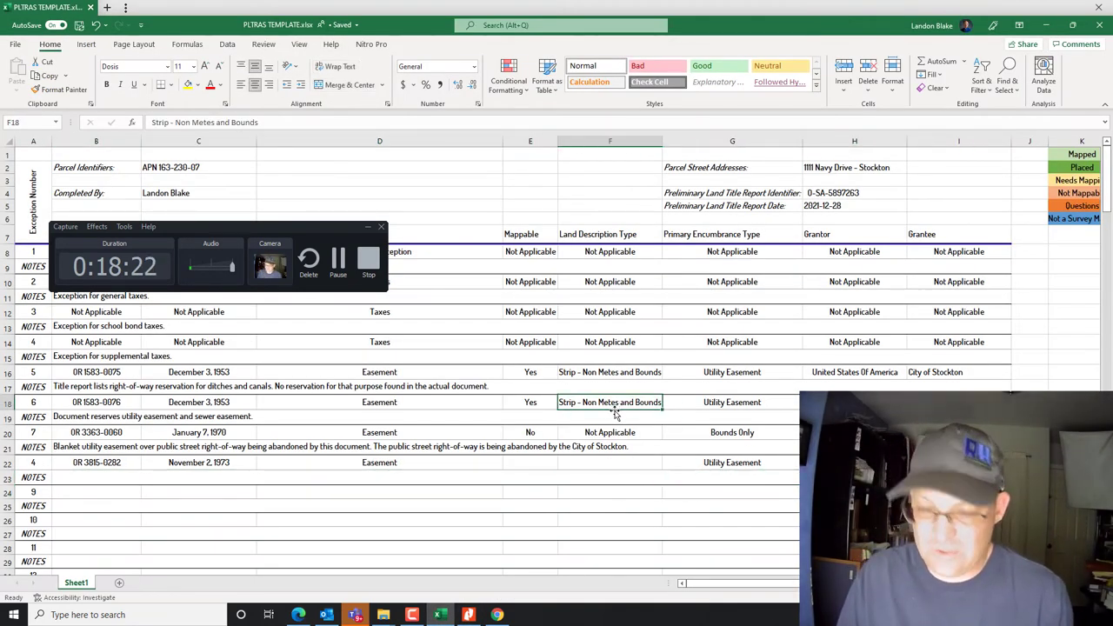
{"action": "left_click", "coordinate": [597, 465]}
{"action": "type", "text": "Strip - "}
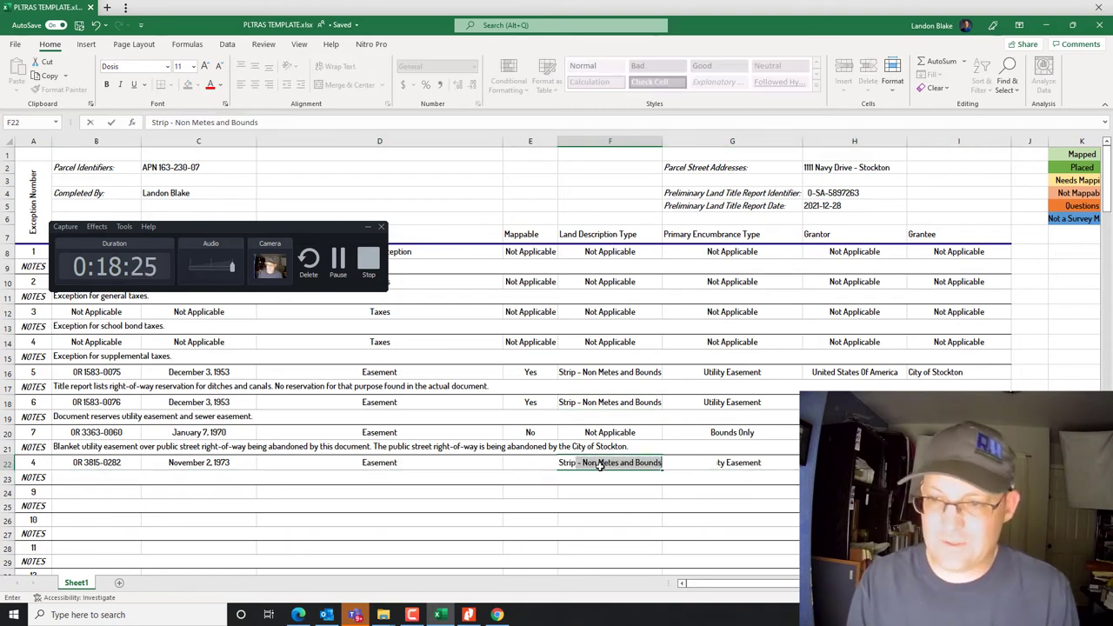
{"action": "type", "text": "Metes and Bounds"}
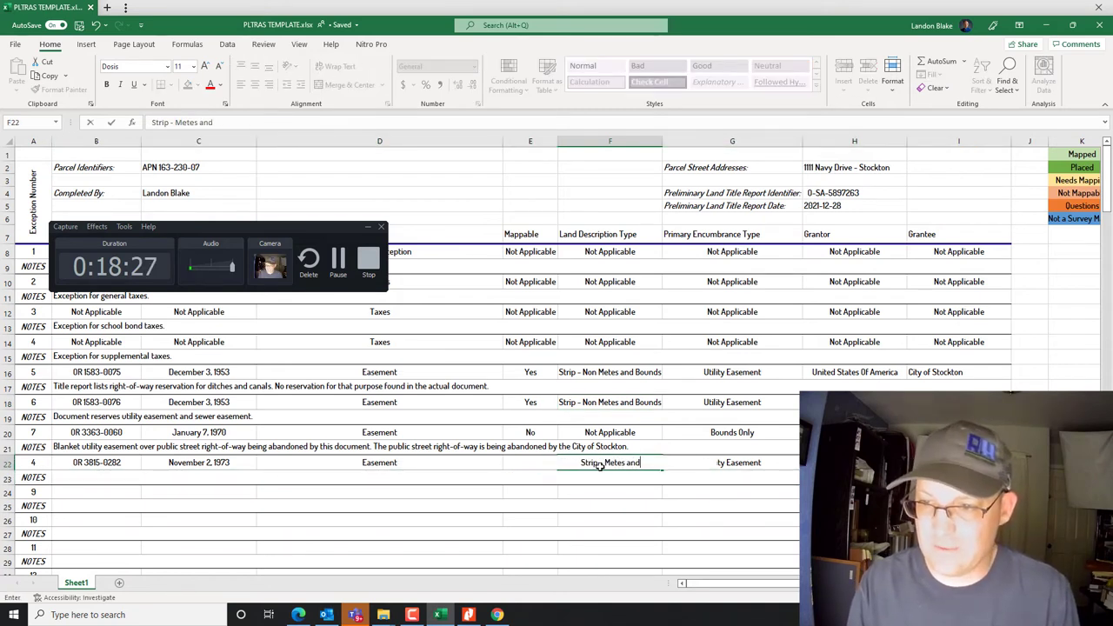
{"action": "key", "text": "Return"}
{"action": "left_click", "coordinate": [523, 462]}
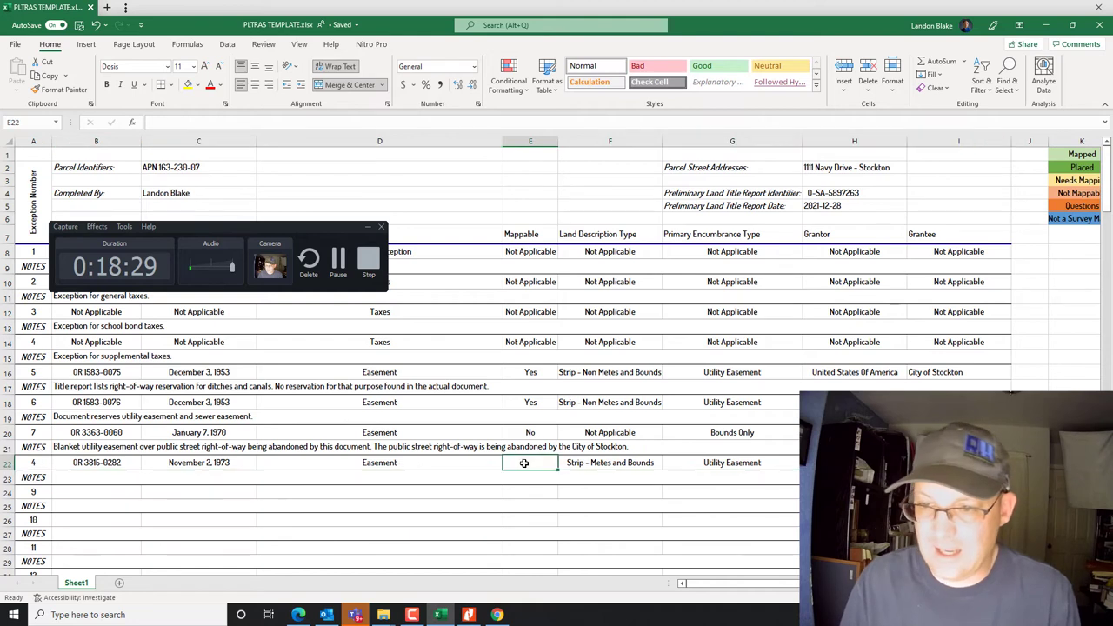
{"action": "type", "text": "Yes"}
{"action": "key", "text": "Return"}
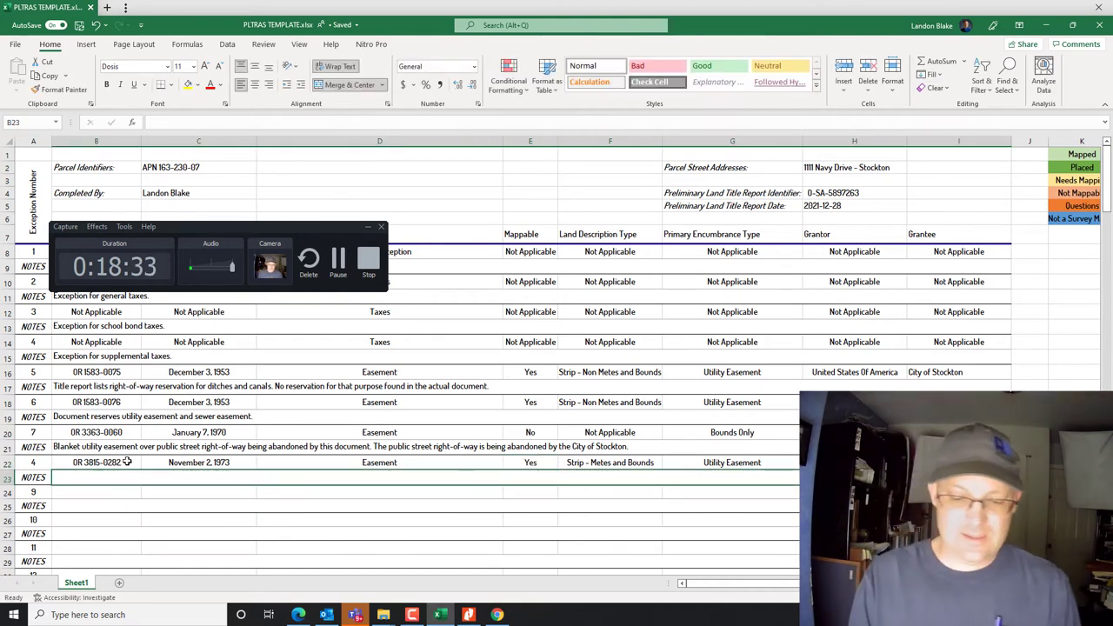
Write the note 'Storm and sewer easement granted to the city of Stockton.' under row 22
{"action": "type", "text": "Utilit"}
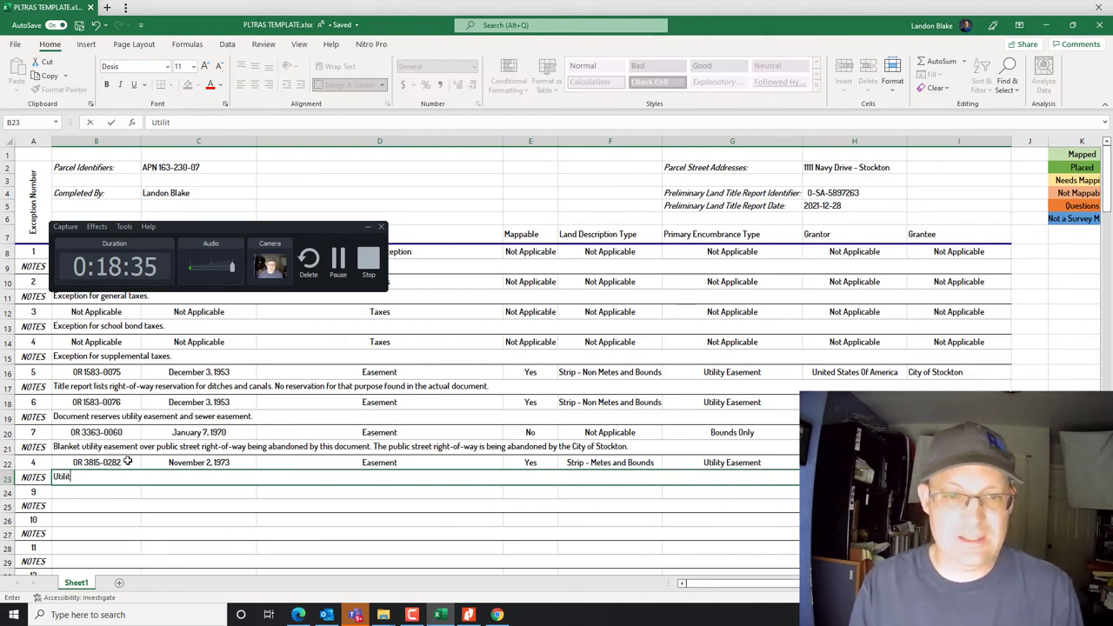
{"action": "type", "text": "y easement granted to the city of Sto"}
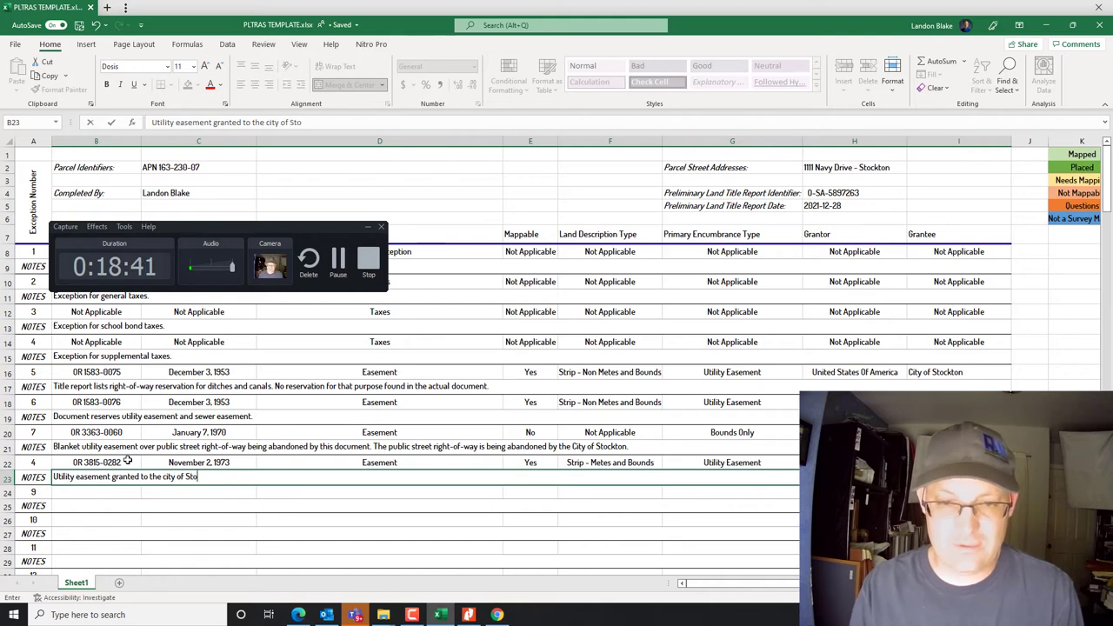
{"action": "type", "text": "."}
{"action": "double_click", "coordinate": [73, 478]}
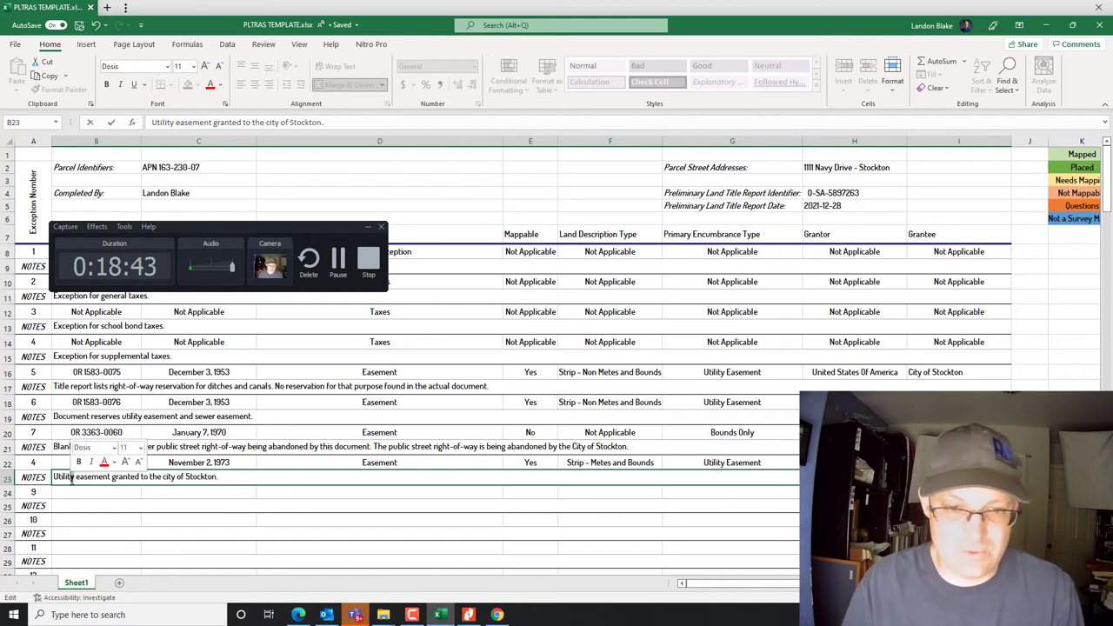
{"action": "type", "text": "Storm and s"}
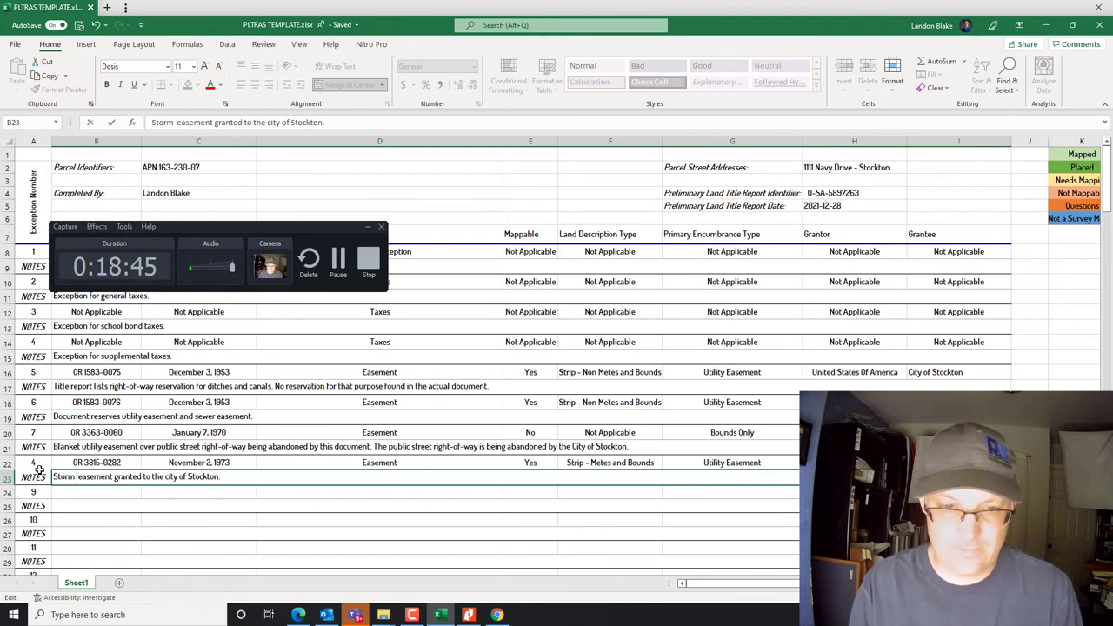
{"action": "type", "text": "ewer"}
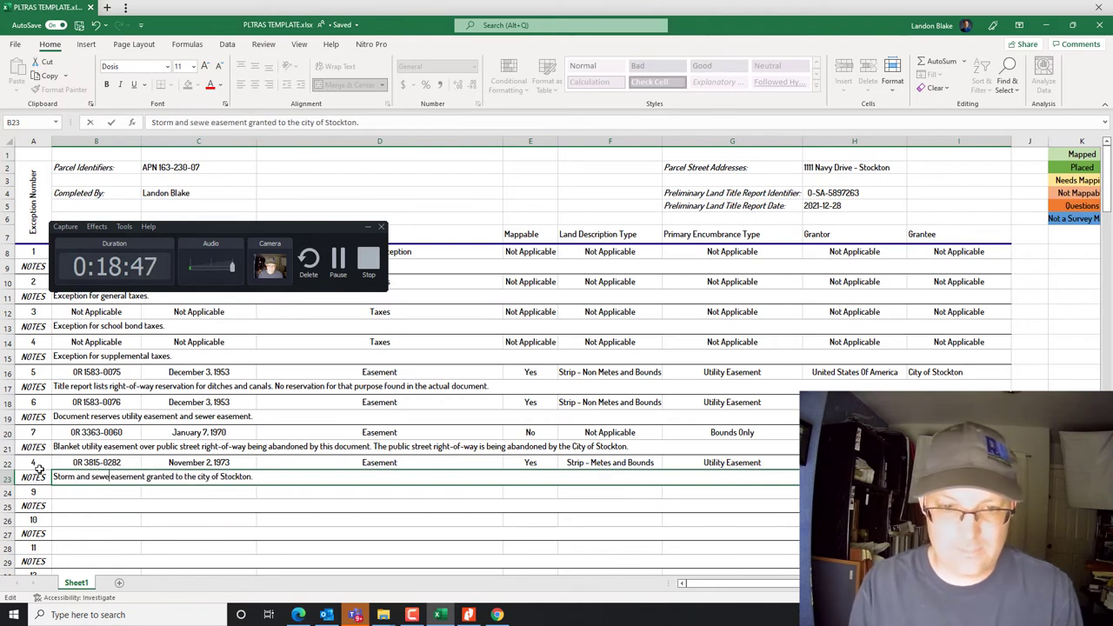
{"action": "left_click", "coordinate": [273, 520]}
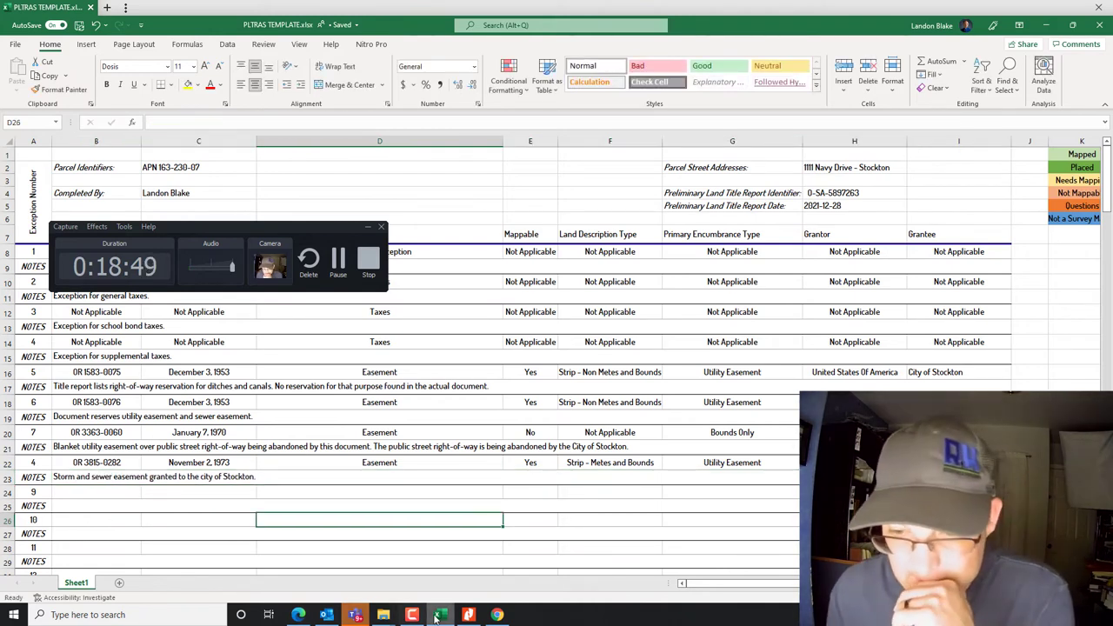
{"action": "left_click", "coordinate": [468, 614]}
{"action": "scroll", "coordinate": [513, 370], "scroll_direction": "down", "scroll_amount": 3}
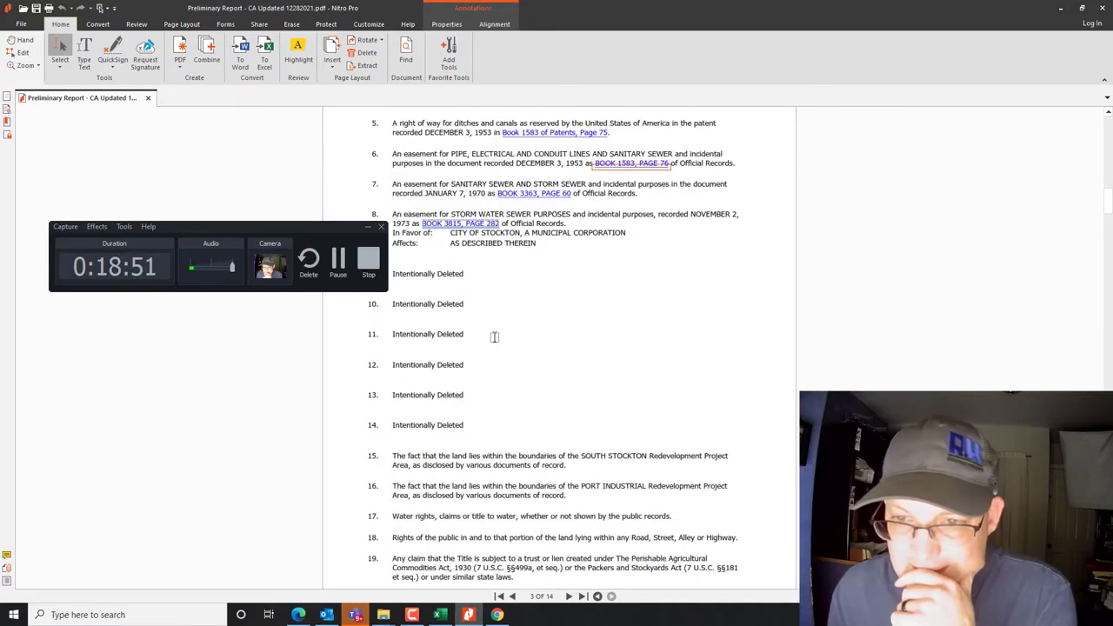
{"action": "scroll", "coordinate": [467, 402], "scroll_direction": "down", "scroll_amount": 20}
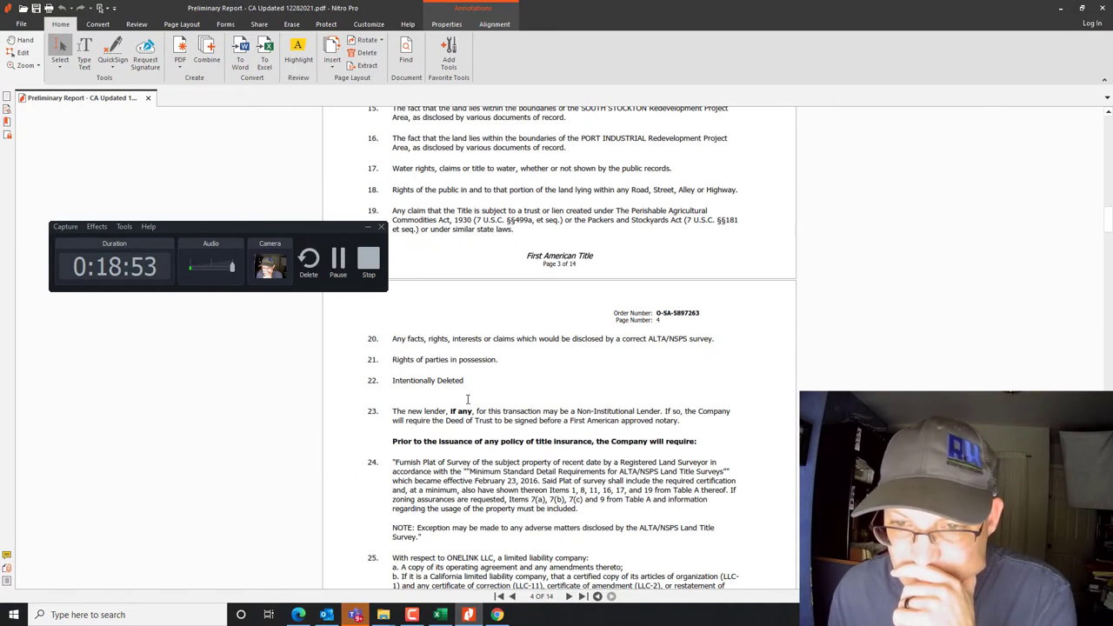
{"action": "scroll", "coordinate": [464, 397], "scroll_direction": "up", "scroll_amount": 15}
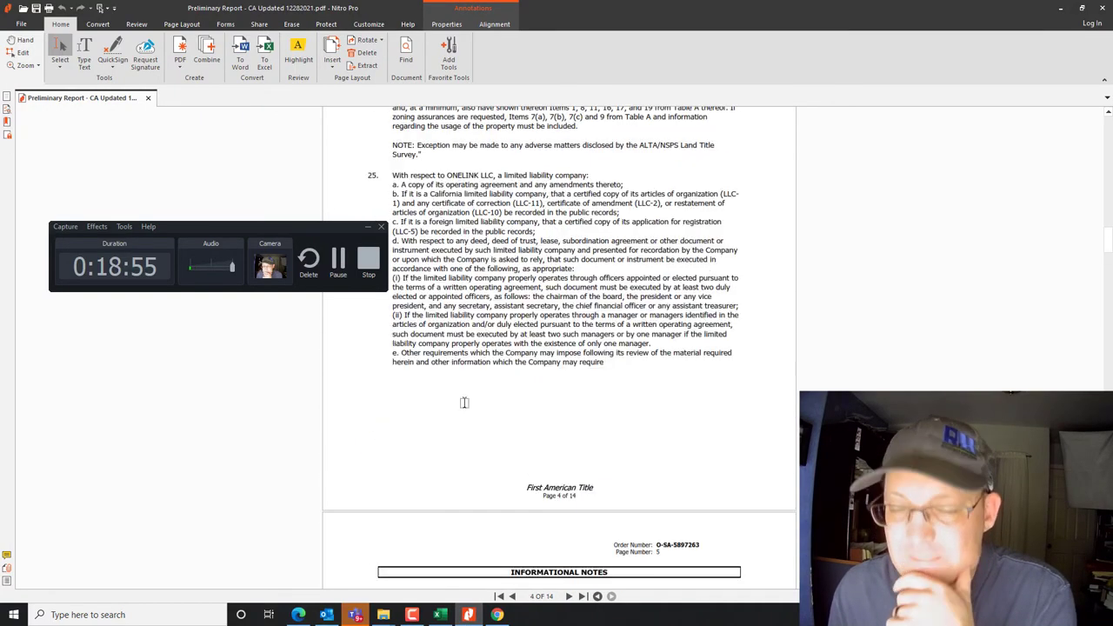
{"action": "left_click", "coordinate": [1060, 10]}
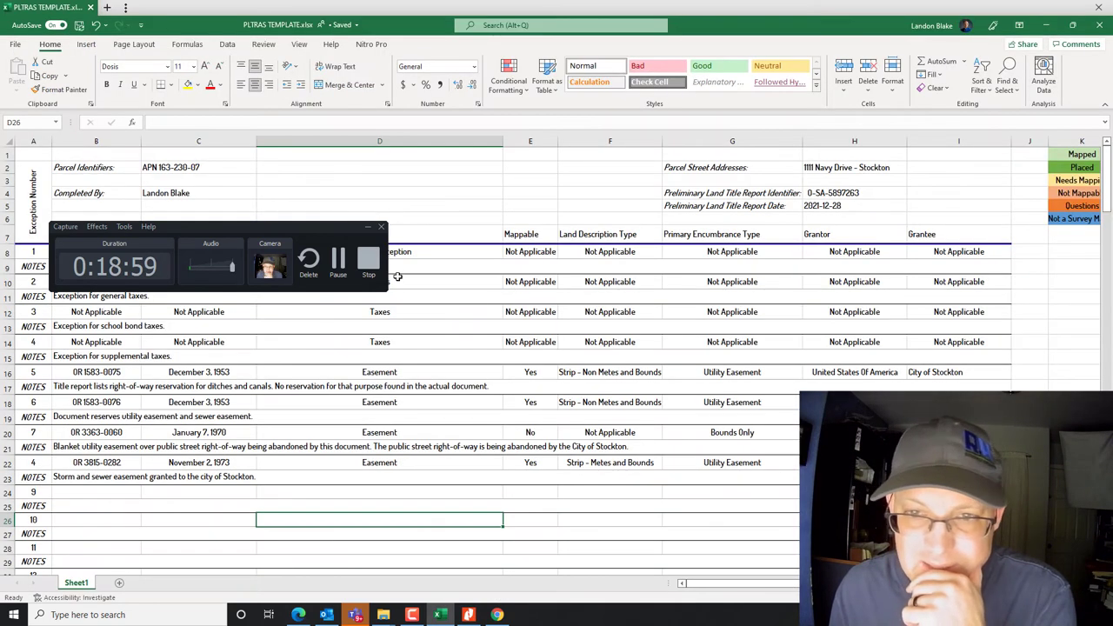
Copy exception 1's Deleted Exception data row and paste it into exception 9's row
{"action": "left_click", "coordinate": [367, 227]}
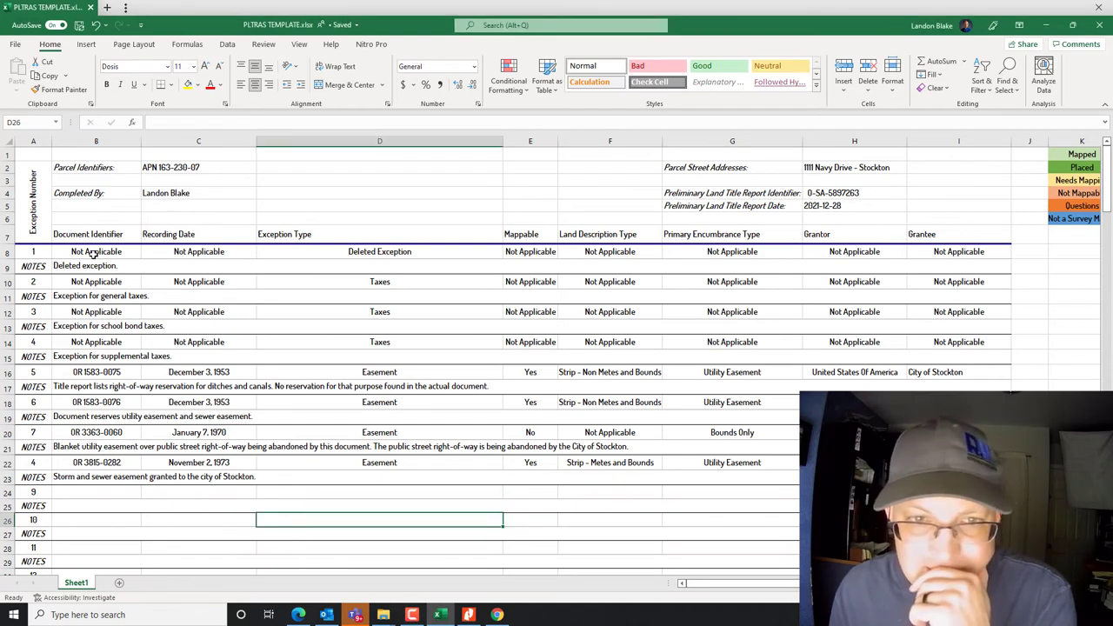
{"action": "left_click_drag", "start_coordinate": [65, 251], "coordinate": [760, 264]}
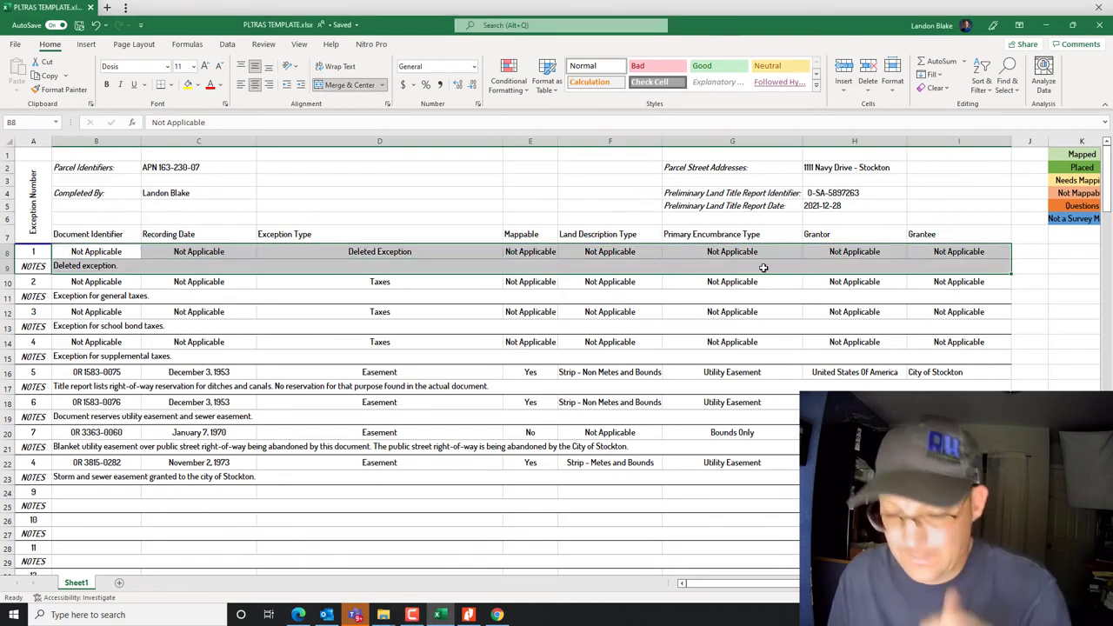
{"action": "key", "text": "ctrl+c"}
{"action": "left_click", "coordinate": [95, 492]}
{"action": "right_click", "coordinate": [96, 492]}
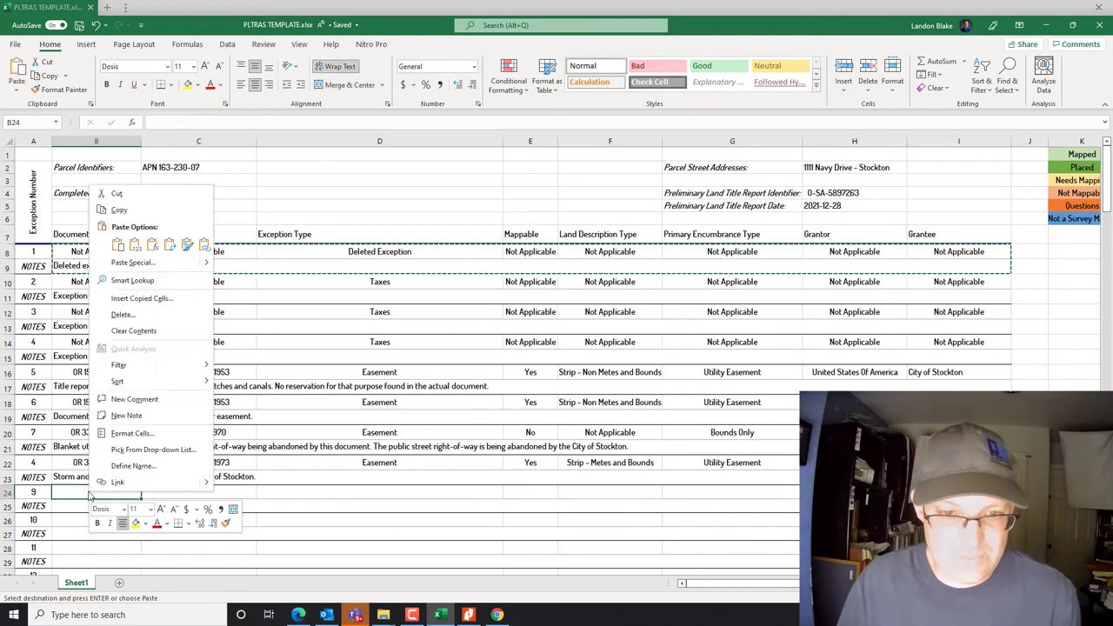
{"action": "left_click", "coordinate": [135, 244]}
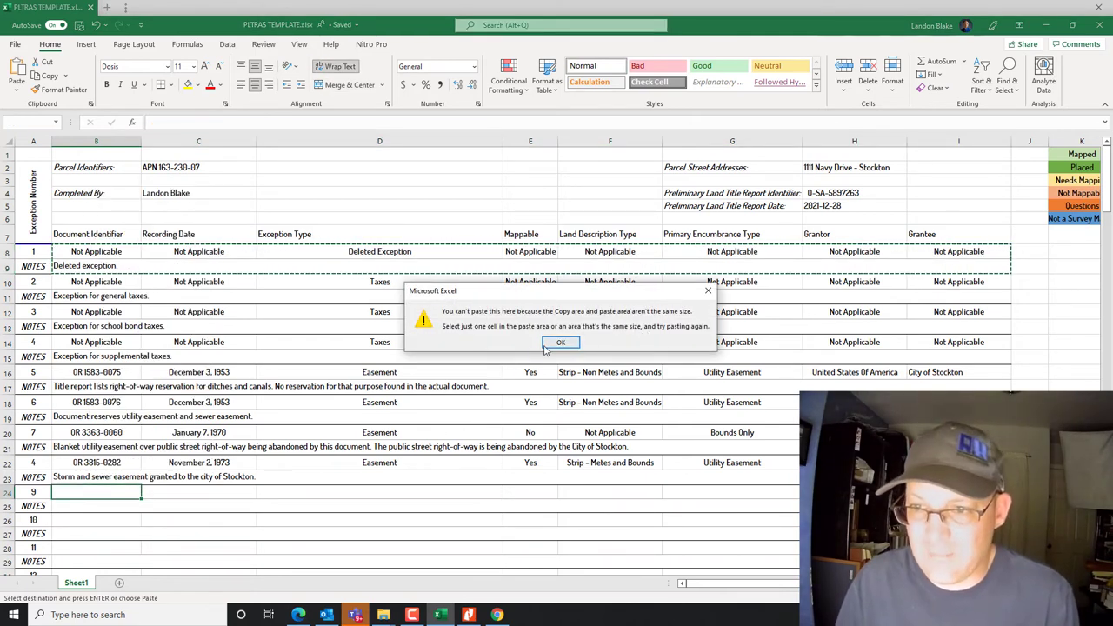
{"action": "left_click", "coordinate": [561, 339]}
{"action": "left_click_drag", "start_coordinate": [75, 251], "coordinate": [963, 252]}
{"action": "key", "text": "ctrl+c"}
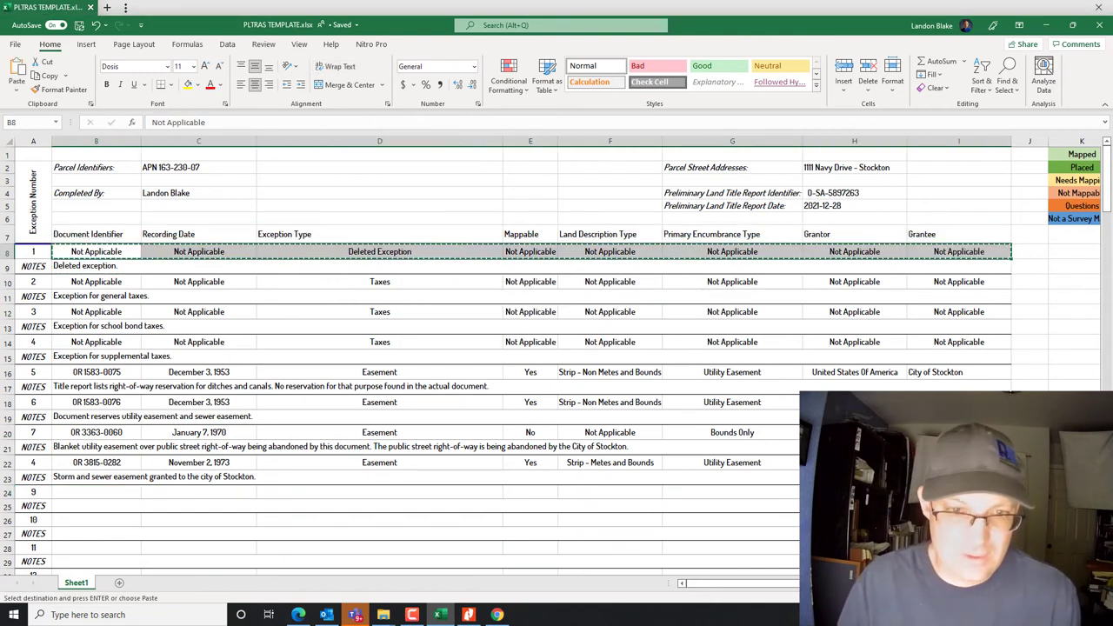
{"action": "right_click", "coordinate": [116, 489]}
{"action": "left_click", "coordinate": [154, 245]}
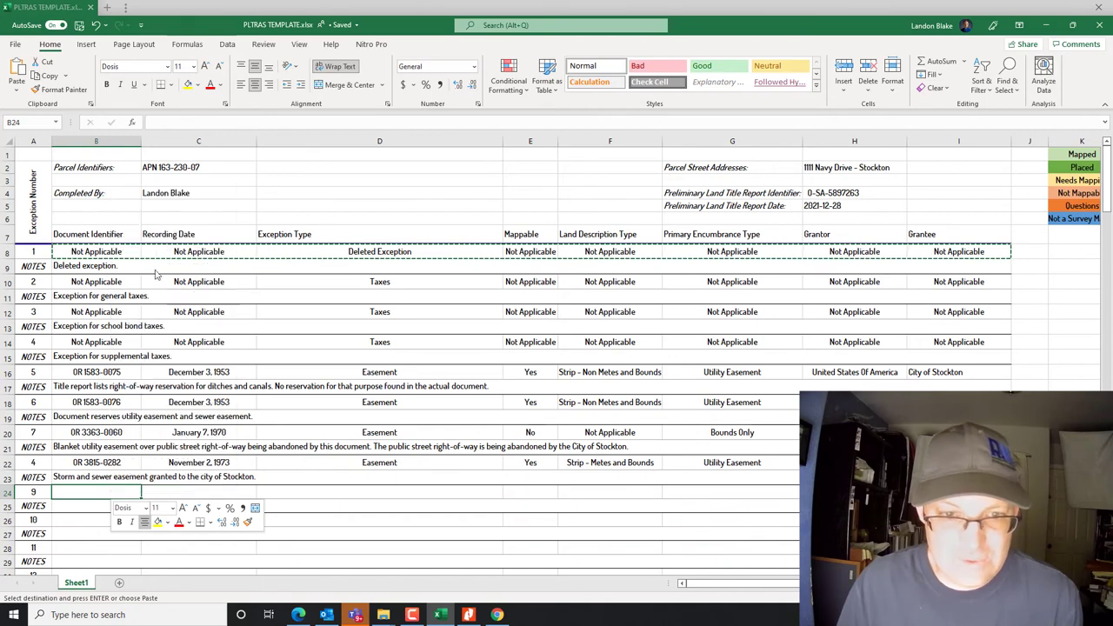
Paste the same Deleted Exception row into exceptions 10 through 14
{"action": "scroll", "coordinate": [128, 333], "scroll_direction": "down", "scroll_amount": 1}
{"action": "scroll", "coordinate": [128, 333], "scroll_direction": "down", "scroll_amount": 4}
{"action": "right_click", "coordinate": [89, 300]}
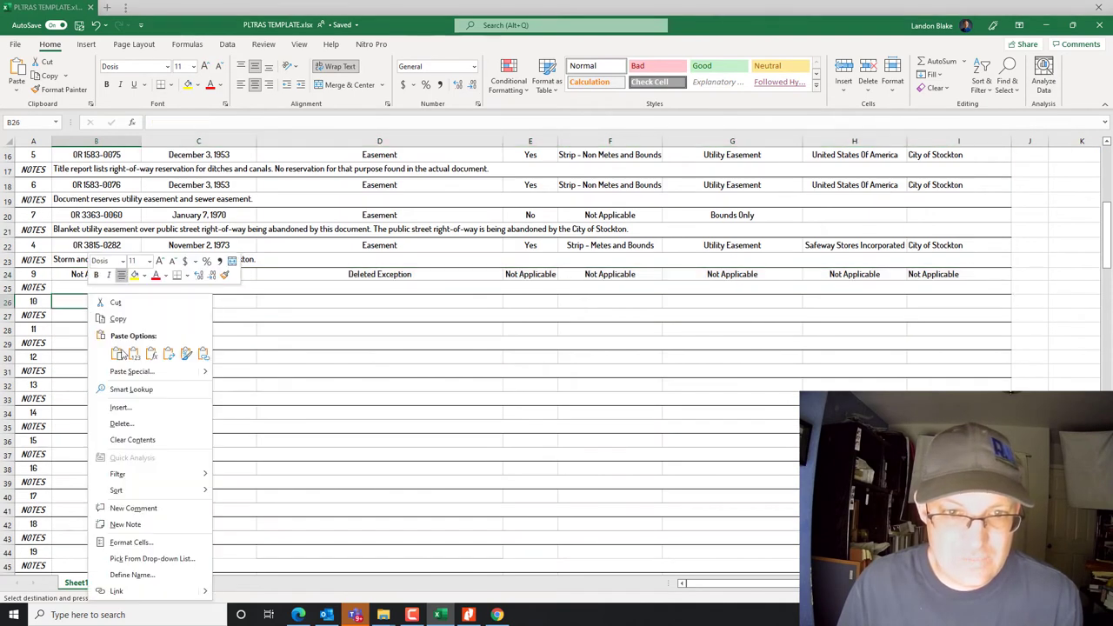
{"action": "left_click", "coordinate": [135, 354]}
{"action": "right_click", "coordinate": [75, 334]}
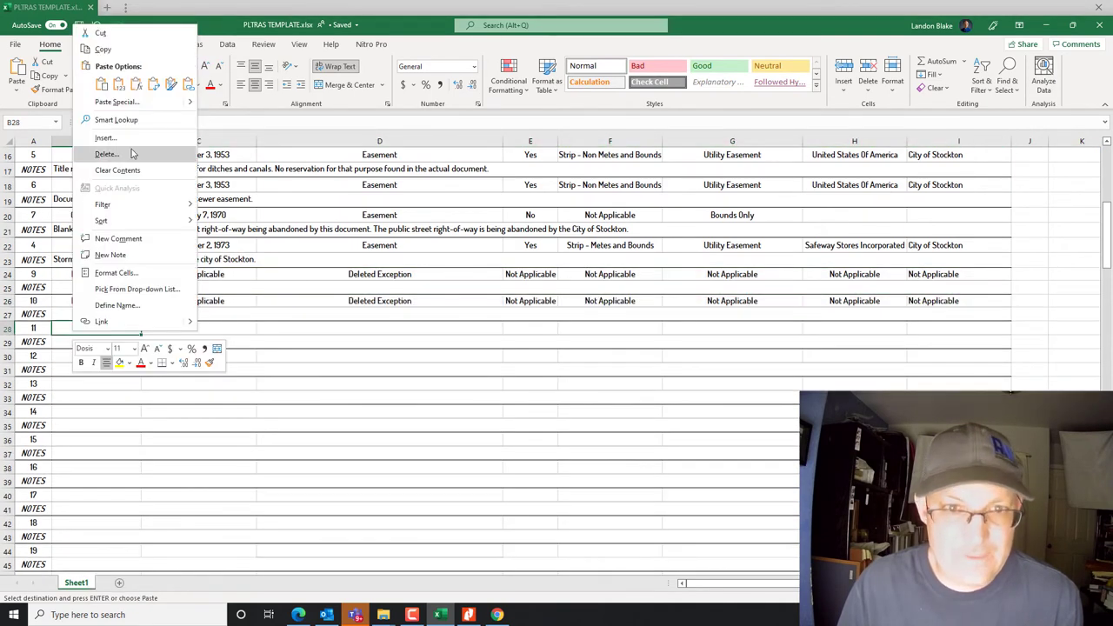
{"action": "left_click", "coordinate": [119, 89]}
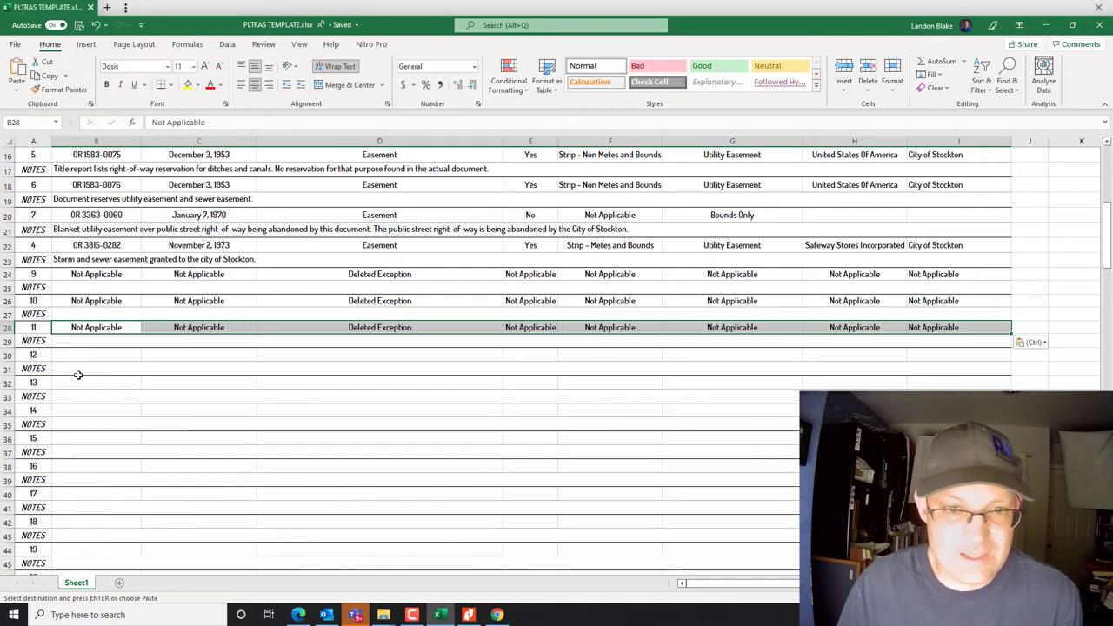
{"action": "right_click", "coordinate": [78, 356]}
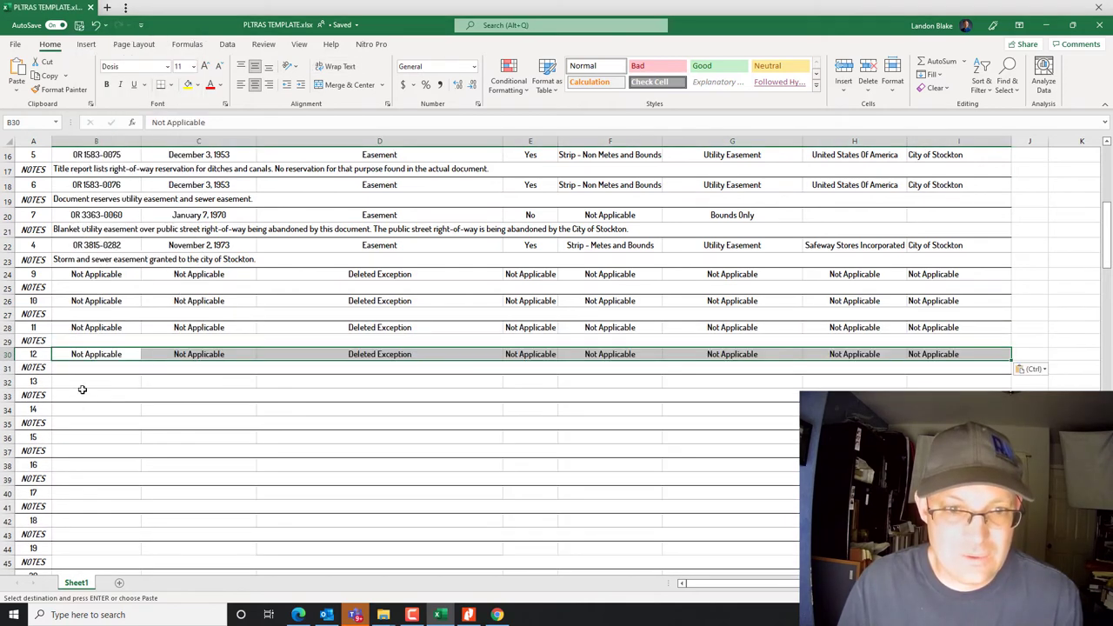
{"action": "right_click", "coordinate": [81, 383]}
{"action": "left_click", "coordinate": [130, 141]}
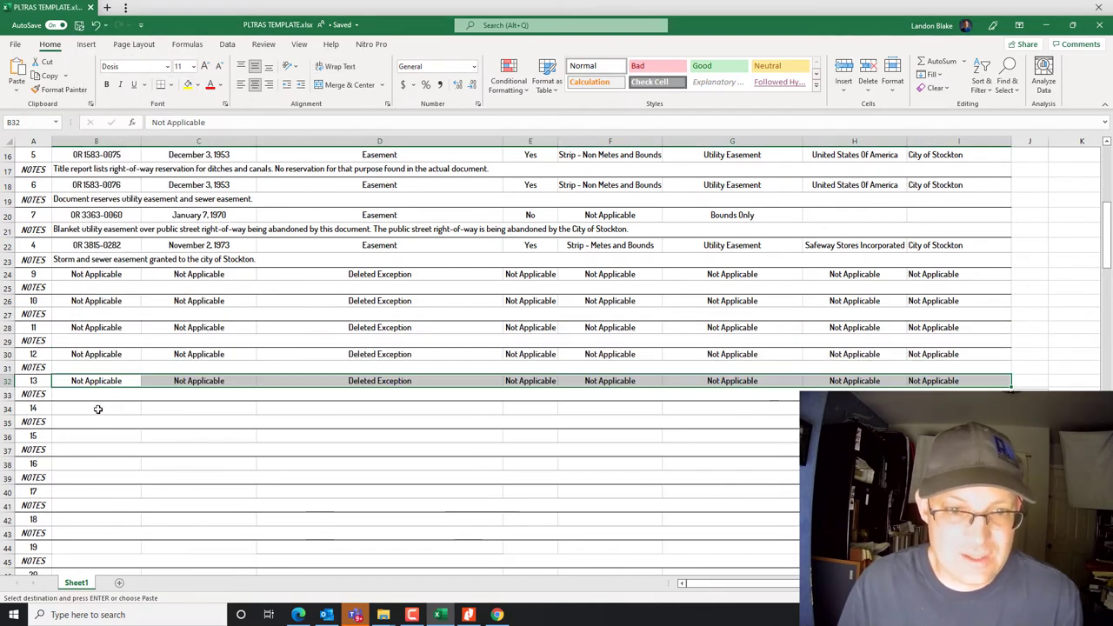
{"action": "right_click", "coordinate": [98, 407]}
{"action": "left_click", "coordinate": [148, 166]}
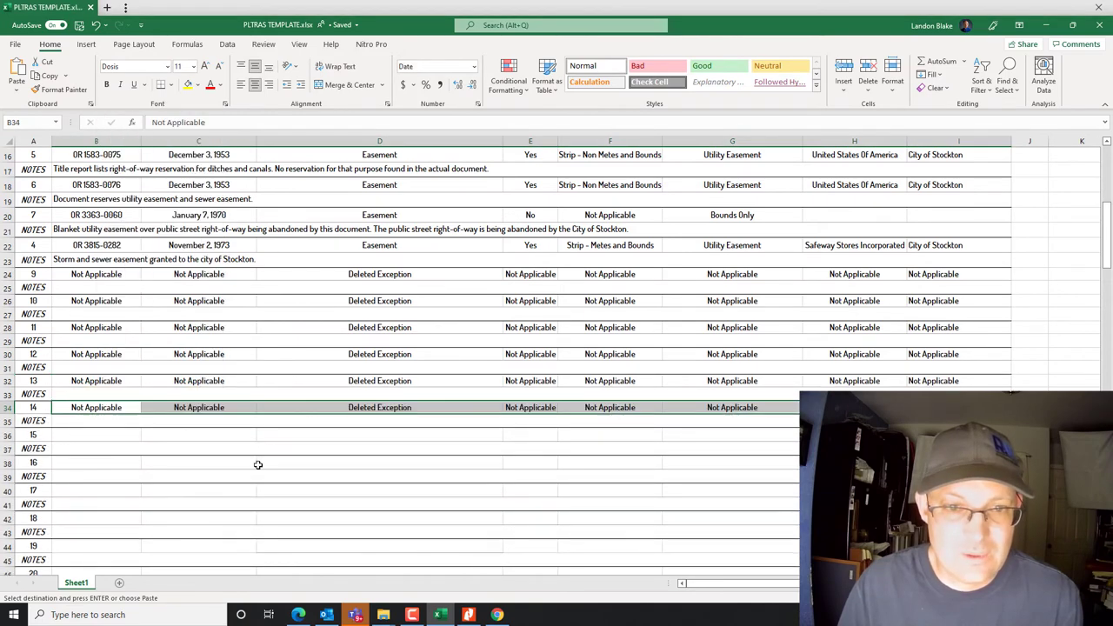
{"action": "left_click", "coordinate": [217, 464]}
Paste the 'Deleted exception.' note into the notes cells of exceptions 10–14
{"action": "scroll", "coordinate": [113, 193], "scroll_direction": "up", "scroll_amount": 3}
{"action": "left_click", "coordinate": [103, 188]}
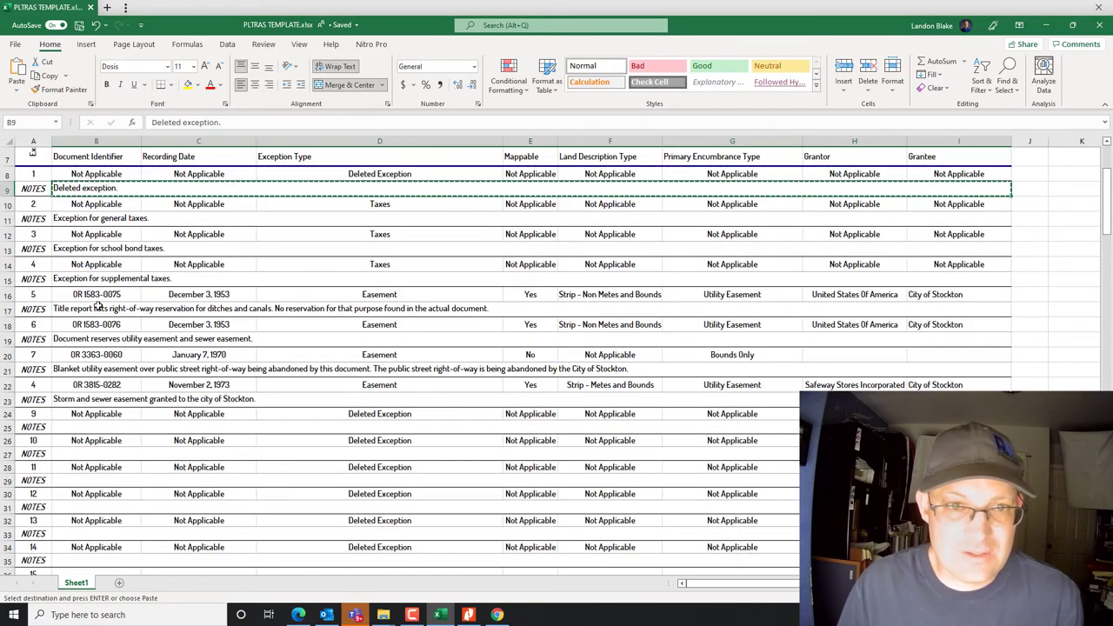
{"action": "scroll", "coordinate": [134, 291], "scroll_direction": "down", "scroll_amount": 3}
{"action": "left_click", "coordinate": [109, 314]}
{"action": "key", "text": "ctrl+v"}
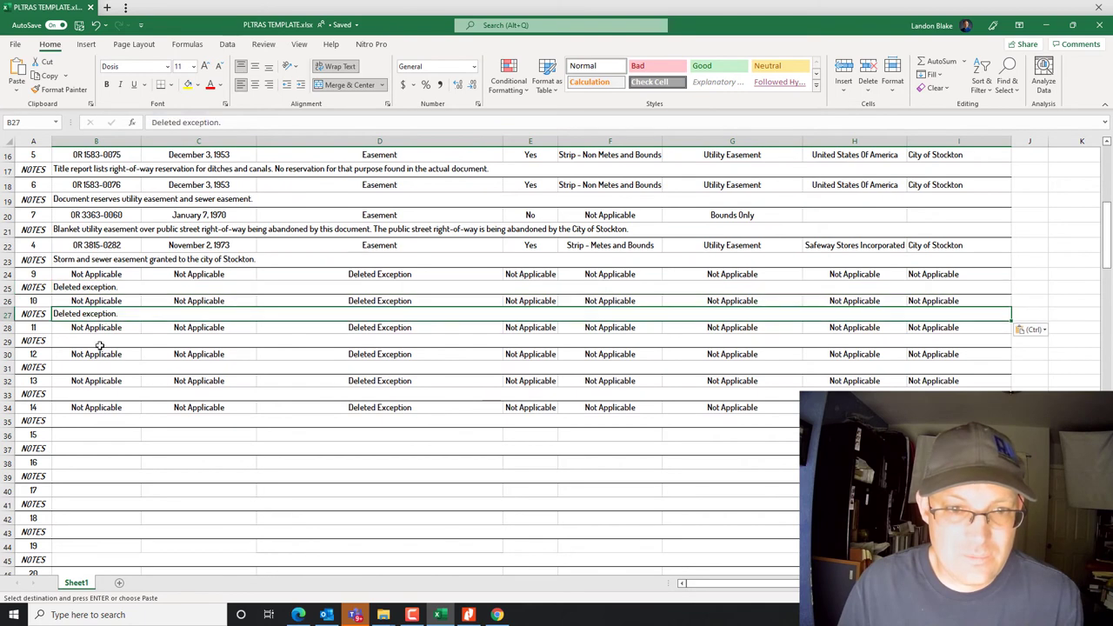
{"action": "left_click", "coordinate": [97, 340]}
{"action": "key", "text": "ctrl+v"}
{"action": "left_click", "coordinate": [98, 367]}
{"action": "key", "text": "ctrl+v"}
{"action": "left_click", "coordinate": [86, 393]}
{"action": "key", "text": "ctrl+v"}
{"action": "left_click", "coordinate": [83, 421]}
{"action": "key", "text": "ctrl+v"}
{"action": "scroll", "coordinate": [89, 343], "scroll_direction": "down", "scroll_amount": 3}
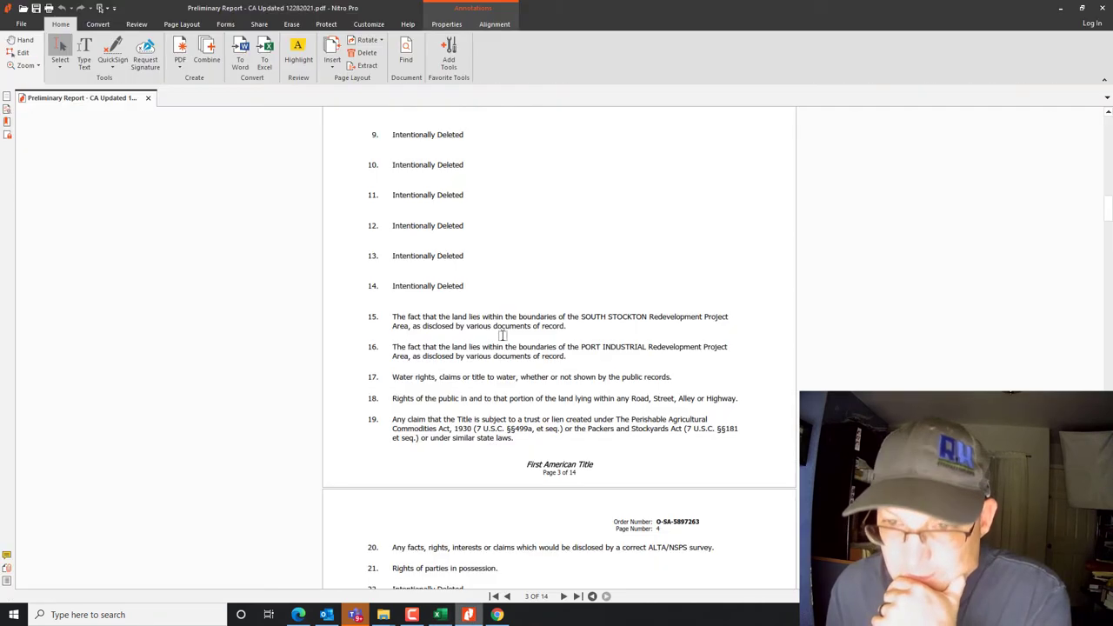
{"action": "left_click", "coordinate": [468, 614]}
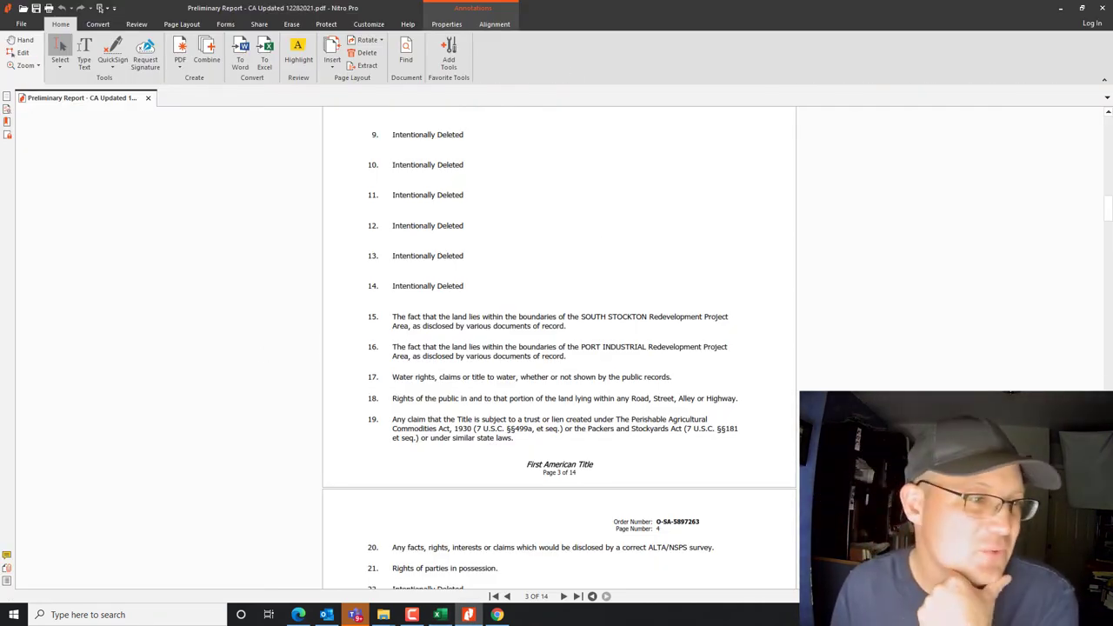
Scroll the Nitro Pro title report down through exceptions 11–24
{"action": "scroll", "coordinate": [645, 358], "scroll_direction": "down", "scroll_amount": 2}
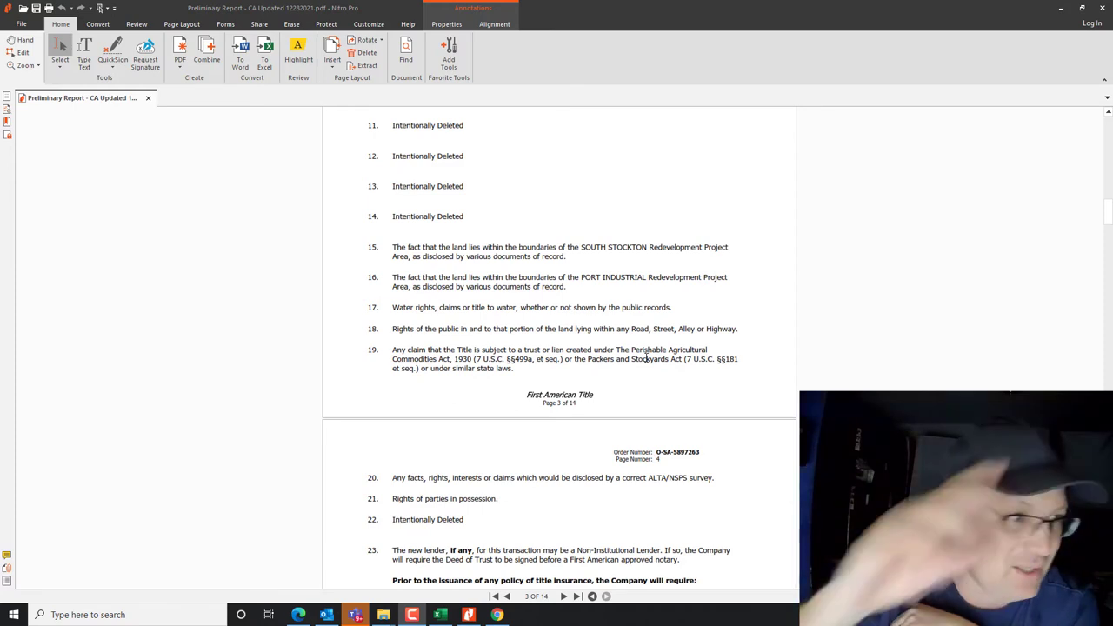
{"action": "scroll", "coordinate": [484, 231], "scroll_direction": "down", "scroll_amount": 2}
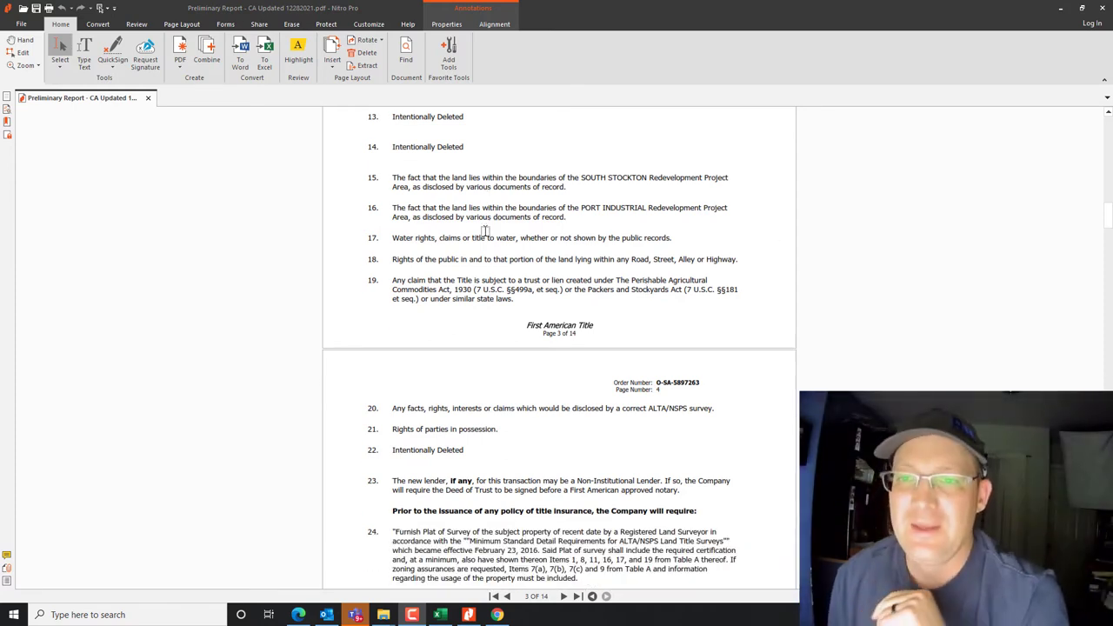
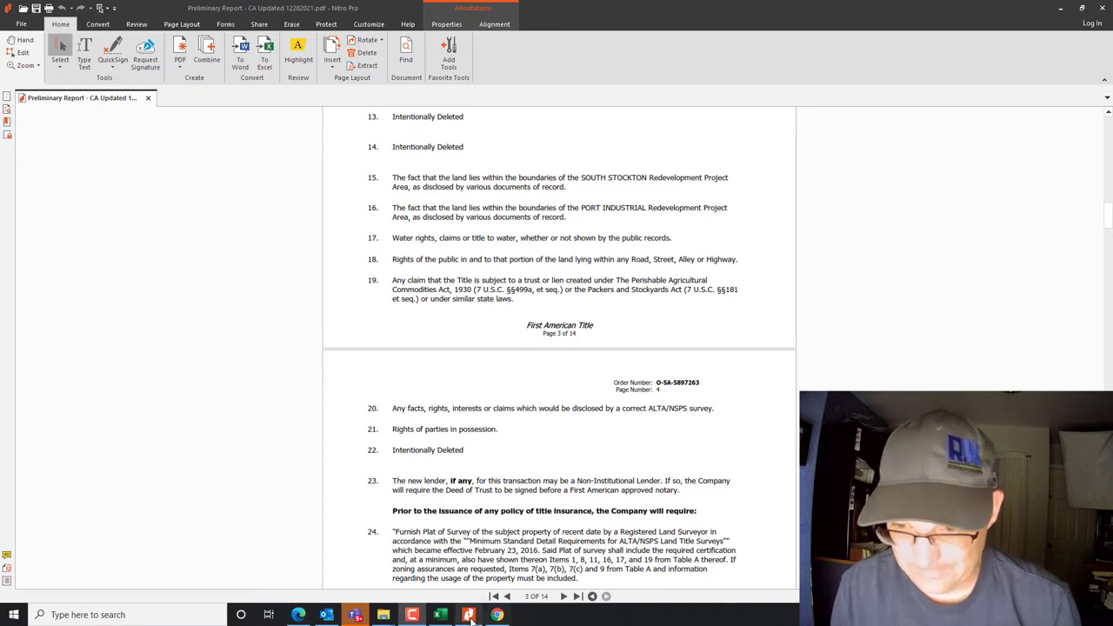
Switch from the Nitro Pro title report to the PLTRAS TEMPLATE workbook in Excel
{"action": "mouse_move", "coordinate": [469, 616]}
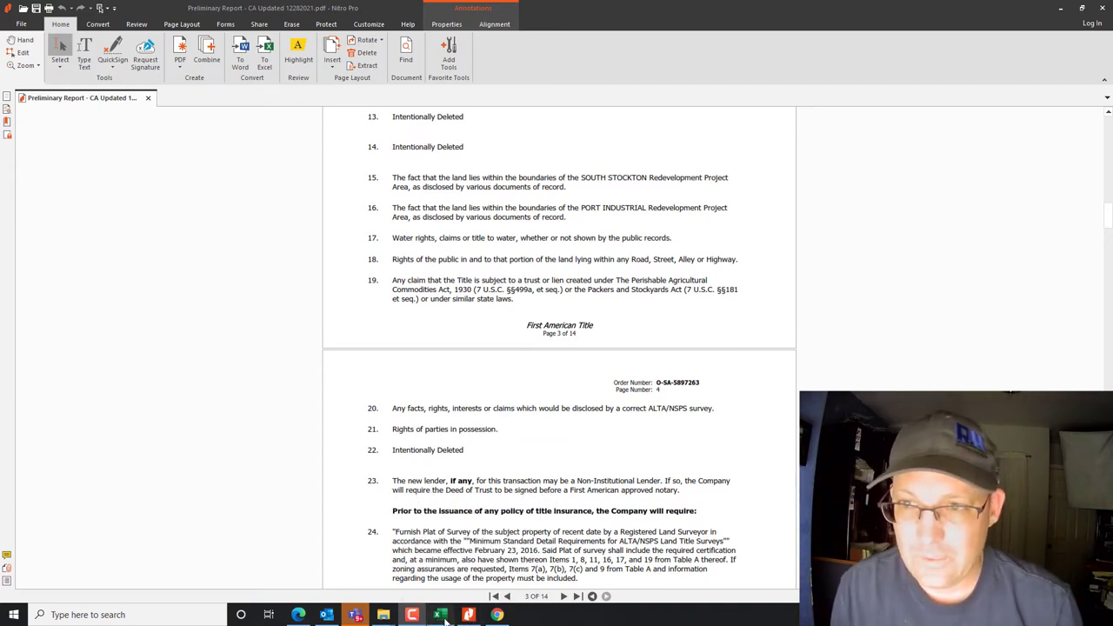
{"action": "left_click", "coordinate": [441, 615]}
Copy exception 14's row into exception 15's row and set its column D to Boilerplate
{"action": "left_click", "coordinate": [237, 424]}
{"action": "left_click_drag", "start_coordinate": [96, 274], "coordinate": [956, 273]}
{"action": "key", "text": "ctrl+c"}
{"action": "right_click", "coordinate": [76, 302]}
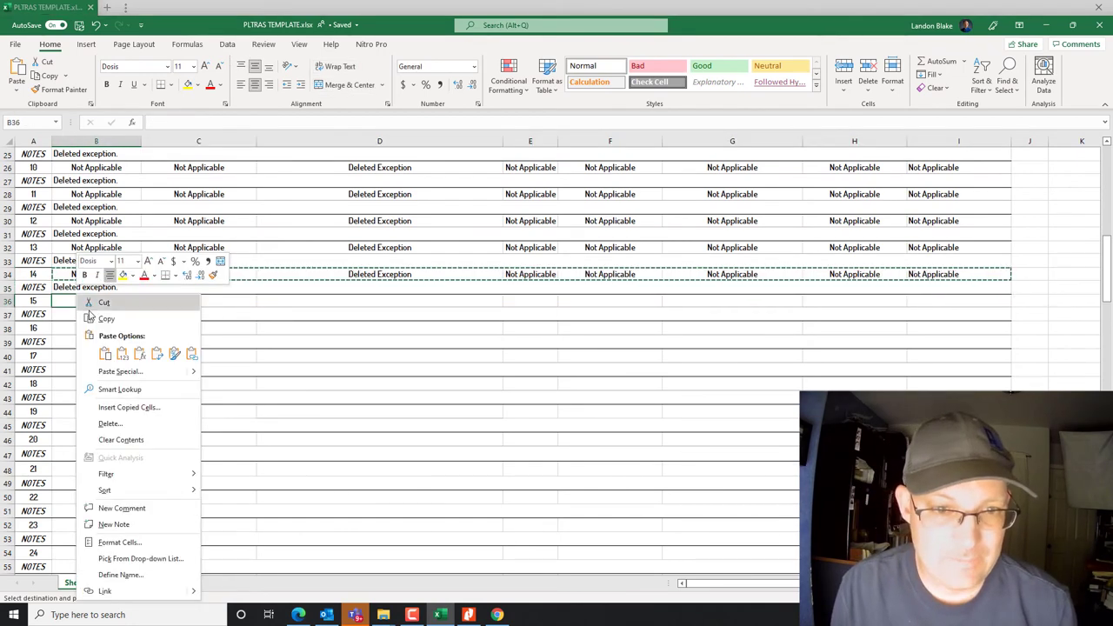
{"action": "left_click", "coordinate": [123, 354]}
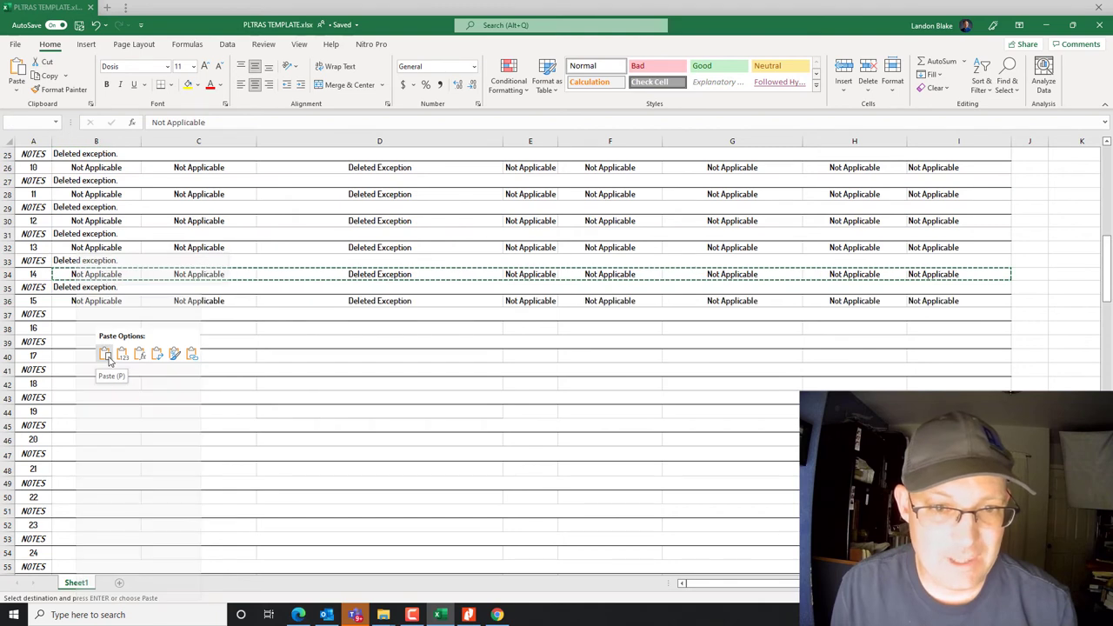
{"action": "left_click", "coordinate": [404, 301]}
{"action": "type", "text": "Bo"}
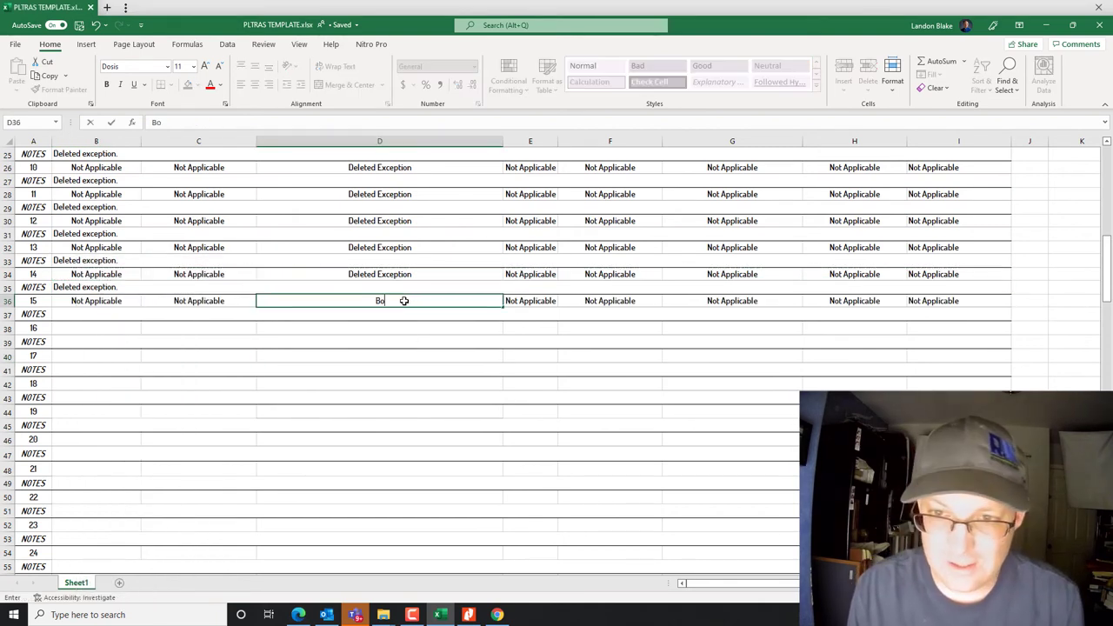
{"action": "type", "text": "iler("}
{"action": "key", "text": "BackSpace"}
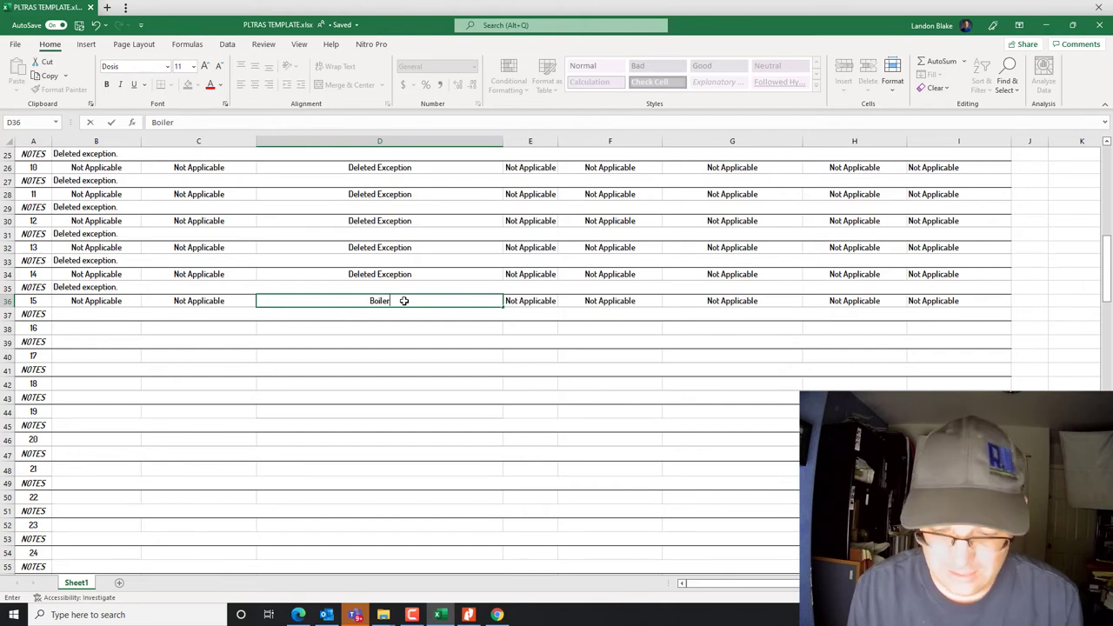
{"action": "type", "text": "plate"}
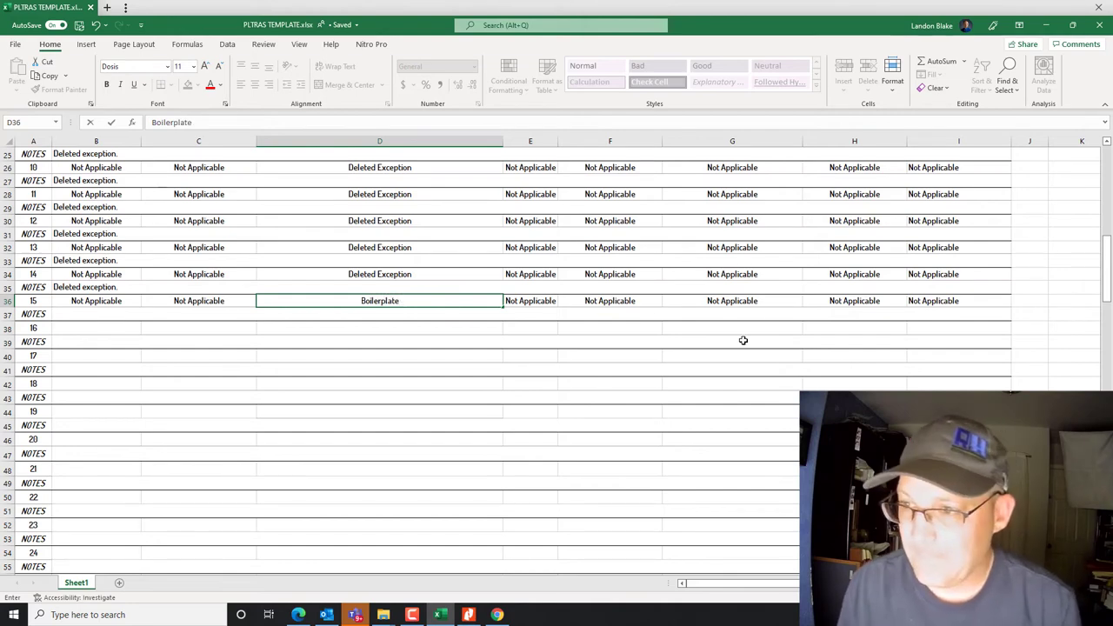
{"action": "left_click", "coordinate": [739, 300]}
Enter exception 15's note about the subject parcel lying within a redevelopment district
{"action": "scroll", "coordinate": [788, 402], "scroll_direction": "up", "scroll_amount": 4}
{"action": "scroll", "coordinate": [788, 402], "scroll_direction": "down", "scroll_amount": 2}
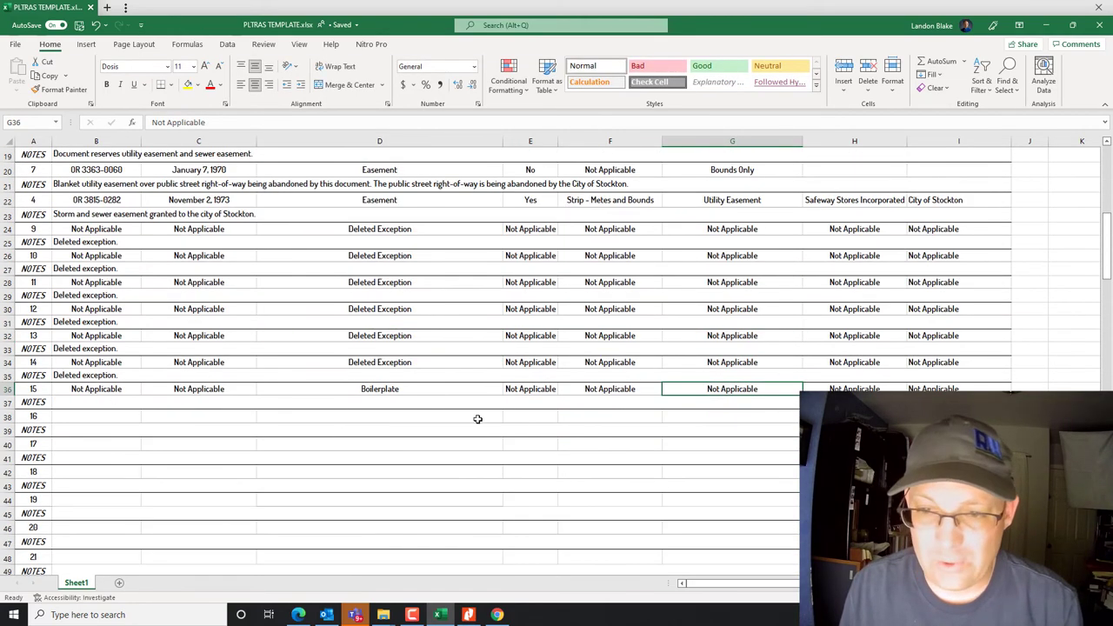
{"action": "left_click", "coordinate": [292, 423]}
{"action": "left_click", "coordinate": [76, 404]}
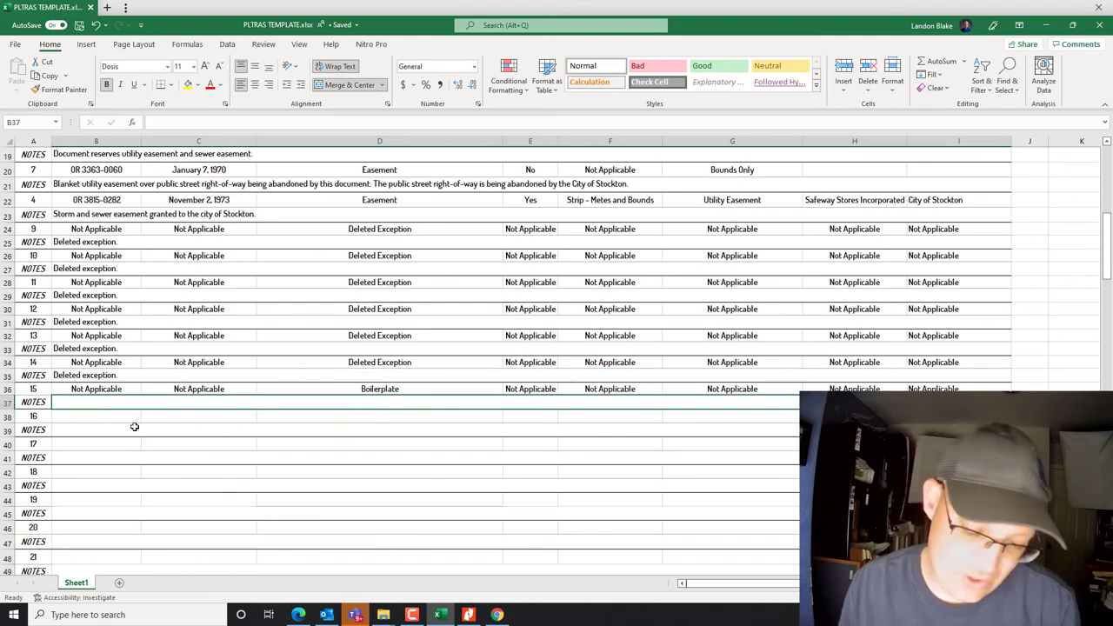
{"action": "type", "text": "Boli"}
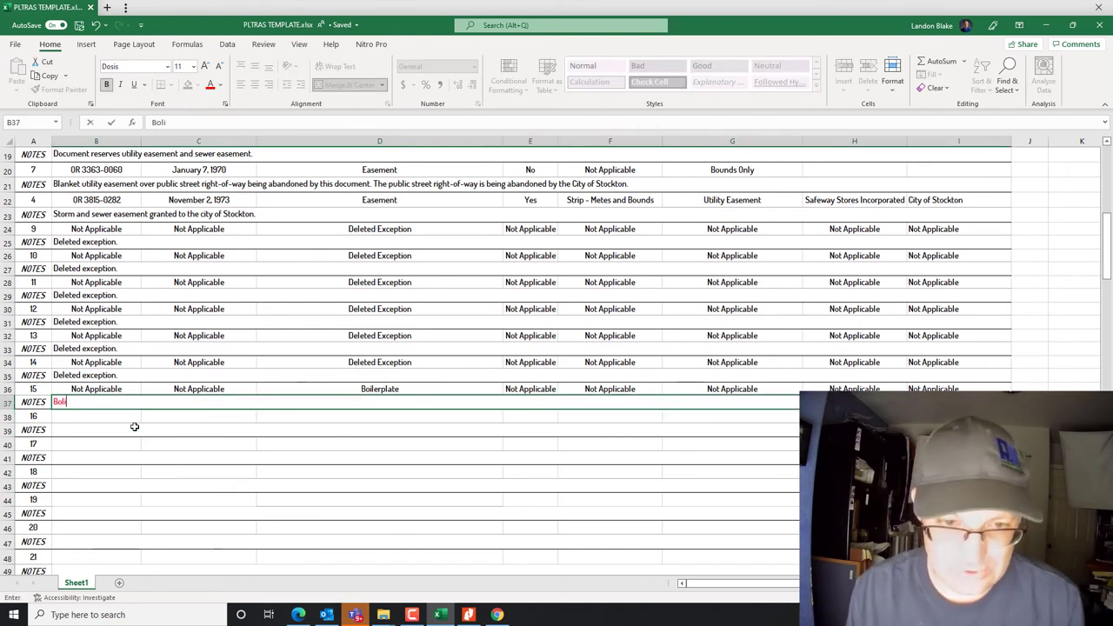
{"action": "type", "text": "erplate exception for th"}
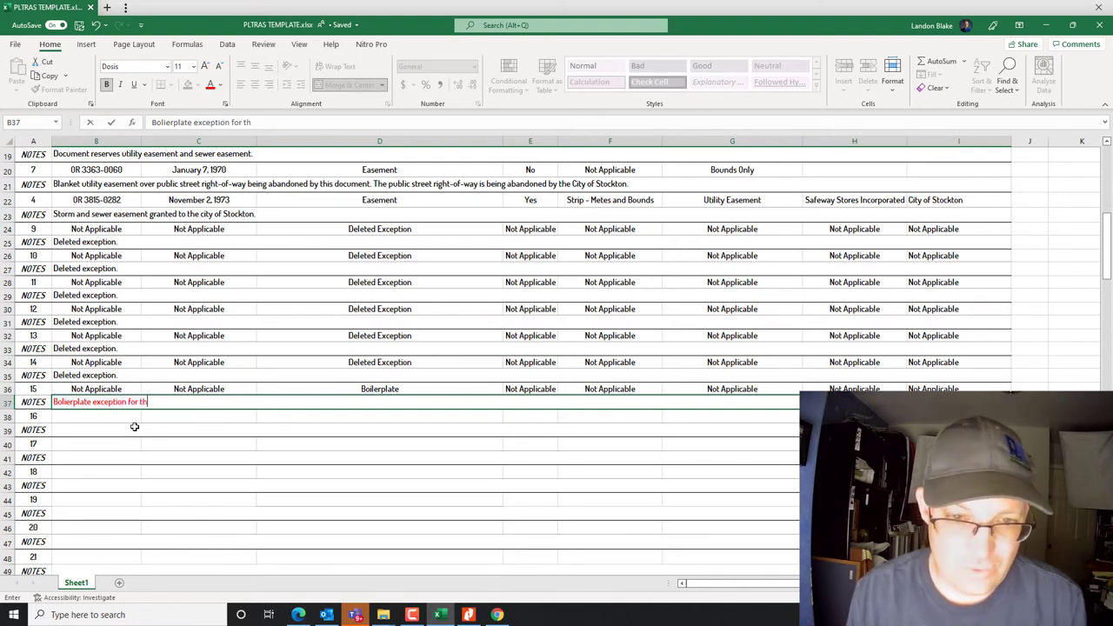
{"action": "type", "text": "e location of the"}
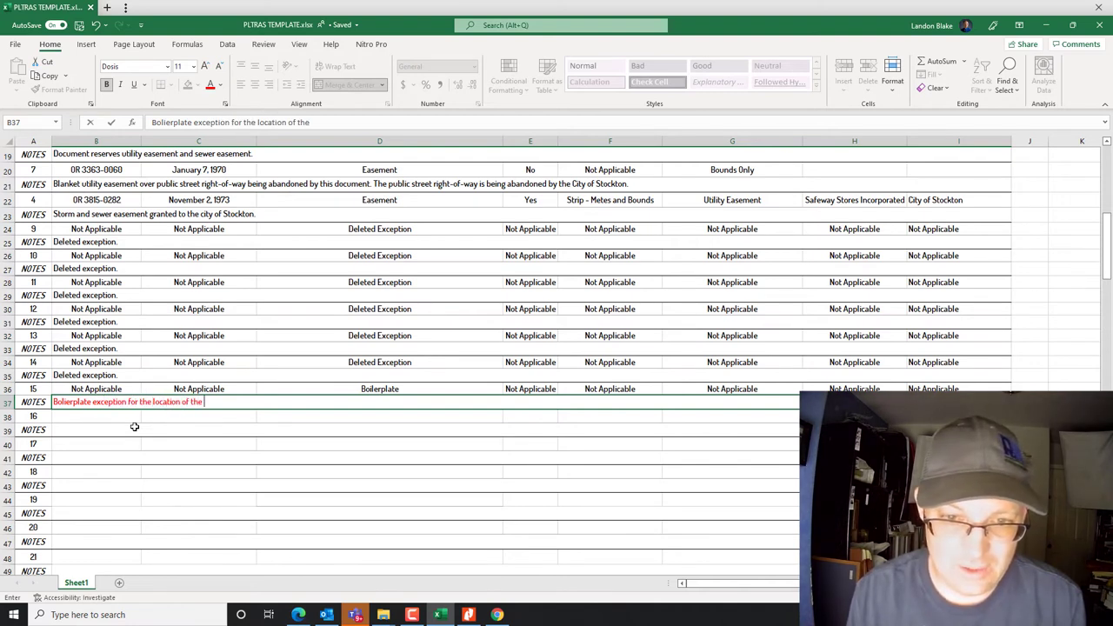
{"action": "type", "text": " subject parcel within a red"}
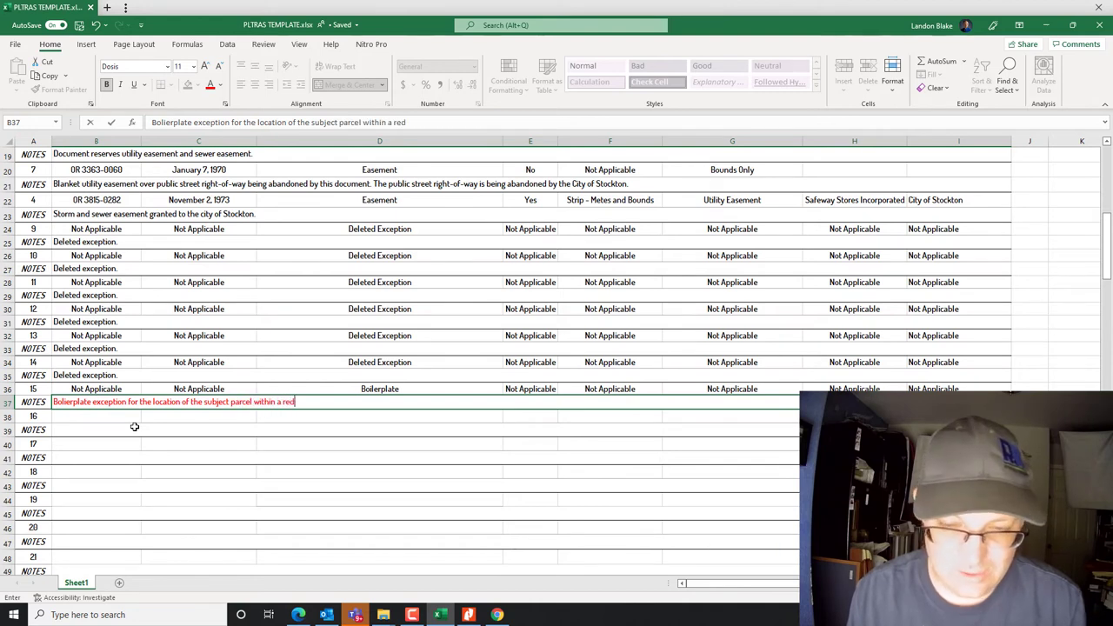
{"action": "type", "text": "evelopmetn"}
{"action": "key", "text": "BackSpace"}
{"action": "key", "text": "BackSpace"}
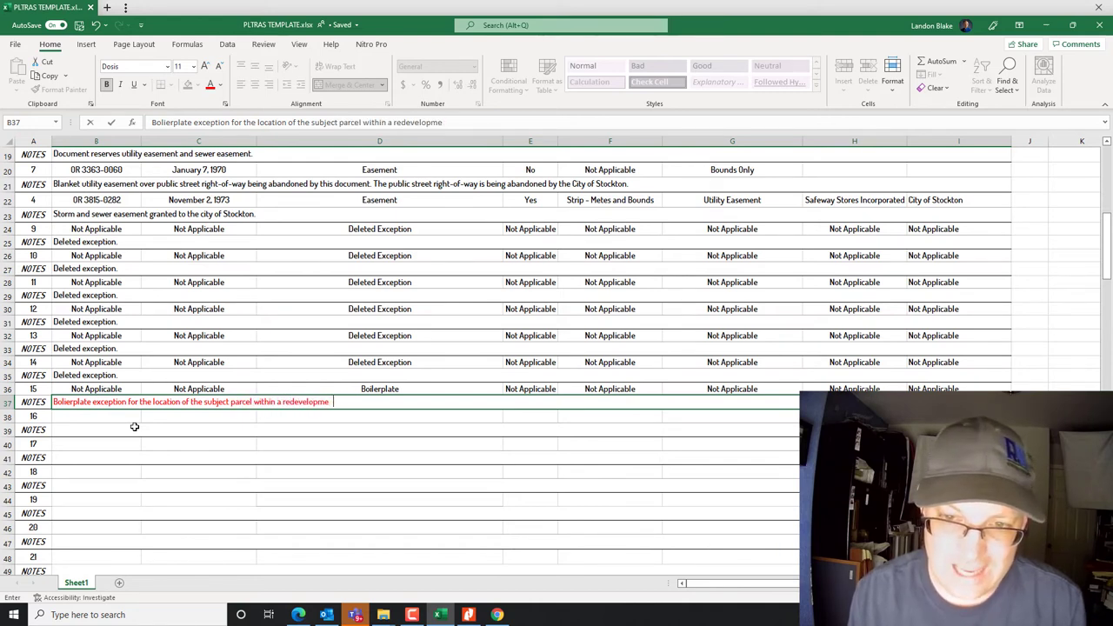
{"action": "type", "text": "nt district."}
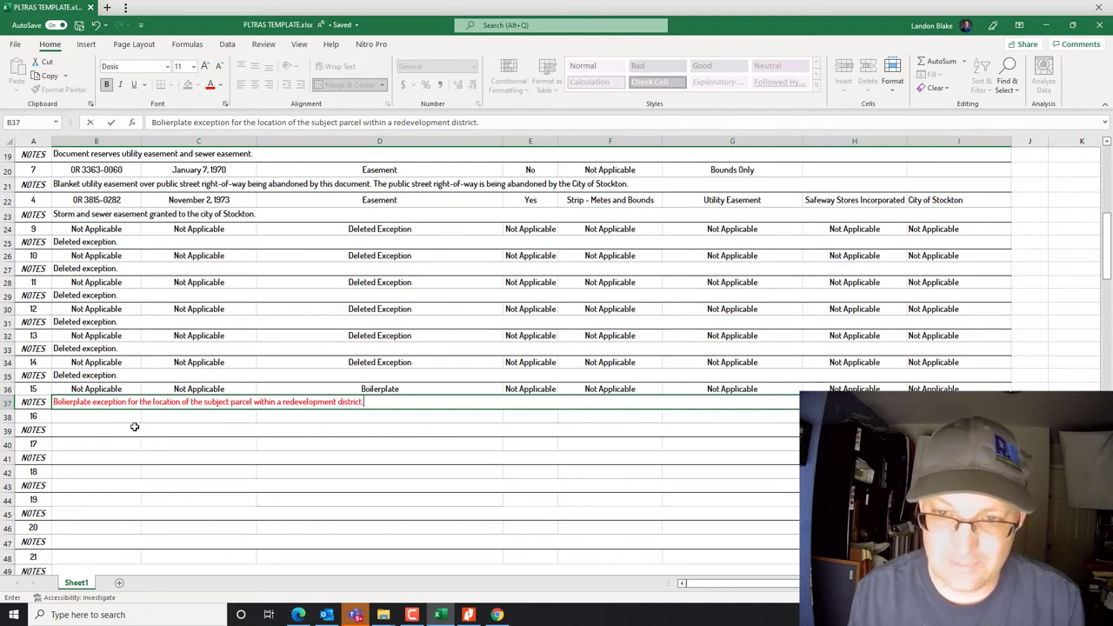
{"action": "key", "text": "Return"}
Set exception 15's note font colour to Automatic black
{"action": "left_click", "coordinate": [113, 400]}
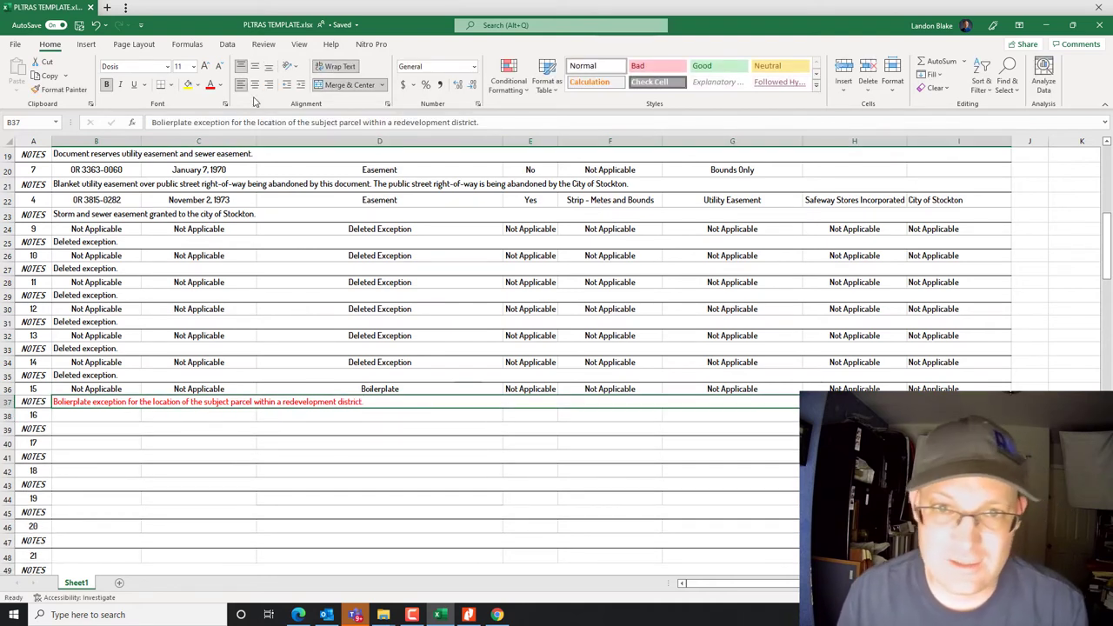
{"action": "left_click", "coordinate": [220, 84]}
{"action": "left_click", "coordinate": [217, 101]}
{"action": "left_click", "coordinate": [207, 459]}
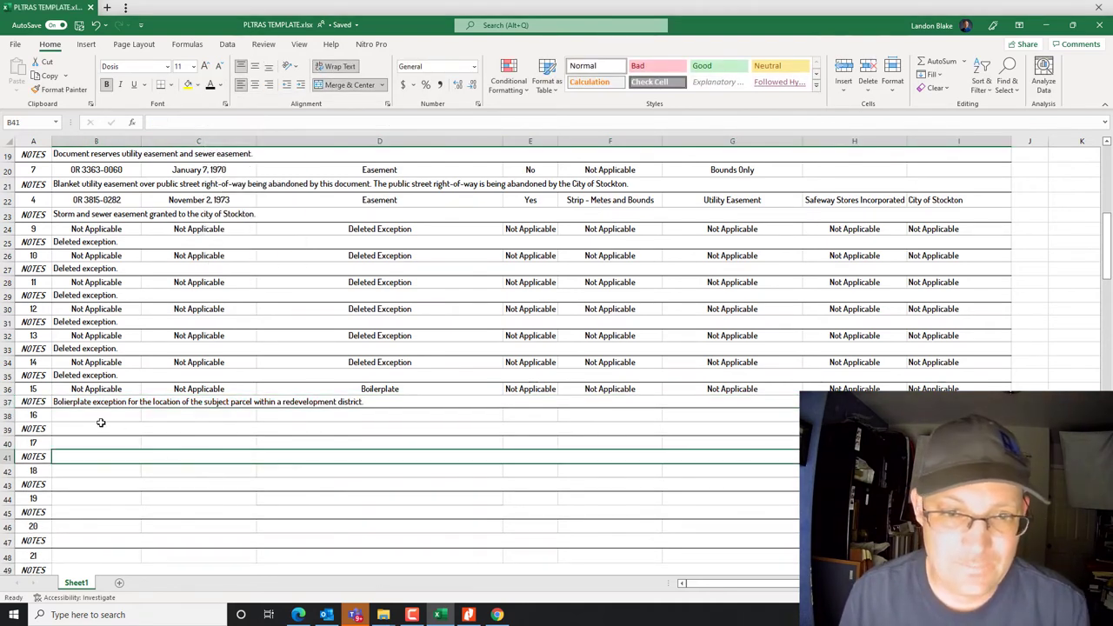
Copy exception 15's Boilerplate row and note into exception 16's rows
{"action": "left_click_drag", "start_coordinate": [74, 388], "coordinate": [1011, 391]}
{"action": "key", "text": "ctrl+c"}
{"action": "left_click", "coordinate": [100, 415]}
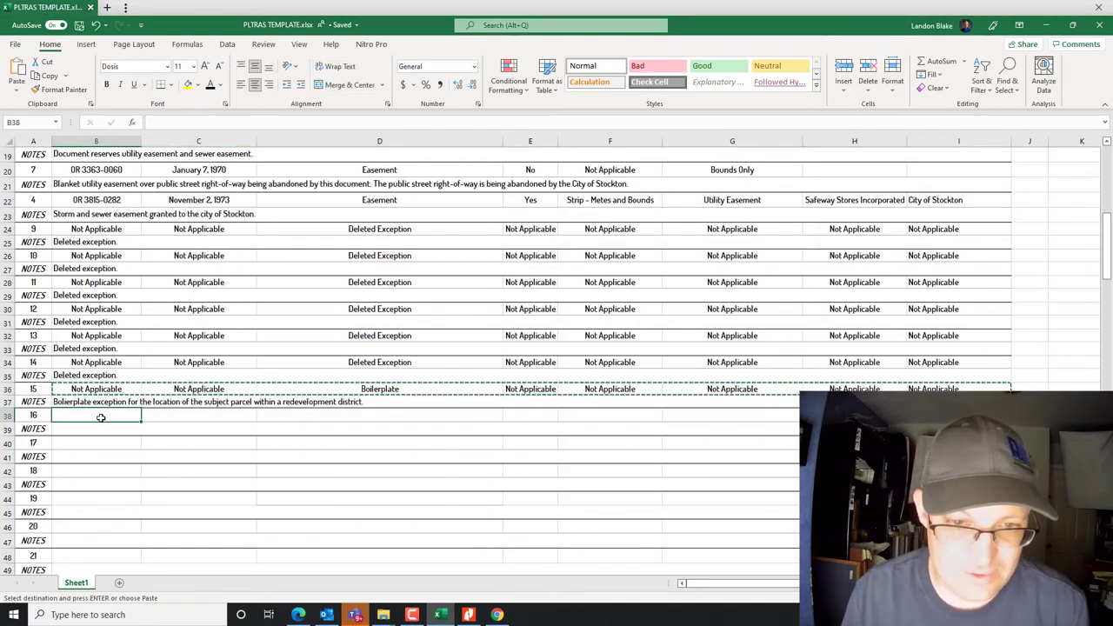
{"action": "right_click", "coordinate": [101, 417]}
{"action": "left_click", "coordinate": [148, 172]}
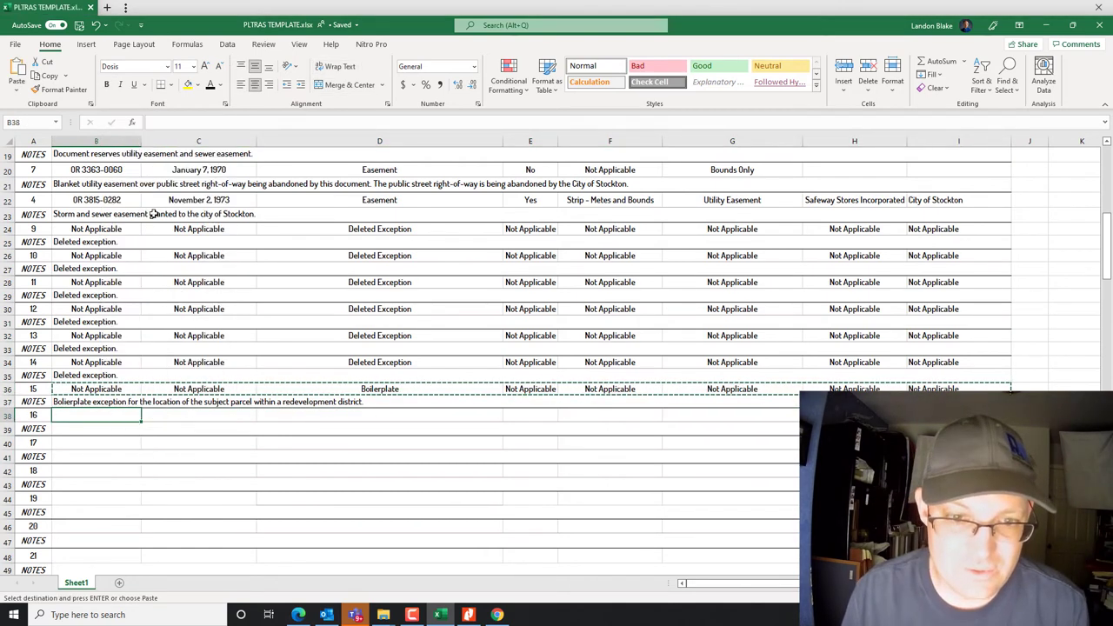
{"action": "key", "text": "Up"}
{"action": "key", "text": "ctrl+c"}
{"action": "left_click", "coordinate": [87, 428]}
{"action": "key", "text": "ctrl+v"}
{"action": "left_click", "coordinate": [87, 455]}
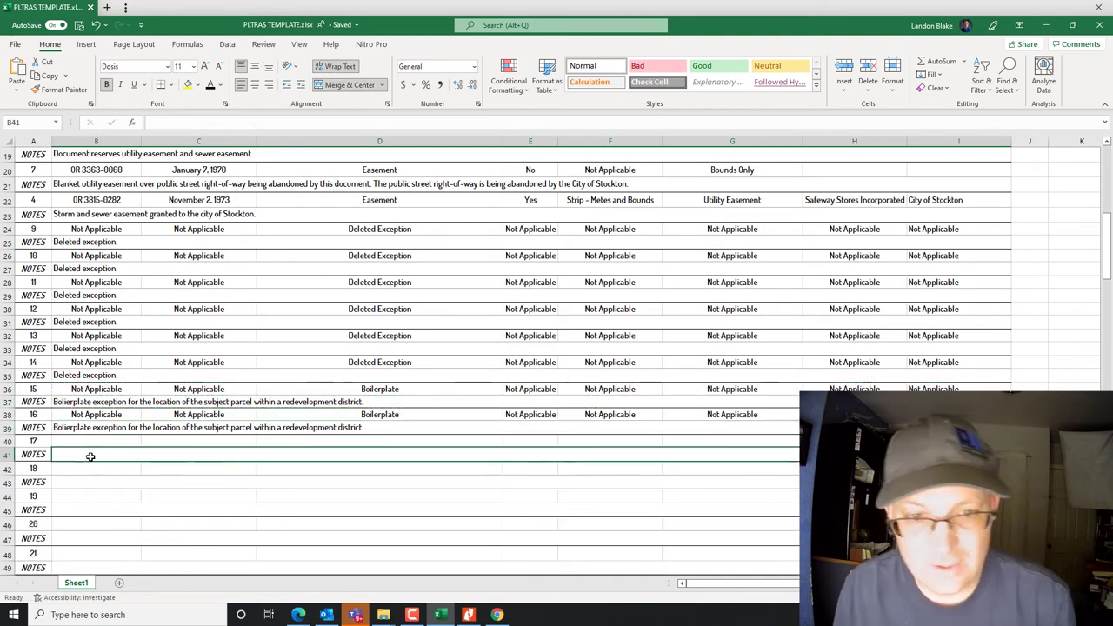
{"action": "key", "text": "Escape"}
Give exception 17 Boilerplate values and the note 'Boilerplate exception for water rights.'
{"action": "left_click_drag", "start_coordinate": [96, 415], "coordinate": [674, 416]}
{"action": "key", "text": "ctrl+c"}
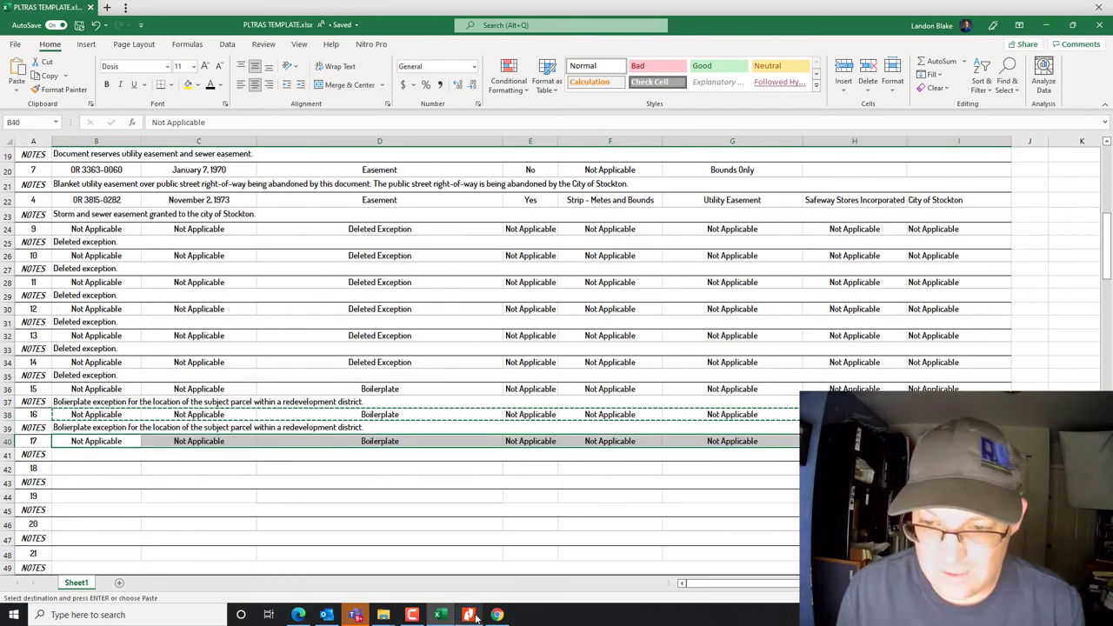
{"action": "left_click", "coordinate": [469, 615]}
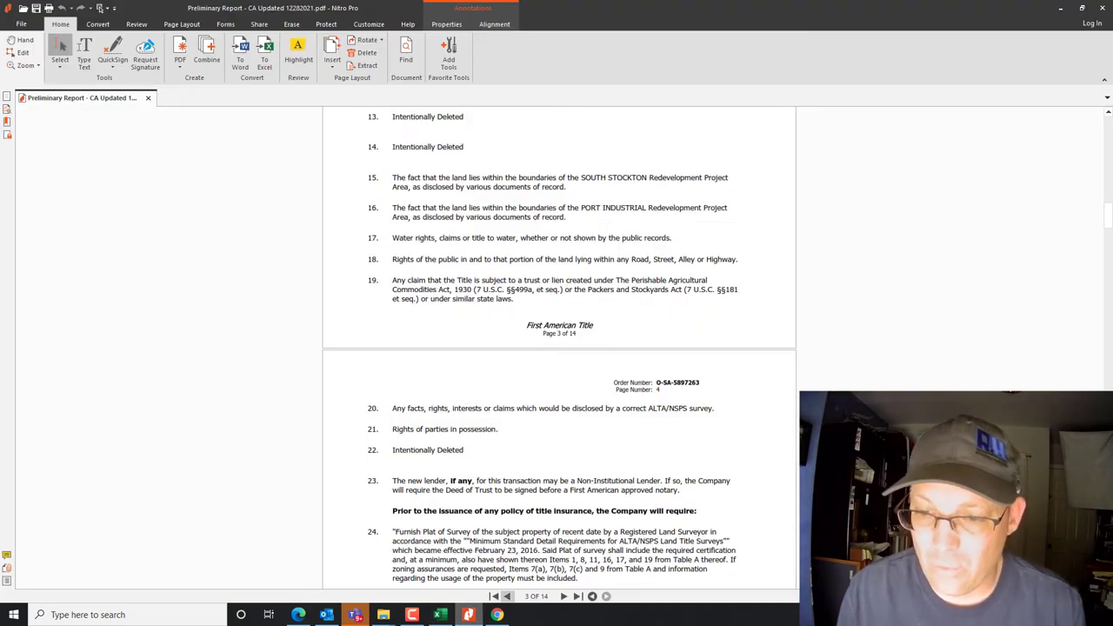
{"action": "left_click", "coordinate": [440, 614]}
{"action": "left_click", "coordinate": [133, 455]}
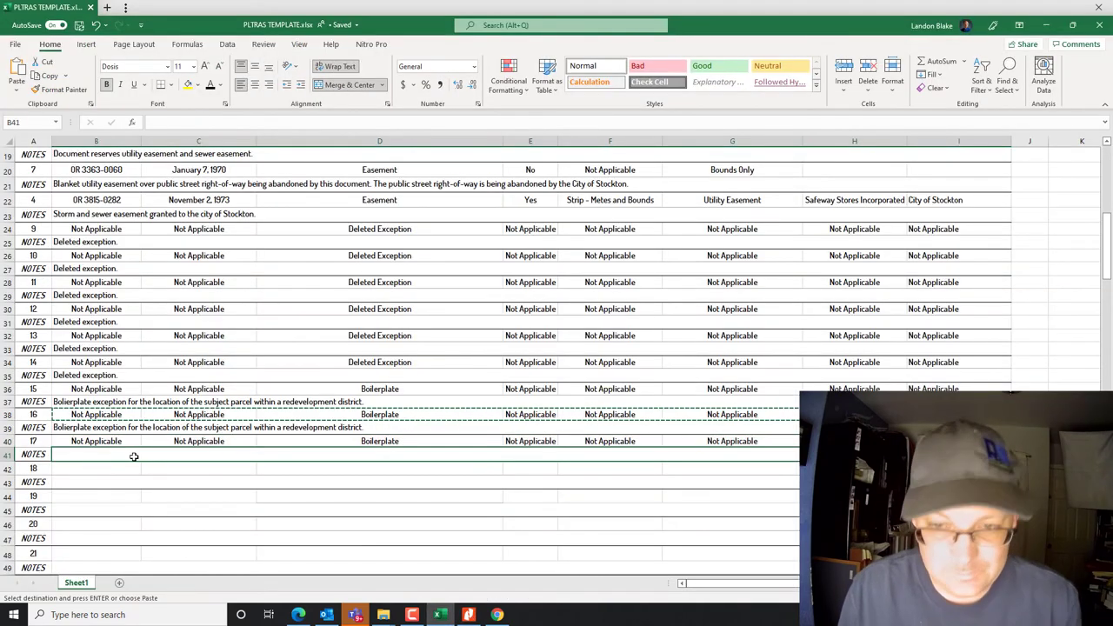
{"action": "double_click", "coordinate": [133, 456]}
{"action": "key", "text": "ctrl+v"}
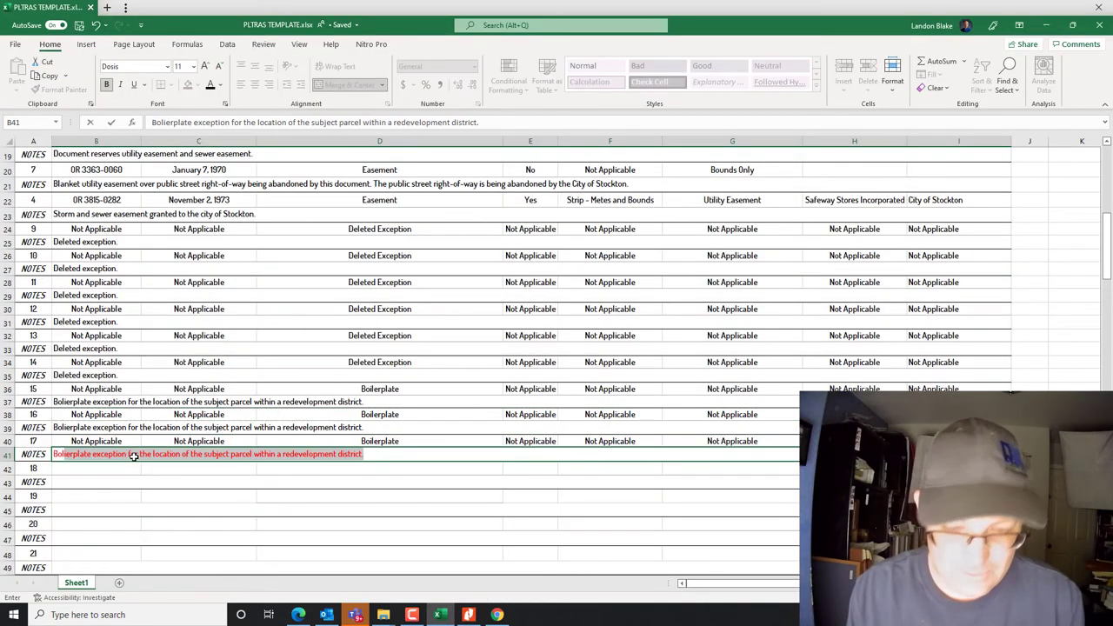
{"action": "type", "text": "Bol"}
{"action": "type", "text": "i"}
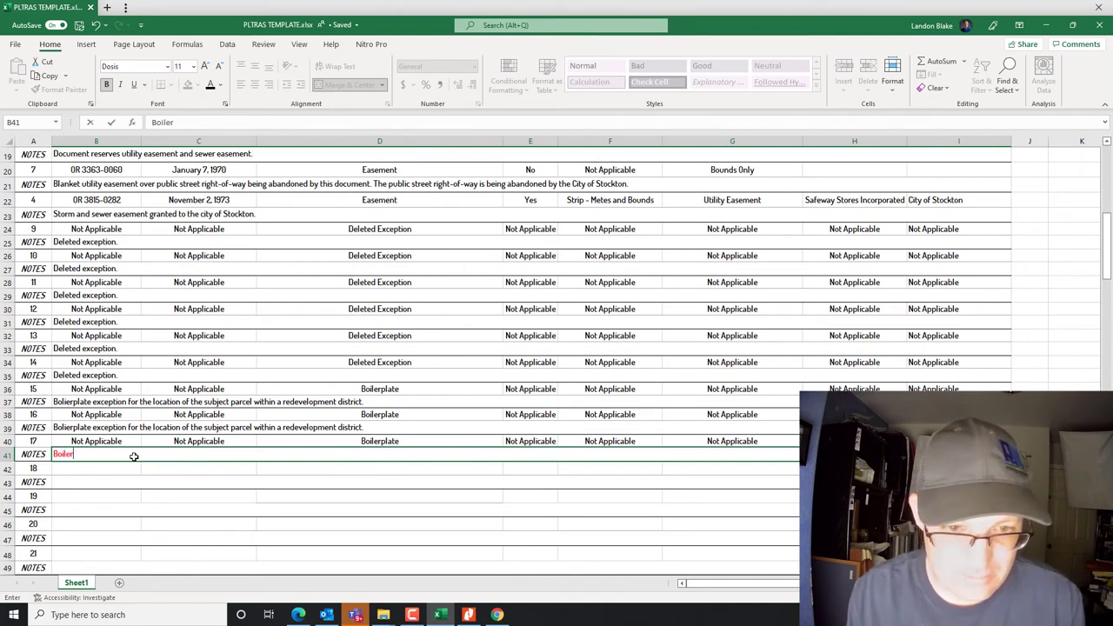
{"action": "type", "text": "exception for water rig"}
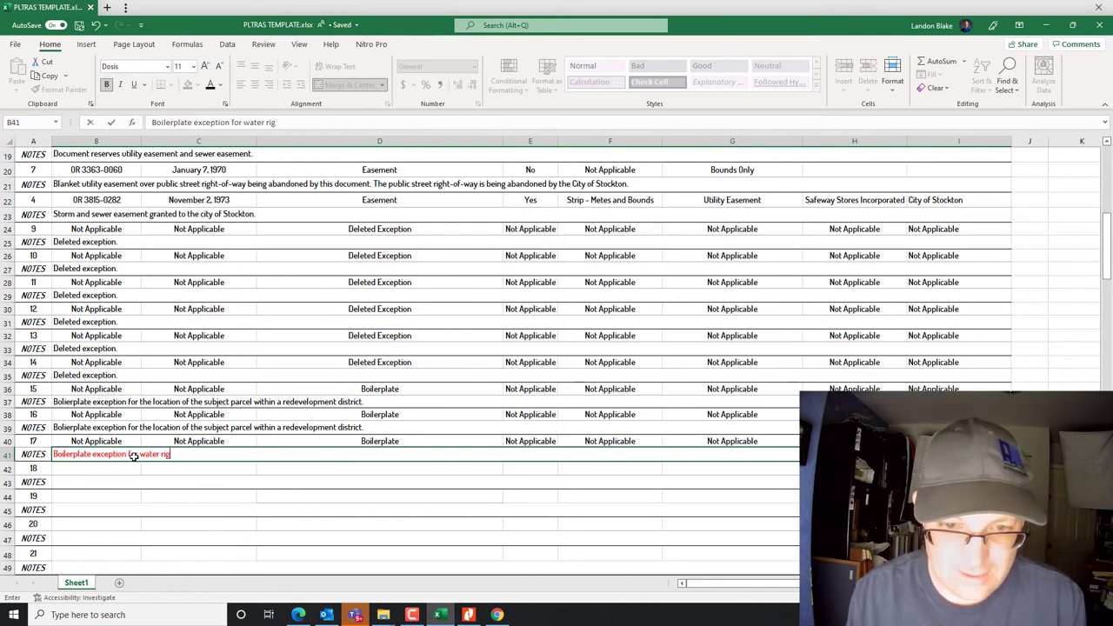
{"action": "key", "text": "Return"}
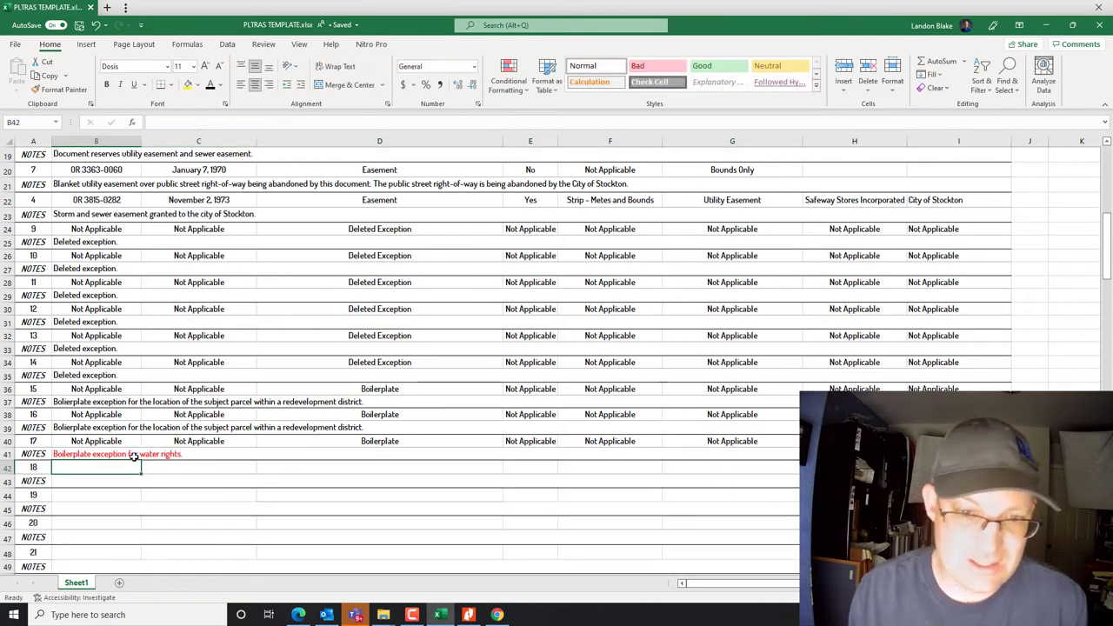
Correct the 'Bolierplate' misspelling in exception 15's note to 'Boilerplate'
{"action": "left_click", "coordinate": [63, 402]}
{"action": "double_click", "coordinate": [68, 403]}
{"action": "key", "text": "BackSpace"}
{"action": "key", "text": "BackSpace"}
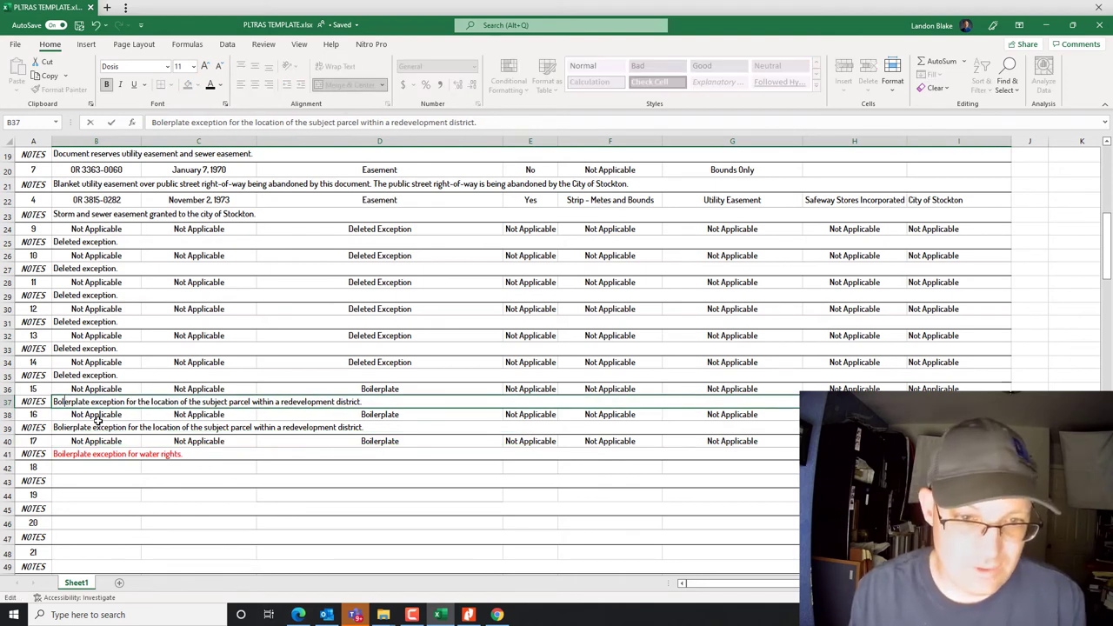
{"action": "type", "text": "il"}
{"action": "key", "text": "Return"}
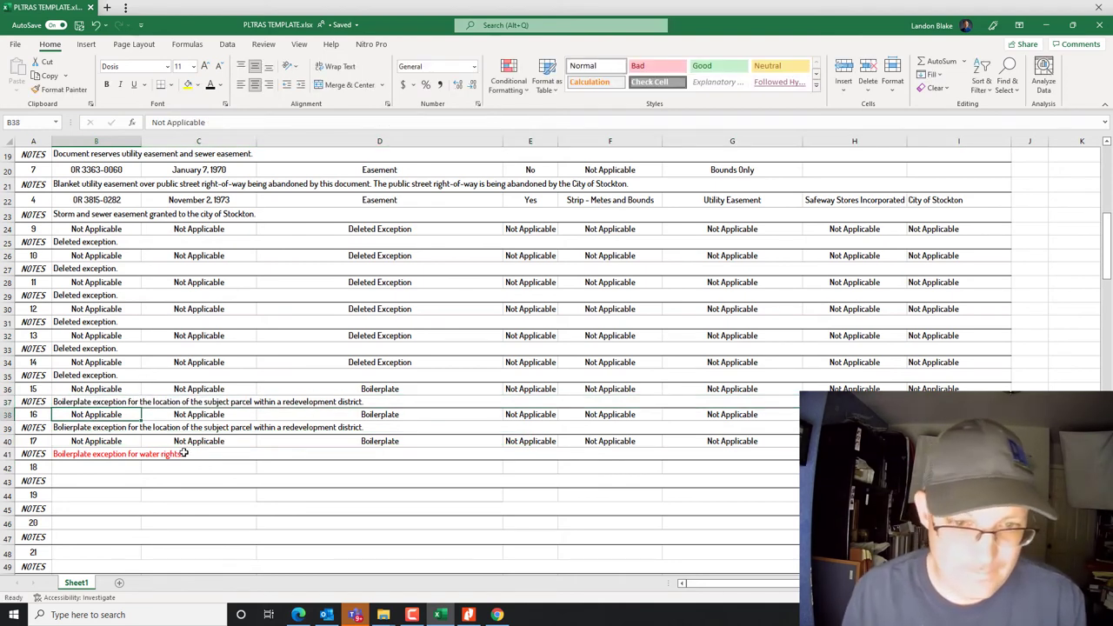
Turn exception 17's water-rights note from red to black, checking the title report
{"action": "left_click", "coordinate": [182, 465]}
{"action": "left_click", "coordinate": [181, 453]}
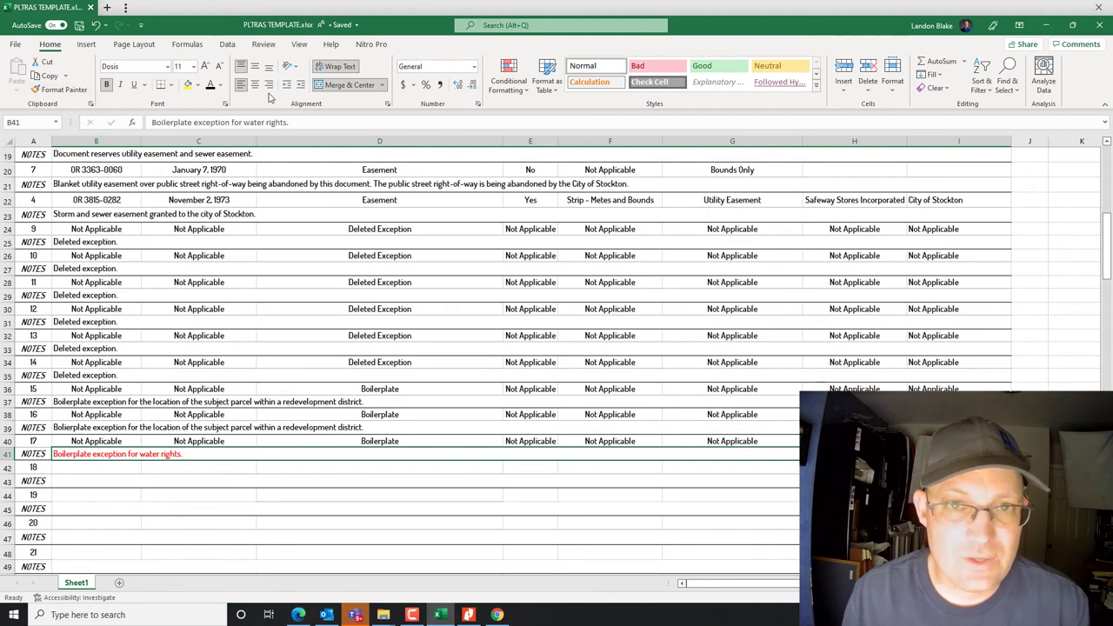
{"action": "left_click", "coordinate": [214, 87]}
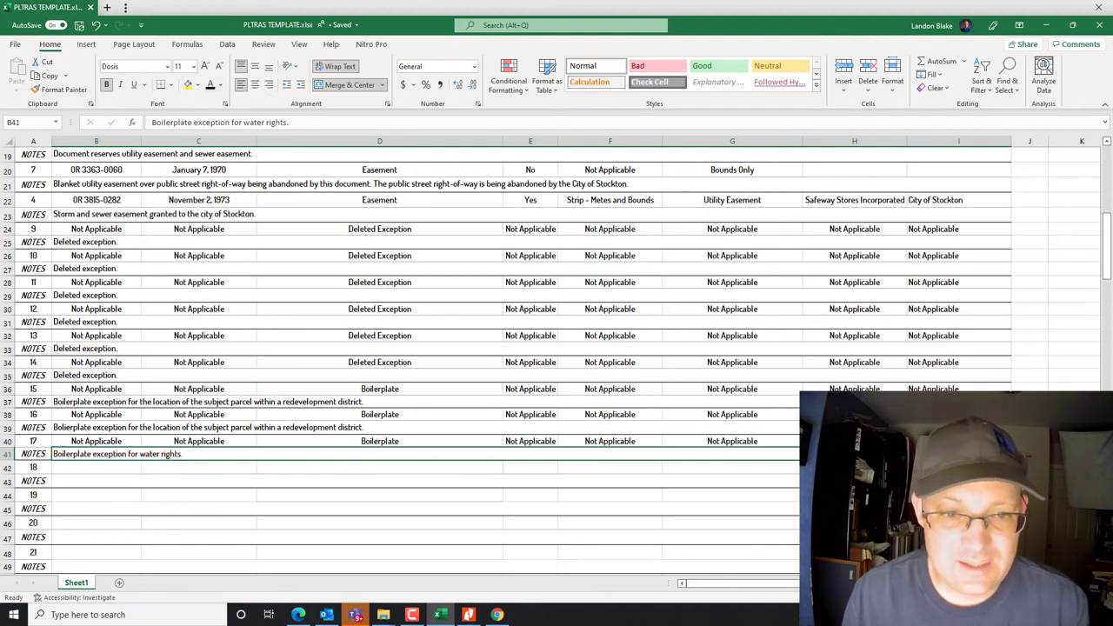
{"action": "left_click", "coordinate": [469, 615]}
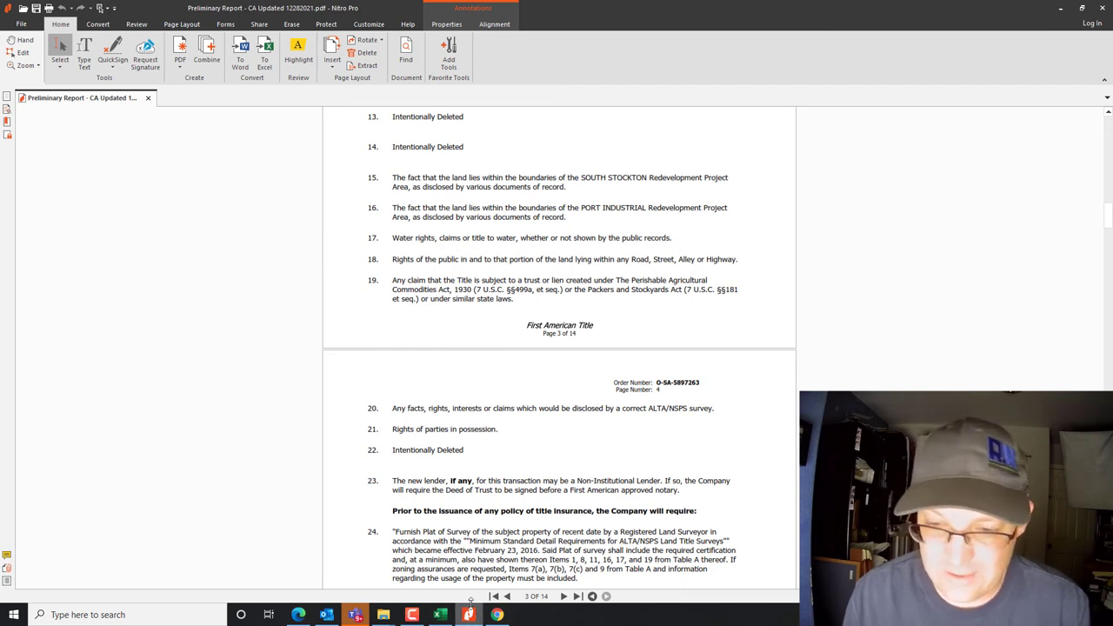
{"action": "left_click", "coordinate": [448, 617]}
Copy exception 17's Boilerplate values from row 40 into exception 18's row 42
{"action": "left_click", "coordinate": [87, 469]}
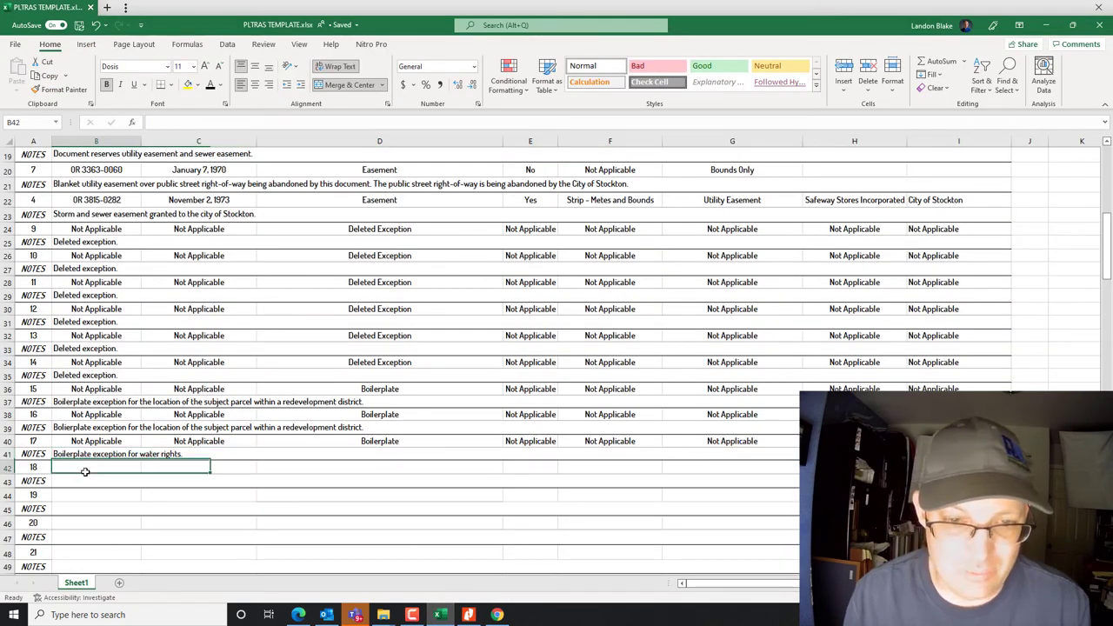
{"action": "left_click", "coordinate": [160, 480]}
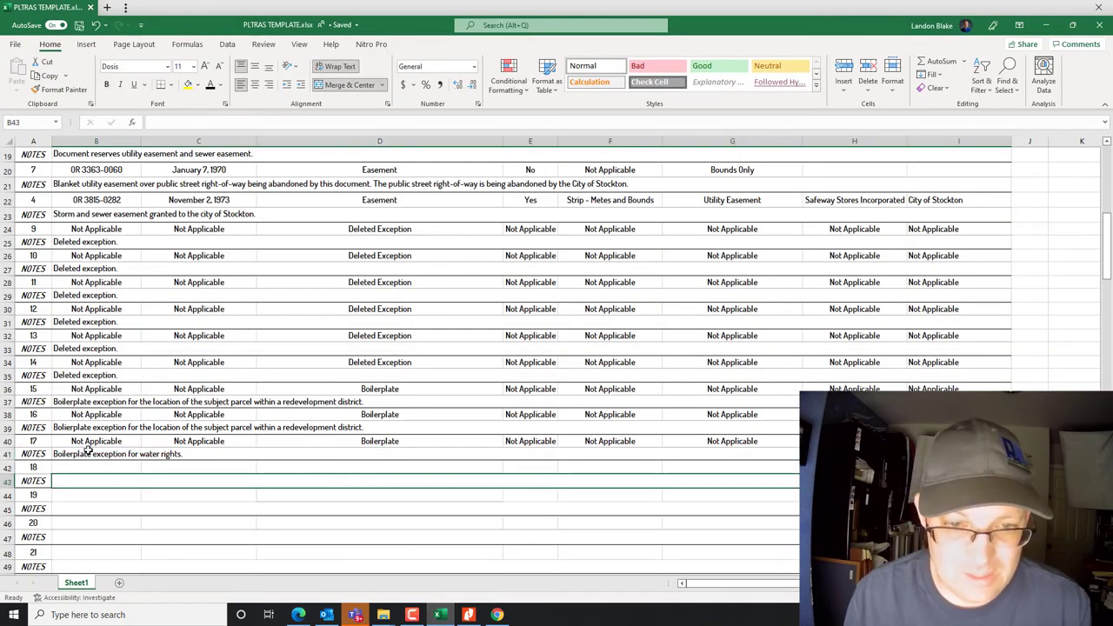
{"action": "left_click_drag", "start_coordinate": [87, 444], "coordinate": [592, 453]}
{"action": "left_click_drag", "start_coordinate": [796, 447], "coordinate": [795, 442]}
{"action": "key", "text": "ctrl+c"}
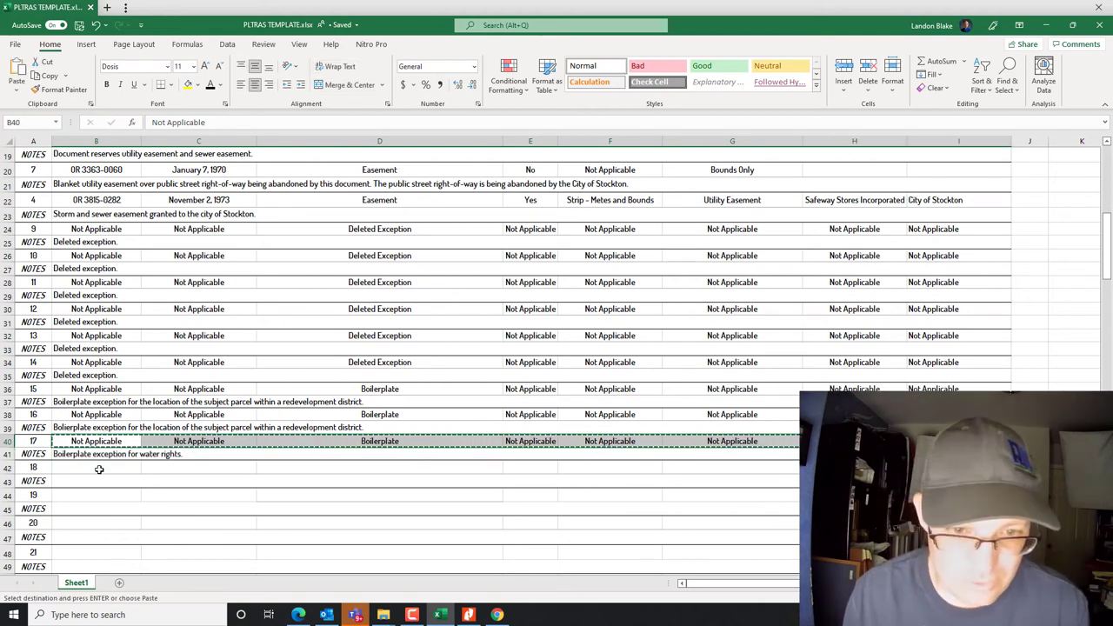
{"action": "right_click", "coordinate": [105, 471]}
{"action": "left_click", "coordinate": [165, 224]}
Add exception 18's note on rights to public streets, roads and allies
{"action": "left_click", "coordinate": [87, 483]}
{"action": "type", "text": "Boilerplate exception for "}
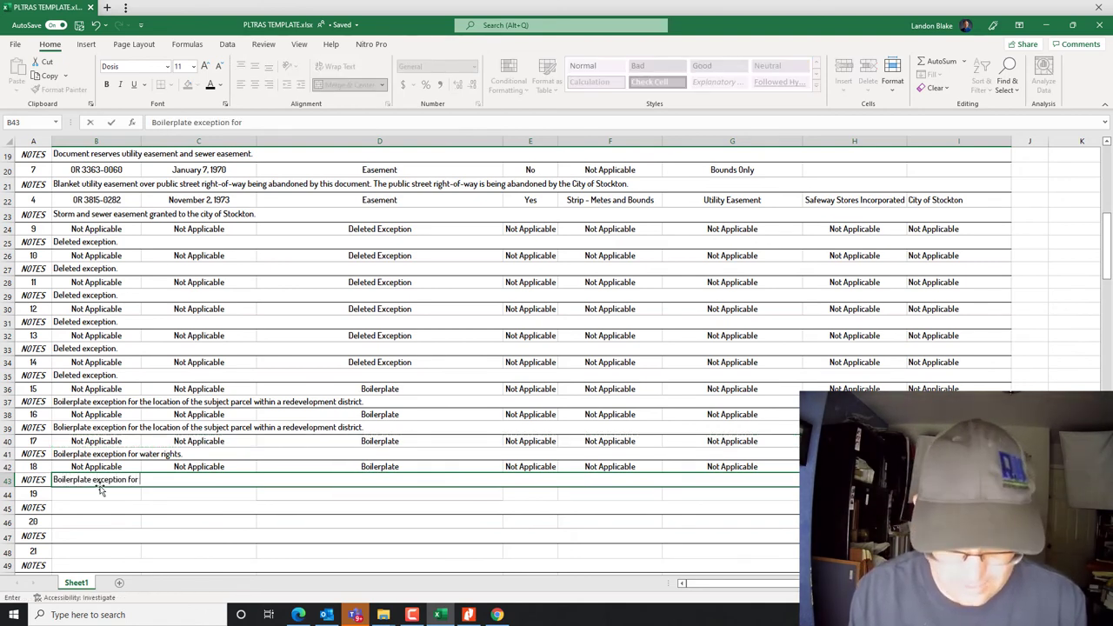
{"action": "type", "text": "rights"}
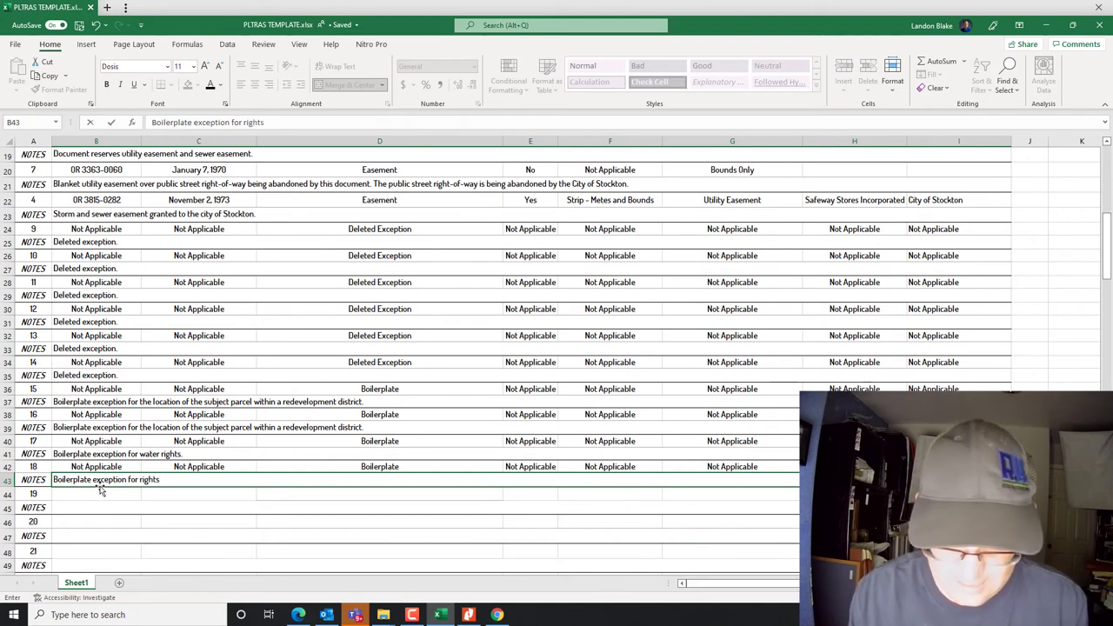
{"action": "type", "text": " to public streets, road"}
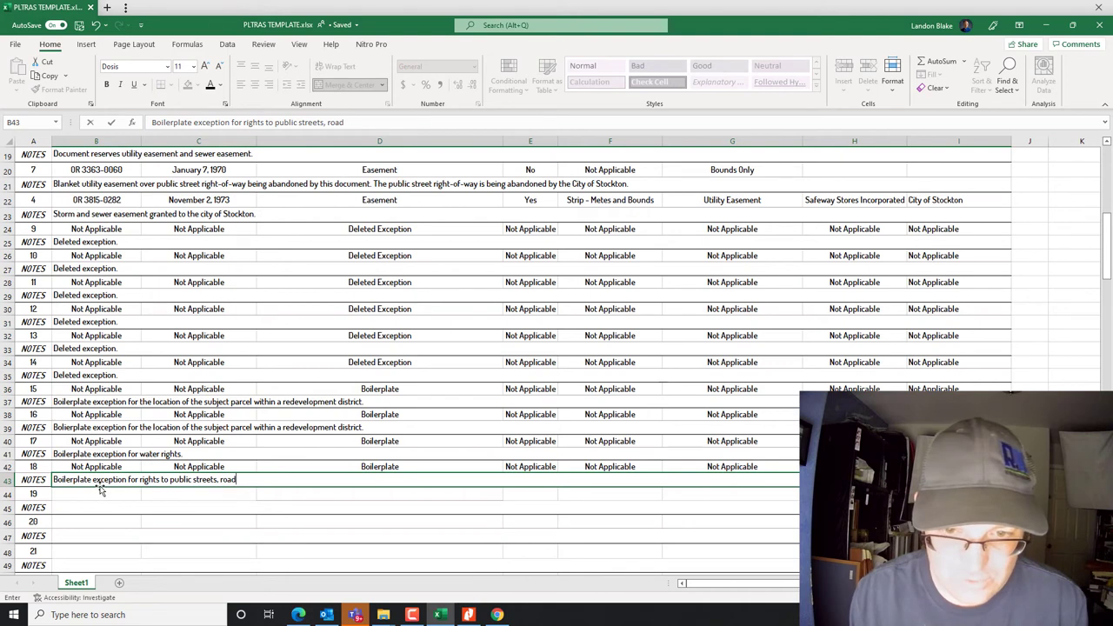
{"action": "type", "text": " alle"}
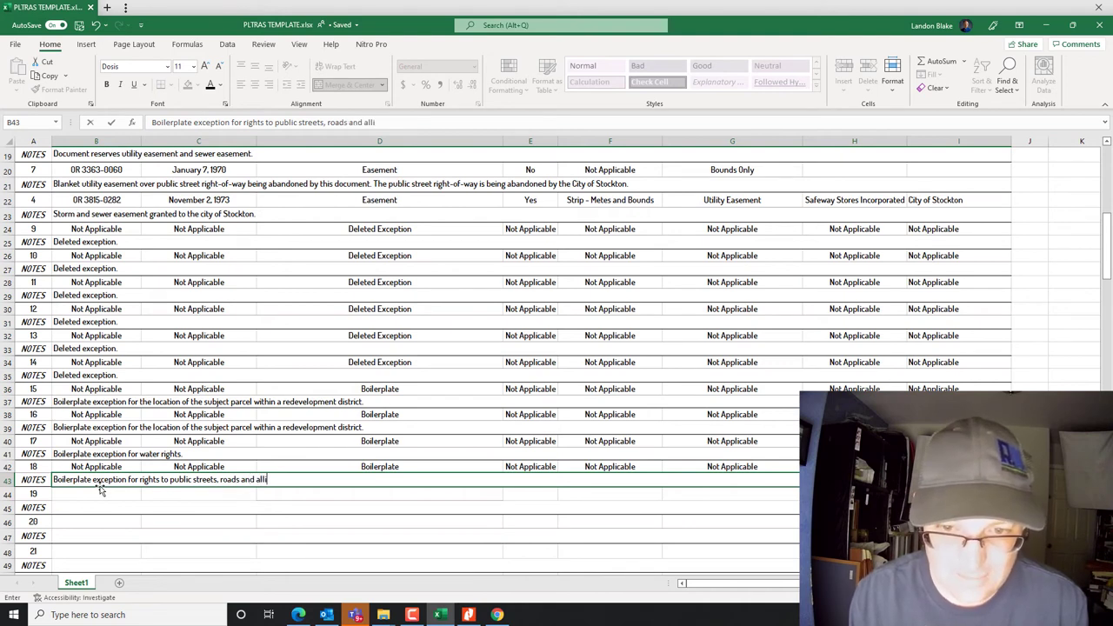
{"action": "type", "text": "es."}
{"action": "key", "text": "Return"}
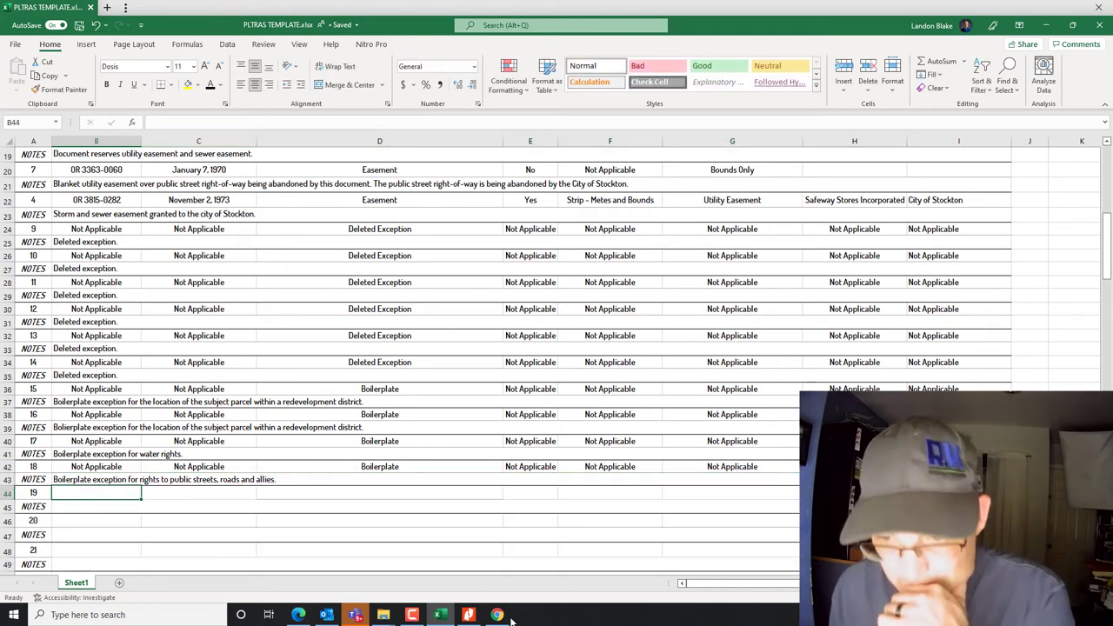
{"action": "left_click", "coordinate": [468, 614]}
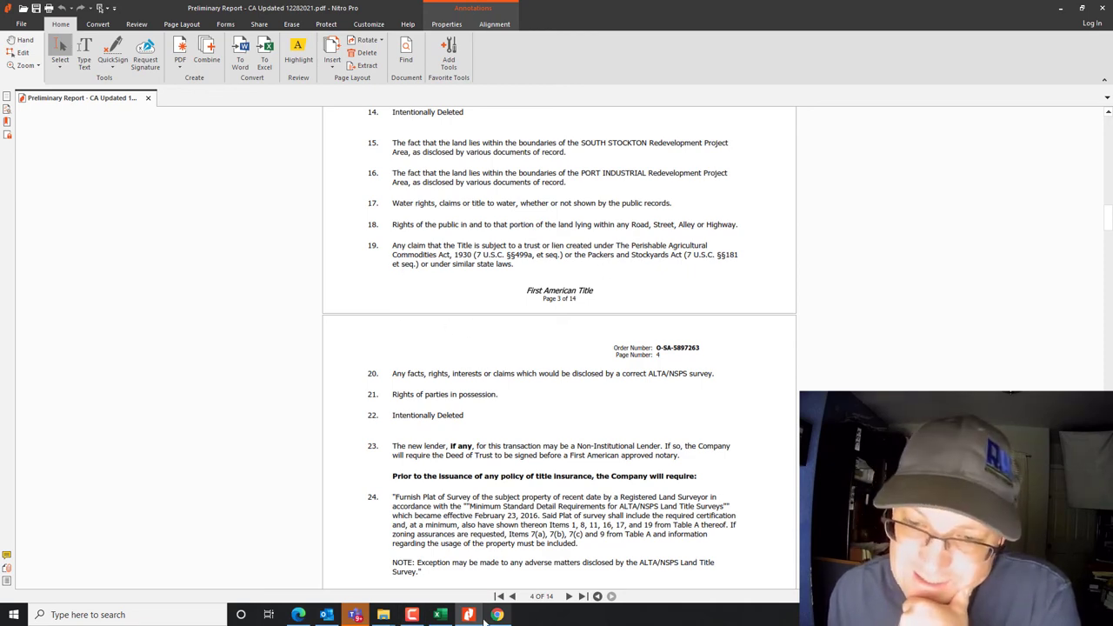
Return from the title report to the Excel template
{"action": "left_click", "coordinate": [440, 616]}
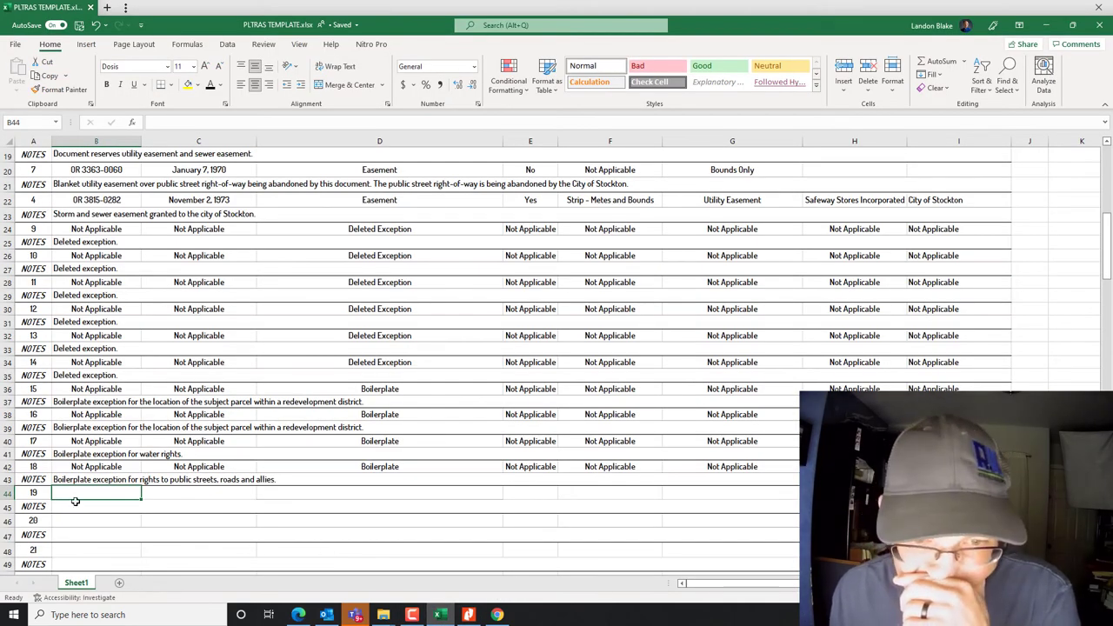
Copy exception 18's values into row 44 and change exception 19's type to Lien
{"action": "left_click_drag", "start_coordinate": [96, 466], "coordinate": [851, 467]}
{"action": "key", "text": "ctrl+c"}
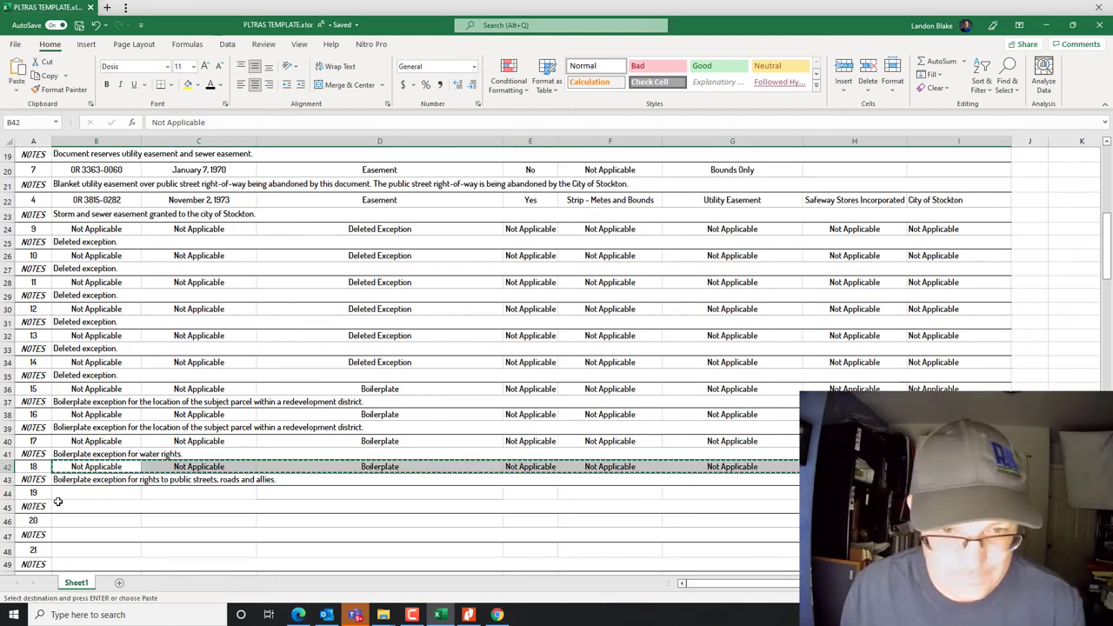
{"action": "left_click", "coordinate": [76, 495]}
{"action": "key", "text": "ctrl+v"}
{"action": "left_click", "coordinate": [396, 493]}
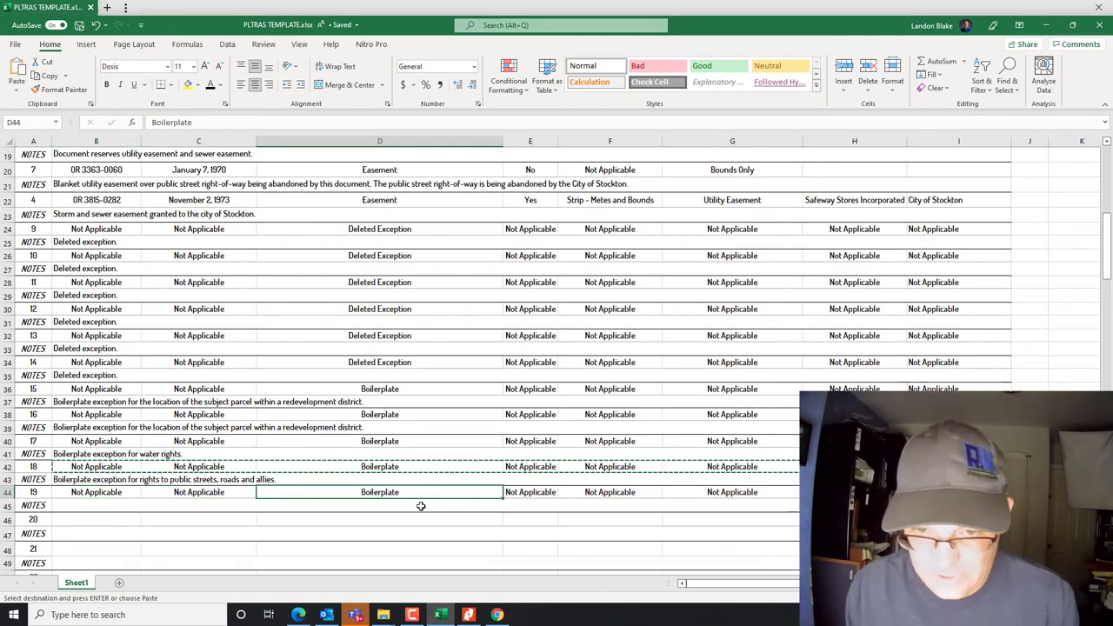
{"action": "type", "text": "Lien"}
{"action": "key", "text": "Return"}
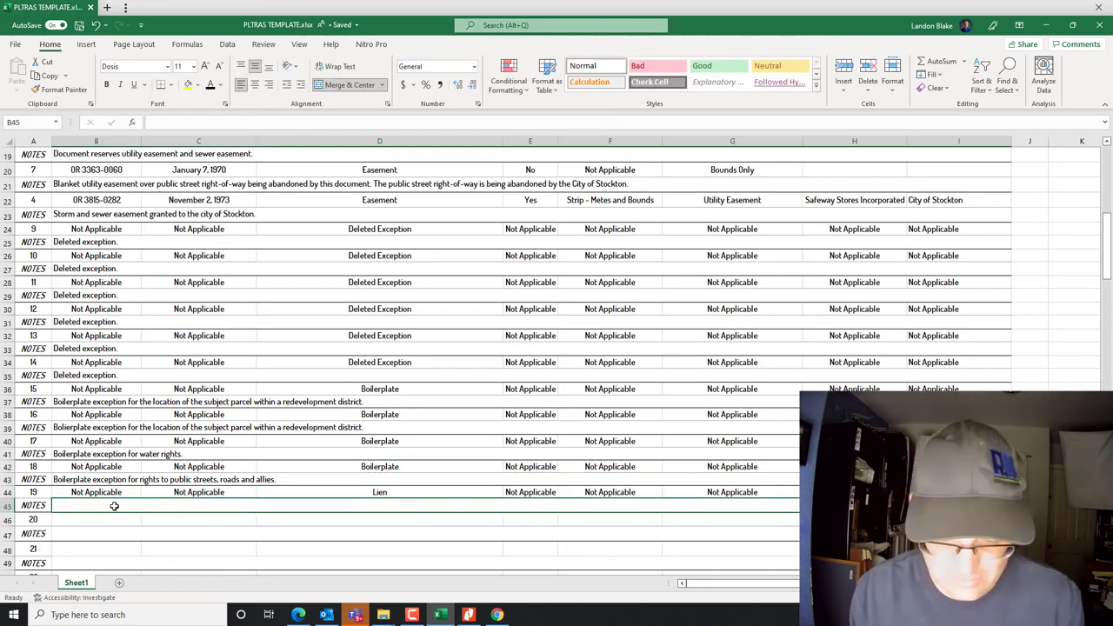
Add the note 'Exception for any liens related to agricultural products.' to exception 19
{"action": "type", "text": "Exception for any"}
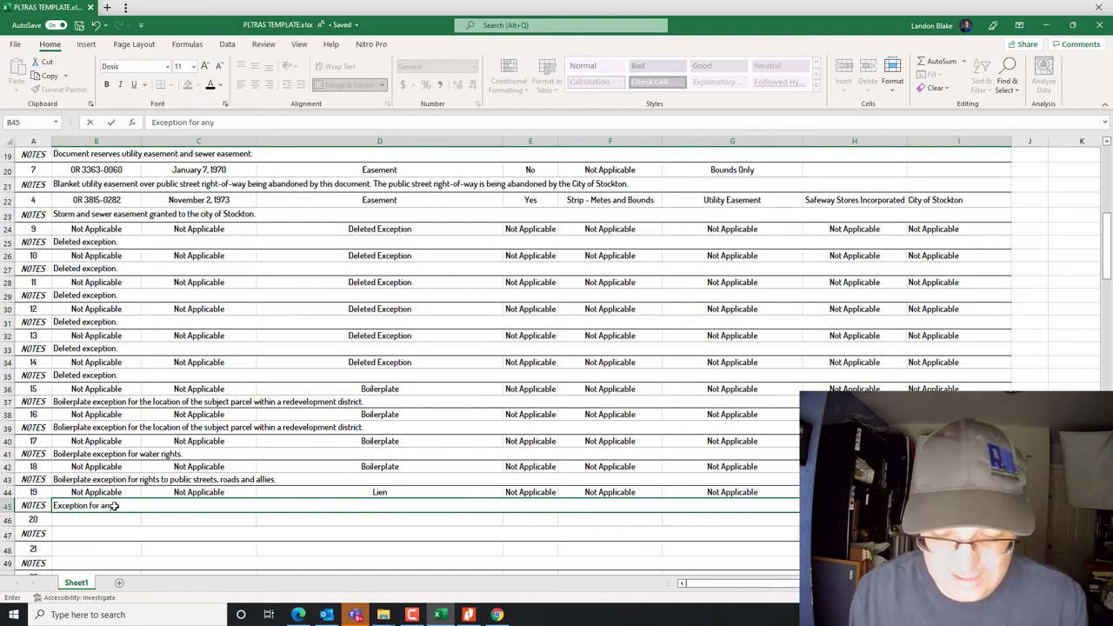
{"action": "type", "text": " liens related to agricultural prod"}
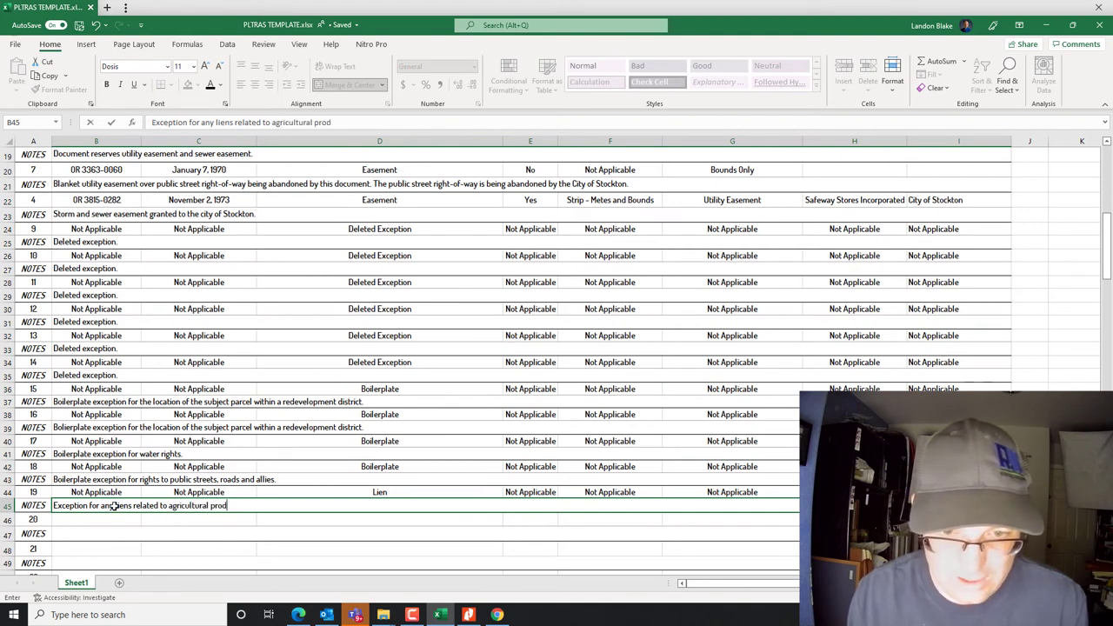
{"action": "key", "text": "Return"}
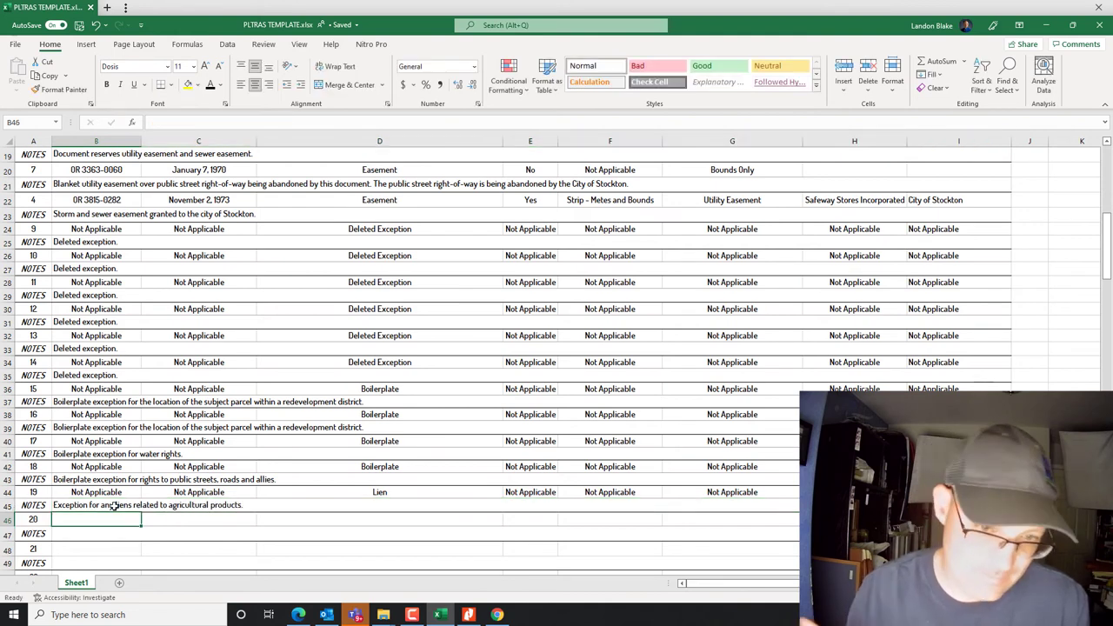
{"action": "left_click", "coordinate": [468, 614]}
Copy exception 19's values into row 46 and set exception 20's type to Survey Exception
{"action": "scroll", "coordinate": [404, 287], "scroll_direction": "down", "scroll_amount": 2}
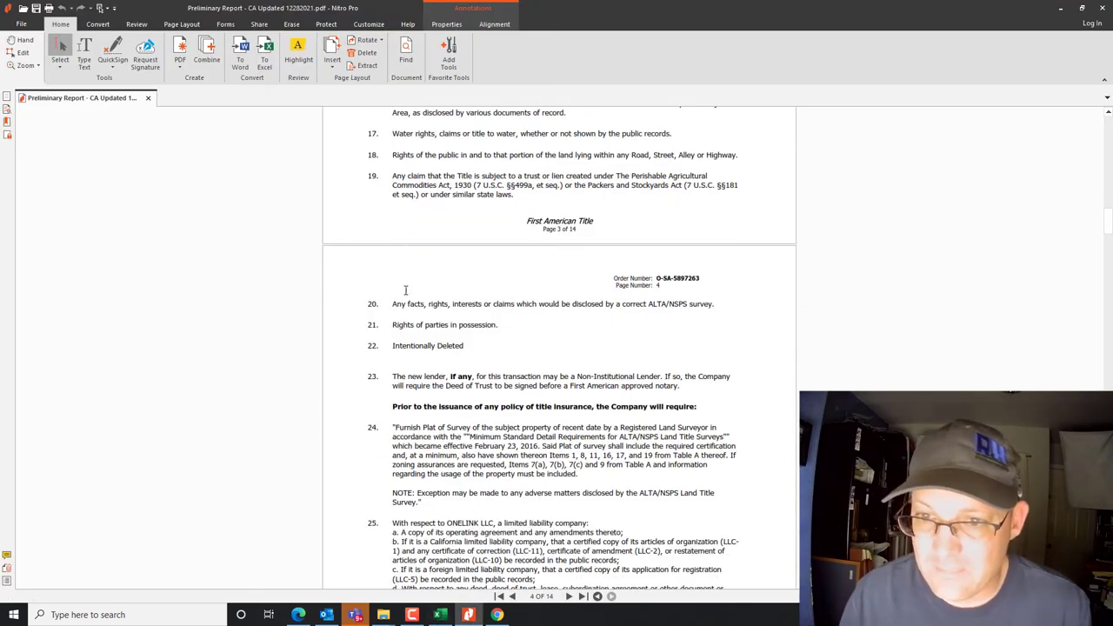
{"action": "scroll", "coordinate": [403, 289], "scroll_direction": "down", "scroll_amount": 1}
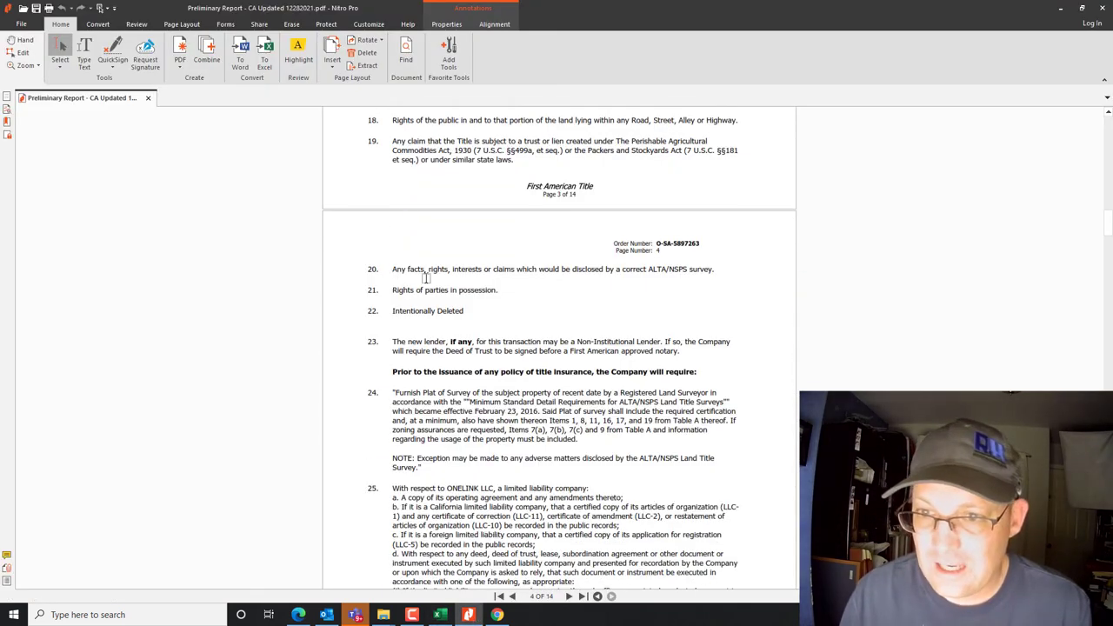
{"action": "left_click", "coordinate": [440, 615]}
{"action": "left_click_drag", "start_coordinate": [102, 497], "coordinate": [956, 492]}
{"action": "key", "text": "ctrl+c"}
{"action": "left_click", "coordinate": [87, 519]}
{"action": "key", "text": "ctrl+v"}
{"action": "left_click", "coordinate": [417, 519]}
{"action": "type", "text": "Du"}
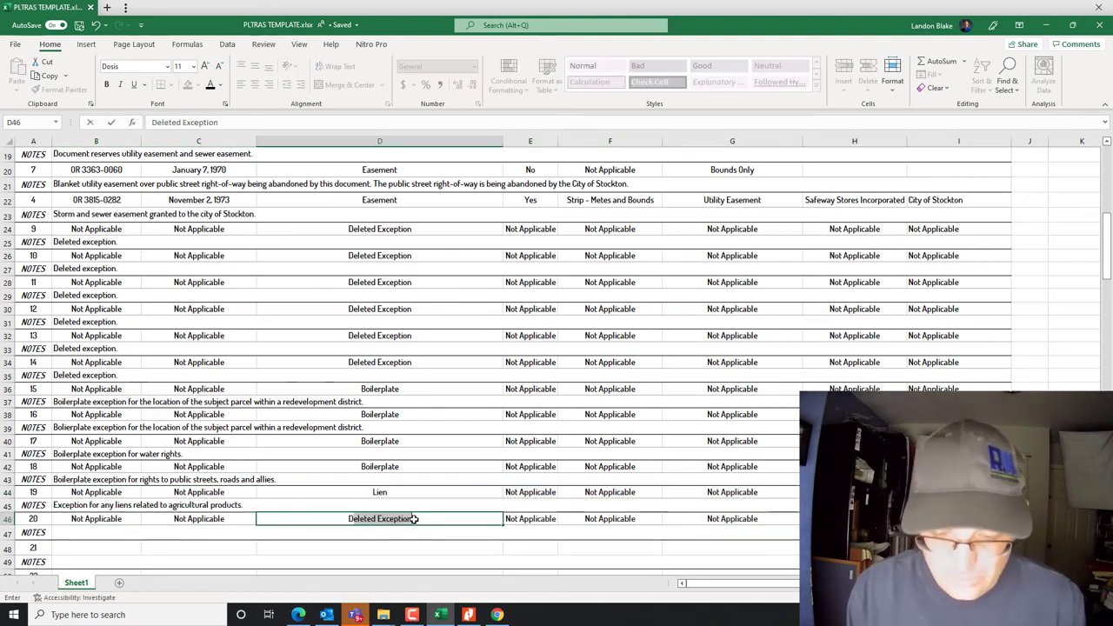
{"action": "type", "text": "rvey Exception"}
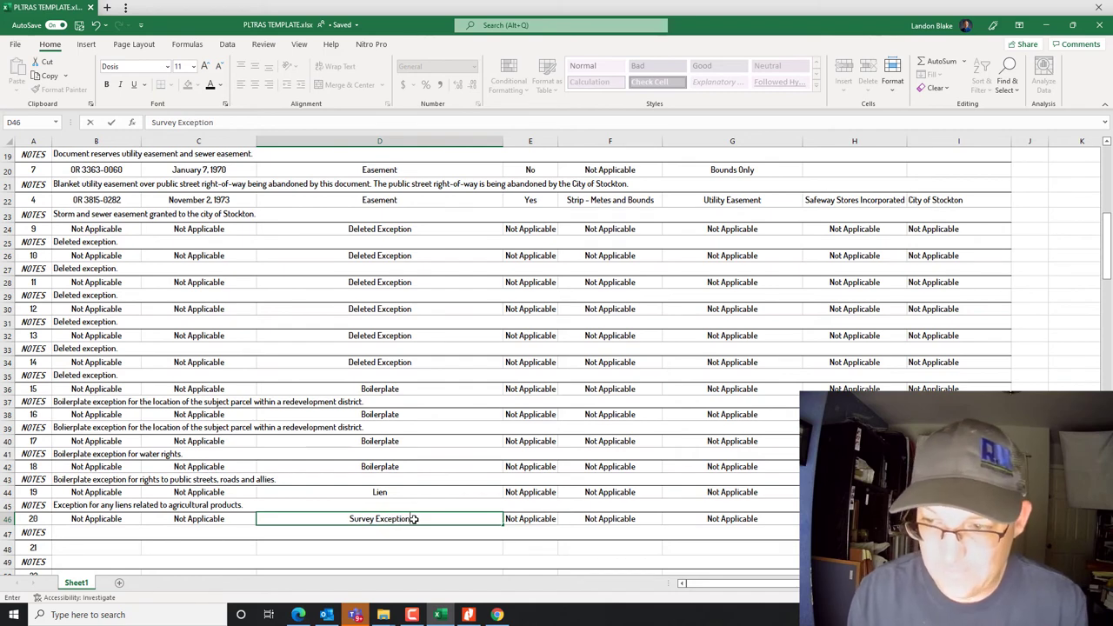
{"action": "key", "text": "Return"}
Add the note 'This is the standard survey exception.' to exception 20
{"action": "scroll", "coordinate": [115, 442], "scroll_direction": "down", "scroll_amount": 4}
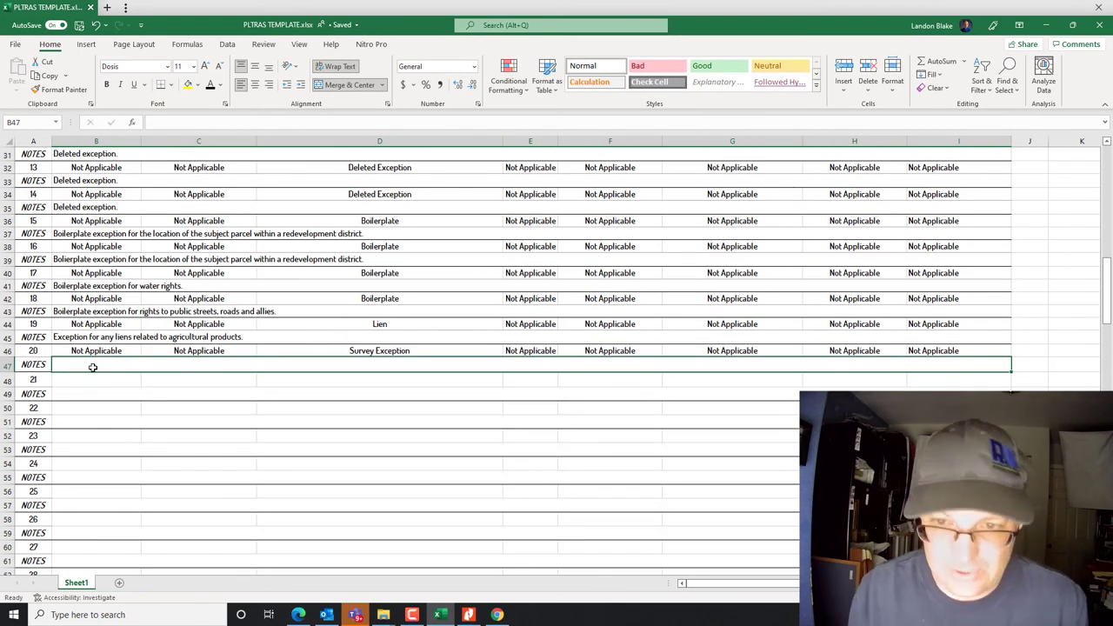
{"action": "type", "text": "This is the standard survey exception."}
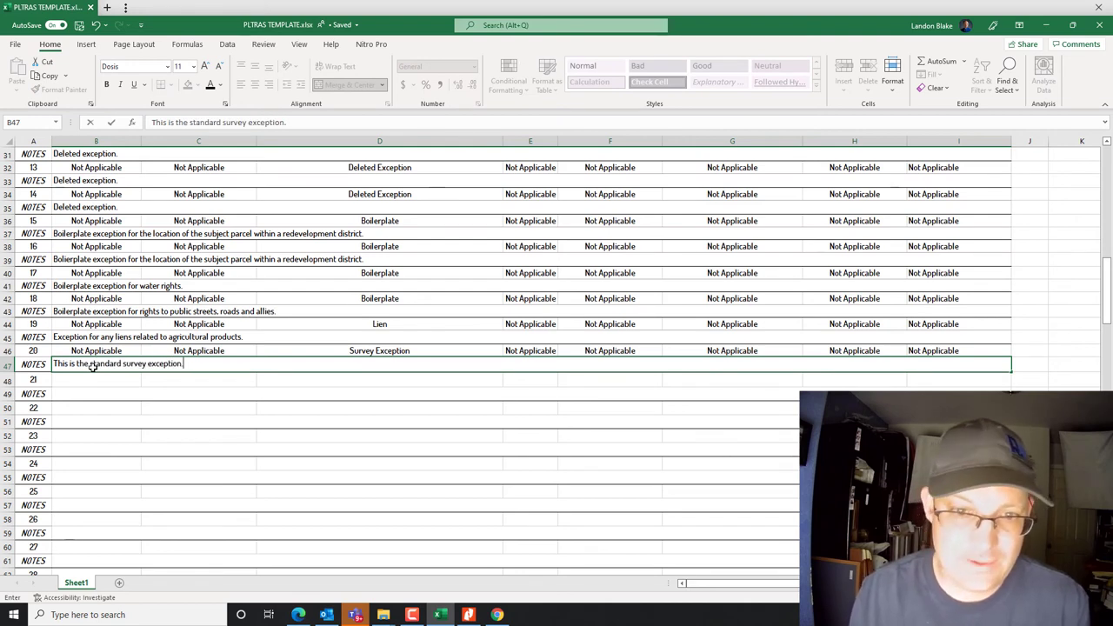
{"action": "key", "text": "Return"}
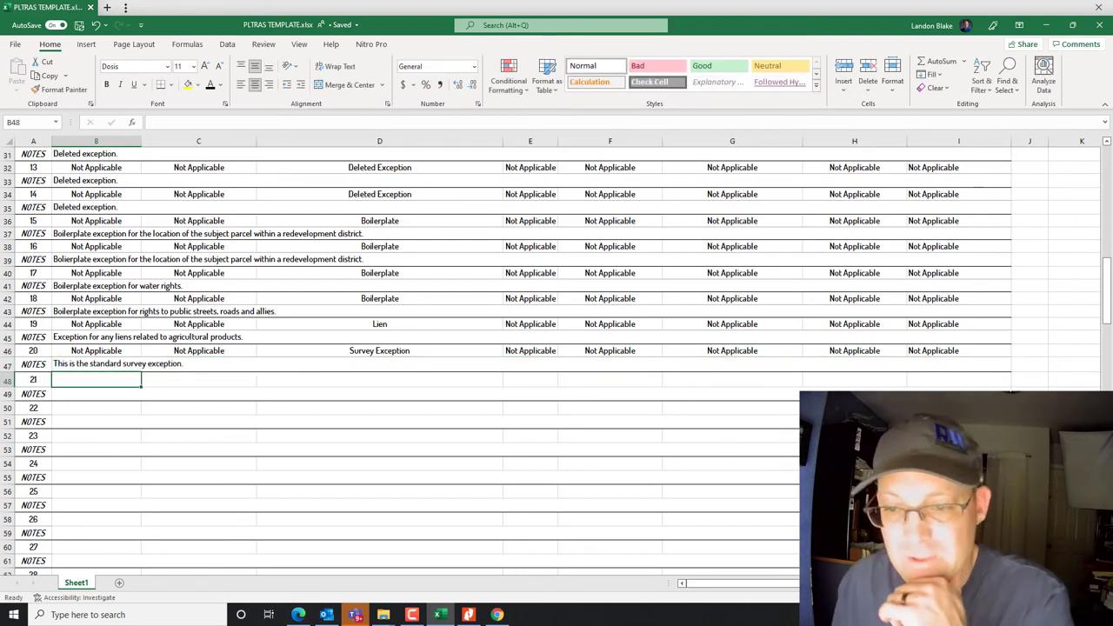
{"action": "left_click", "coordinate": [473, 615]}
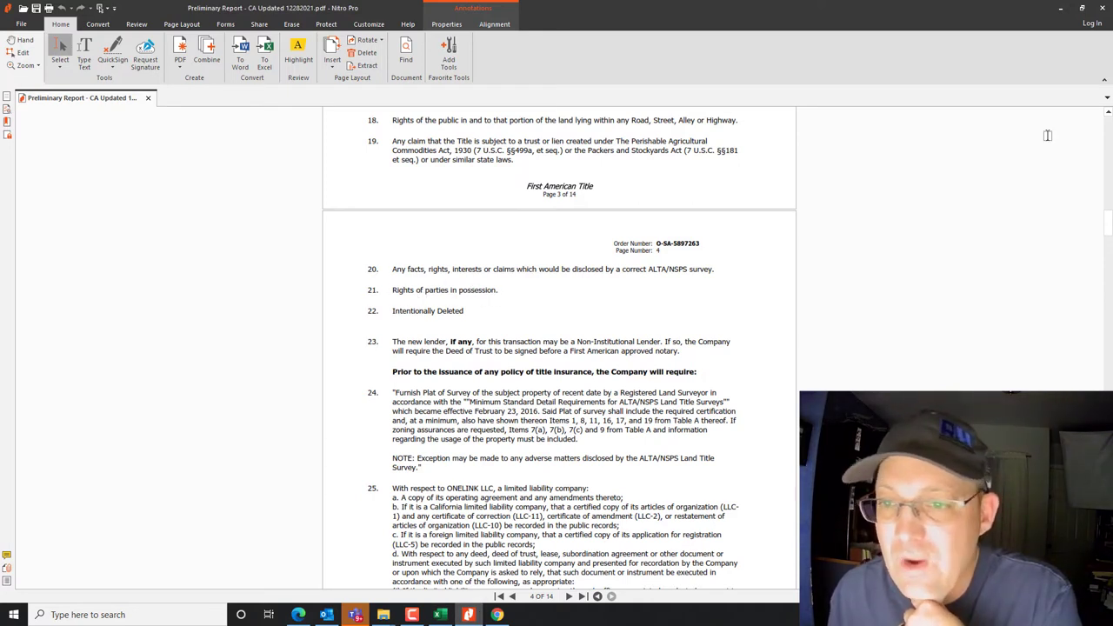
{"action": "left_click", "coordinate": [1059, 7]}
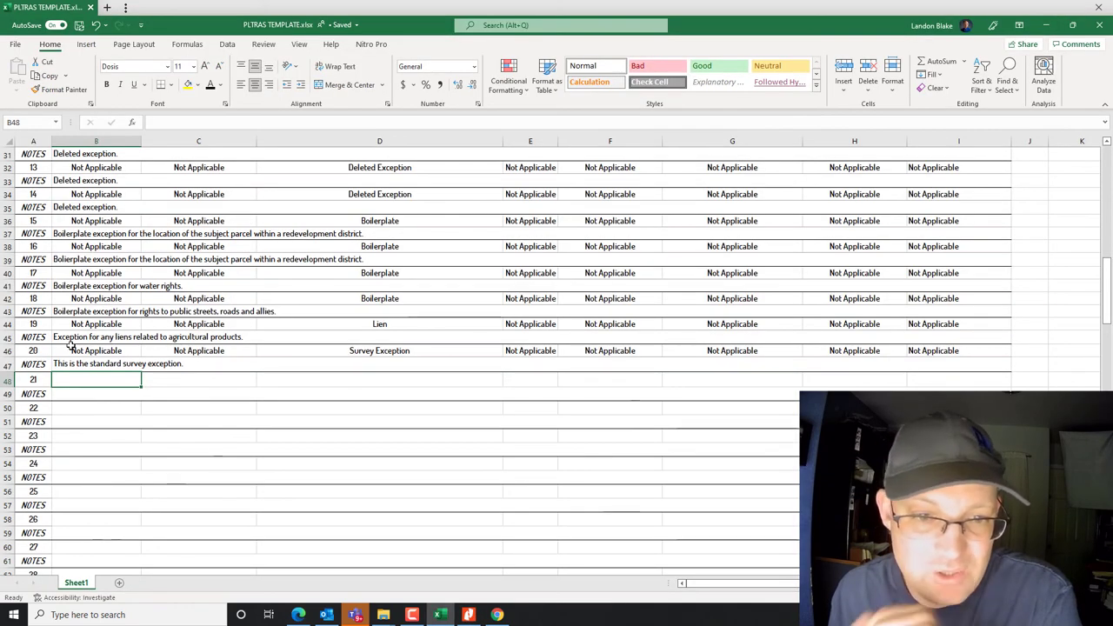
Copy exception 20's two rows to exception 21 and set its category to Boilerplate
{"action": "left_click_drag", "start_coordinate": [75, 352], "coordinate": [898, 360]}
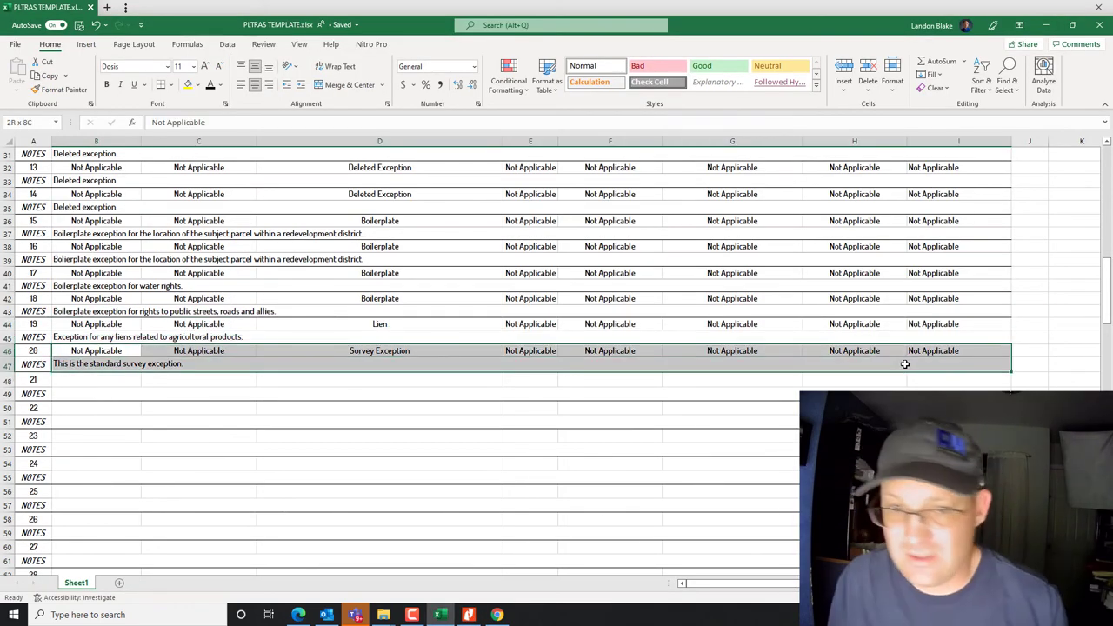
{"action": "key", "text": "ctrl+c"}
{"action": "left_click", "coordinate": [77, 379]}
{"action": "key", "text": "ctrl+v"}
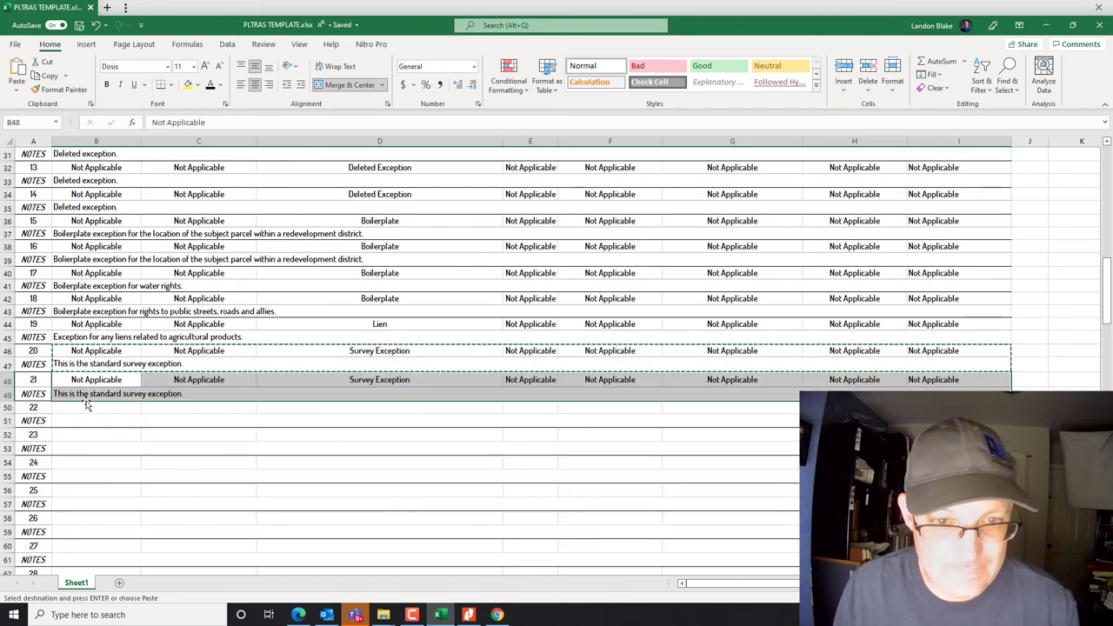
{"action": "left_click", "coordinate": [359, 381]}
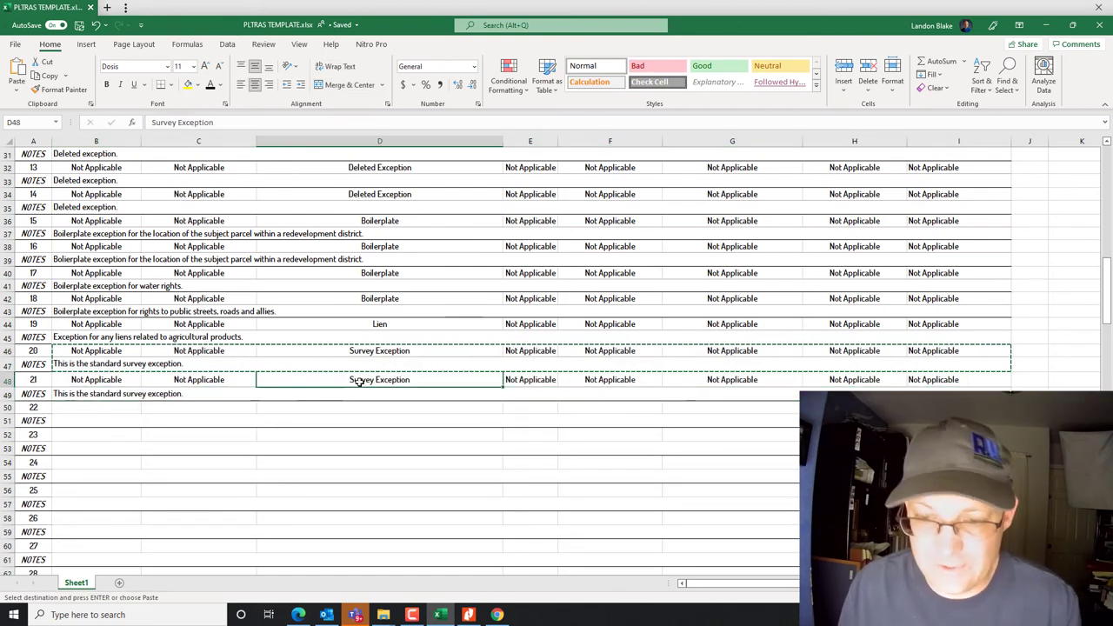
{"action": "type", "text": "Bio"}
{"action": "type", "text": "op"}
{"action": "type", "text": "i"}
{"action": "key", "text": "Return"}
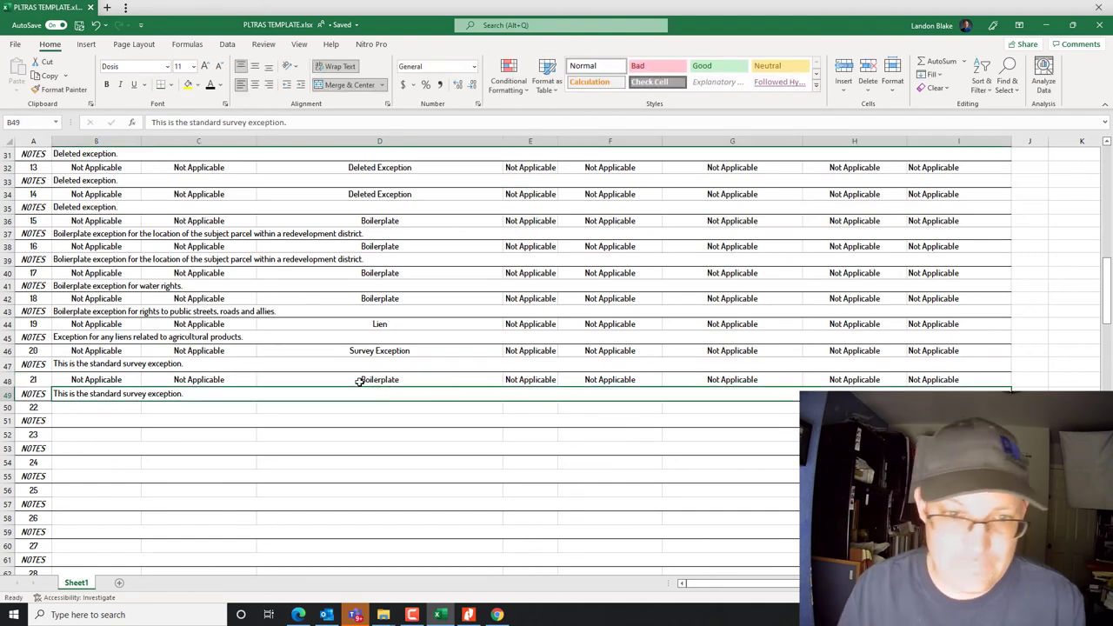
Write exception 21's note about rights of parties in possession
{"action": "type", "text": "This is a "}
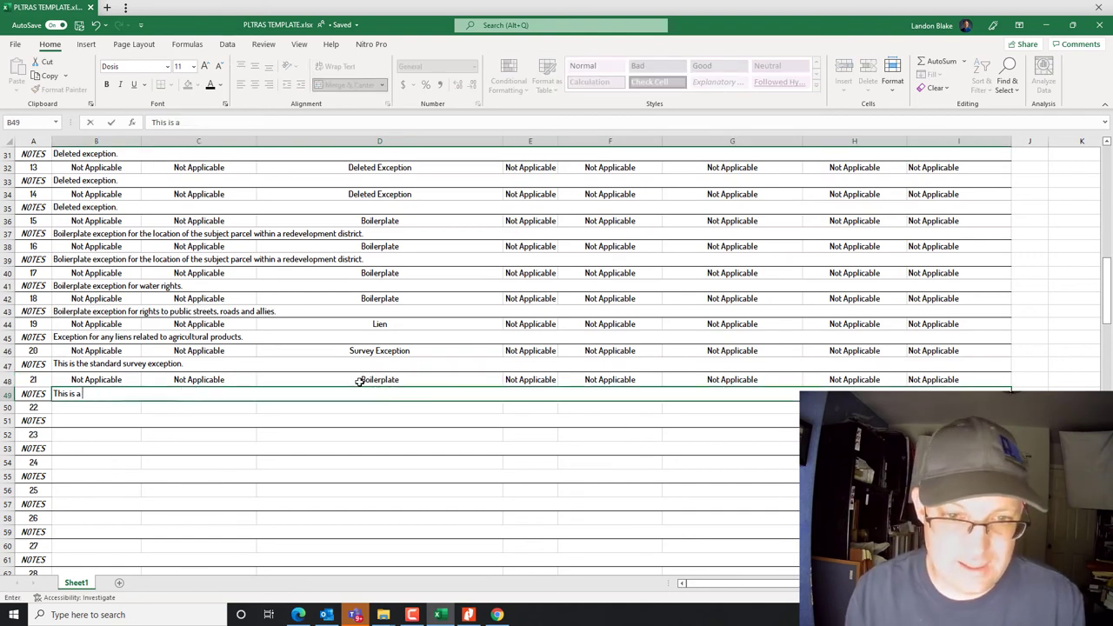
{"action": "type", "text": "boui"}
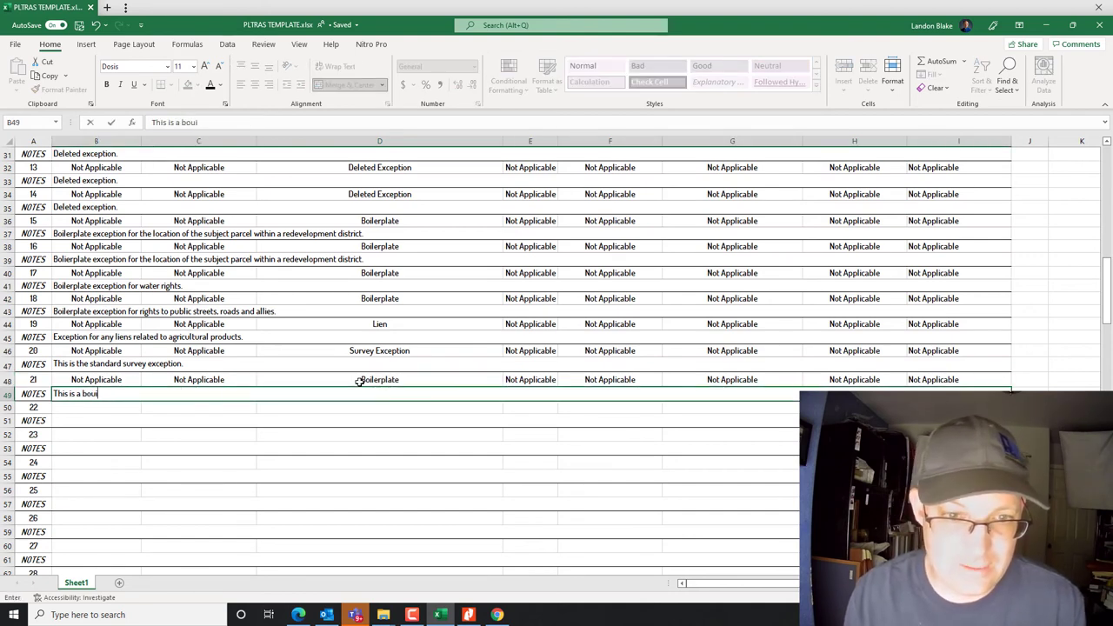
{"action": "type", "text": "u"}
{"action": "key", "text": "BackSpace"}
{"action": "key", "text": "BackSpace"}
{"action": "key", "text": "BackSpace"}
{"action": "key", "text": "BackSpace"}
{"action": "key", "text": "BackSpace"}
{"action": "key", "text": "BackSpace"}
{"action": "key", "text": "BackSpace"}
{"action": "key", "text": "BackSpace"}
{"action": "key", "text": "BackSpace"}
{"action": "key", "text": "BackSpace"}
{"action": "key", "text": "BackSpace"}
{"action": "key", "text": "BackSpace"}
{"action": "key", "text": "BackSpace"}
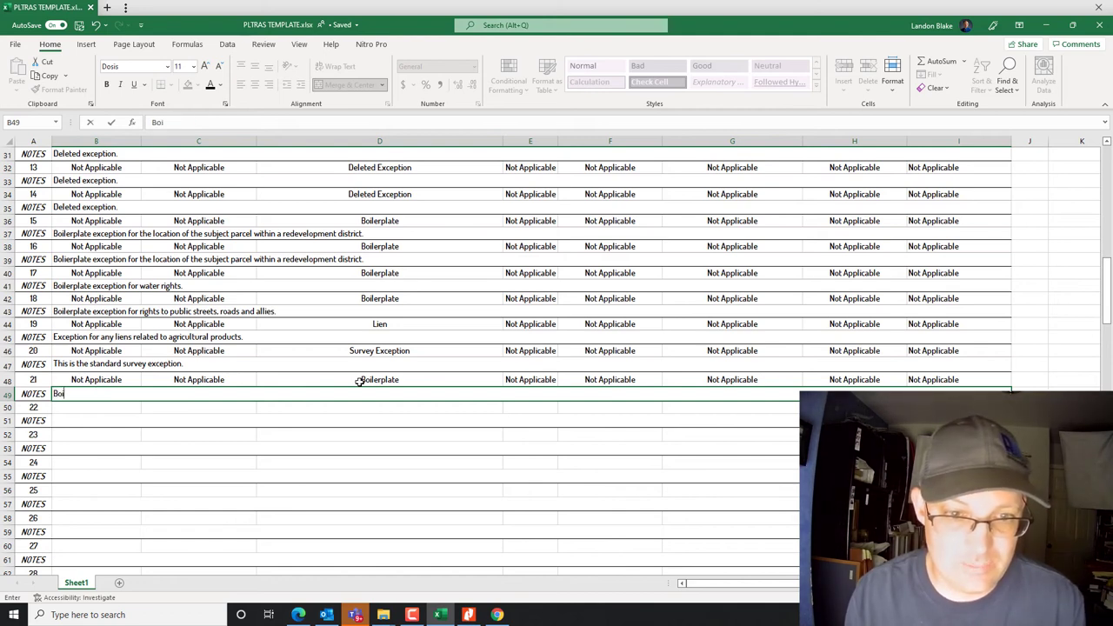
{"action": "type", "text": "Boilerplate exception for"}
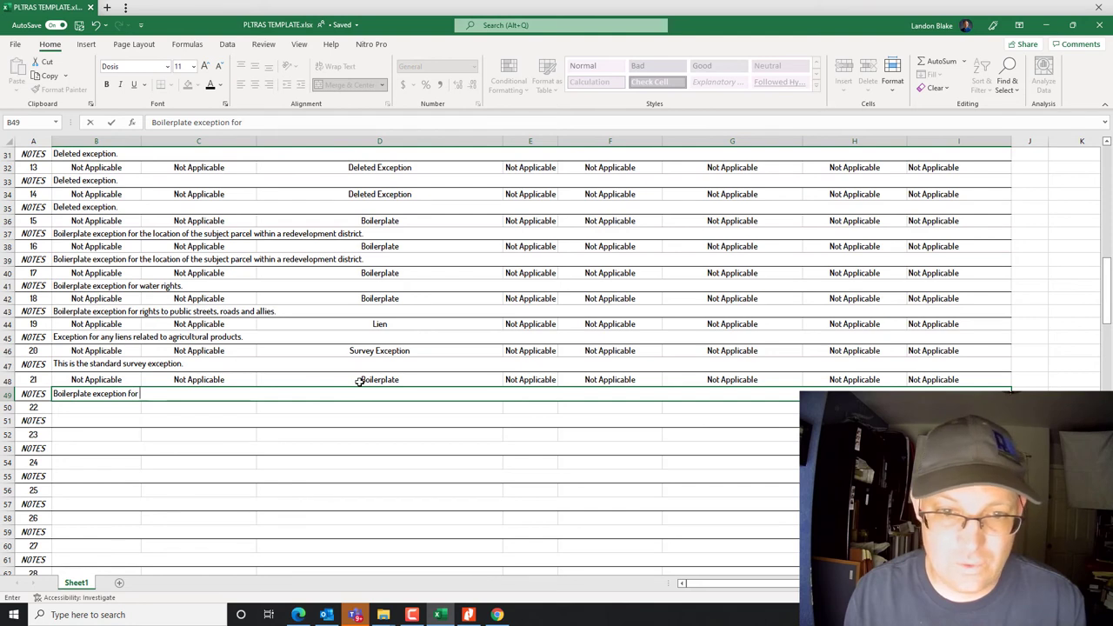
{"action": "type", "text": " rights of parties in posses"}
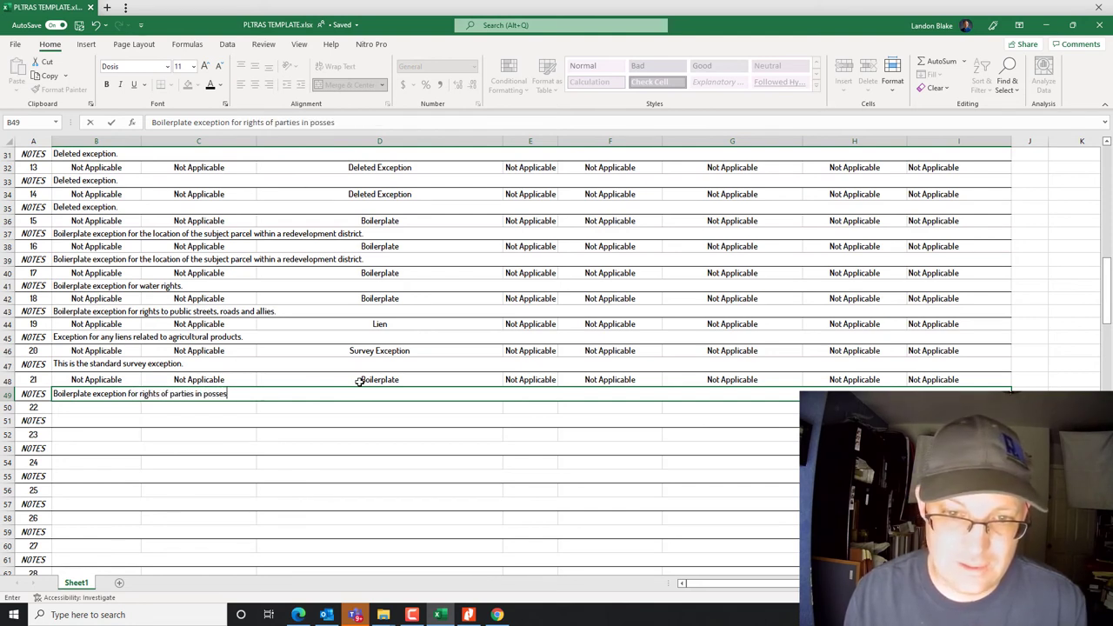
{"action": "key", "text": "Return"}
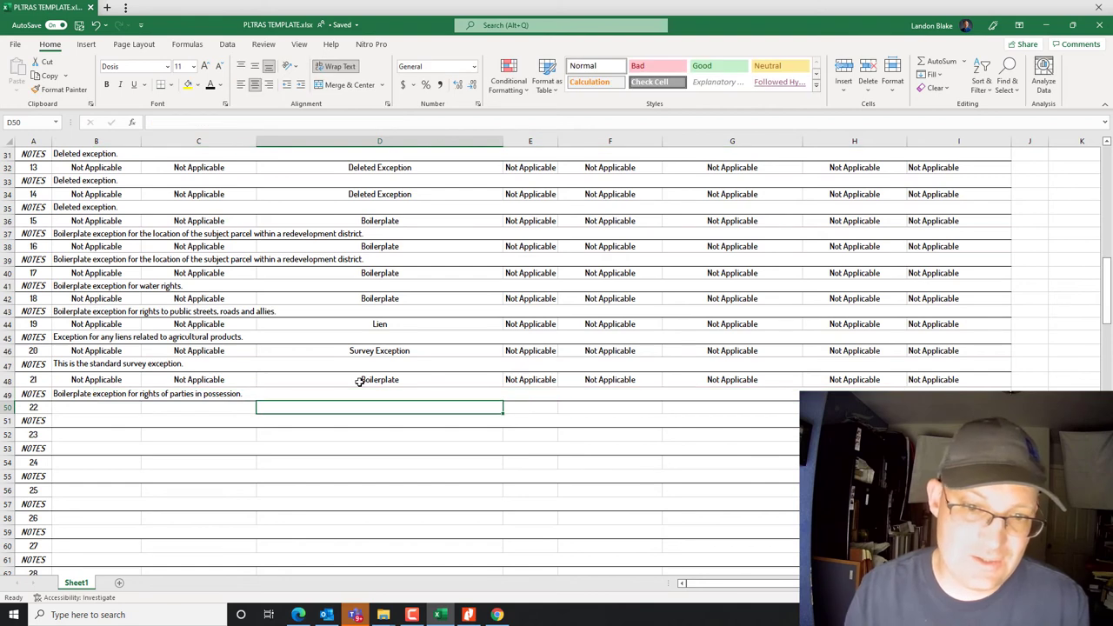
Shorten exception 20's note to 'Standard survey exception.'
{"action": "left_click", "coordinate": [78, 338]}
{"action": "double_click", "coordinate": [76, 363]}
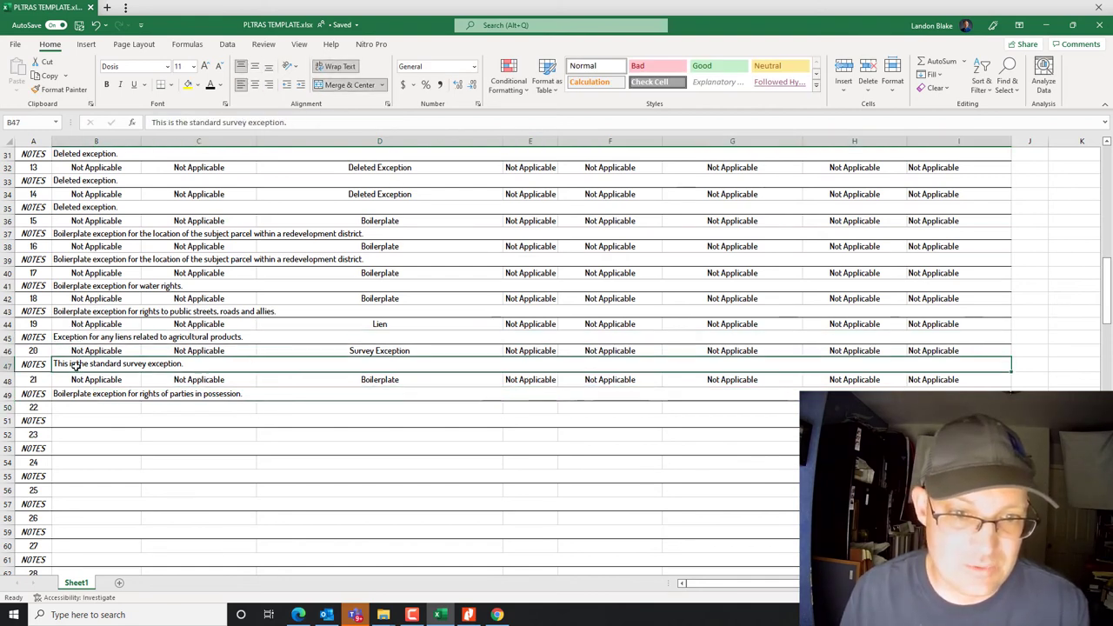
{"action": "left_click_drag", "start_coordinate": [91, 363], "coordinate": [53, 363]}
{"action": "type", "text": "S"}
{"action": "key", "text": "Delete"}
{"action": "key", "text": "Delete"}
{"action": "key", "text": "Return"}
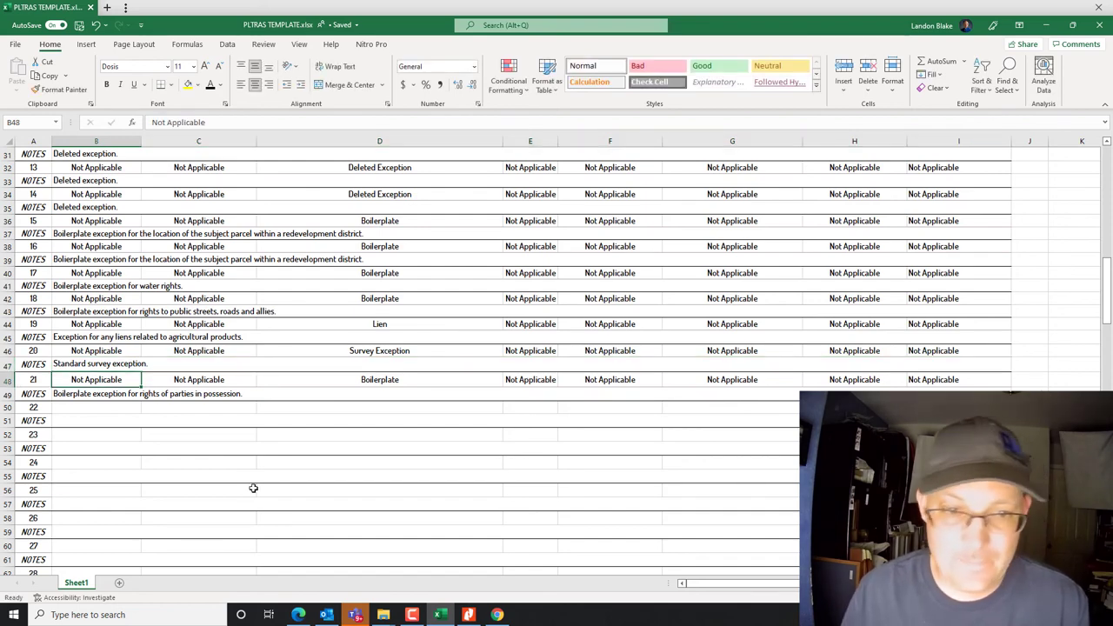
{"action": "left_click", "coordinate": [468, 614]}
{"action": "scroll", "coordinate": [479, 445], "scroll_direction": "down", "scroll_amount": 1}
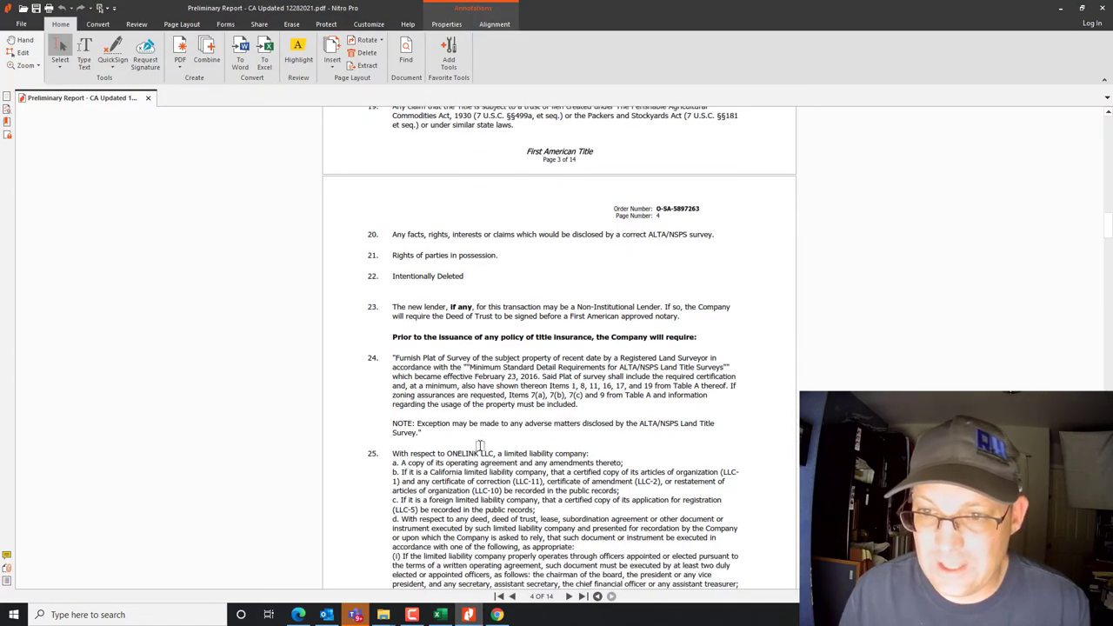
Copy exception 14's Deleted Exception row into exception 22's row
{"action": "left_click", "coordinate": [440, 614]}
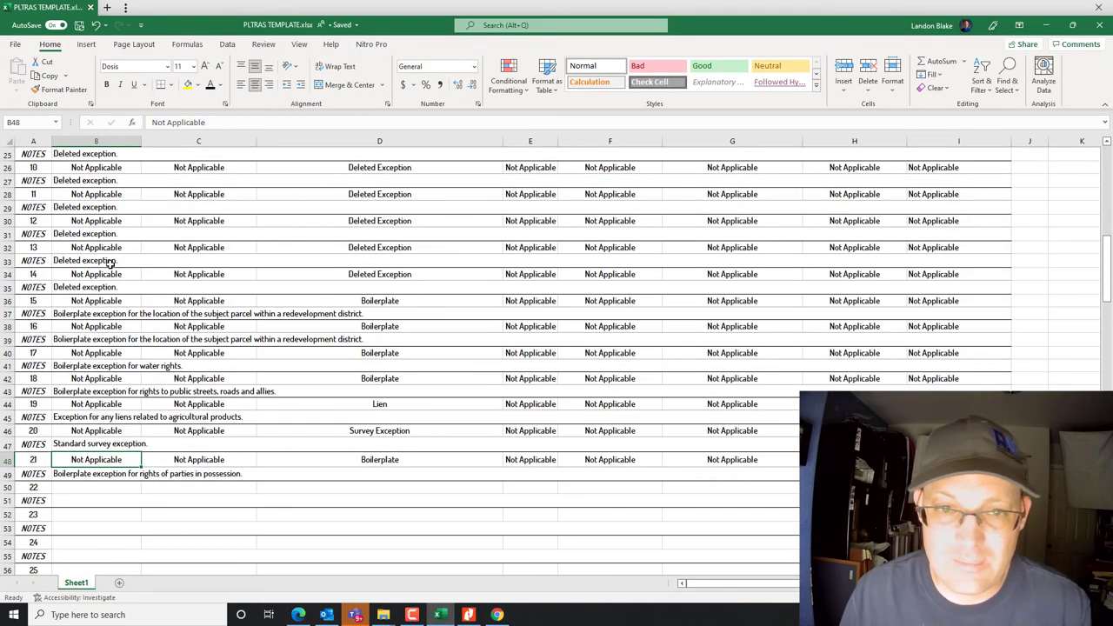
{"action": "left_click_drag", "start_coordinate": [78, 272], "coordinate": [974, 276]}
{"action": "key", "text": "ctrl+c"}
{"action": "right_click", "coordinate": [75, 487]}
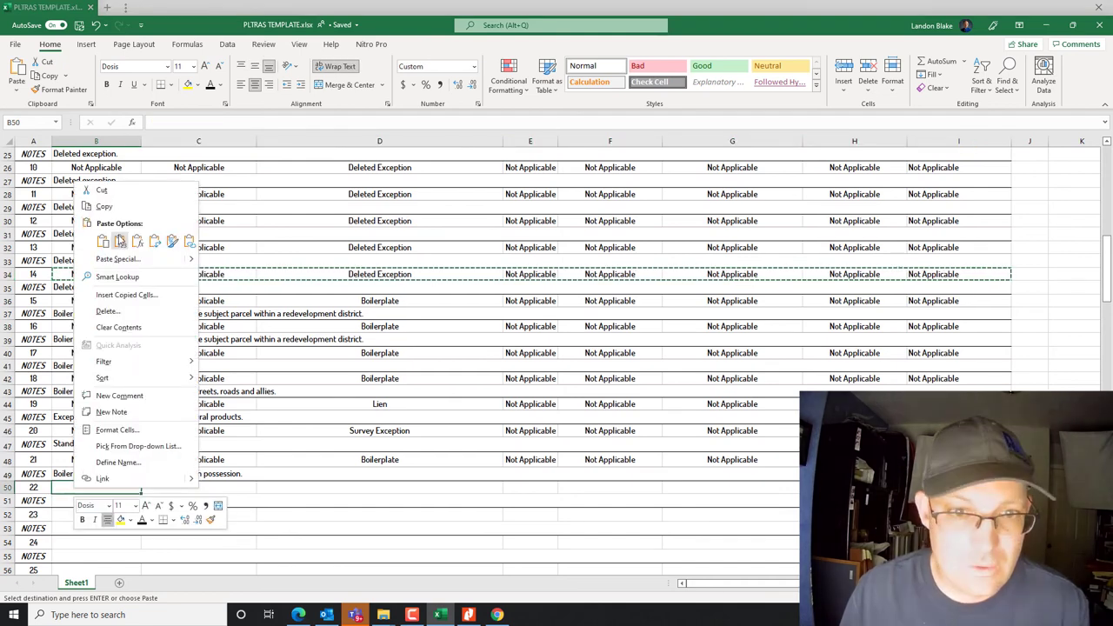
{"action": "left_click", "coordinate": [95, 277]}
Copy the 'Deleted exception.' note into exception 22's notes row
{"action": "left_click", "coordinate": [87, 286]}
{"action": "key", "text": "ctrl+c"}
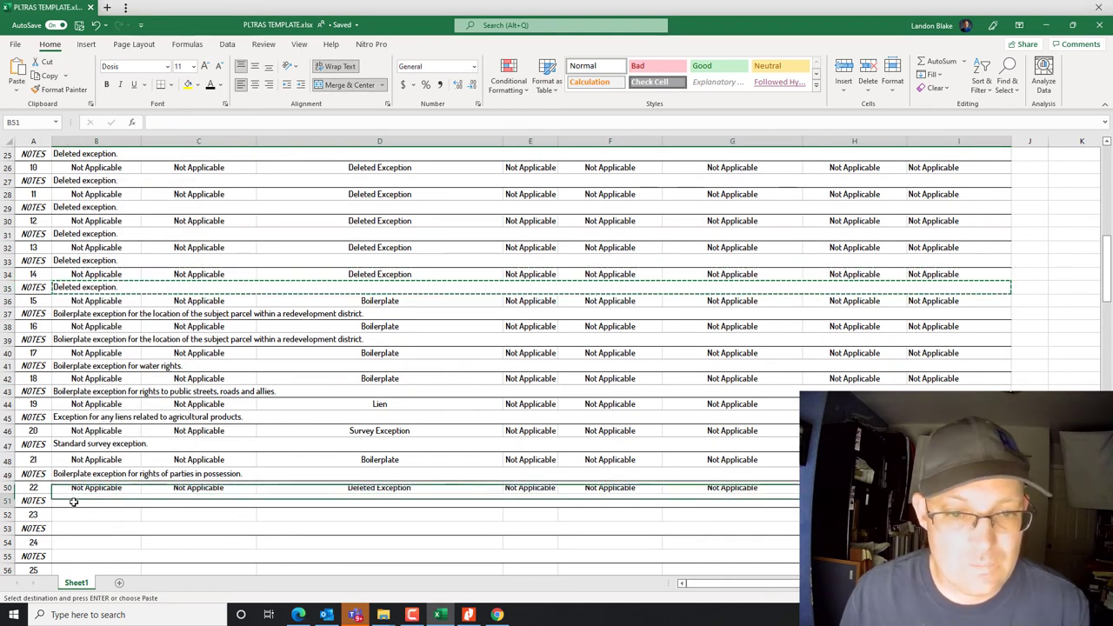
{"action": "left_click", "coordinate": [80, 501]}
{"action": "key", "text": "ctrl+v"}
{"action": "left_click", "coordinate": [183, 527]}
{"action": "scroll", "coordinate": [315, 517], "scroll_direction": "down", "scroll_amount": 5}
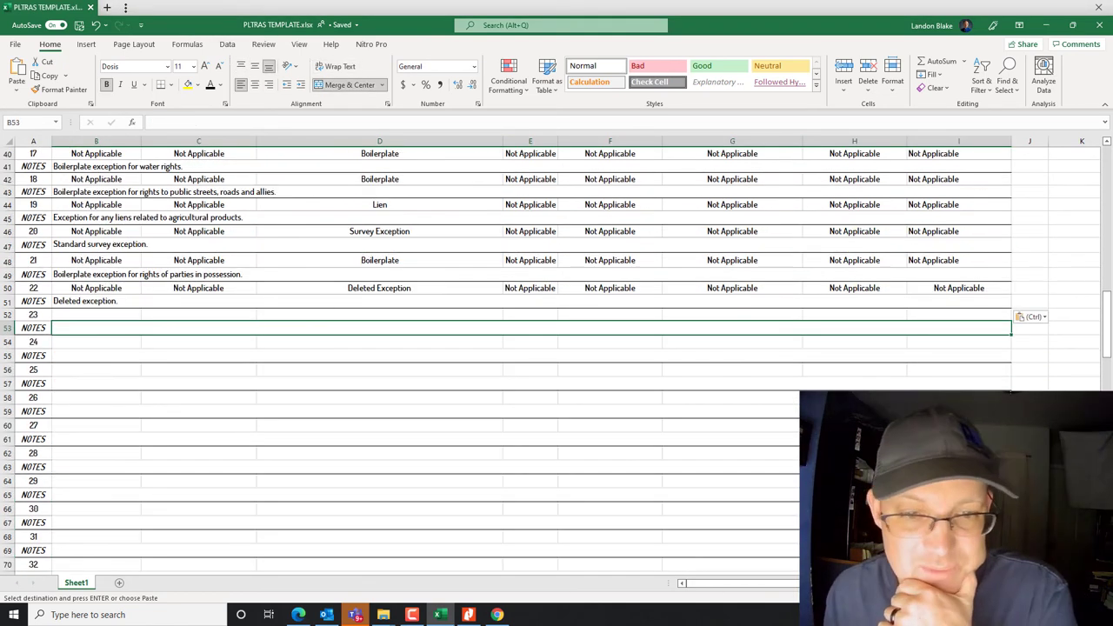
{"action": "left_click", "coordinate": [466, 615]}
{"action": "scroll", "coordinate": [449, 298], "scroll_direction": "down", "scroll_amount": 1}
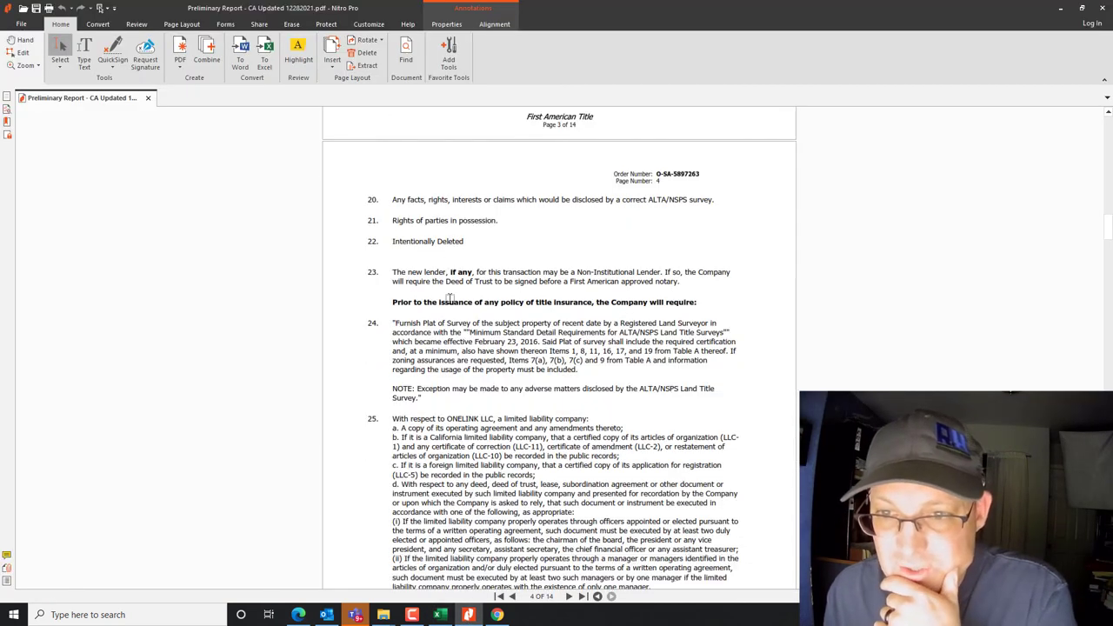
{"action": "scroll", "coordinate": [449, 298], "scroll_direction": "down", "scroll_amount": 2}
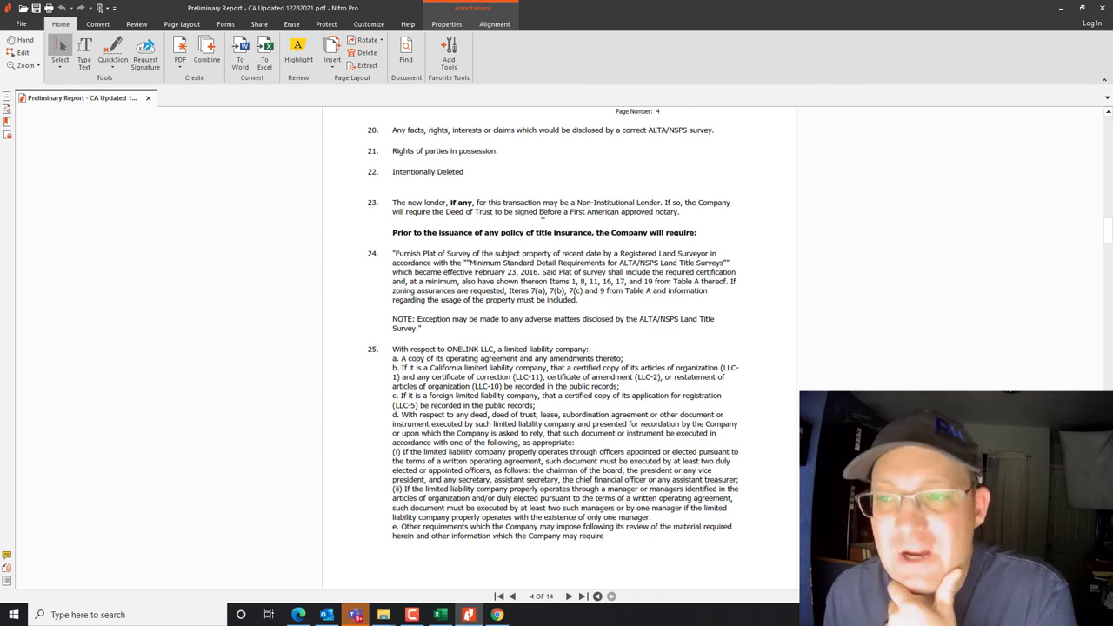
{"action": "scroll", "coordinate": [535, 224], "scroll_direction": "down", "scroll_amount": 1}
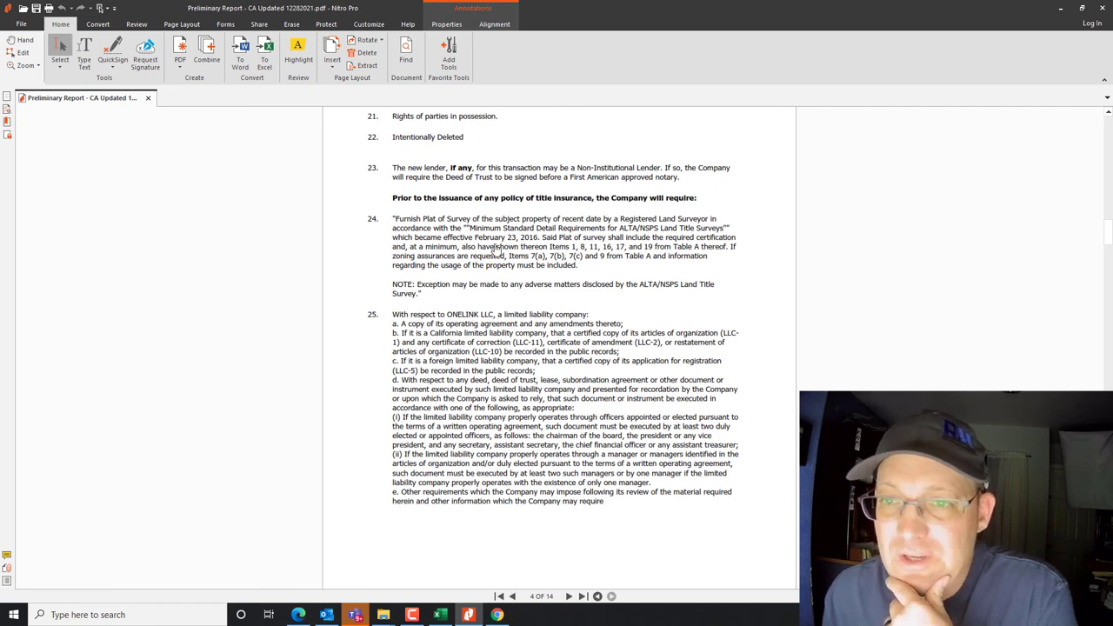
{"action": "left_click", "coordinate": [440, 614]}
Copy exception 22's row into exception 23 and set its category to Land Title Company Requirement
{"action": "left_click", "coordinate": [148, 300]}
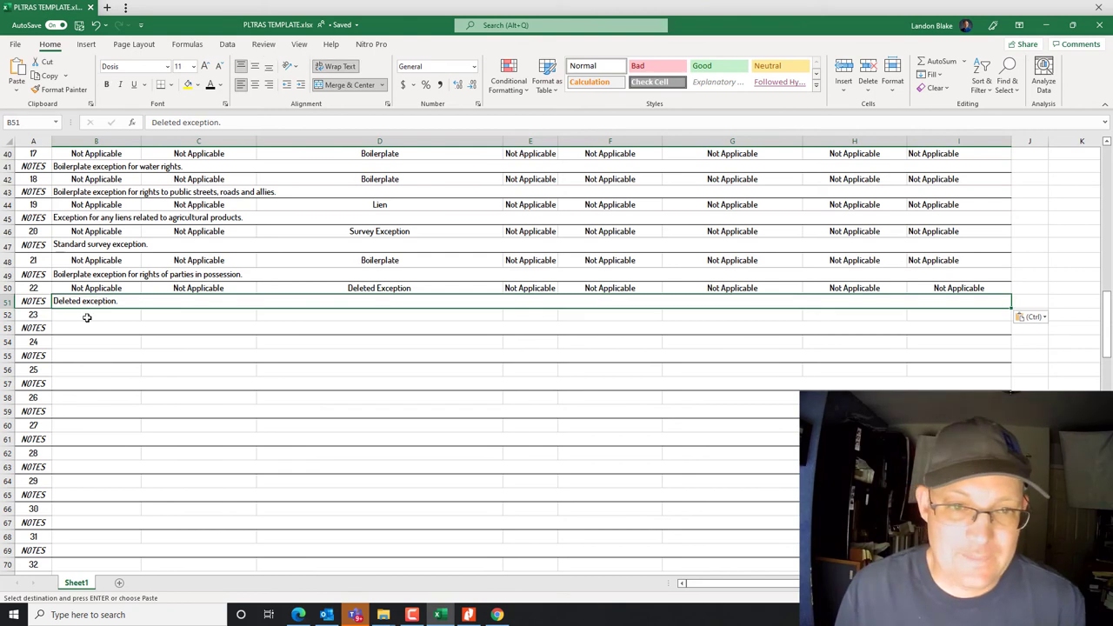
{"action": "left_click_drag", "start_coordinate": [87, 288], "coordinate": [956, 287]}
{"action": "key", "text": "ctrl+c"}
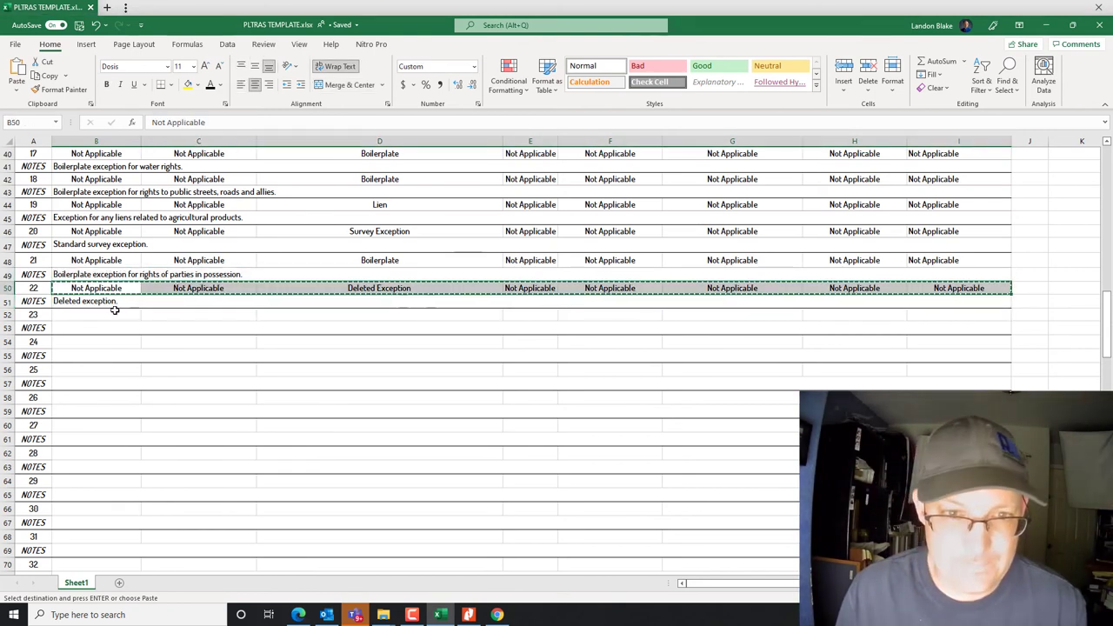
{"action": "left_click", "coordinate": [120, 312]}
{"action": "key", "text": "ctrl+v"}
{"action": "left_click", "coordinate": [437, 316]}
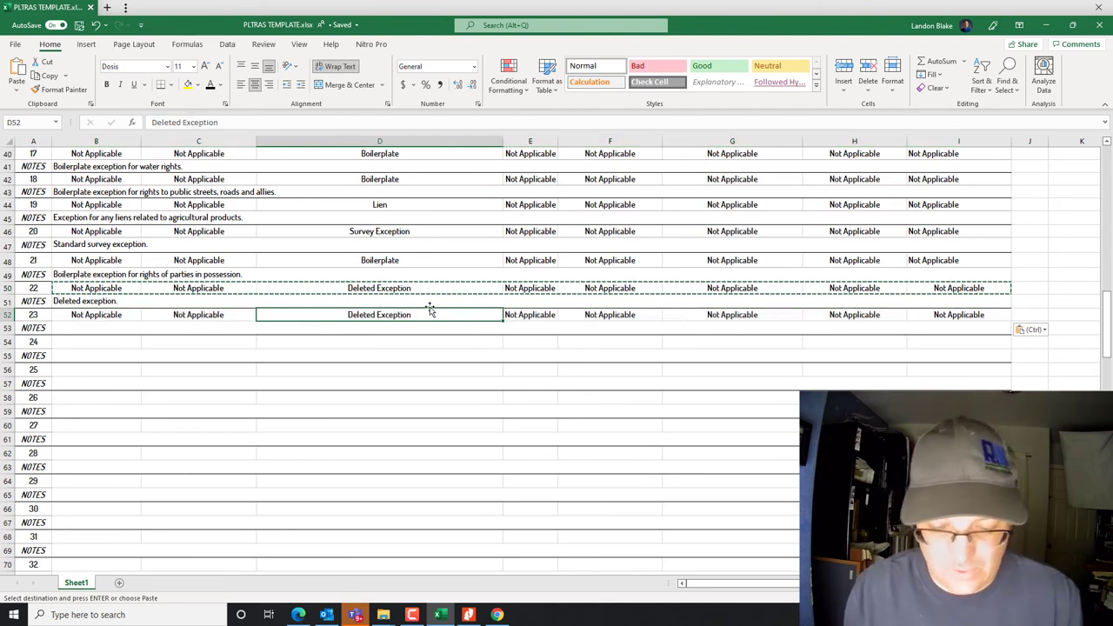
{"action": "type", "text": "Lit"}
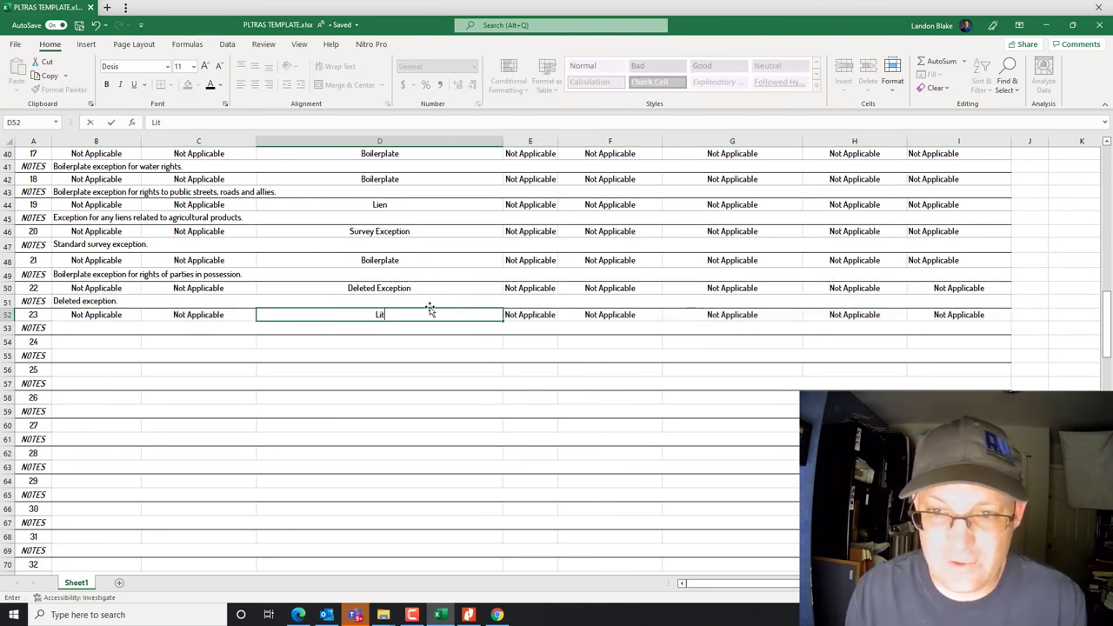
{"action": "type", "text": "leand Title C"}
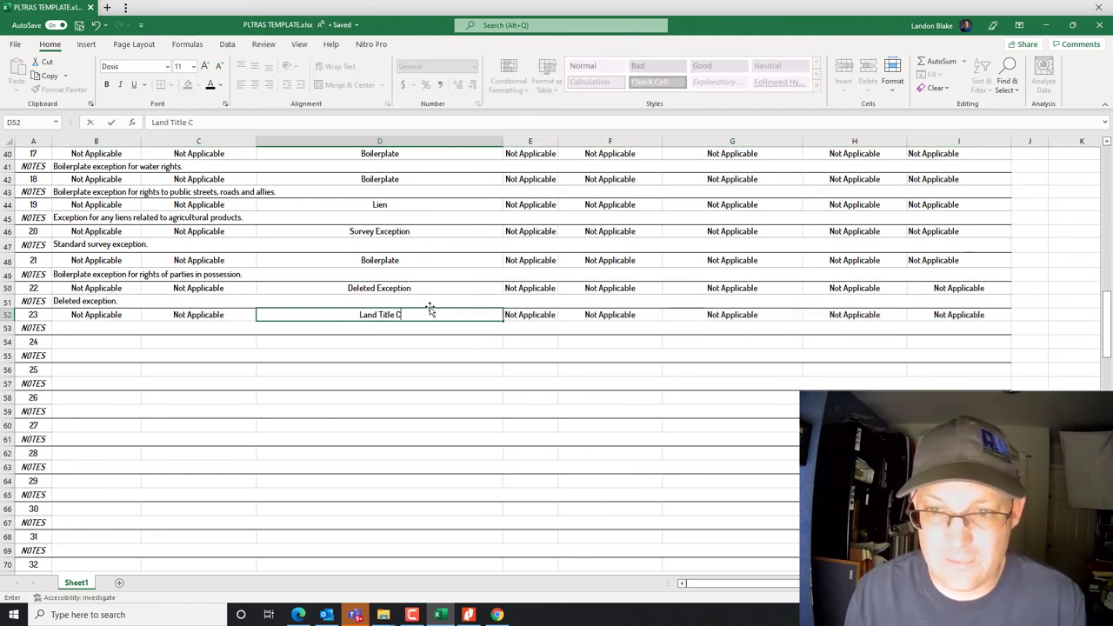
{"action": "type", "text": "ompany Require"}
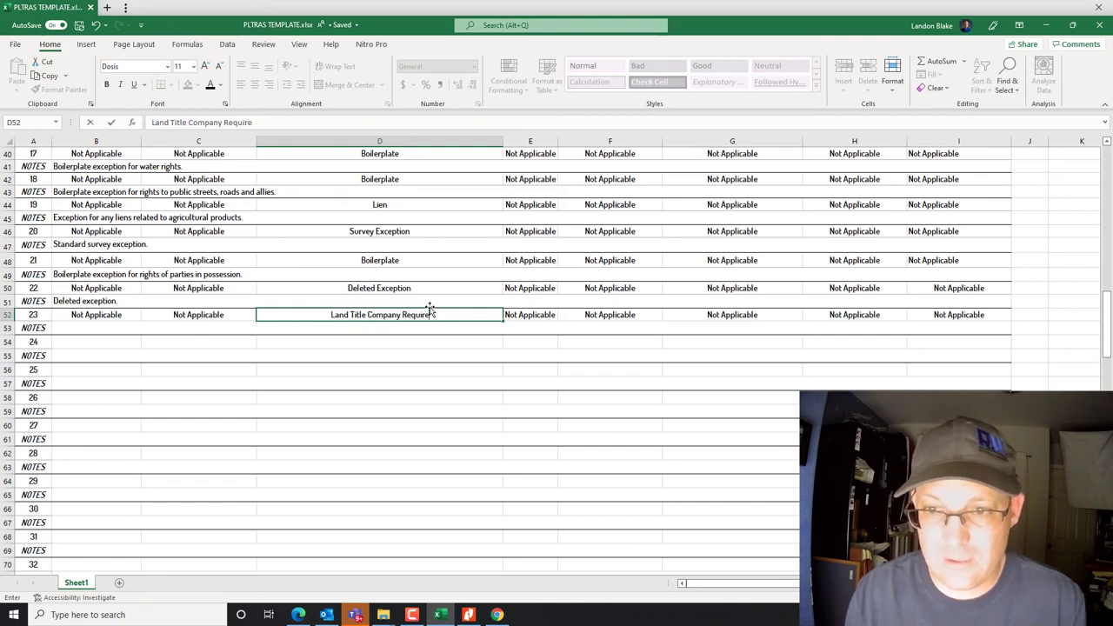
{"action": "type", "text": "ment"}
{"action": "key", "text": "Return"}
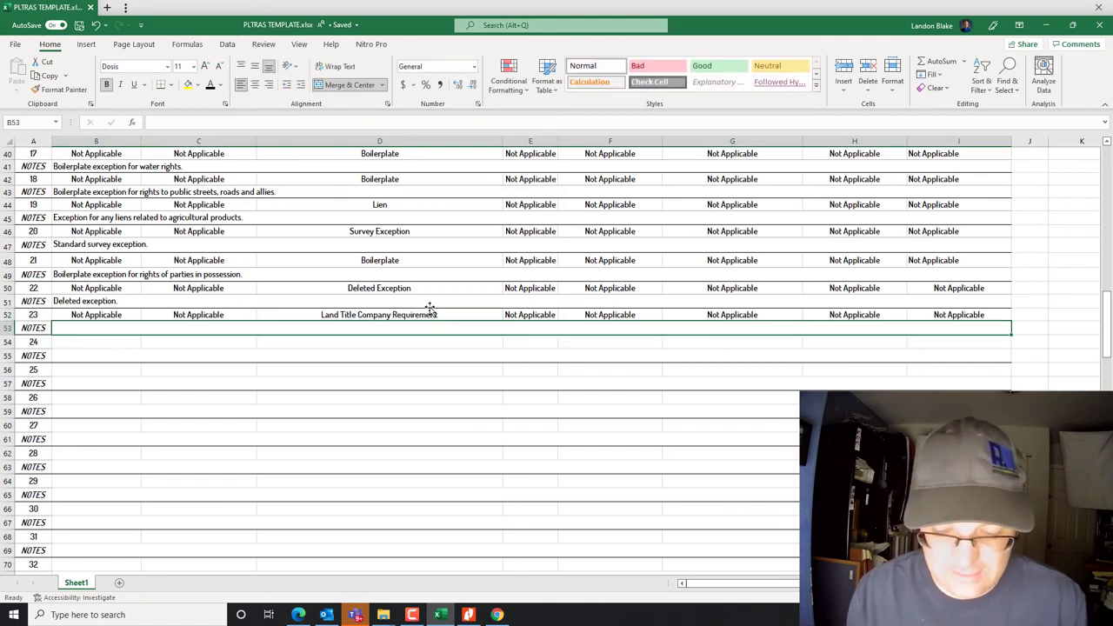
Add exception 23's black note requiring signing before a title-company-approved notary
{"action": "type", "text": "RE"}
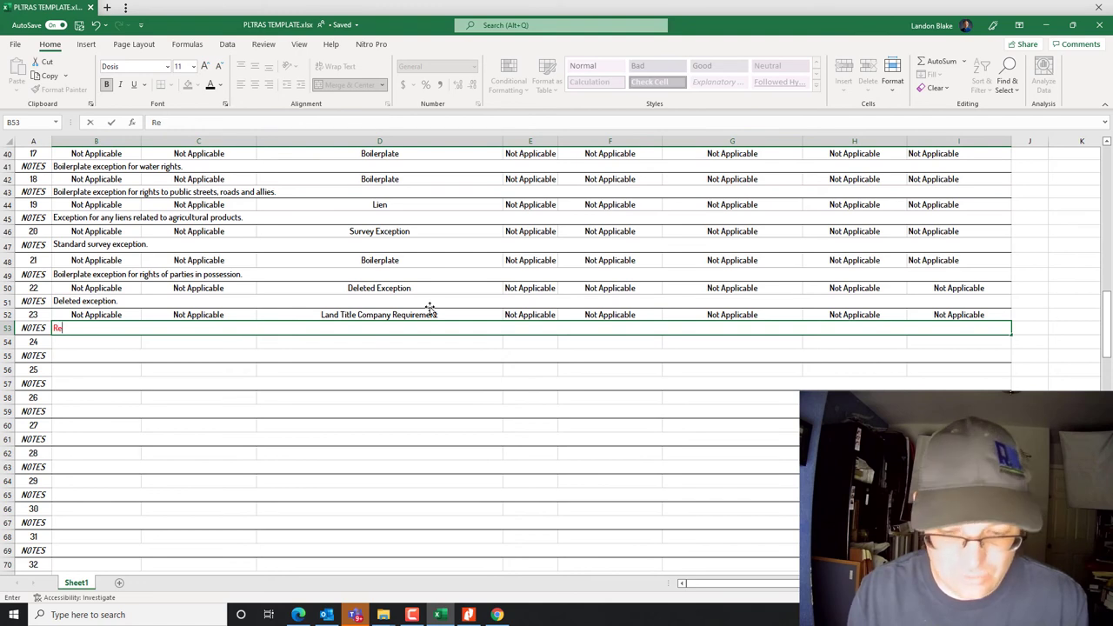
{"action": "type", "text": "quirement f"}
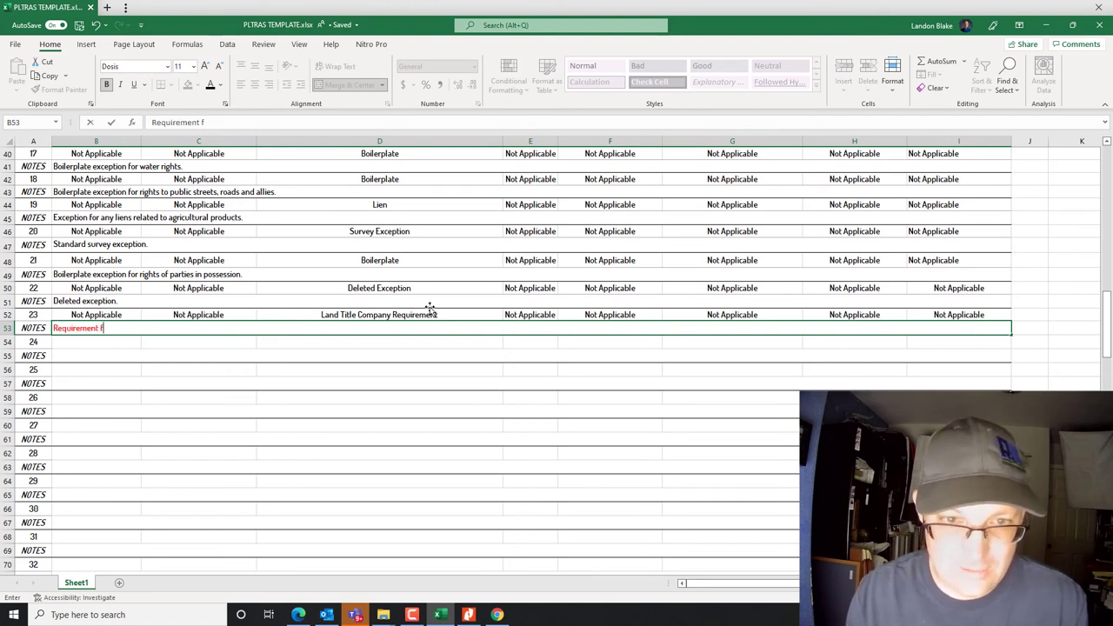
{"action": "type", "text": "or documents to be signed by a title "}
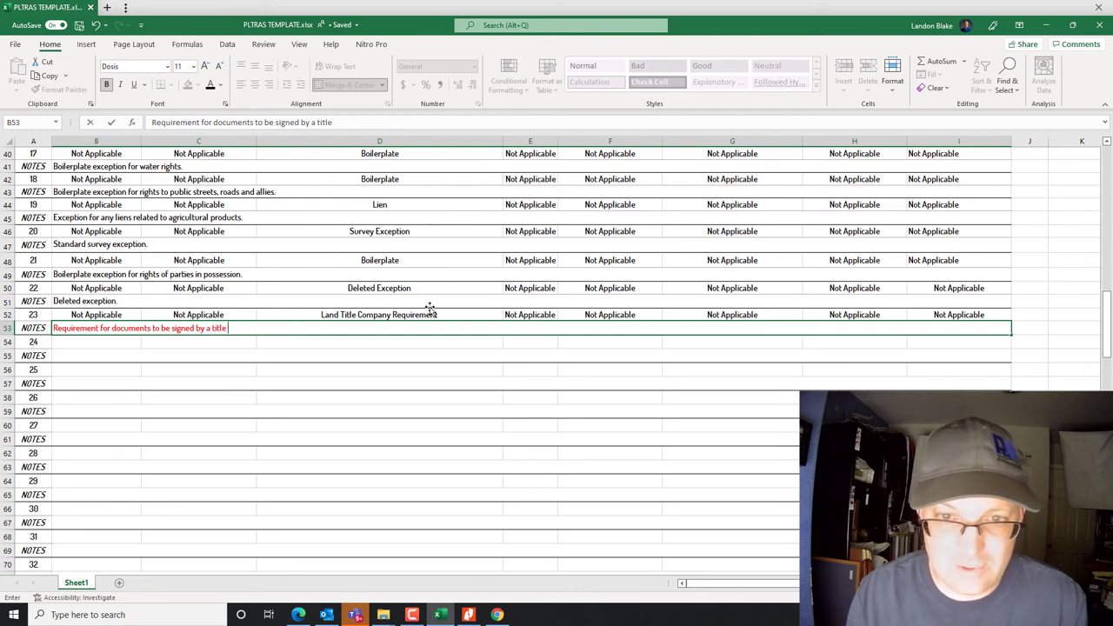
{"action": "type", "text": "company approved"}
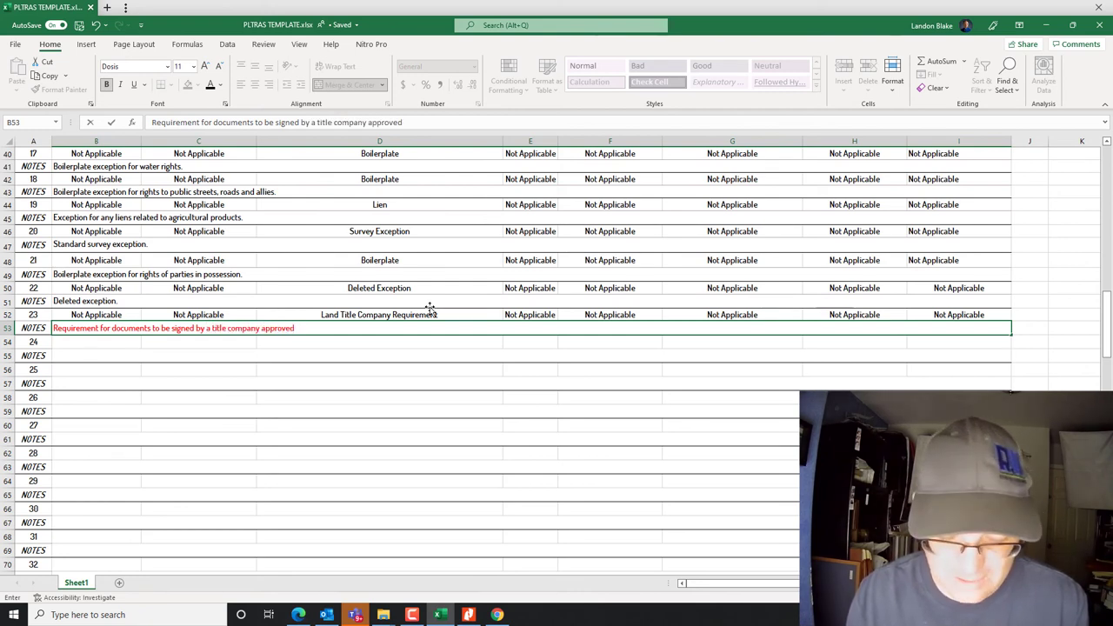
{"action": "key", "text": "Return"}
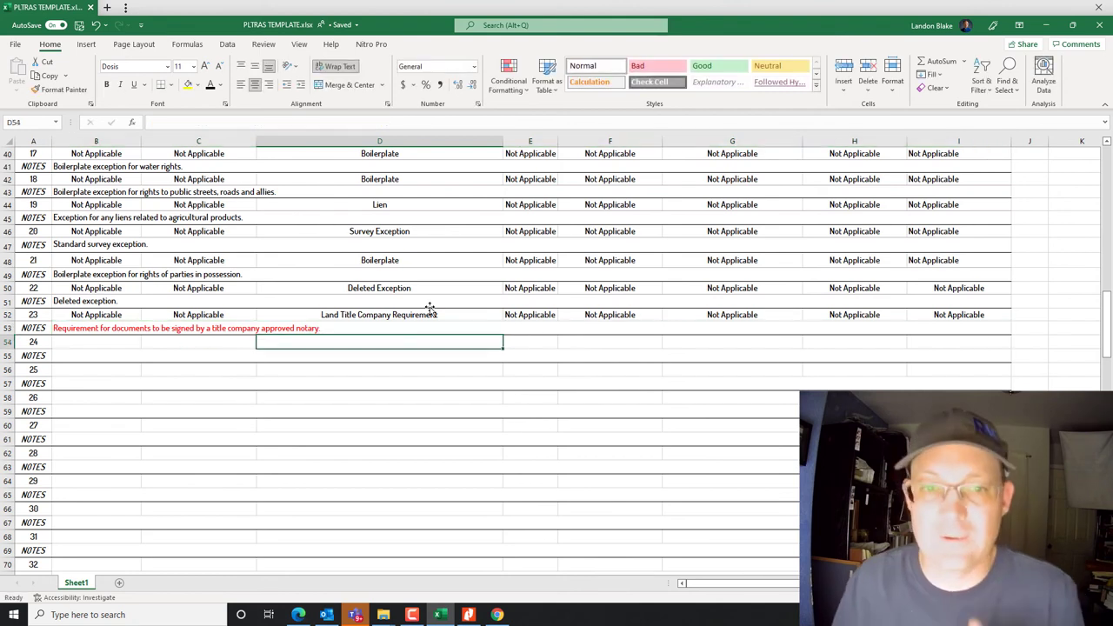
{"action": "left_click", "coordinate": [99, 327]}
{"action": "left_click", "coordinate": [210, 85]}
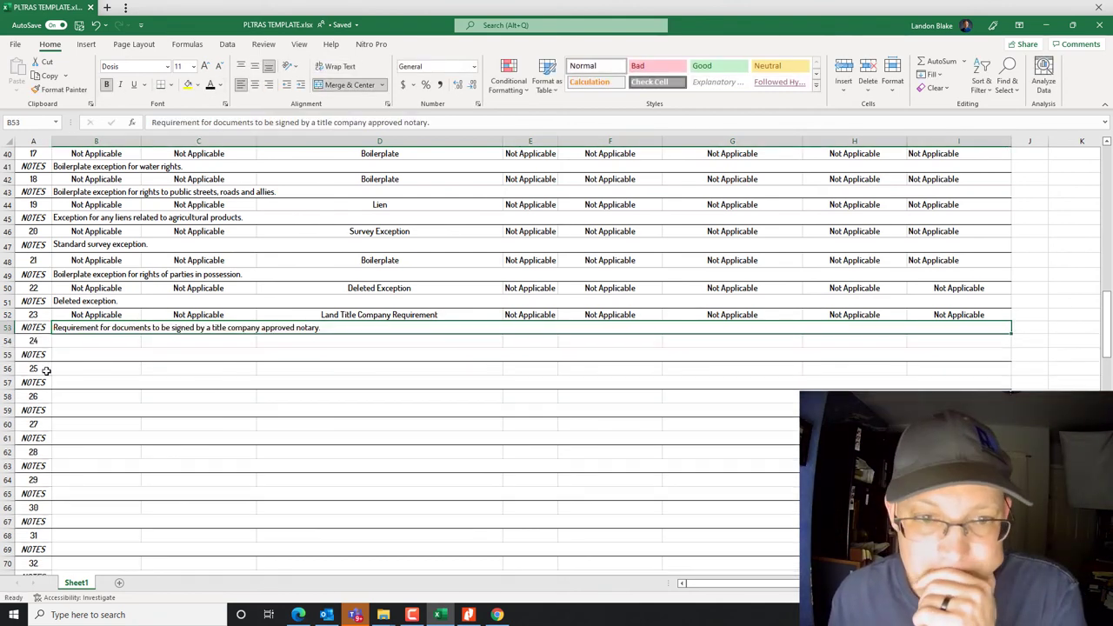
{"action": "left_click", "coordinate": [79, 340]}
{"action": "left_click", "coordinate": [468, 615]}
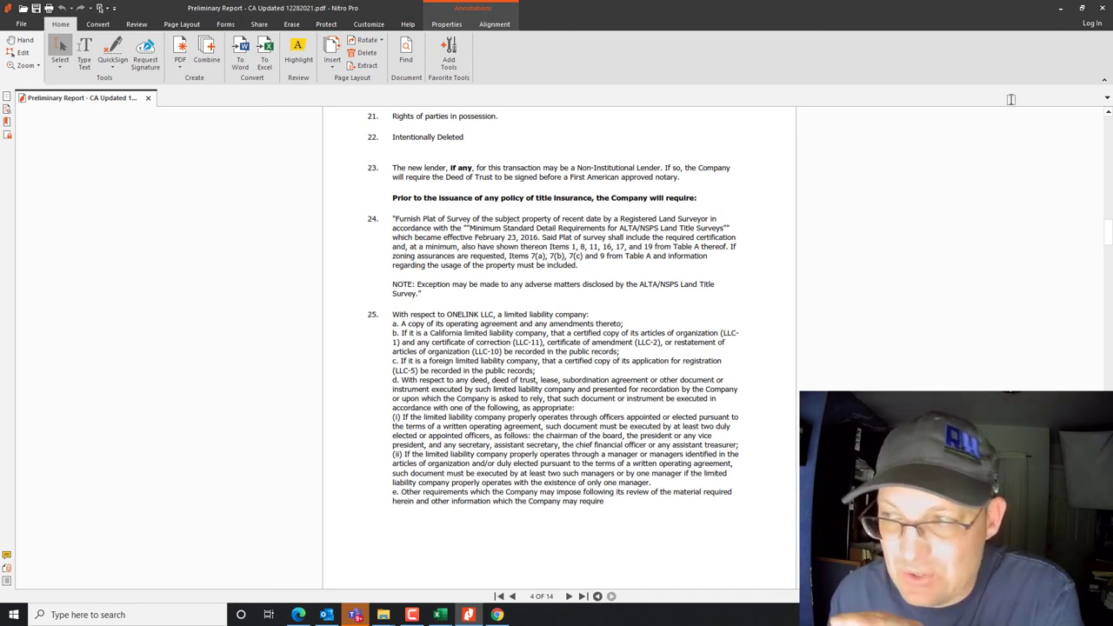
Copy exception 23's rows in Excel into exception 24's position
{"action": "left_click", "coordinate": [1060, 7]}
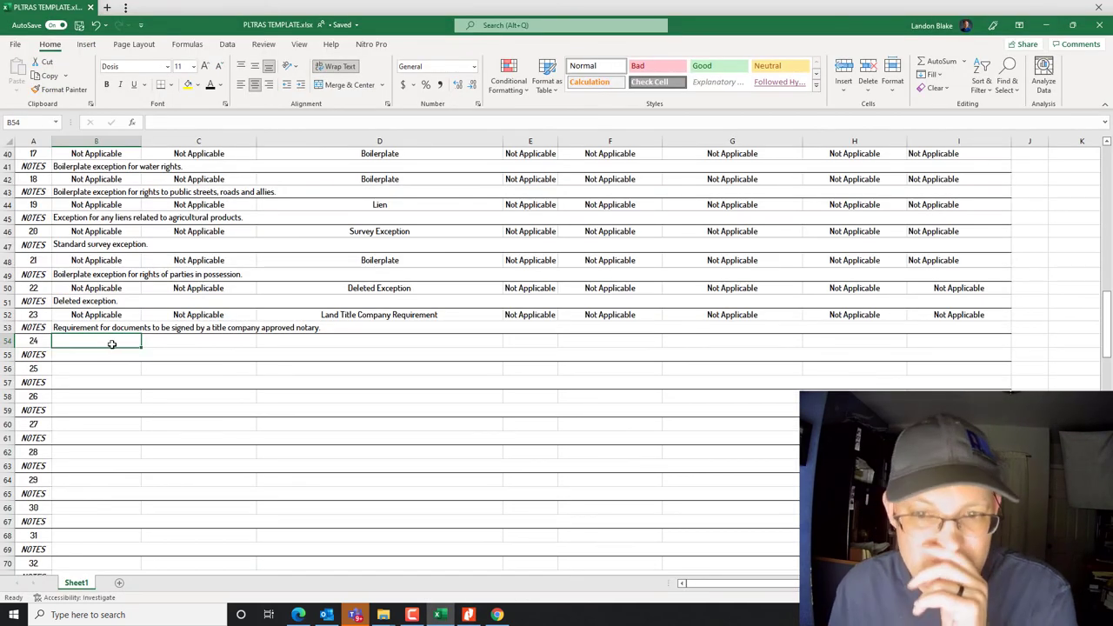
{"action": "left_click_drag", "start_coordinate": [104, 317], "coordinate": [579, 328]}
{"action": "key", "text": "ctrl+c"}
{"action": "left_click", "coordinate": [96, 345]}
{"action": "key", "text": "ctrl+v"}
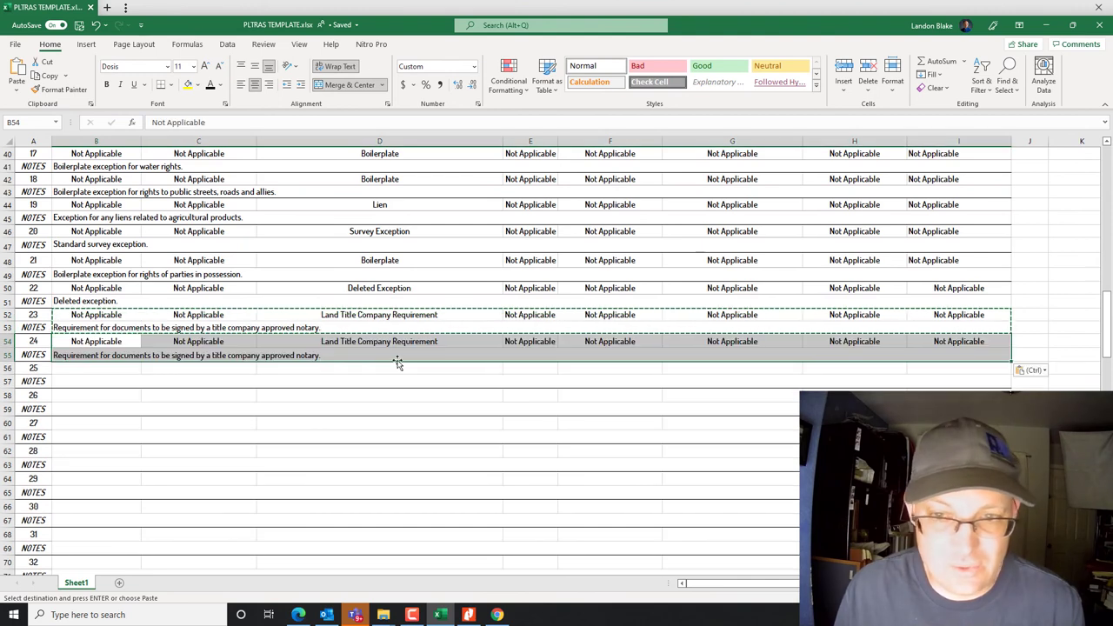
Replace exception 24's note with 'Required language for the land title survey certification statement.'
{"action": "left_click", "coordinate": [369, 351]}
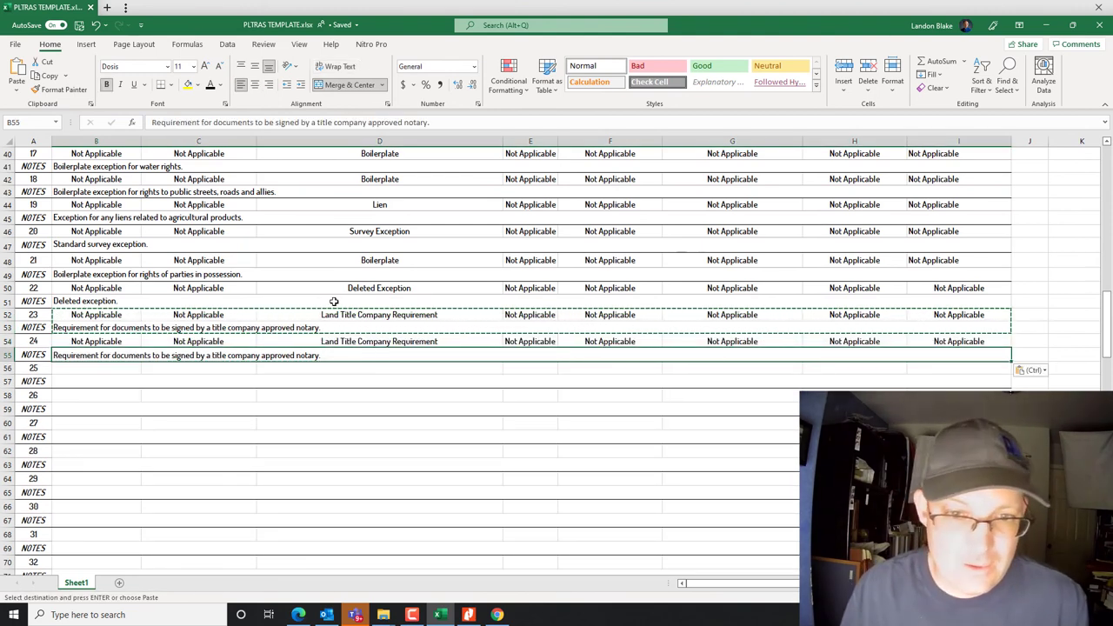
{"action": "triple_click", "coordinate": [321, 356]}
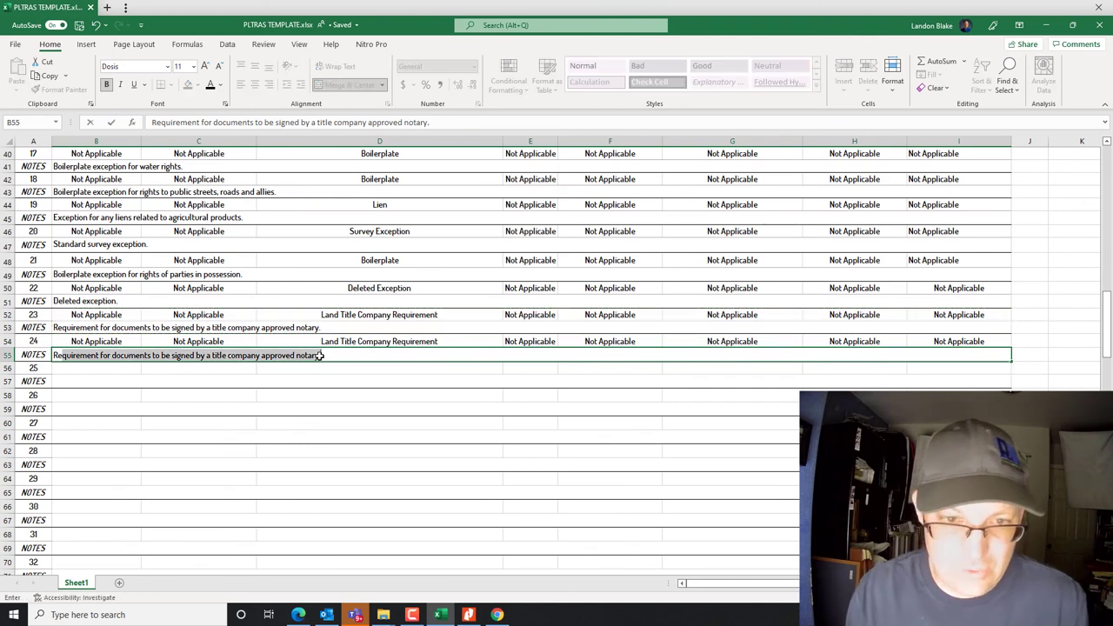
{"action": "type", "text": "Required language for the land title survey"}
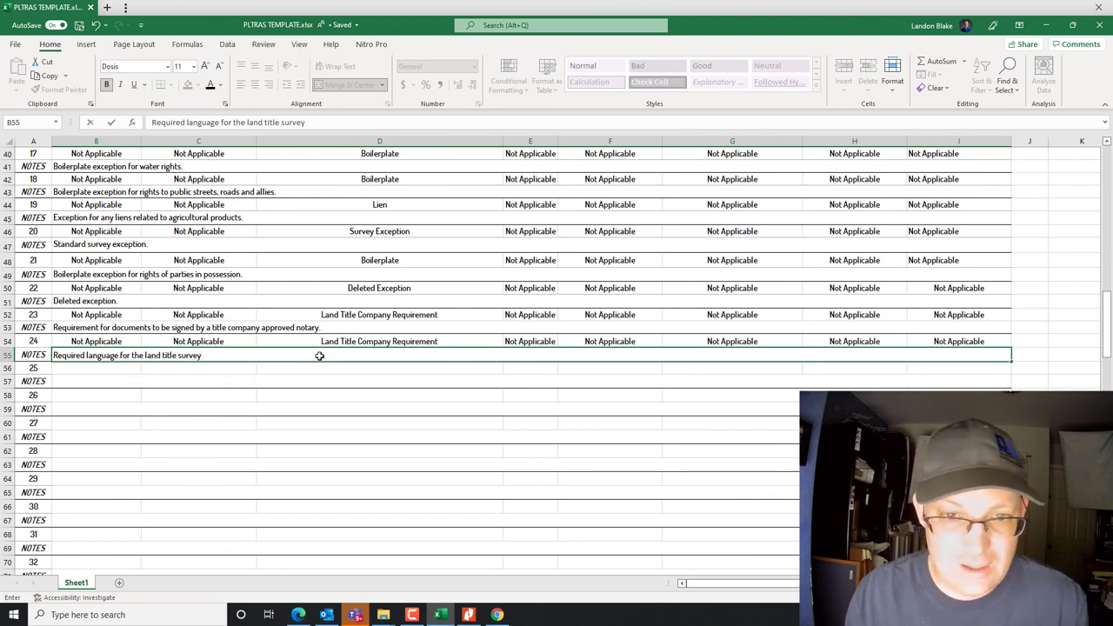
{"action": "type", "text": " certifica"}
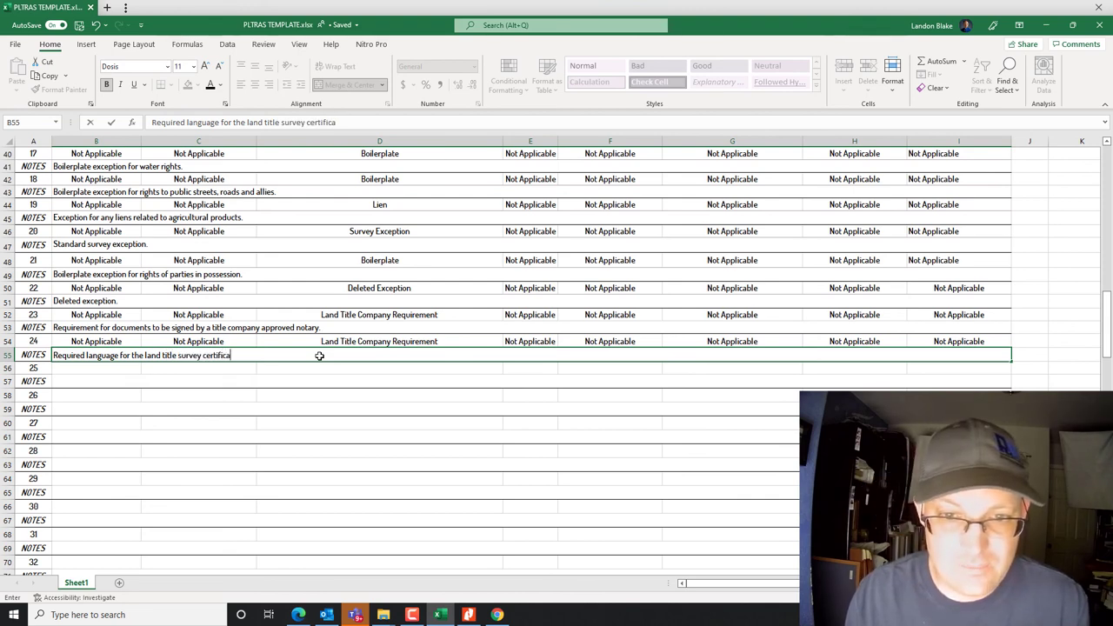
{"action": "type", "text": "tion statement."}
{"action": "key", "text": "Return"}
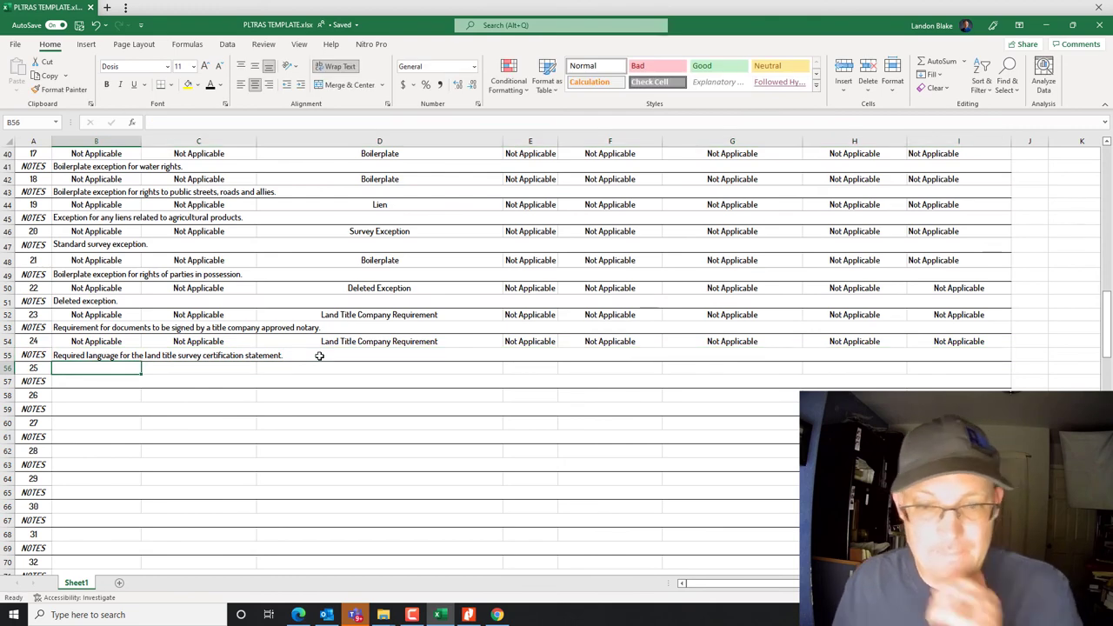
{"action": "left_click", "coordinate": [469, 614]}
Copy exception 24's rows in Excel into exception 25's position
{"action": "scroll", "coordinate": [461, 392], "scroll_direction": "down", "scroll_amount": 4}
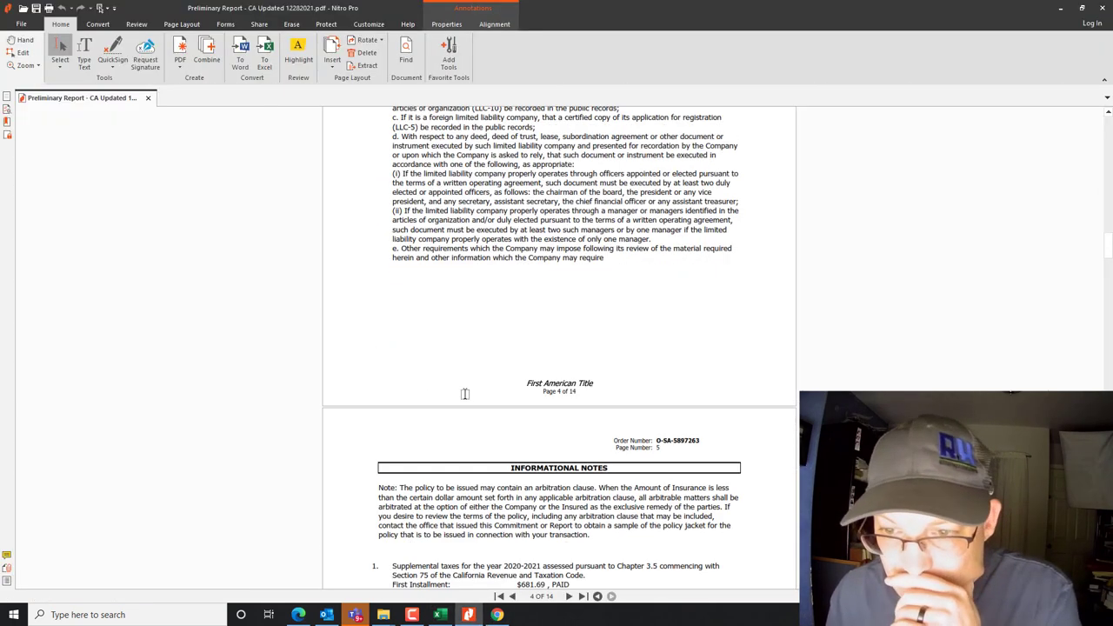
{"action": "scroll", "coordinate": [465, 394], "scroll_direction": "up", "scroll_amount": 2}
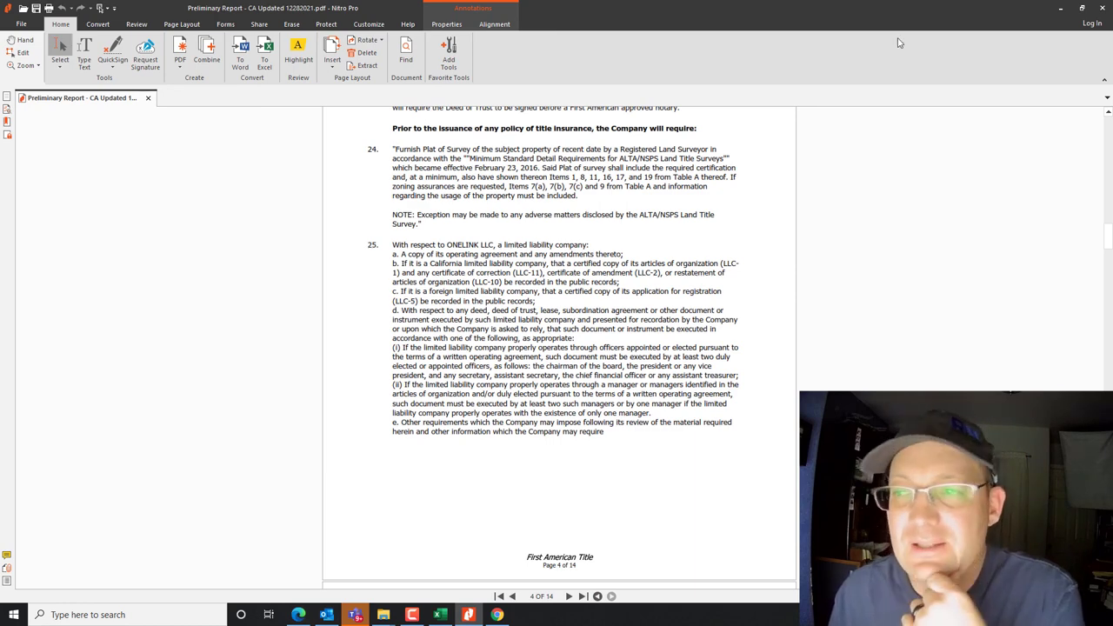
{"action": "left_click", "coordinate": [1062, 10]}
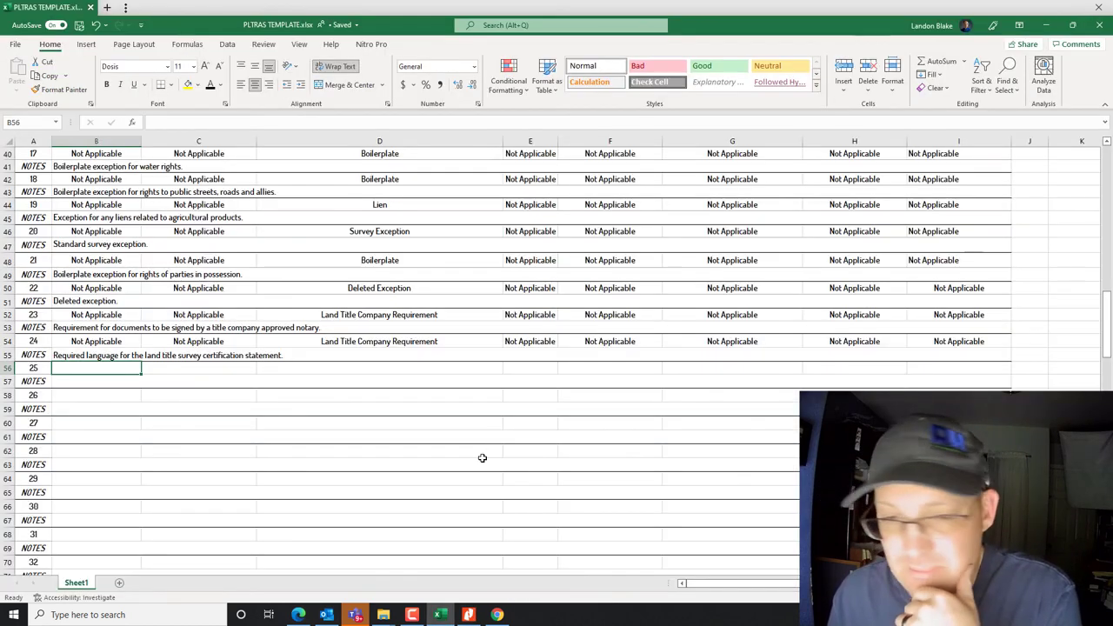
{"action": "left_click_drag", "start_coordinate": [104, 345], "coordinate": [609, 355]}
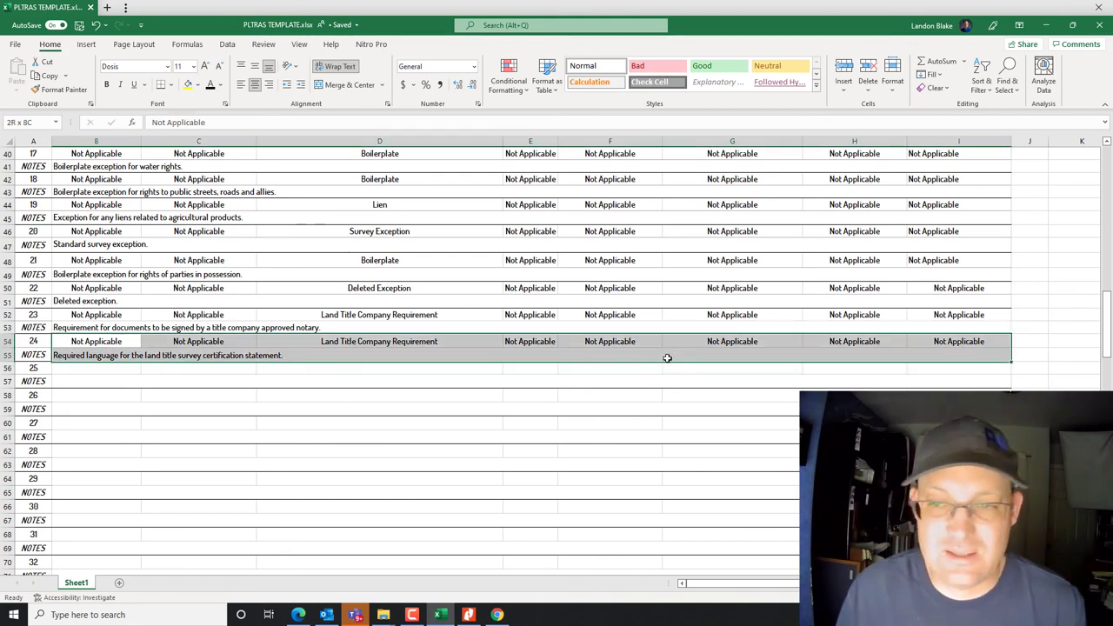
{"action": "key", "text": "ctrl+c"}
{"action": "left_click", "coordinate": [100, 368]}
{"action": "key", "text": "ctrl+v"}
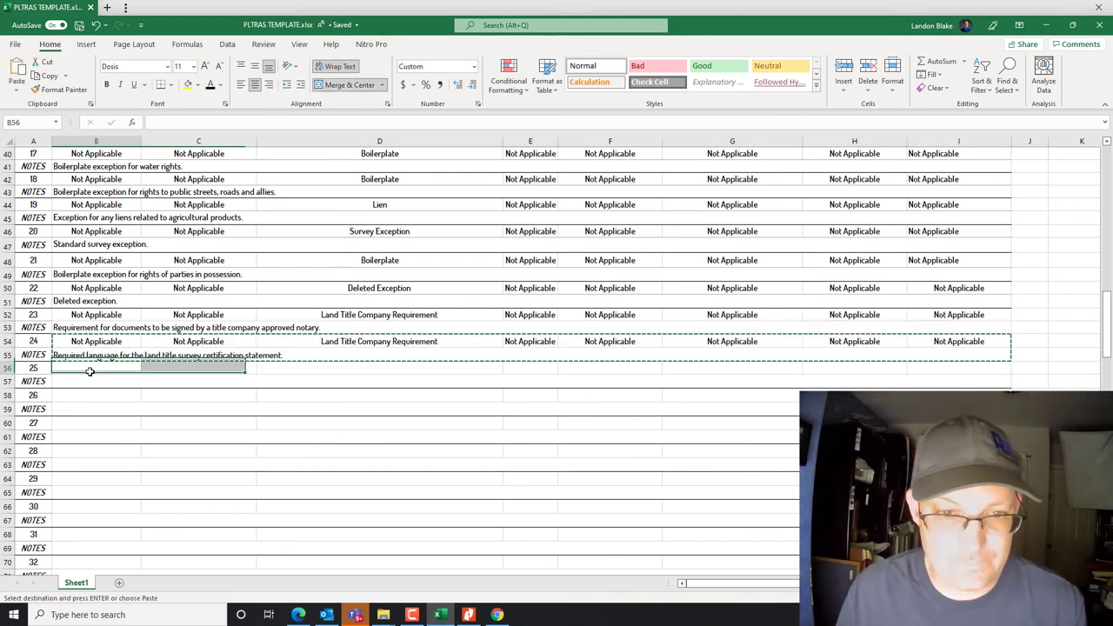
Write exception 25's note requiring incorporation and other documents related to the company owner
{"action": "left_click", "coordinate": [93, 383]}
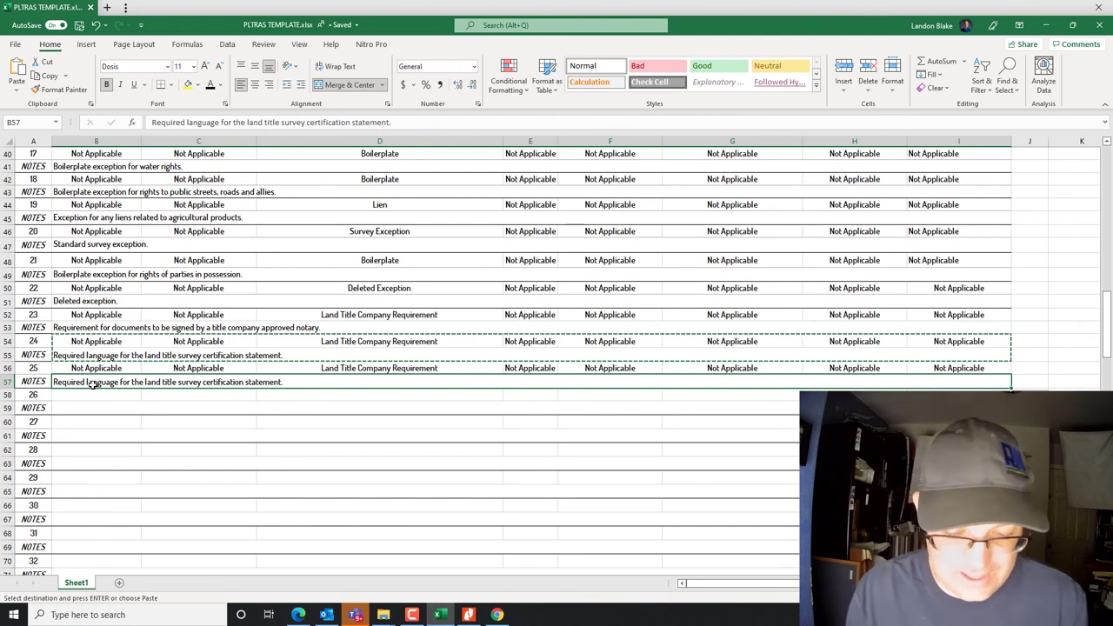
{"action": "type", "text": "Requirem"}
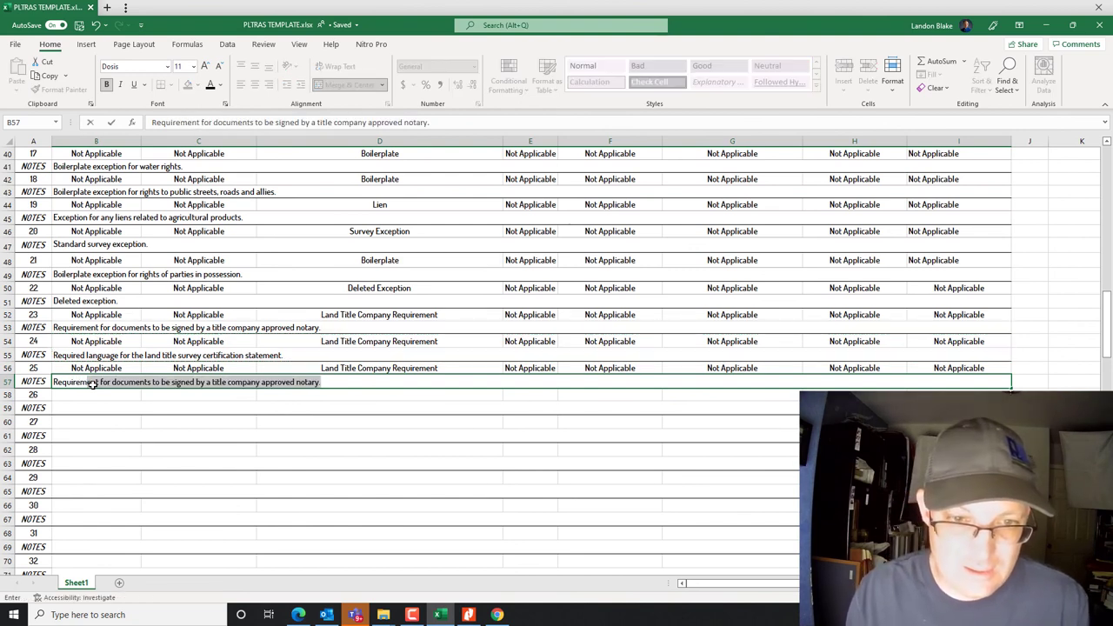
{"action": "type", "text": "ent that the"}
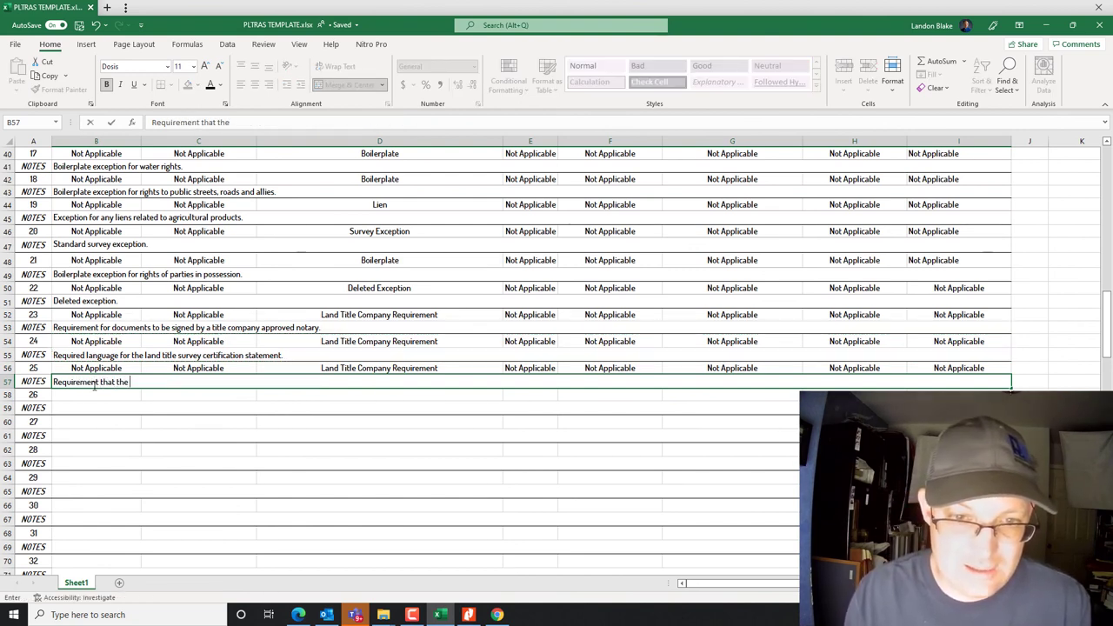
{"action": "type", "text": " title company be provided with incorpor"}
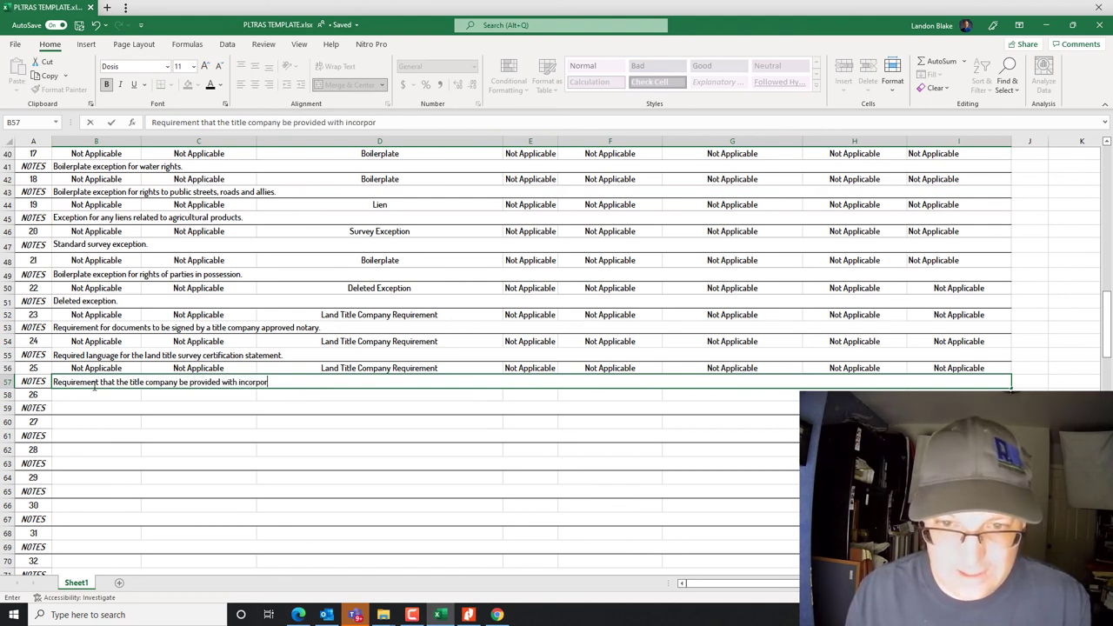
{"action": "type", "text": "uments"}
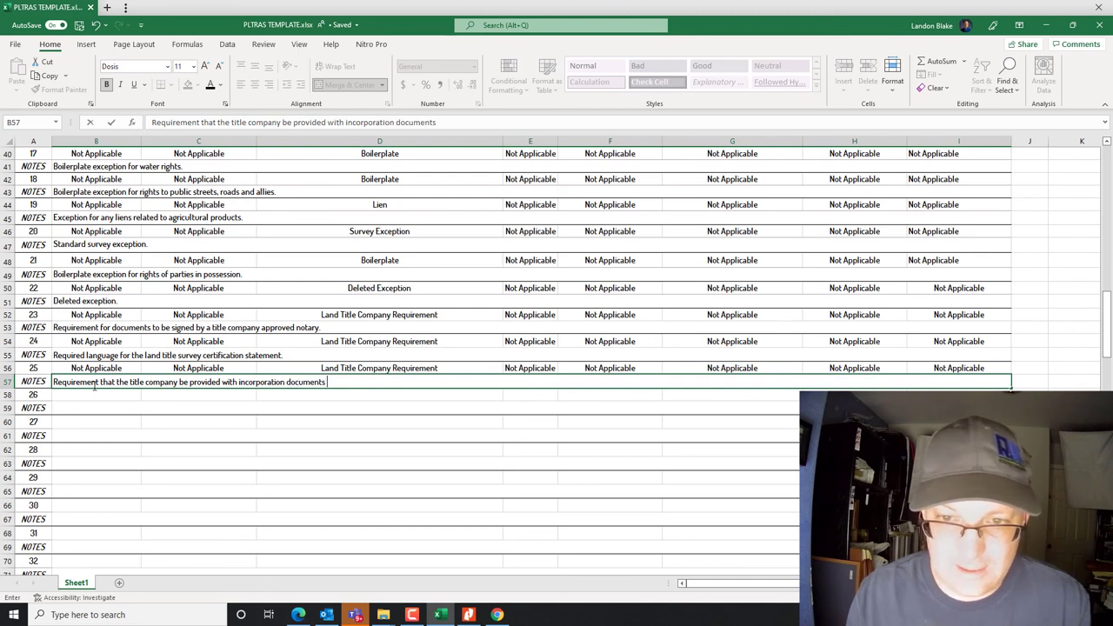
{"action": "type", "text": " and other documents related"}
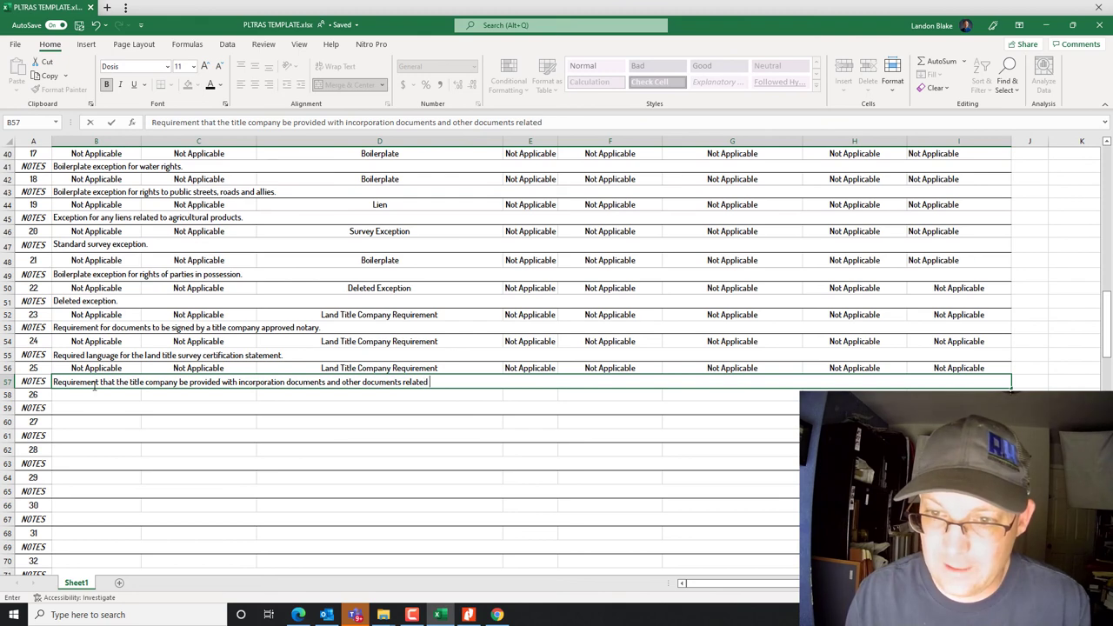
{"action": "type", "text": "the corporate"}
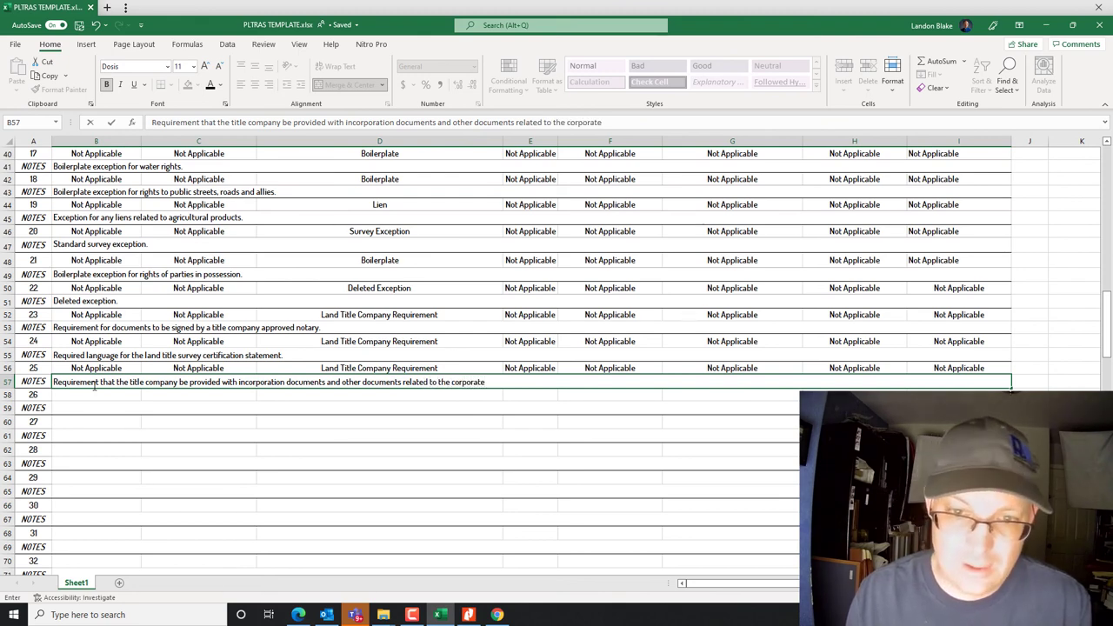
{"action": "key", "text": "BackSpace"}
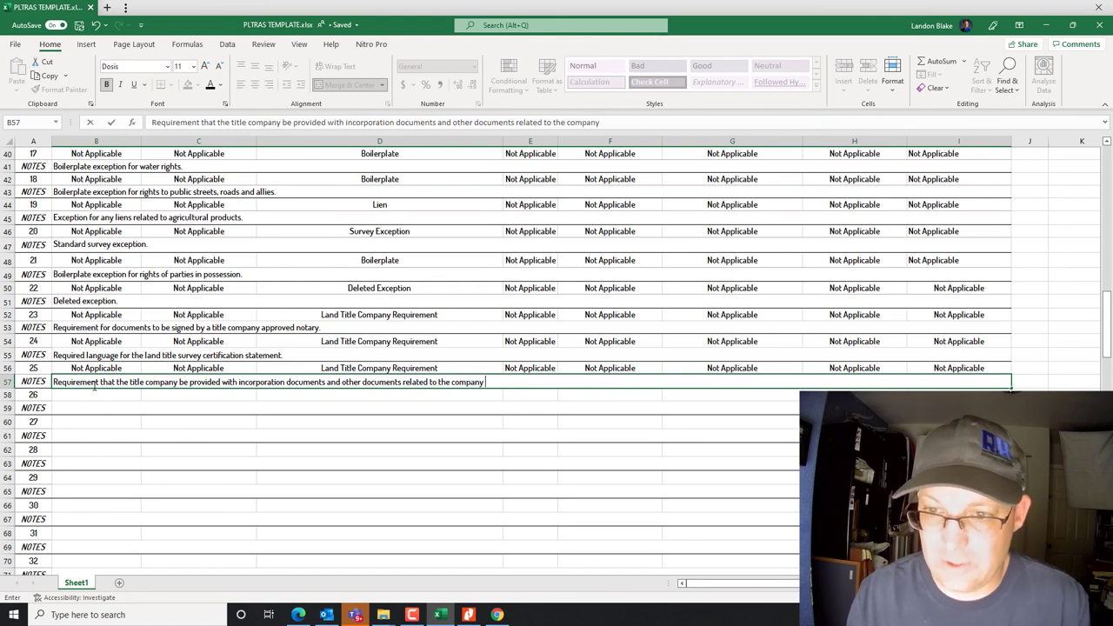
{"action": "key", "text": "BackSpace"}
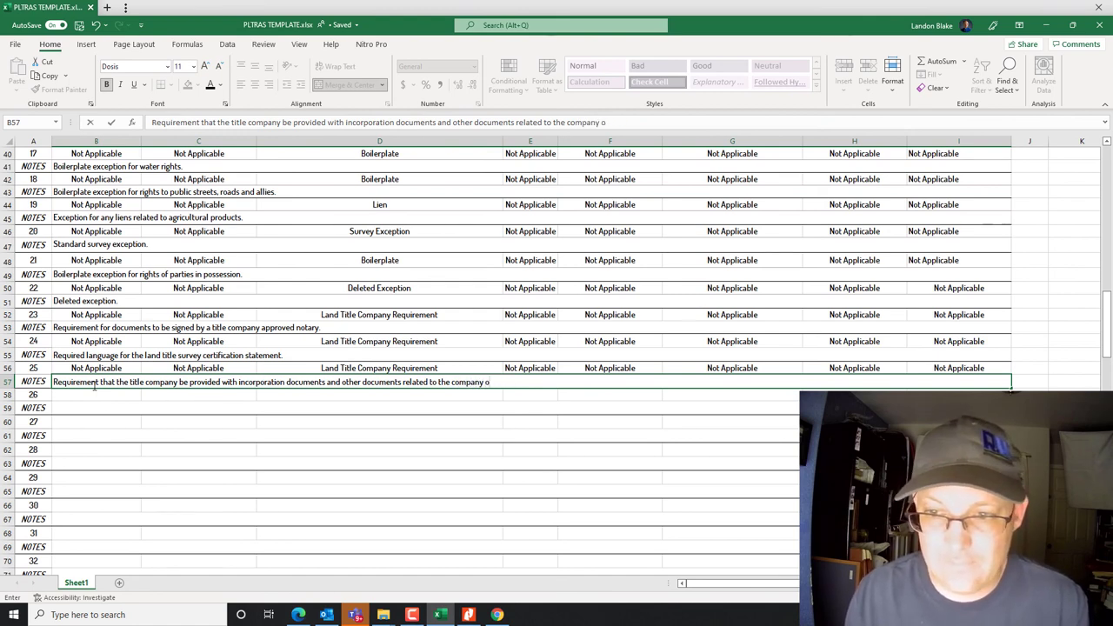
{"action": "key", "text": "Return"}
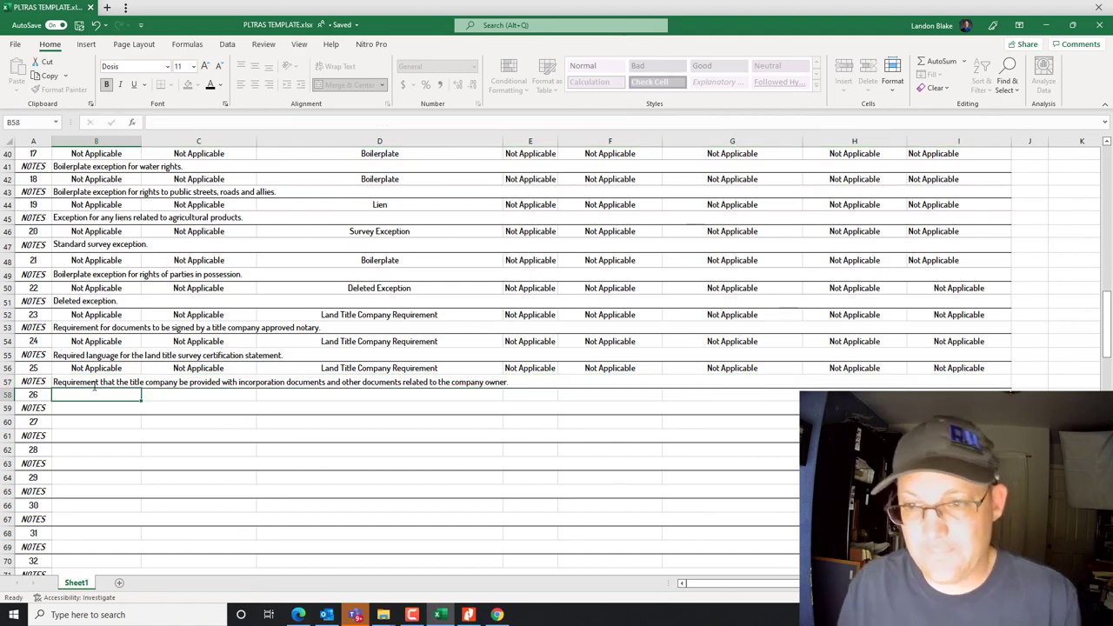
{"action": "scroll", "coordinate": [183, 422], "scroll_direction": "up", "scroll_amount": 11}
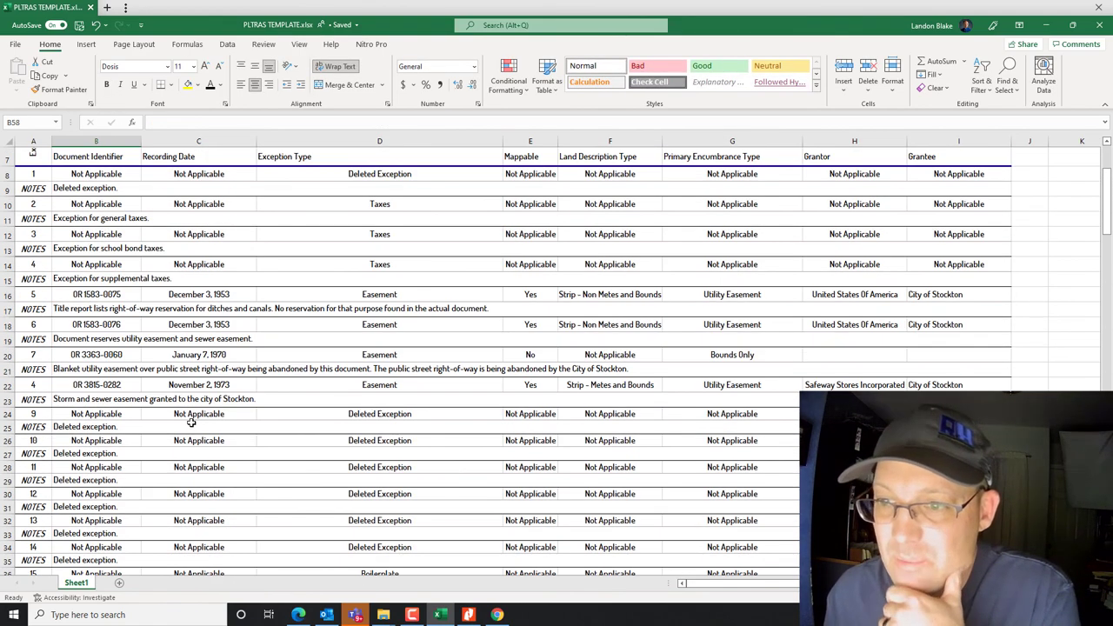
{"action": "scroll", "coordinate": [190, 424], "scroll_direction": "down", "scroll_amount": 9}
{"action": "scroll", "coordinate": [193, 421], "scroll_direction": "up", "scroll_amount": 4}
{"action": "scroll", "coordinate": [193, 421], "scroll_direction": "up", "scroll_amount": 5}
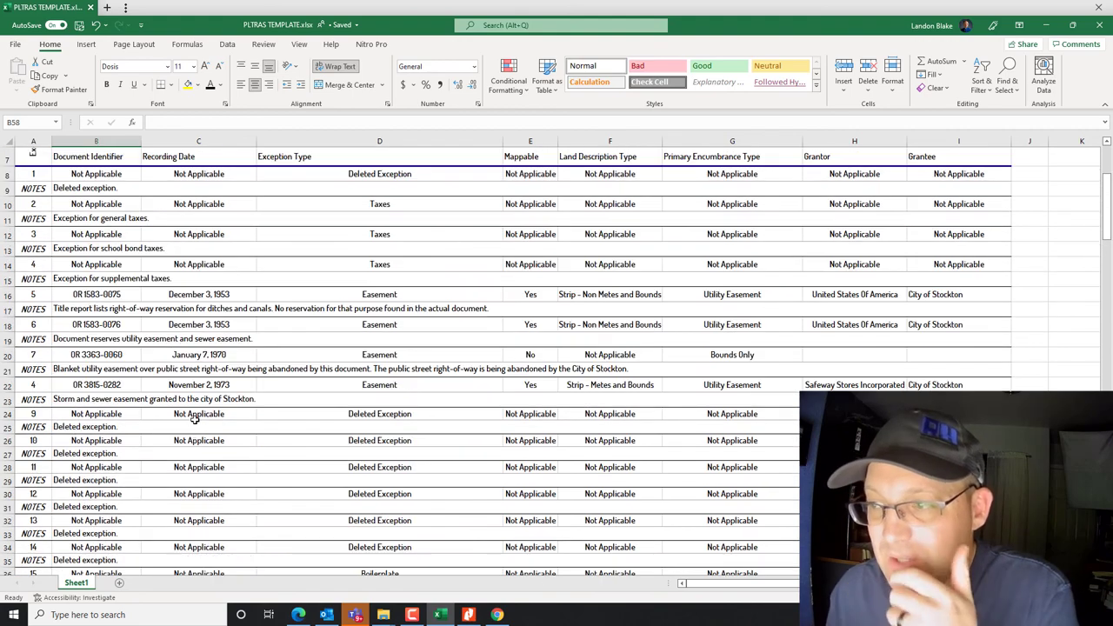
{"action": "scroll", "coordinate": [190, 415], "scroll_direction": "down", "scroll_amount": 10}
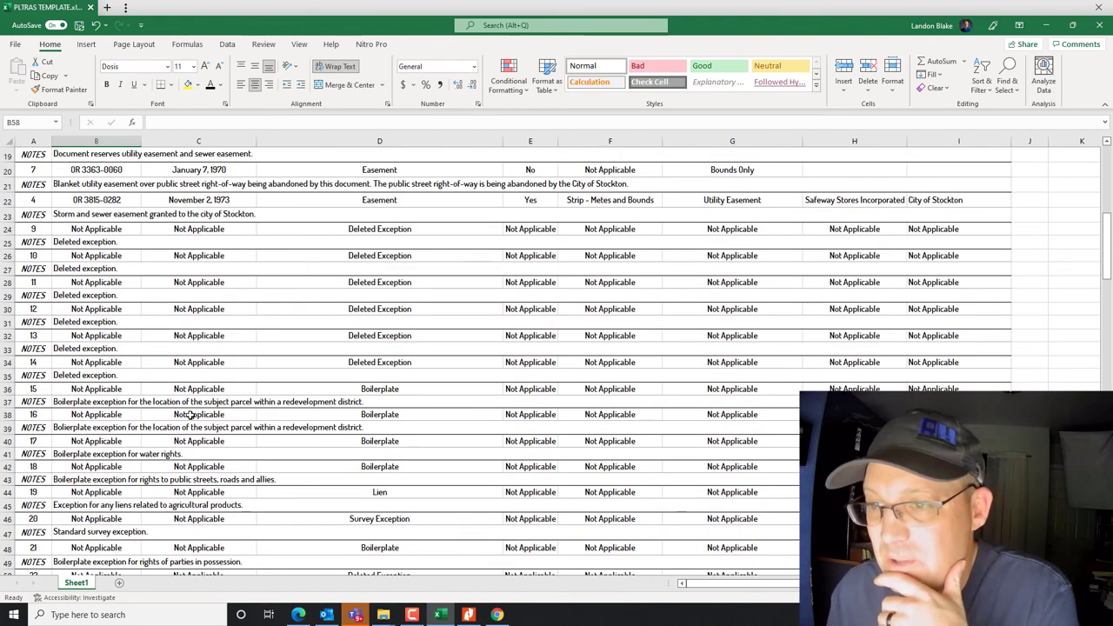
{"action": "scroll", "coordinate": [184, 412], "scroll_direction": "up", "scroll_amount": 10}
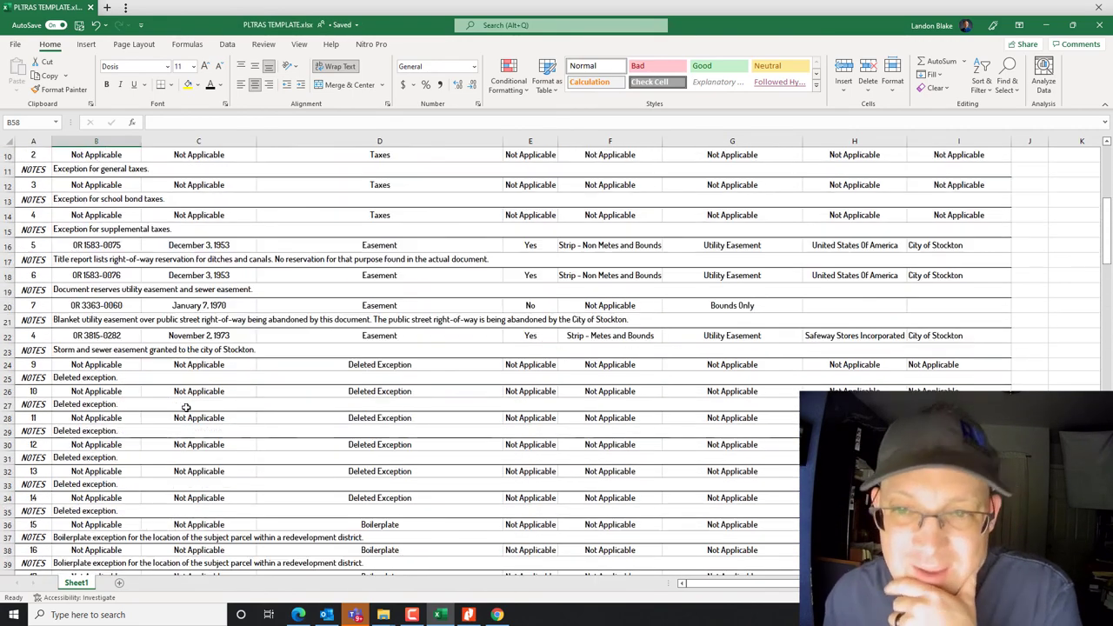
{"action": "scroll", "coordinate": [198, 416], "scroll_direction": "down", "scroll_amount": 2}
{"action": "scroll", "coordinate": [199, 419], "scroll_direction": "up", "scroll_amount": 4}
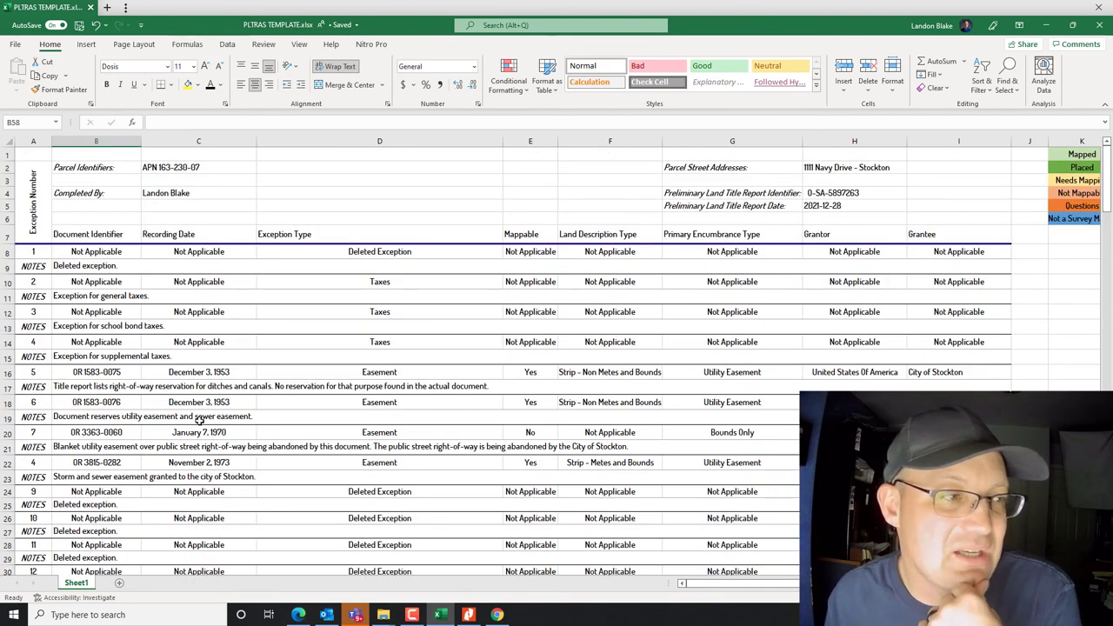
{"action": "scroll", "coordinate": [198, 417], "scroll_direction": "down", "scroll_amount": 10}
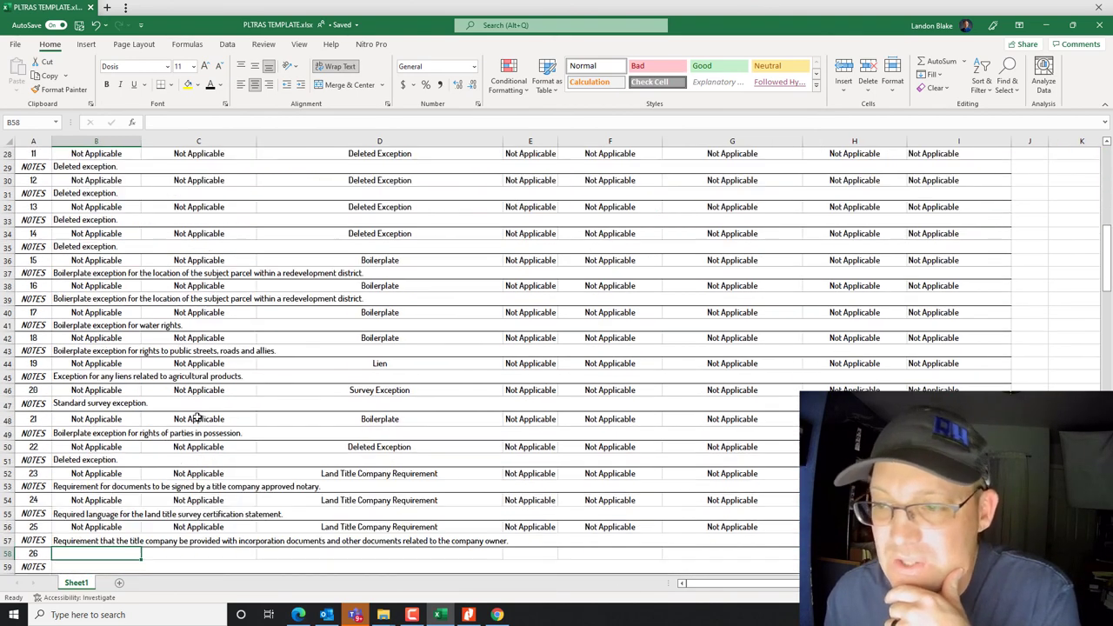
{"action": "scroll", "coordinate": [198, 416], "scroll_direction": "up", "scroll_amount": 10}
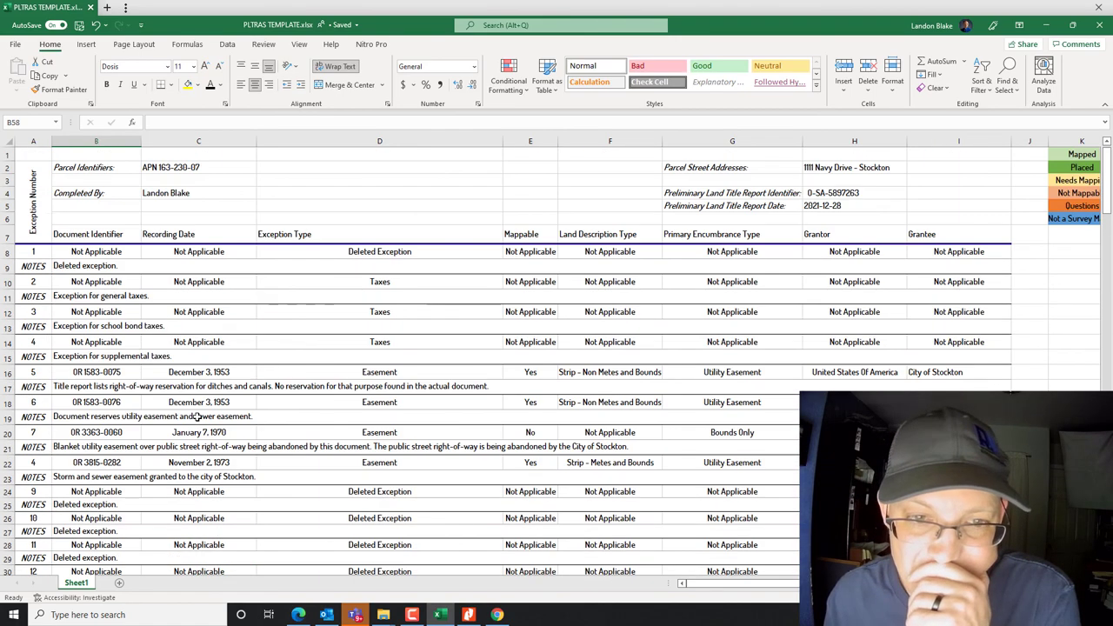
{"action": "scroll", "coordinate": [198, 417], "scroll_direction": "down", "scroll_amount": 4}
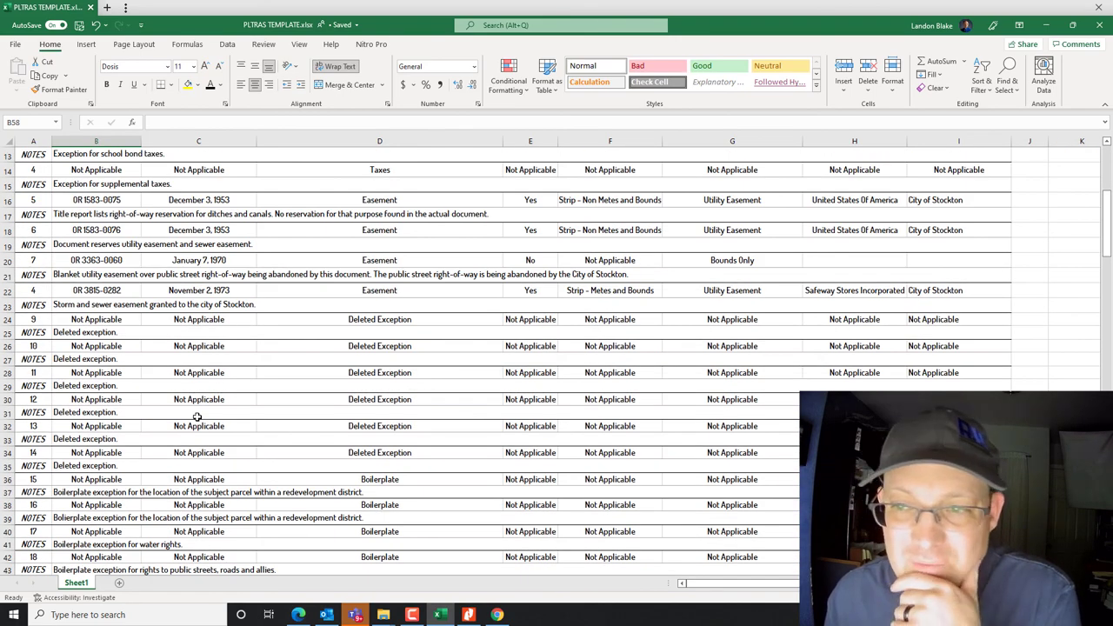
{"action": "scroll", "coordinate": [197, 417], "scroll_direction": "down", "scroll_amount": 3}
{"action": "scroll", "coordinate": [197, 417], "scroll_direction": "up", "scroll_amount": 7}
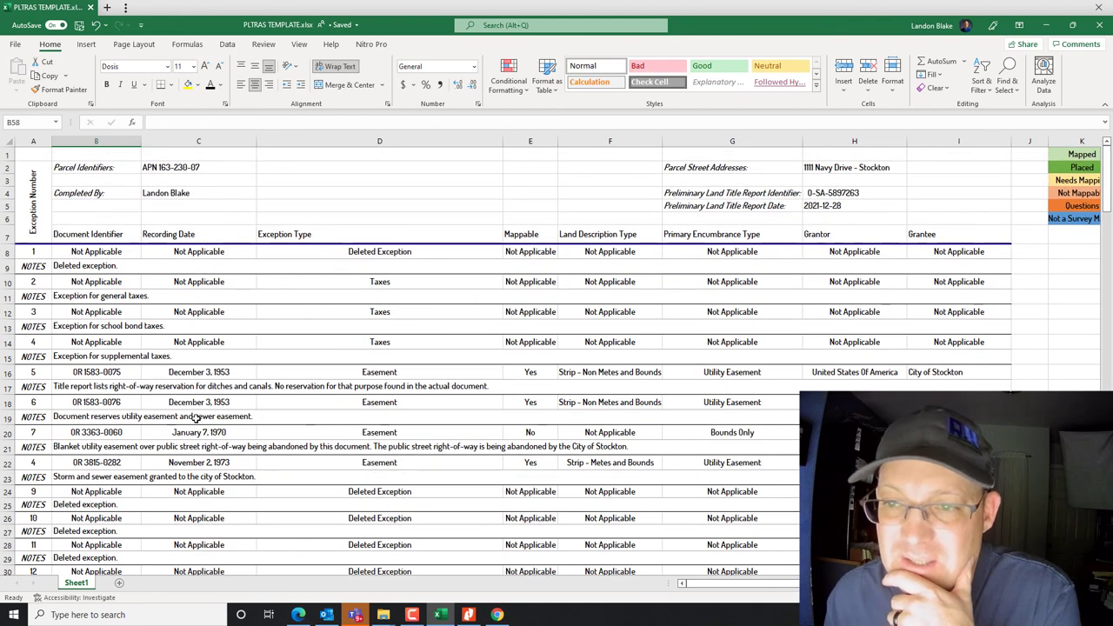
{"action": "scroll", "coordinate": [197, 417], "scroll_direction": "down", "scroll_amount": 3}
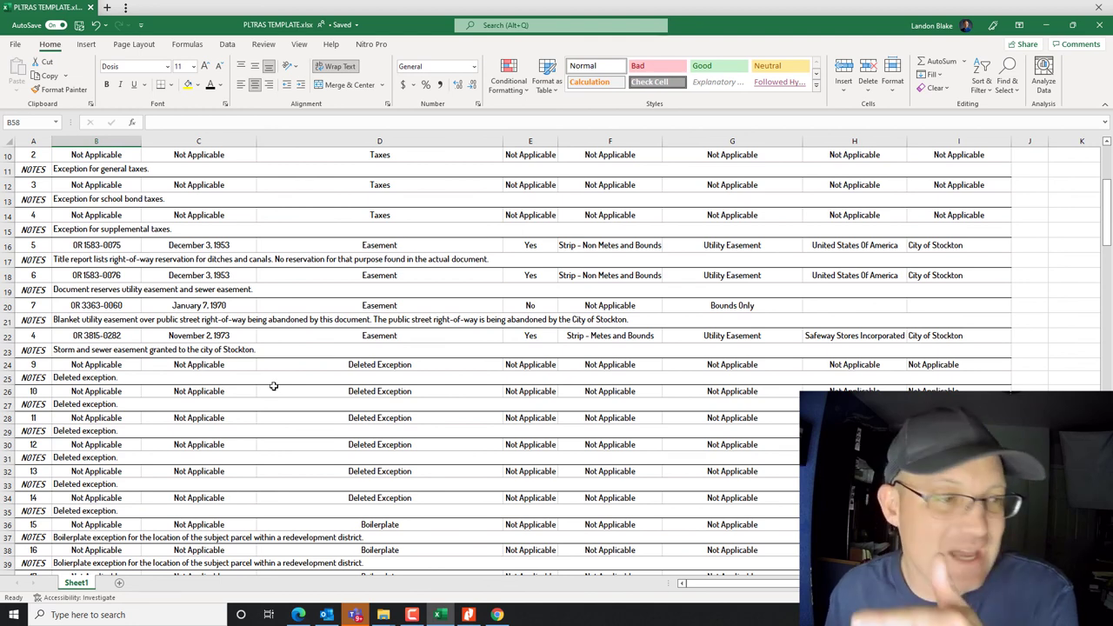
Colour the text of exception 5's and exception 6's easement rows purple
{"action": "left_click", "coordinate": [33, 245]}
{"action": "scroll", "coordinate": [426, 305], "scroll_direction": "up", "scroll_amount": 3}
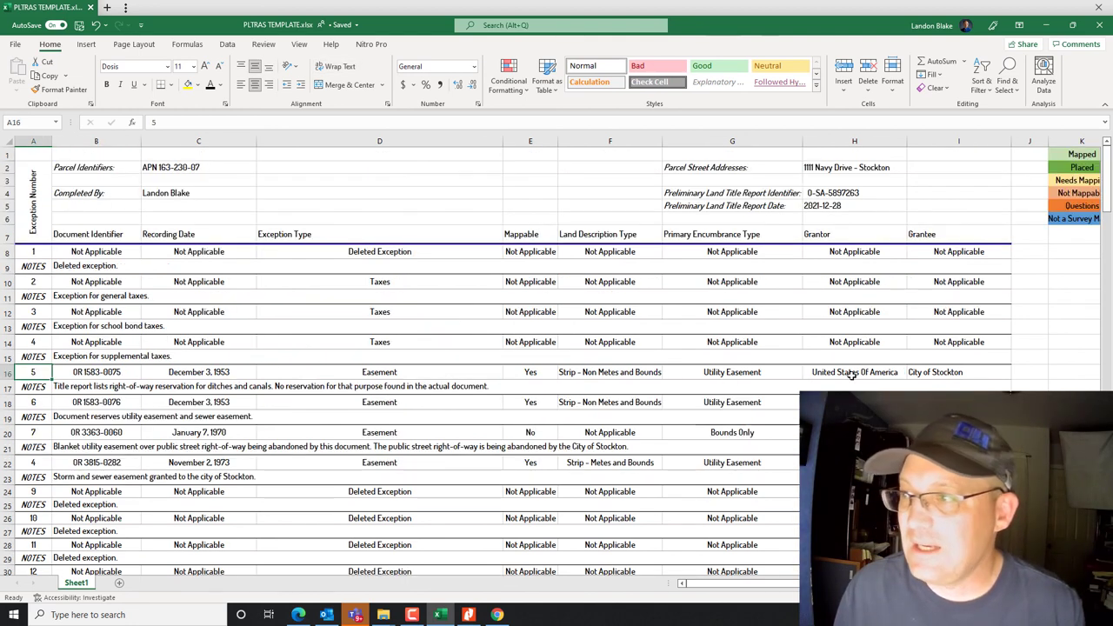
{"action": "left_click_drag", "start_coordinate": [954, 372], "coordinate": [17, 372]}
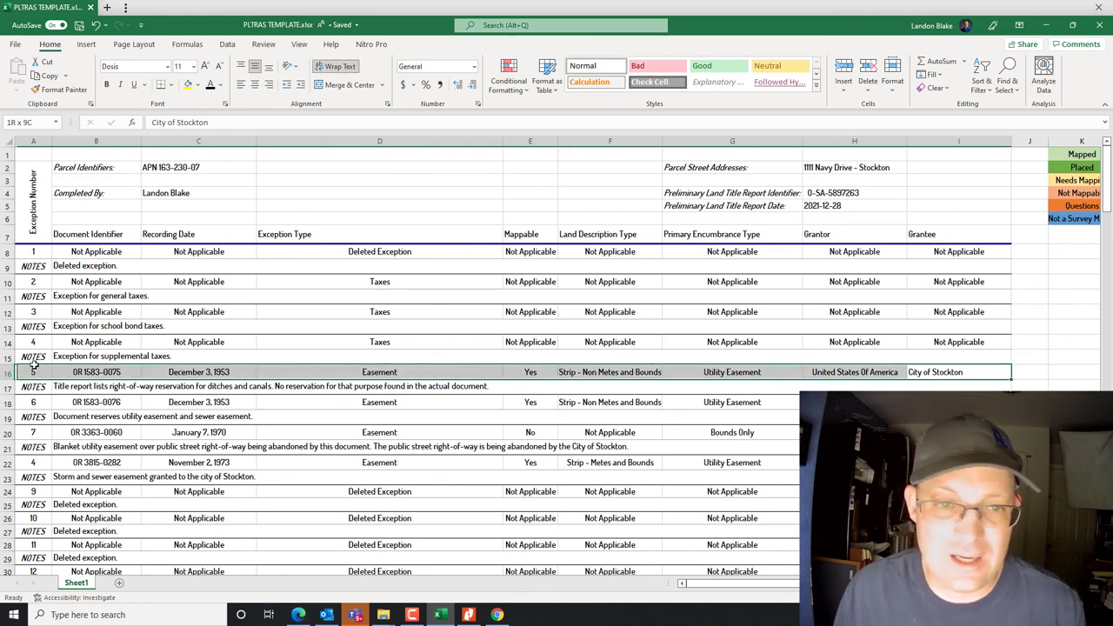
{"action": "left_click", "coordinate": [219, 84]}
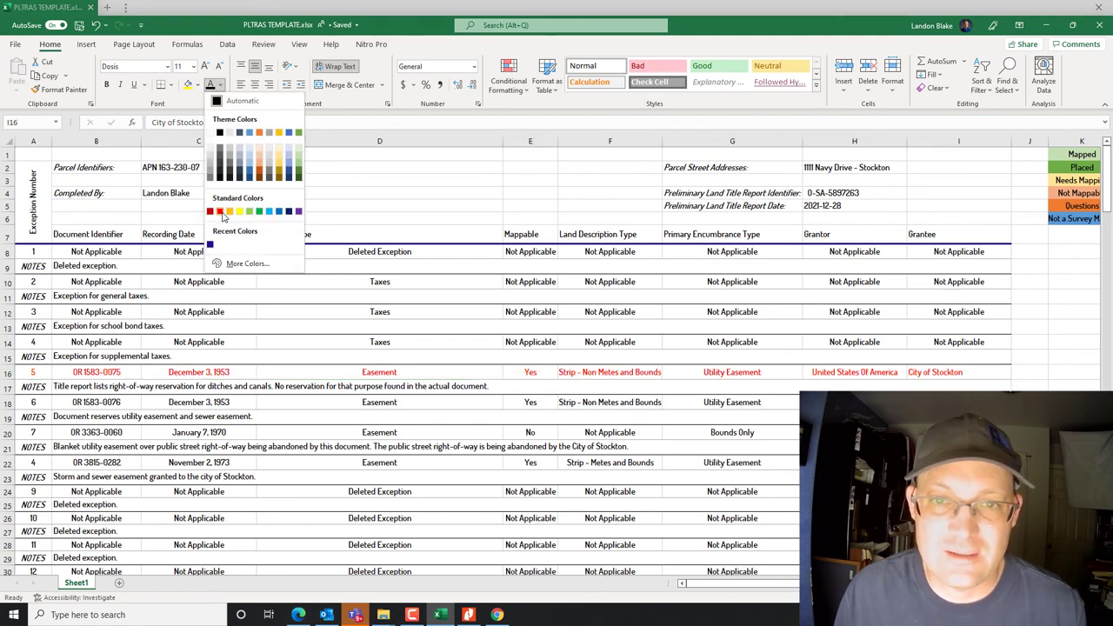
{"action": "left_click", "coordinate": [298, 211]}
{"action": "scroll", "coordinate": [280, 310], "scroll_direction": "down", "scroll_amount": 1}
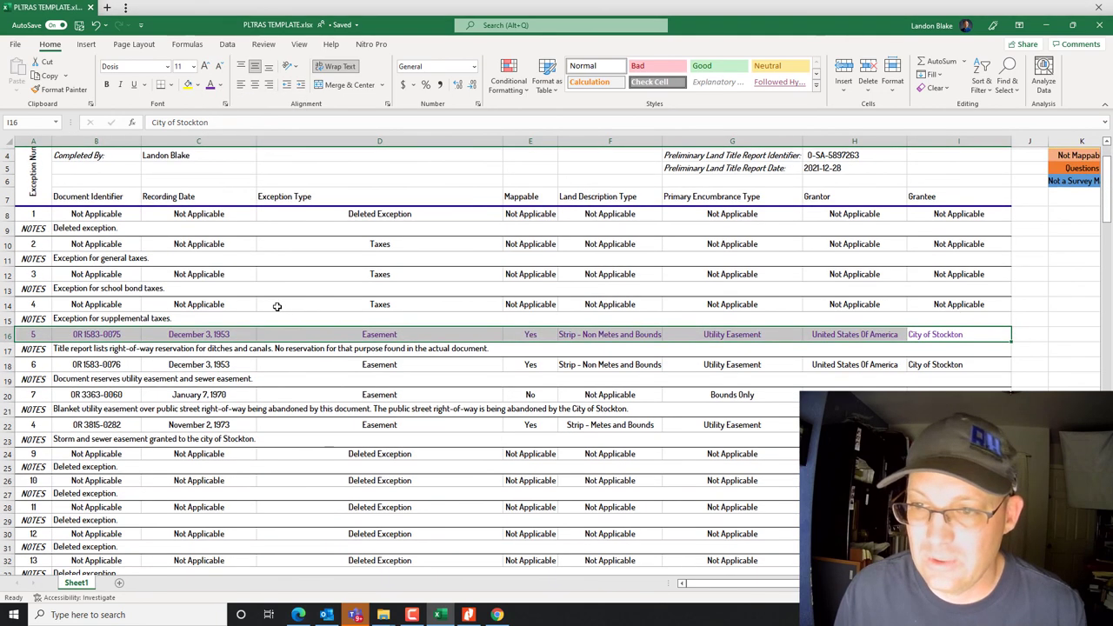
{"action": "left_click_drag", "start_coordinate": [34, 363], "coordinate": [930, 369]}
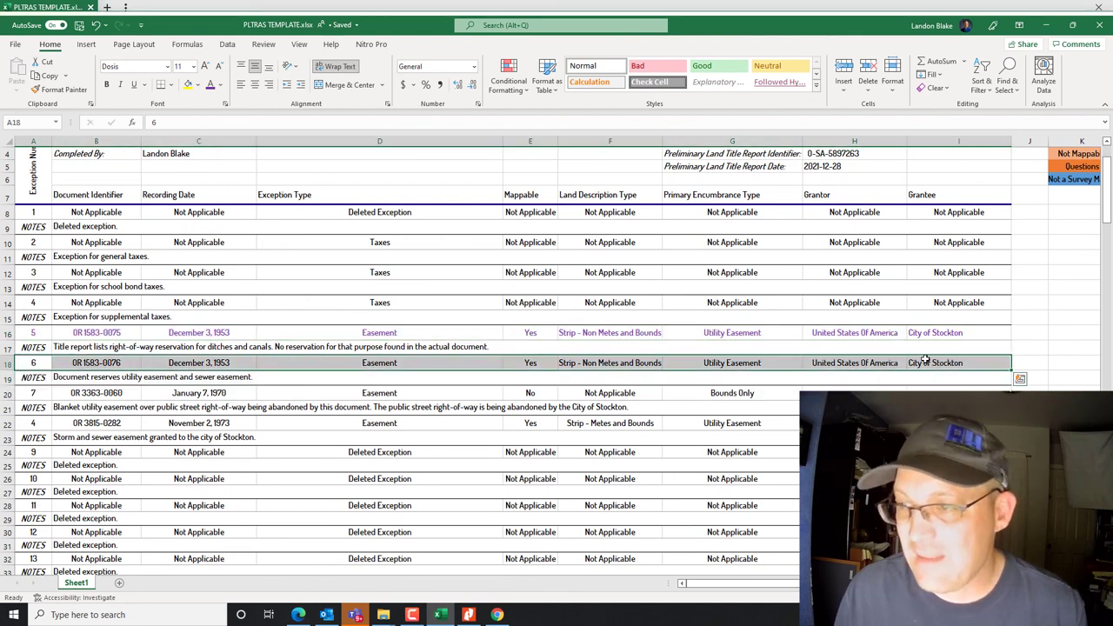
{"action": "left_click", "coordinate": [209, 84]}
Colour the text of exception 7's row red
{"action": "scroll", "coordinate": [360, 252], "scroll_direction": "down", "scroll_amount": 2}
{"action": "left_click_drag", "start_coordinate": [45, 304], "coordinate": [957, 307]}
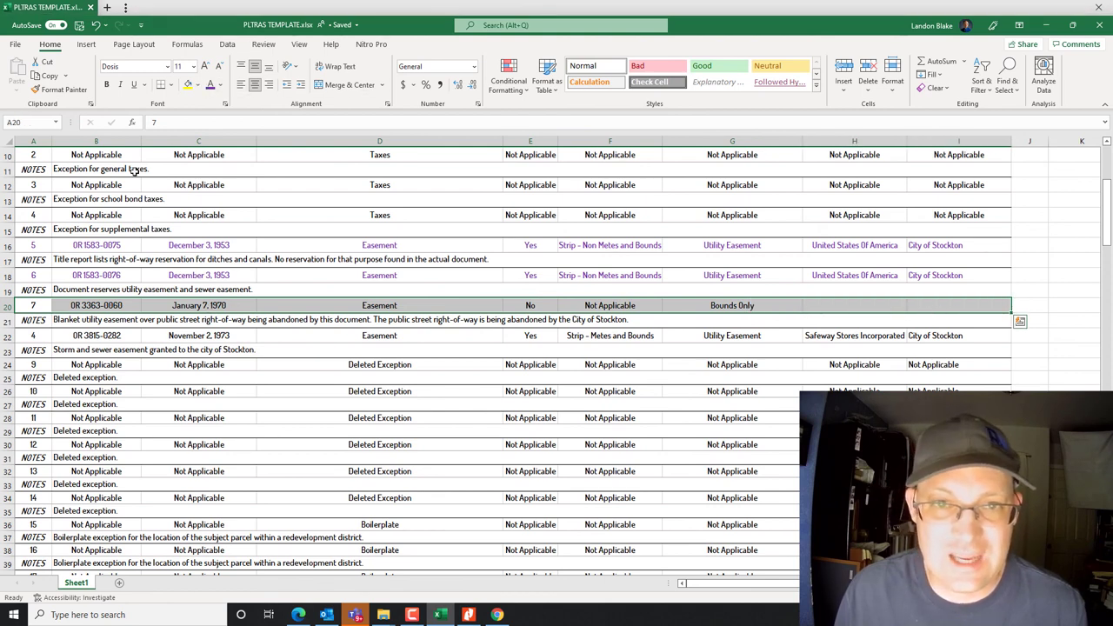
{"action": "left_click", "coordinate": [219, 83]}
{"action": "left_click", "coordinate": [224, 211]}
Colour the storm and sewer easement row purple and renumber it as exception 8
{"action": "left_click_drag", "start_coordinate": [30, 335], "coordinate": [941, 335]}
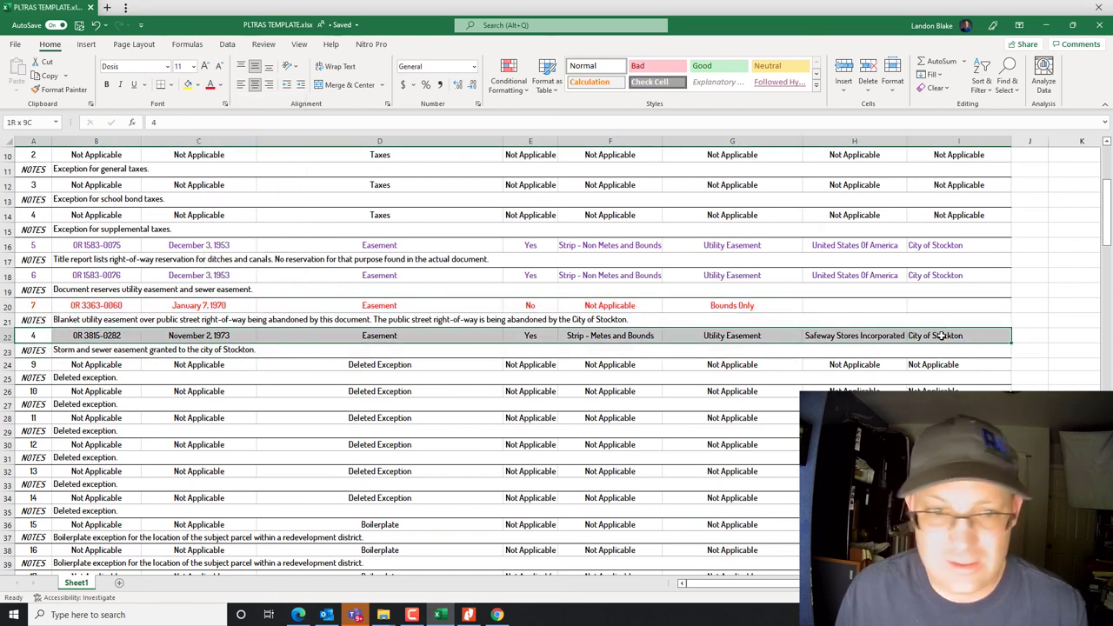
{"action": "left_click", "coordinate": [223, 85]}
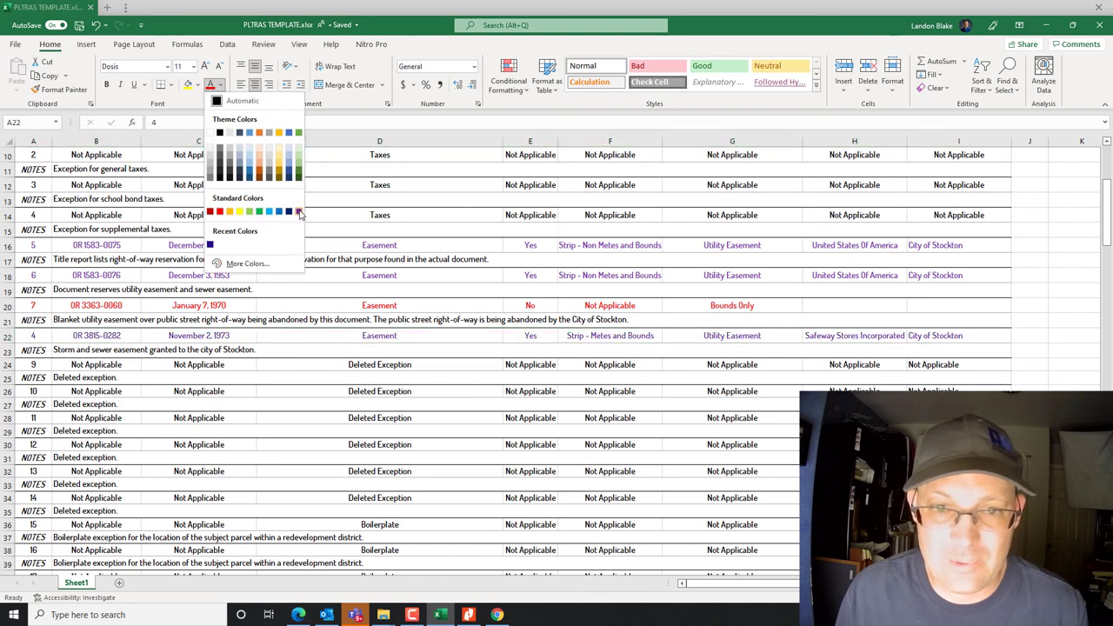
{"action": "left_click", "coordinate": [291, 211]}
{"action": "key", "text": "Down"}
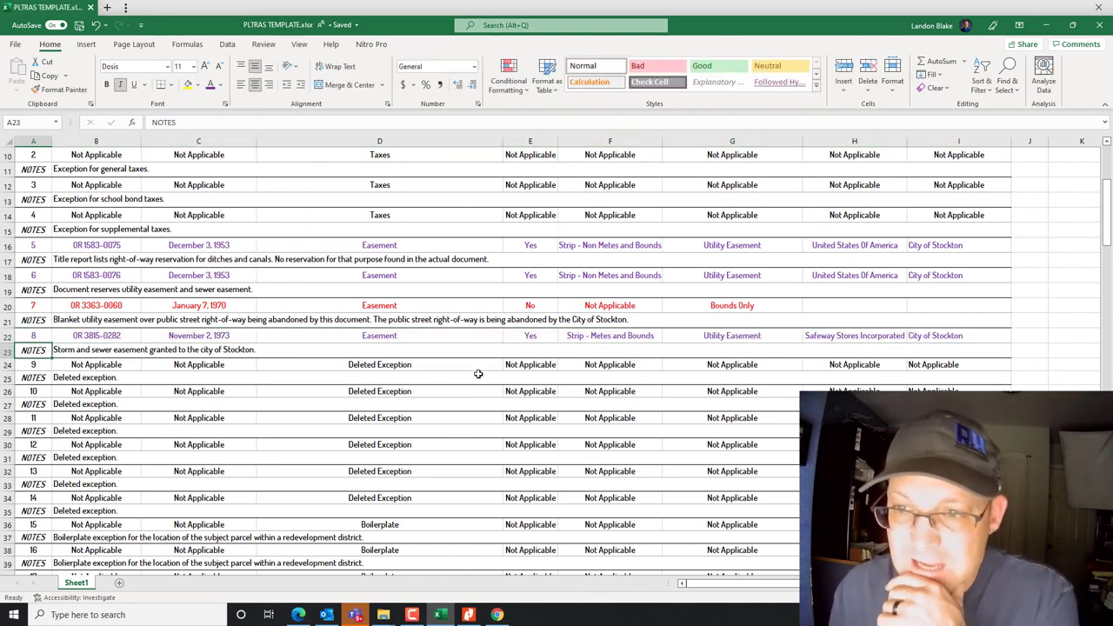
Save the workbook
{"action": "scroll", "coordinate": [532, 497], "scroll_direction": "down", "scroll_amount": 4}
{"action": "scroll", "coordinate": [530, 494], "scroll_direction": "up", "scroll_amount": 4}
{"action": "scroll", "coordinate": [527, 490], "scroll_direction": "down", "scroll_amount": 8}
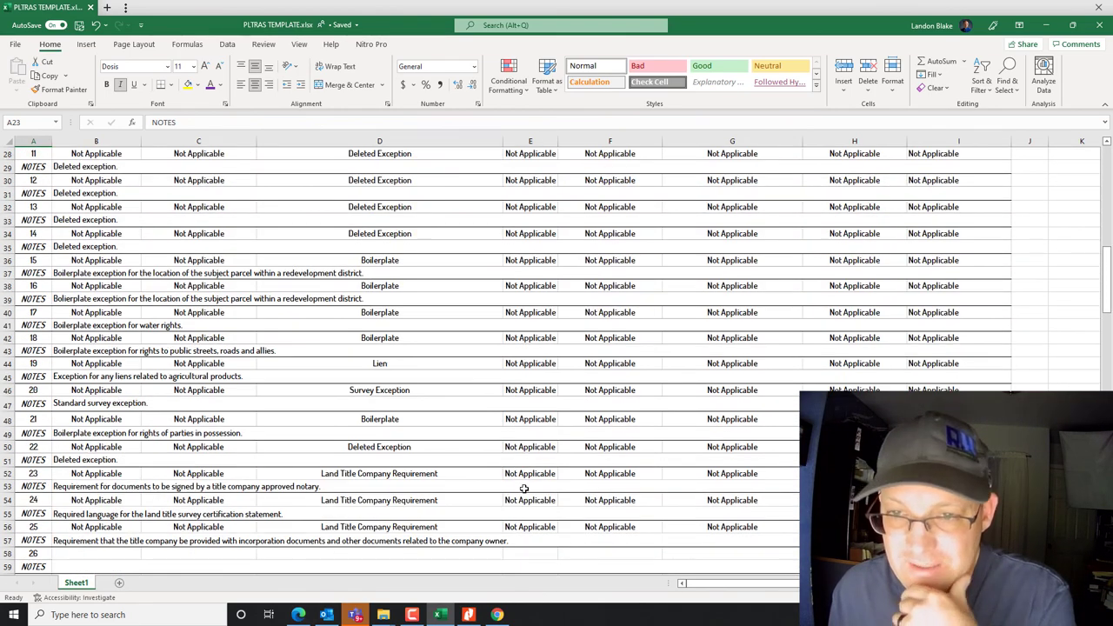
{"action": "scroll", "coordinate": [520, 478], "scroll_direction": "up", "scroll_amount": 8}
{"action": "scroll", "coordinate": [518, 473], "scroll_direction": "up", "scroll_amount": 3}
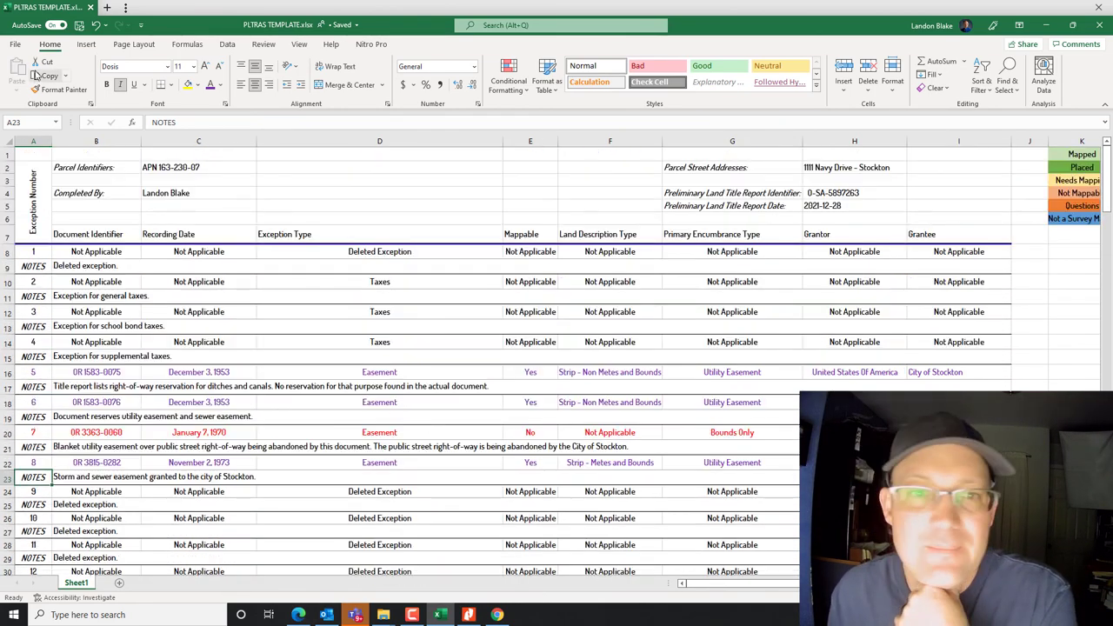
{"action": "left_click", "coordinate": [78, 27]}
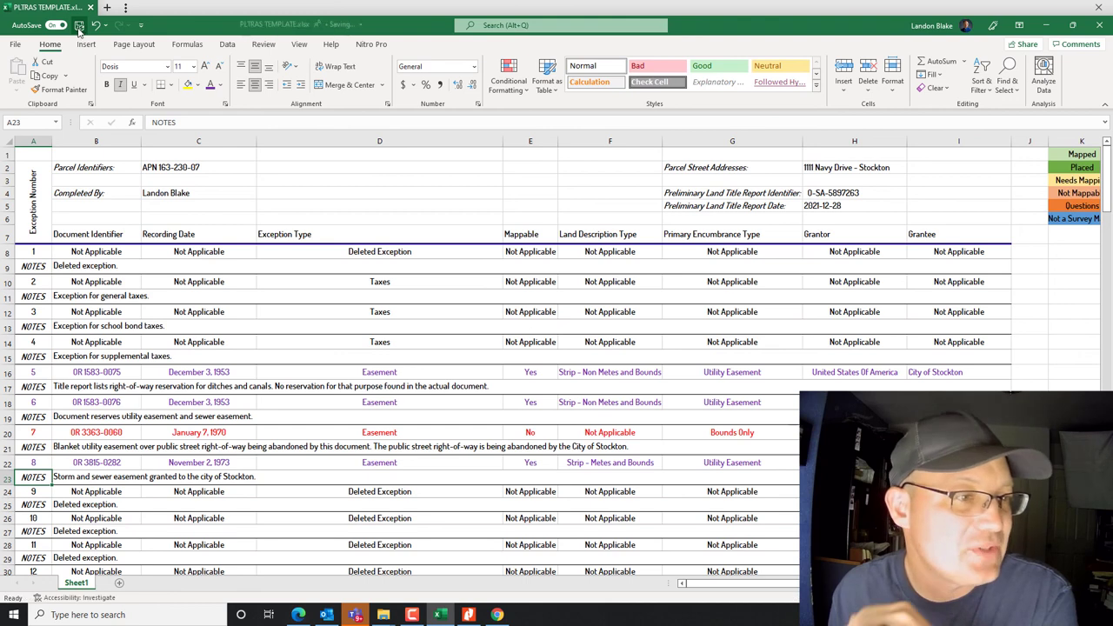